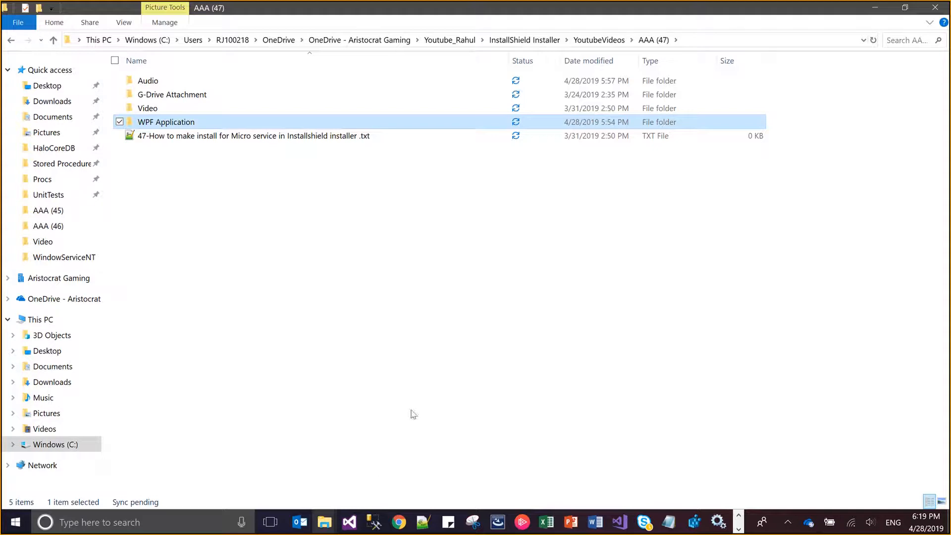
# Open the KudosApp.sln solution from the KudosApp folder inside WPF Application in Visual Studio
pyautogui.doubleClick(233, 120)
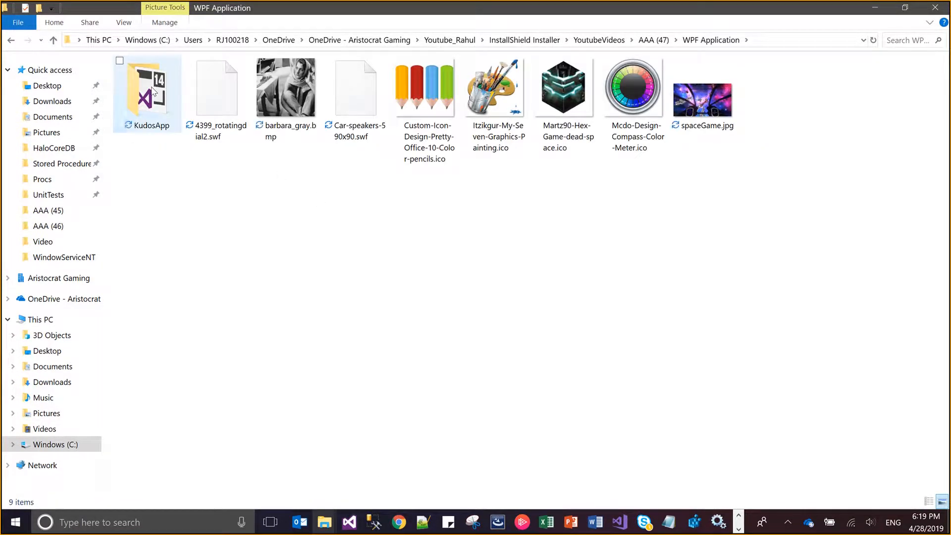
pyautogui.doubleClick(153, 90)
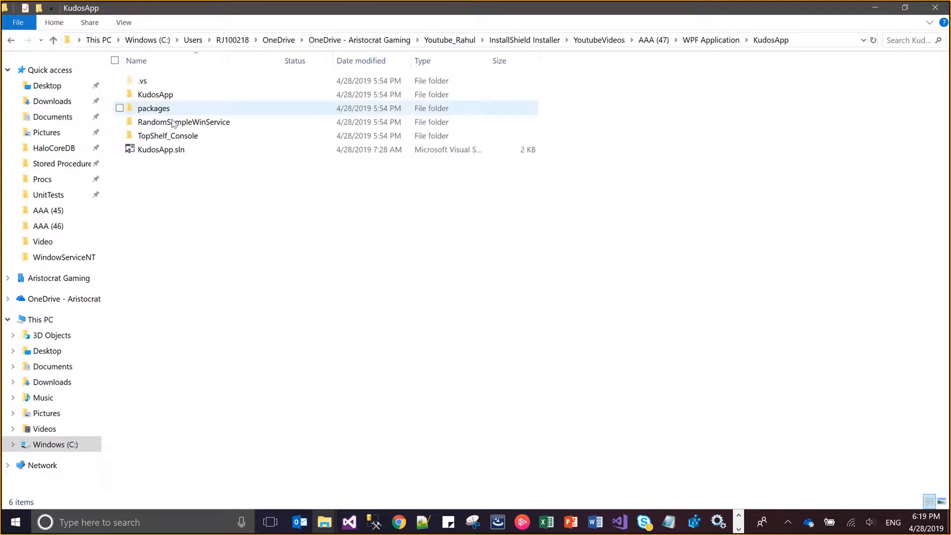
pyautogui.doubleClick(184, 150)
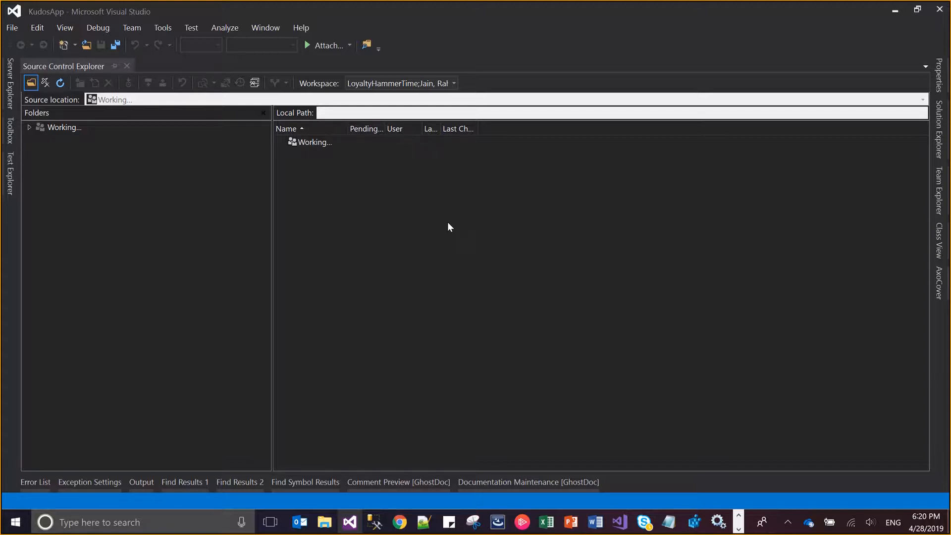
# Examine the references of the TopShelf_Console project for the Topshelf library, then collapse the list
pyautogui.click(937, 144)
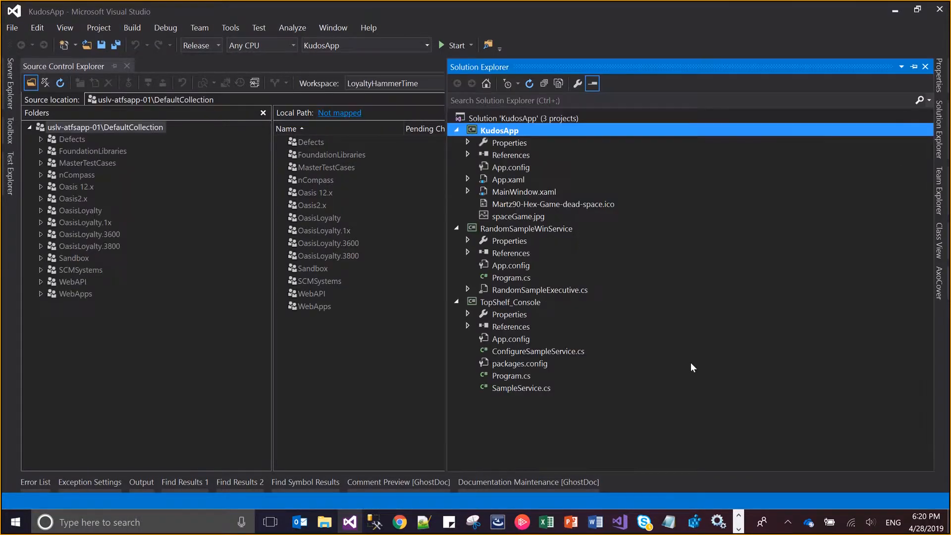
pyautogui.click(499, 304)
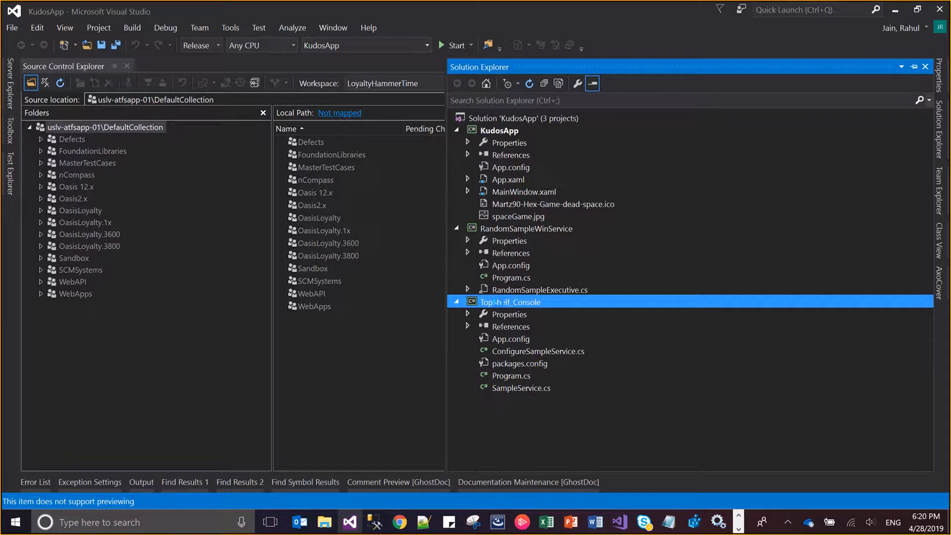
pyautogui.click(502, 327)
pyautogui.click(467, 326)
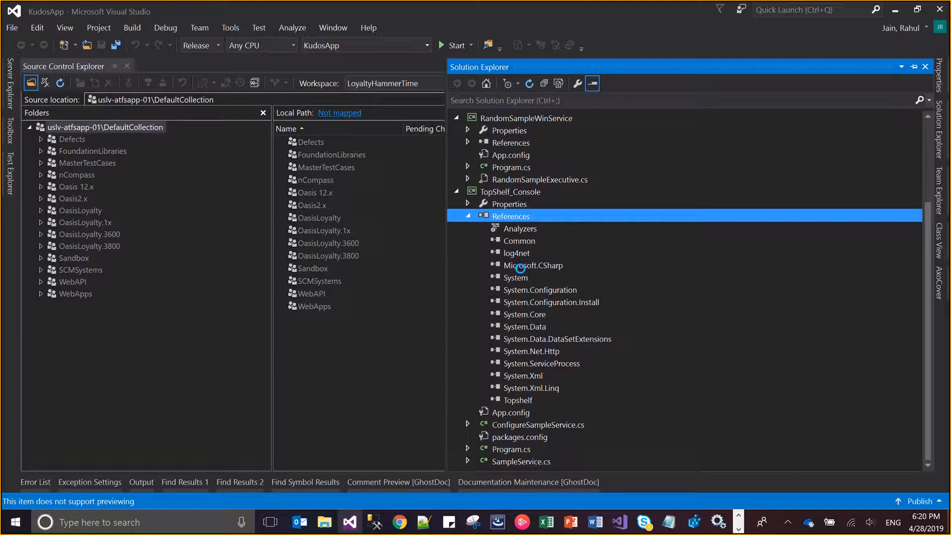
pyautogui.click(531, 396)
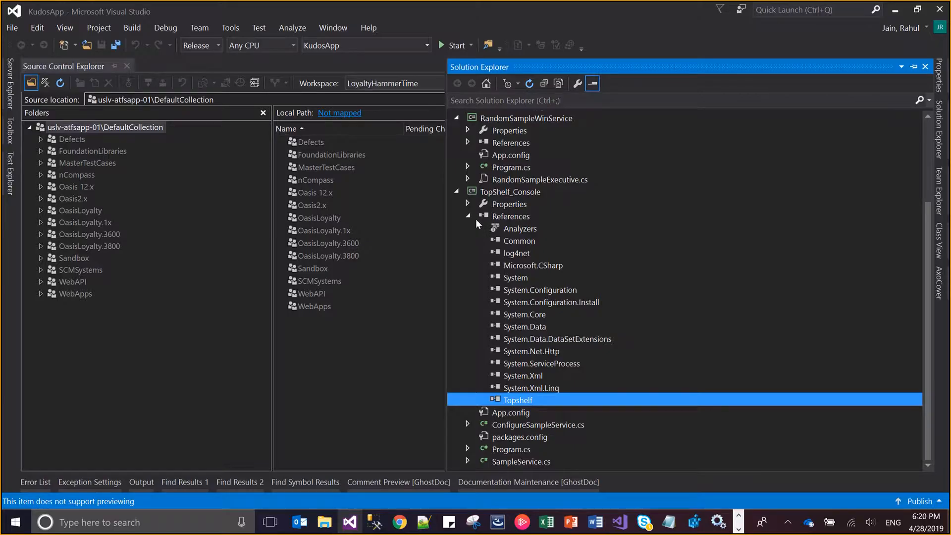
pyautogui.click(469, 216)
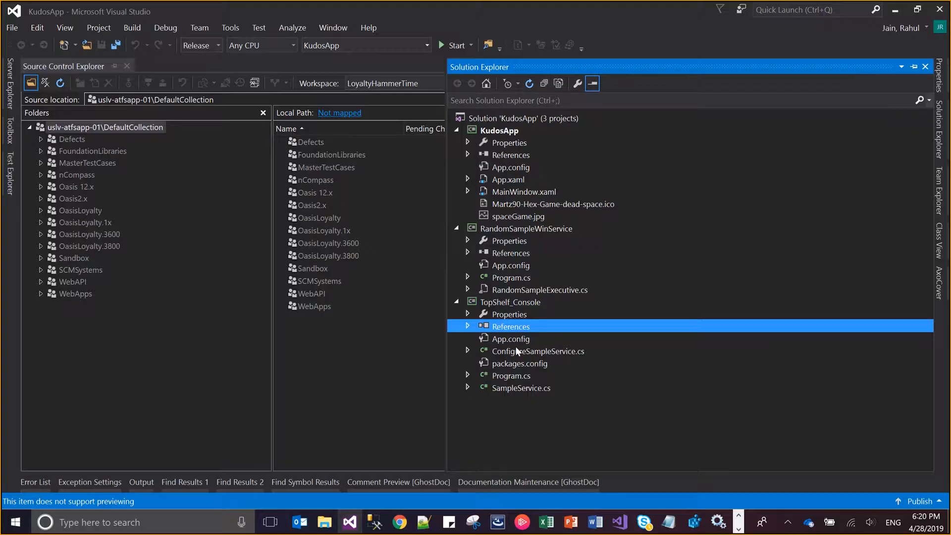
# Open SampleService.cs from the TopShelf_Console project and review its timer, Start and Stop code through the end of the file
pyautogui.click(520, 389)
pyautogui.doubleClick(521, 390)
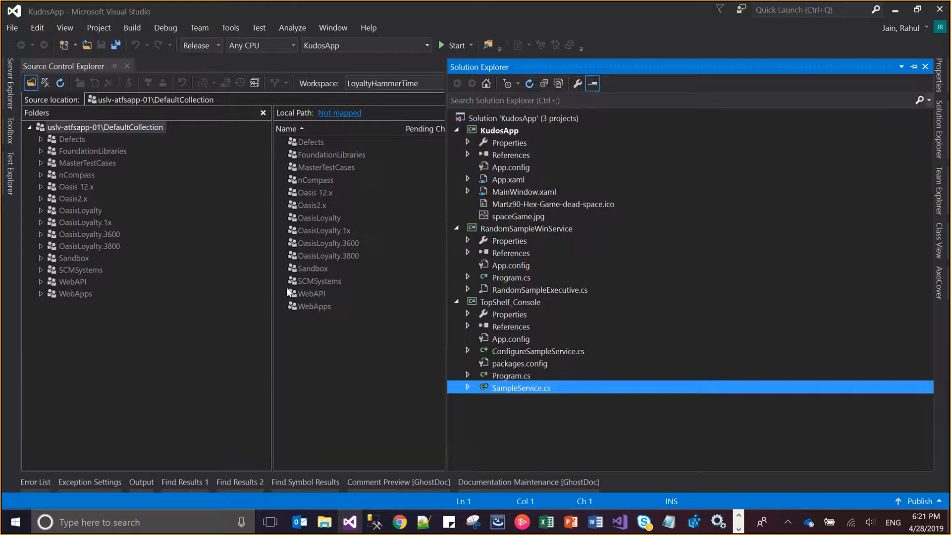
pyautogui.click(283, 258)
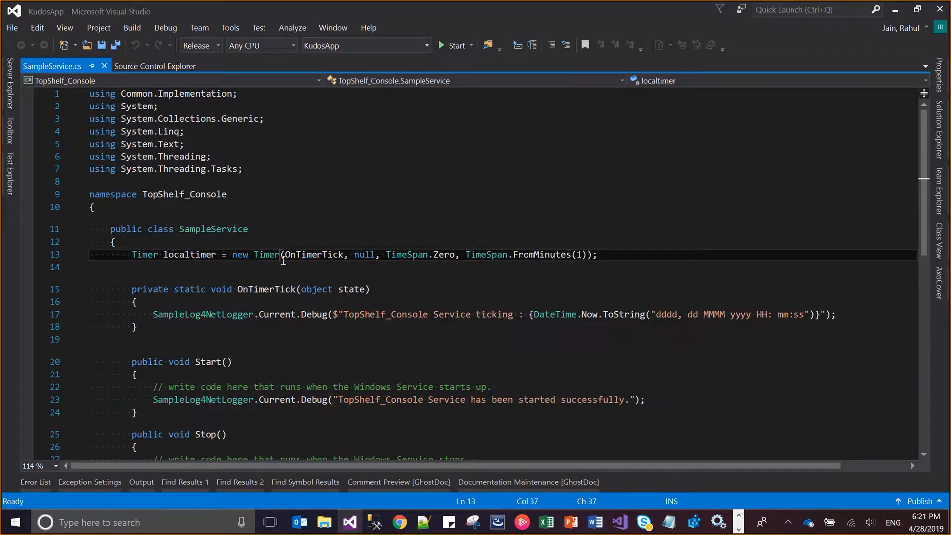
pyautogui.press('Down')
pyautogui.press('Down')
pyautogui.press('Down')
pyautogui.press('Down')
pyautogui.press('Down')
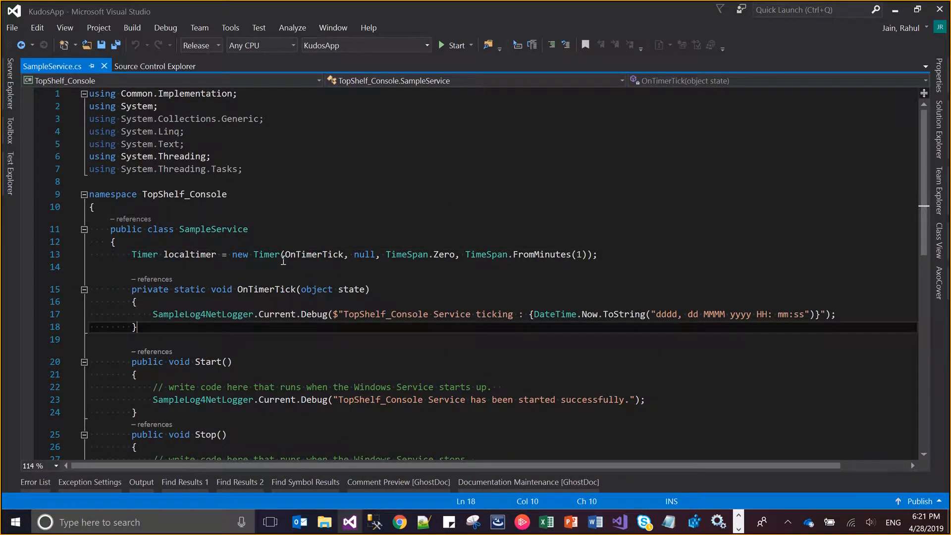
pyautogui.hotkey('ctrl', 'End')
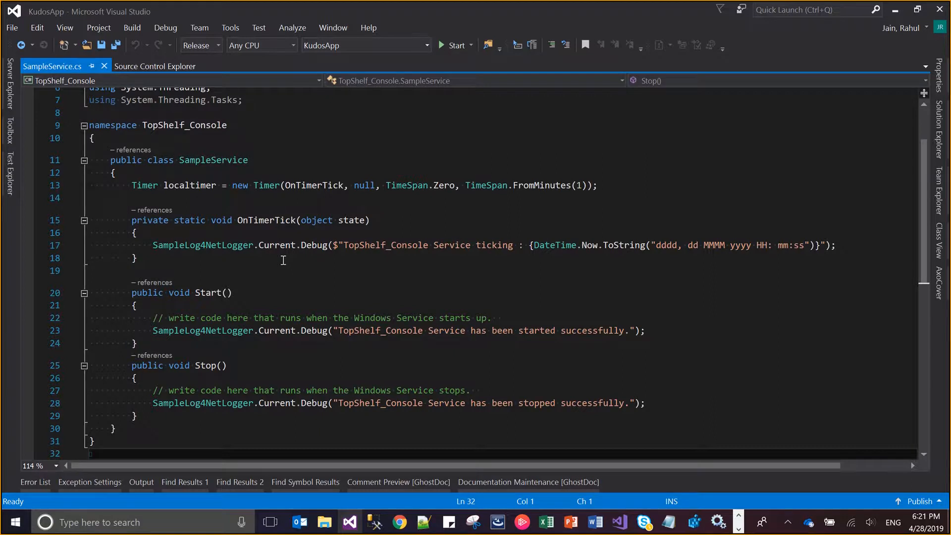
# Open ConfigureSampleService.cs and review the ConfigureSampleService class and its Configure method
pyautogui.click(939, 149)
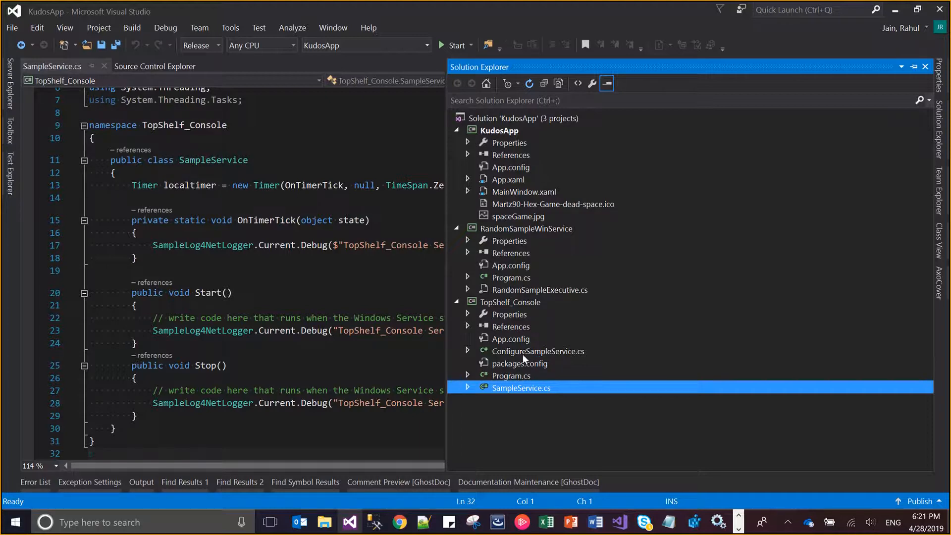
pyautogui.doubleClick(522, 354)
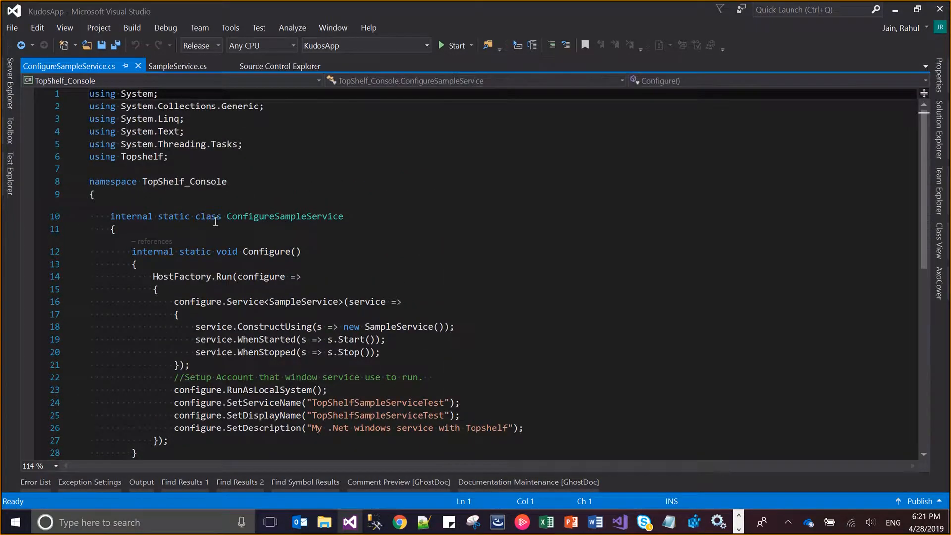
pyautogui.click(215, 221)
pyautogui.doubleClick(271, 253)
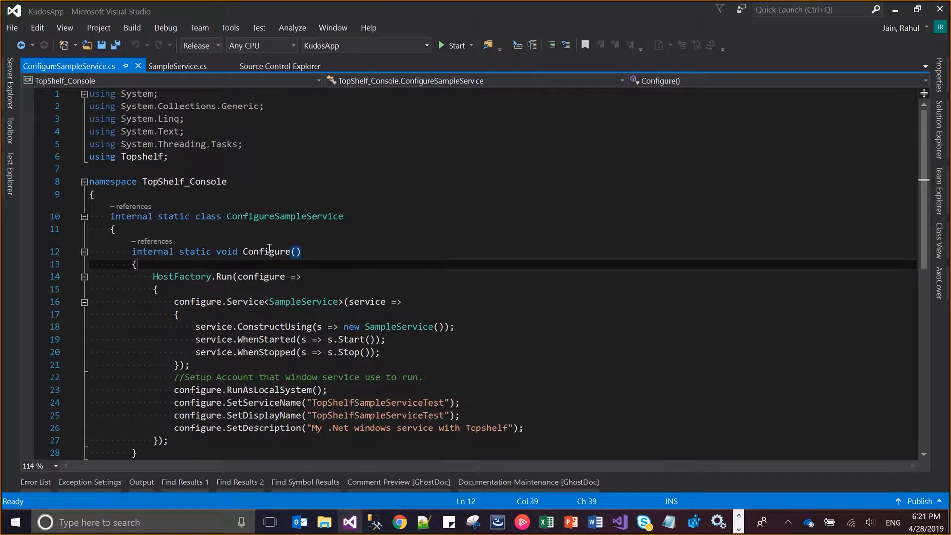
pyautogui.hotkey('ctrl', 'End')
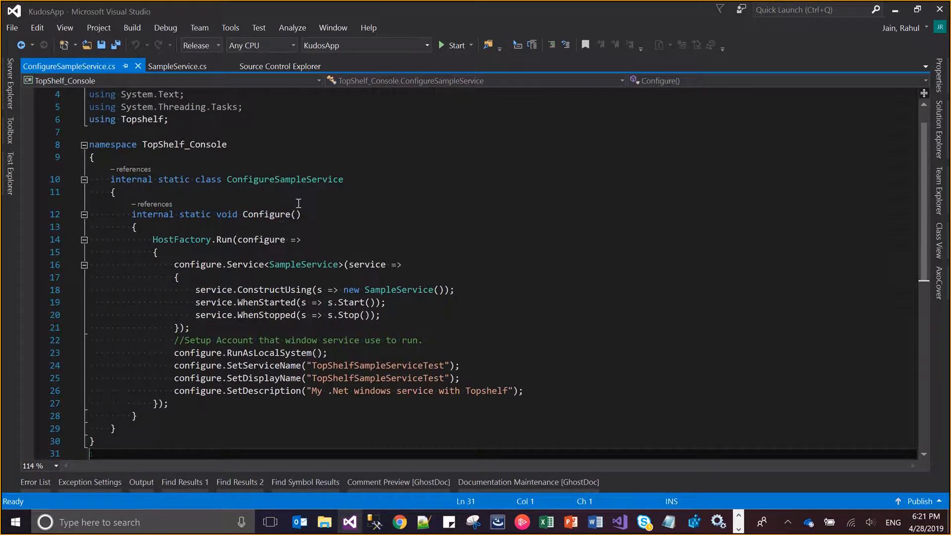
pyautogui.doubleClick(301, 183)
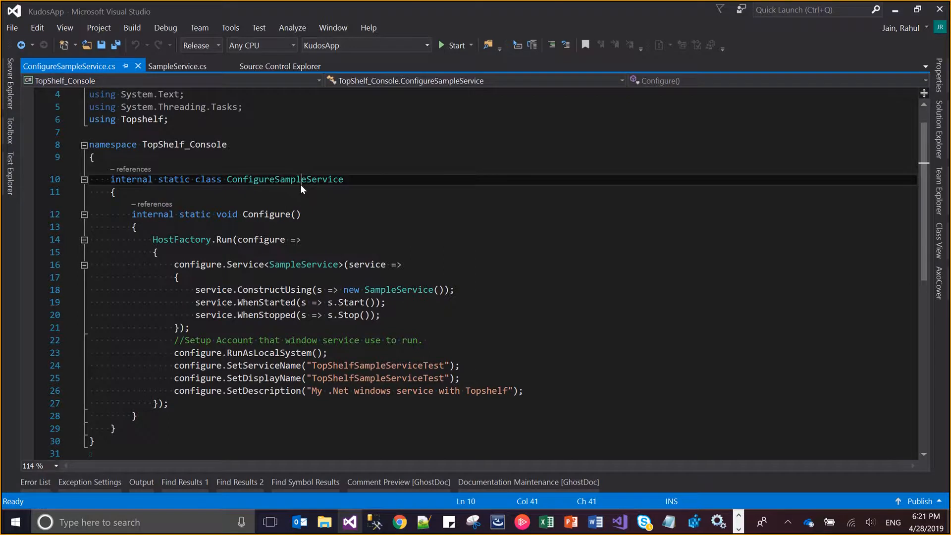
pyautogui.doubleClick(278, 215)
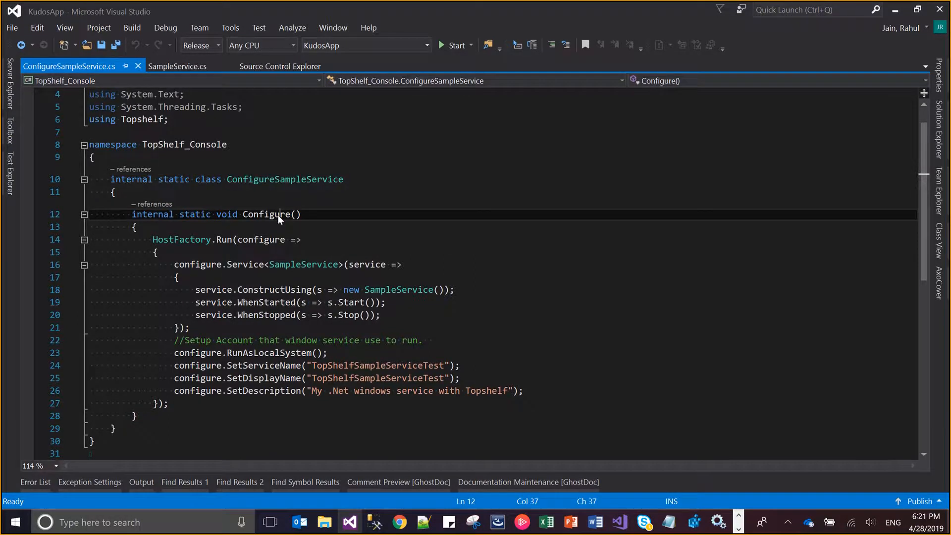
# View the definition of HostFactory.Run, then return to the RunAsLocalSystem line in ConfigureSampleService.cs
pyautogui.click(212, 239)
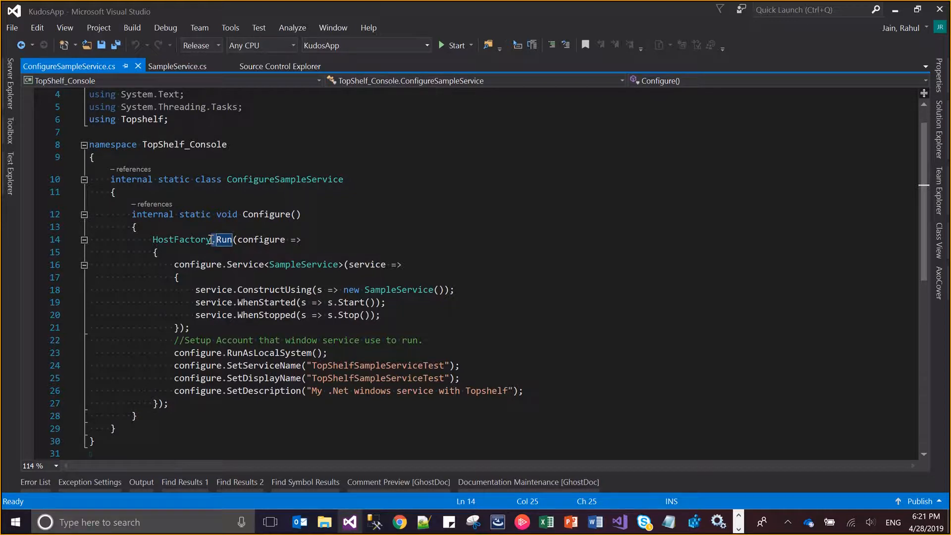
pyautogui.press('F12')
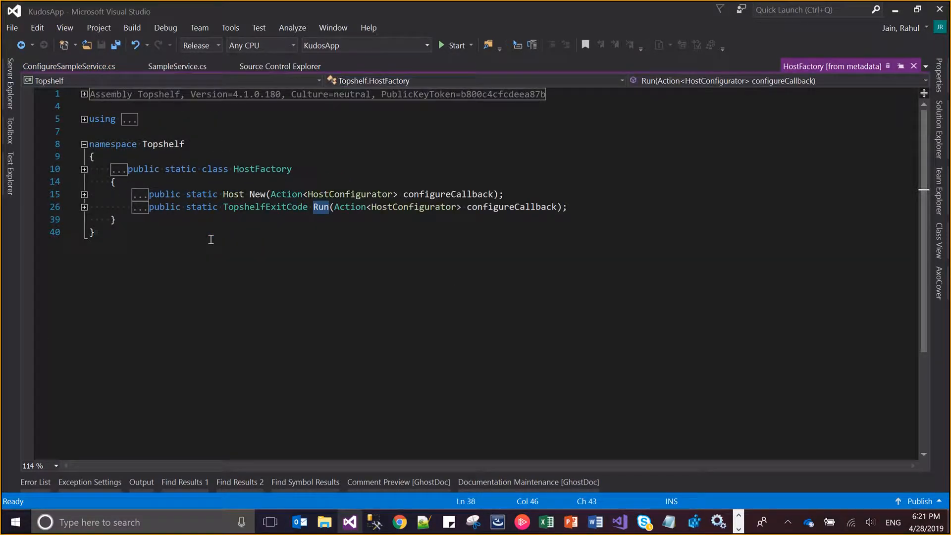
pyautogui.hotkey('ctrl', '-')
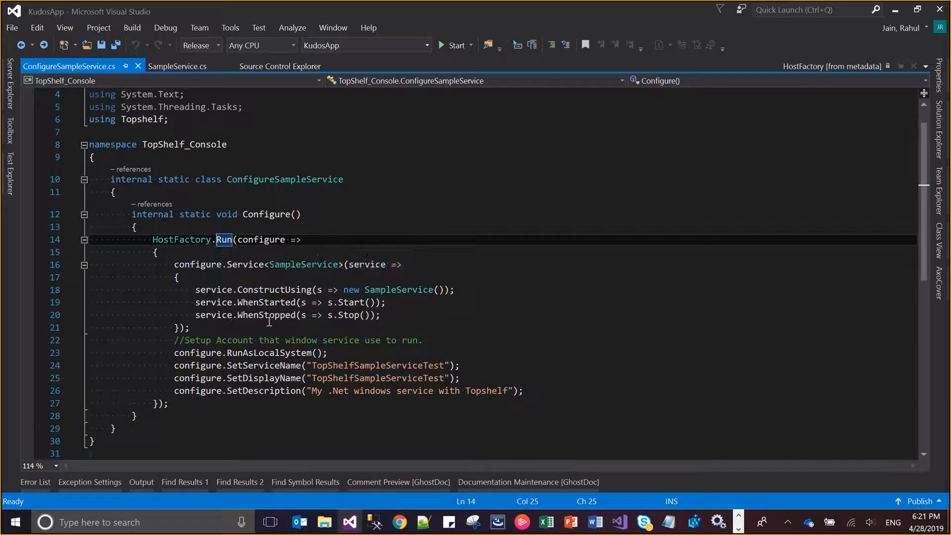
pyautogui.click(385, 353)
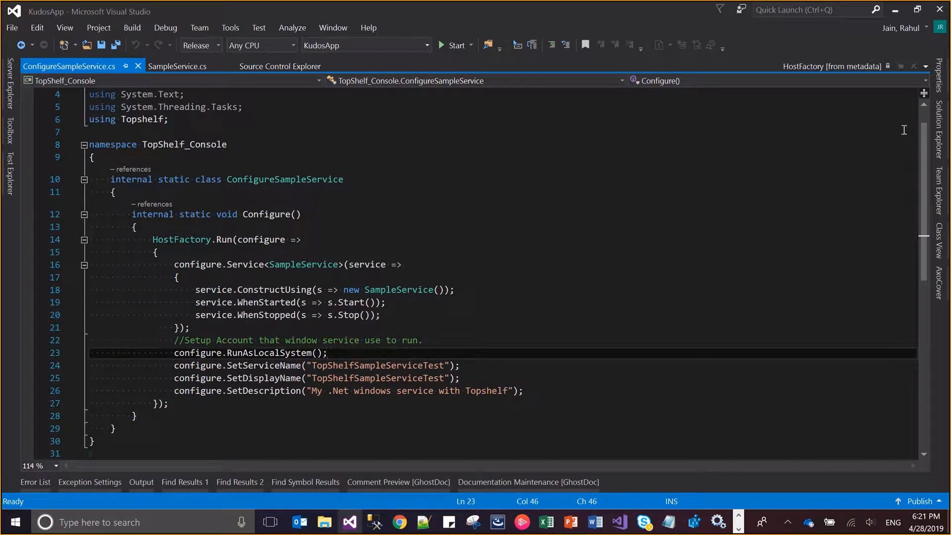
# Switch to the KudosApp window in File Explorer and go back up to the AAA (47) folder
pyautogui.click(937, 133)
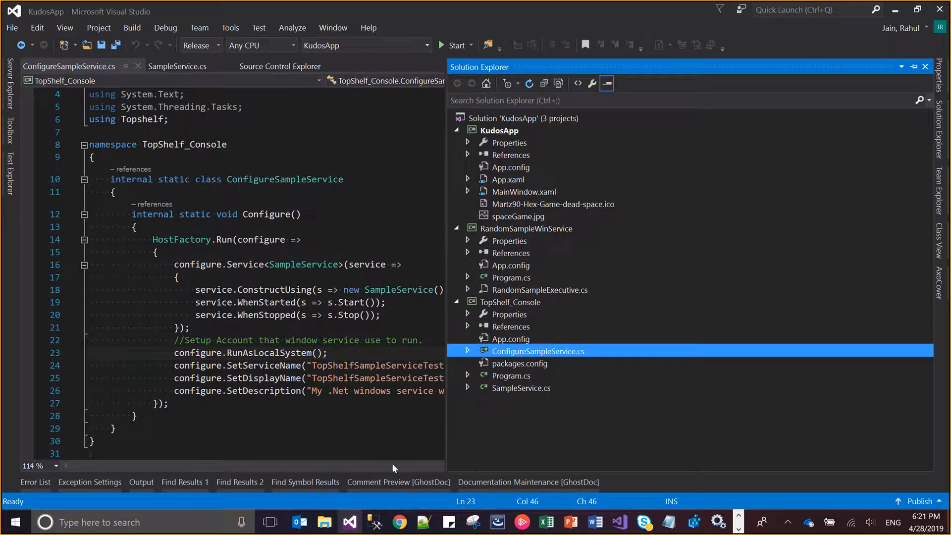
pyautogui.click(328, 532)
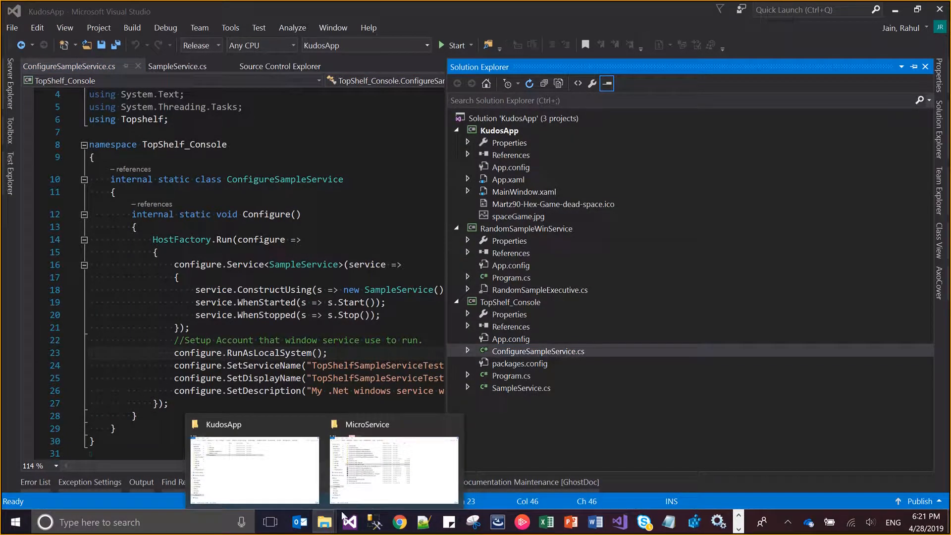
pyautogui.click(307, 444)
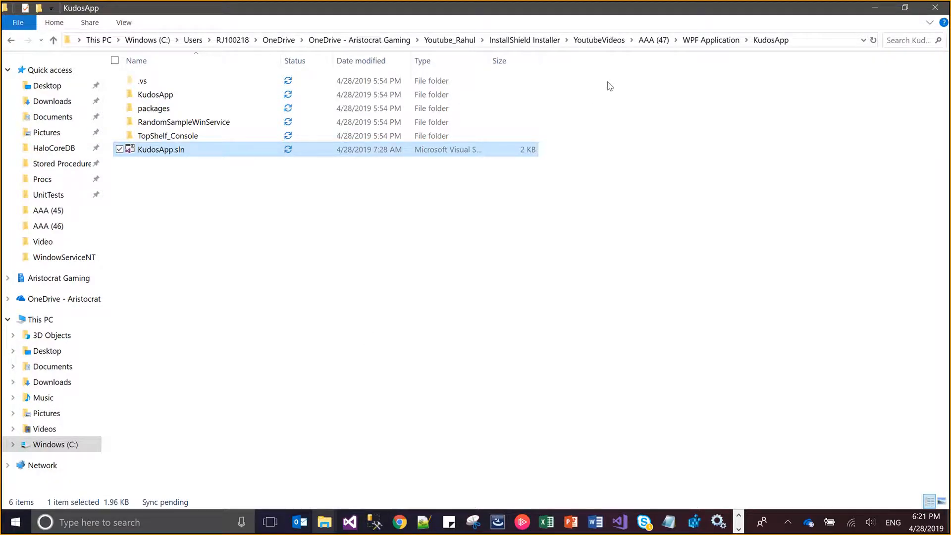
pyautogui.click(653, 41)
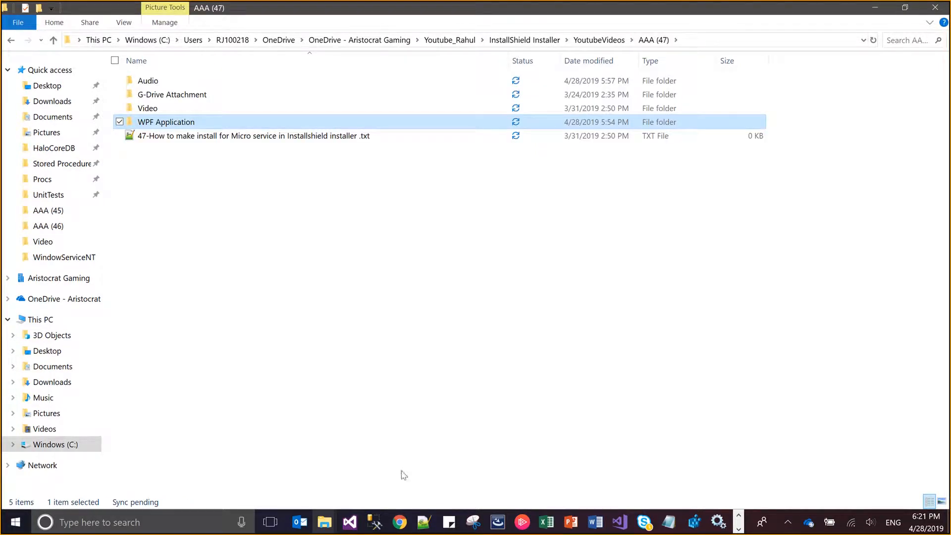
# Close the open InstallShield project window and relaunch InstallShield 2014
pyautogui.moveTo(502, 528)
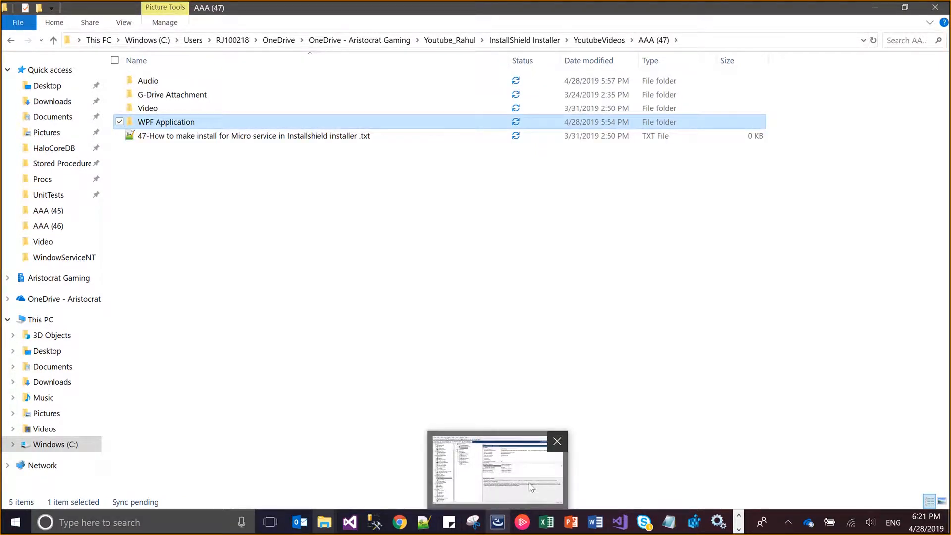
pyautogui.moveTo(563, 441)
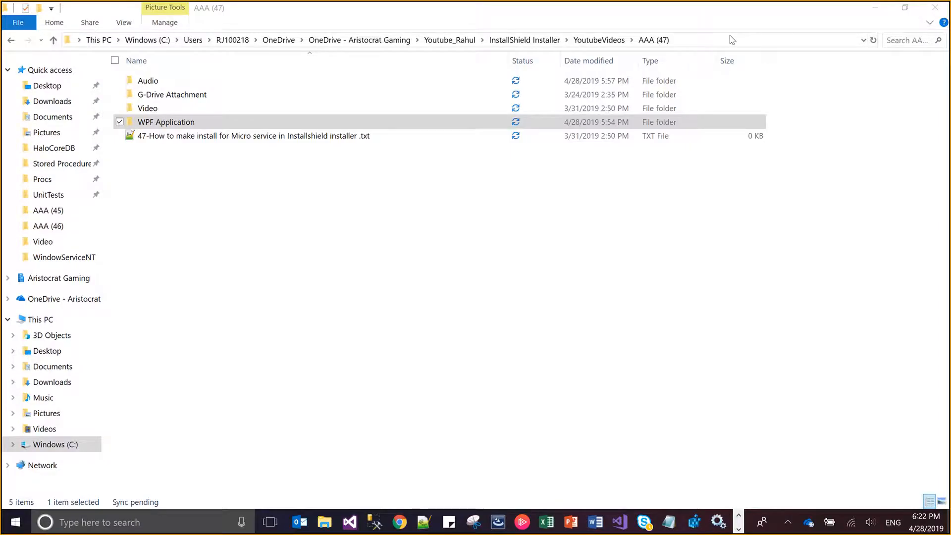
pyautogui.click(732, 38)
pyautogui.hotkey('ctrl', 'c')
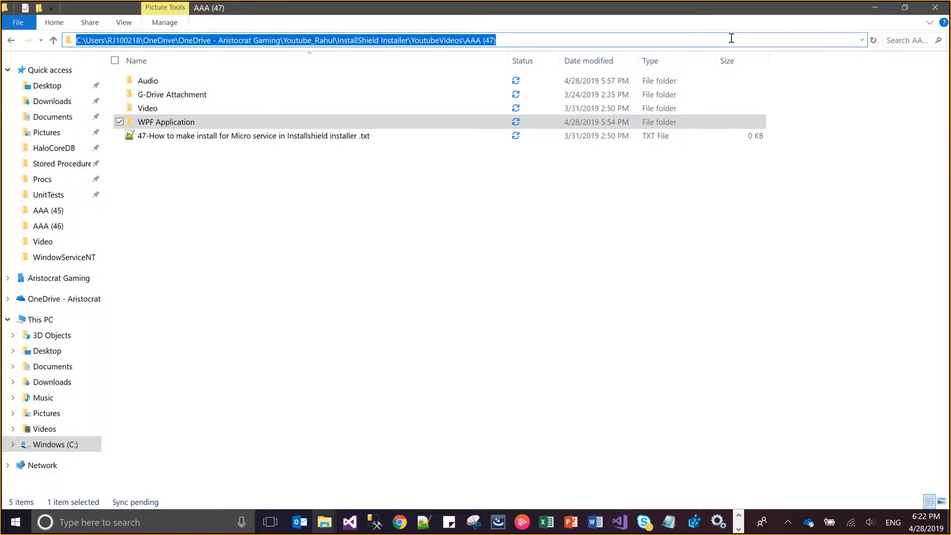
pyautogui.click(510, 206)
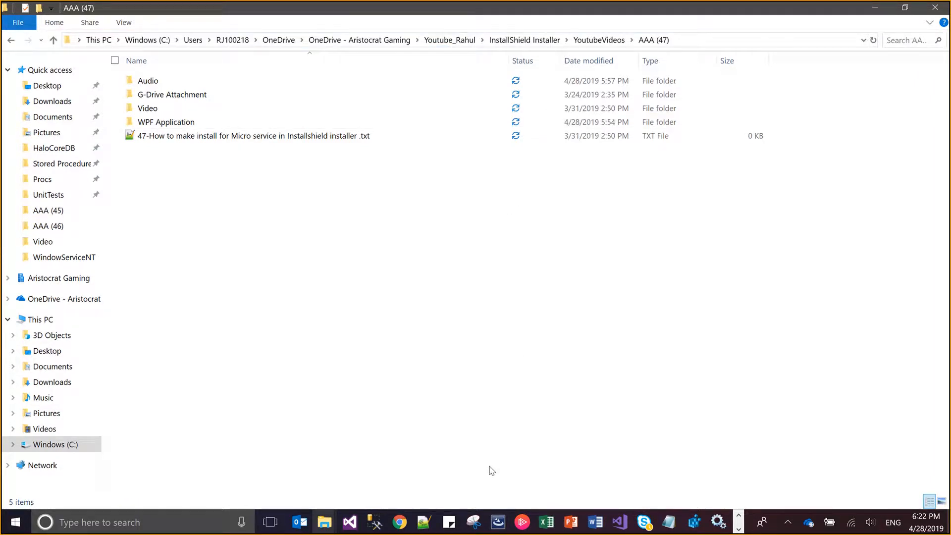
pyautogui.moveTo(361, 5)
pyautogui.moveTo(506, 523)
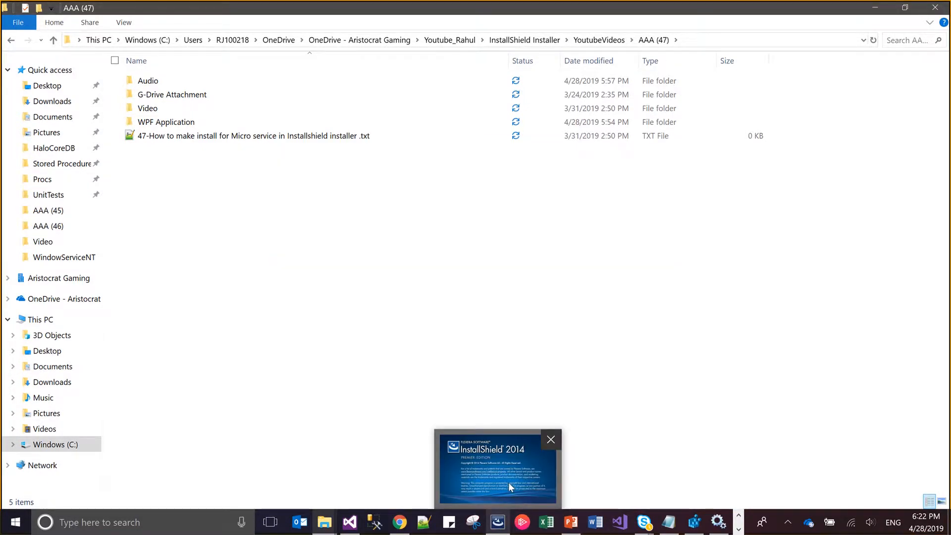
pyautogui.moveTo(508, 482)
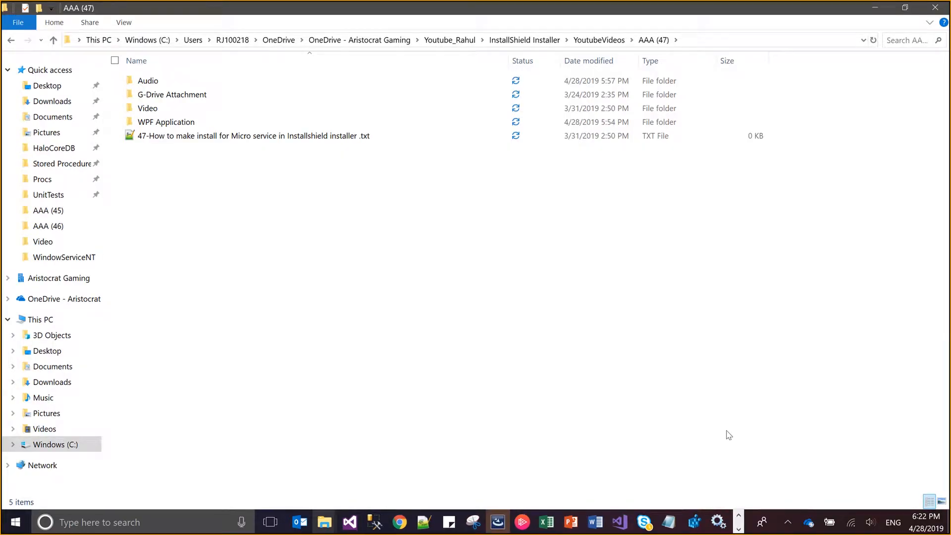
# Check the Windows Services window, minimize it, and switch to the InstallShield 2014 start page
pyautogui.click(718, 522)
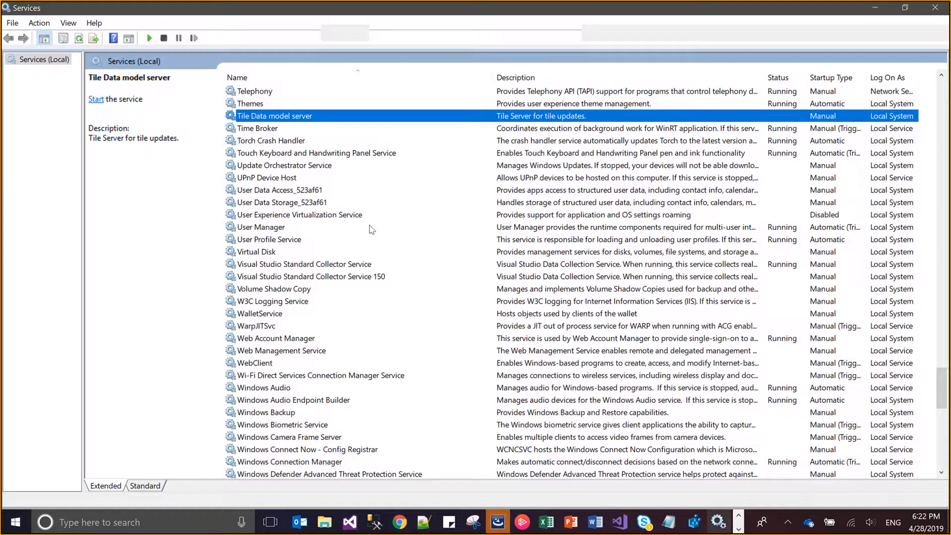
pyautogui.click(874, 7)
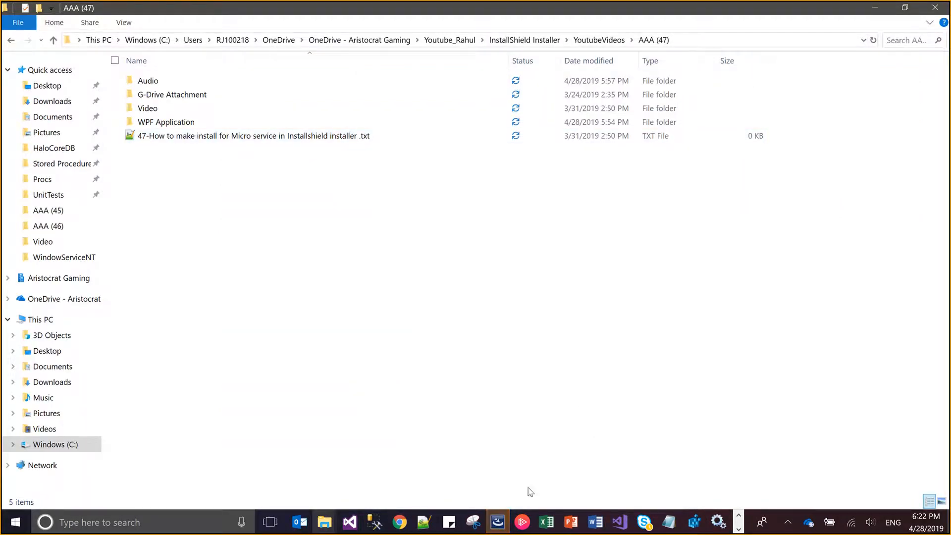
pyautogui.click(499, 523)
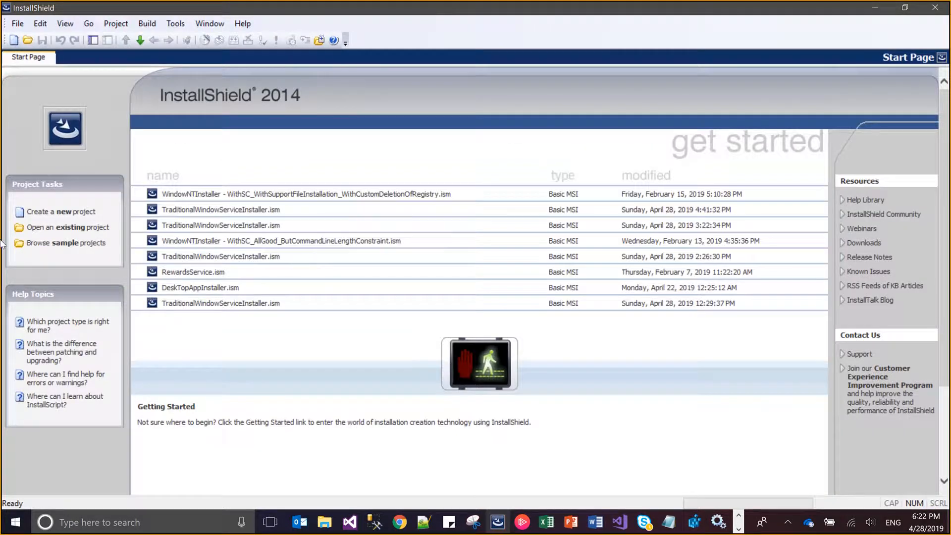
# Start a new InstallShield project named TopShelfInstaller, with the copied AAA (47) folder path as its location
pyautogui.click(48, 215)
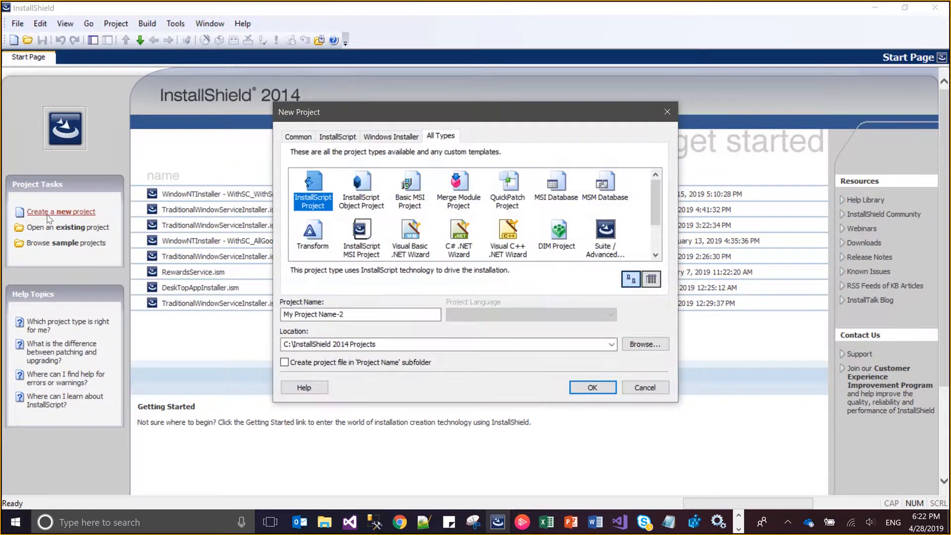
pyautogui.click(360, 343)
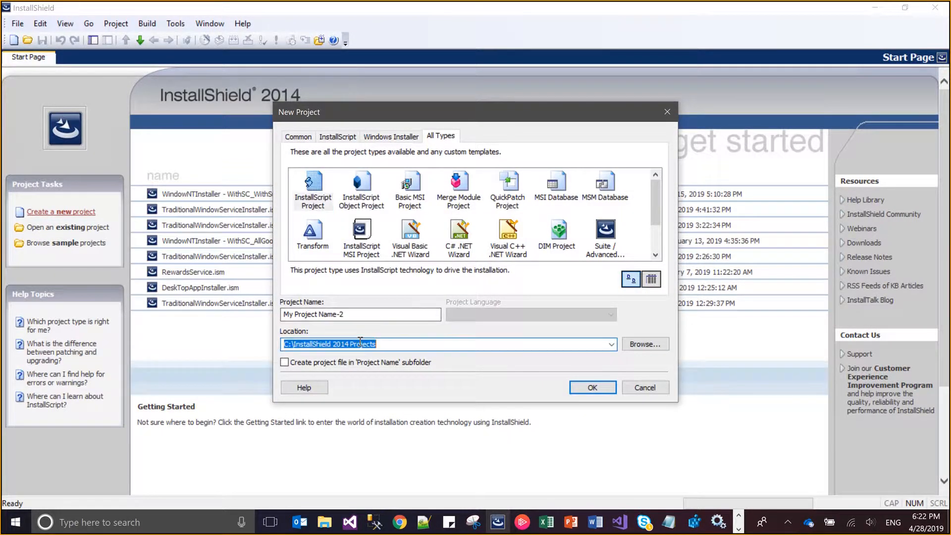
pyautogui.hotkey('ctrl', 'v')
pyautogui.click(357, 315)
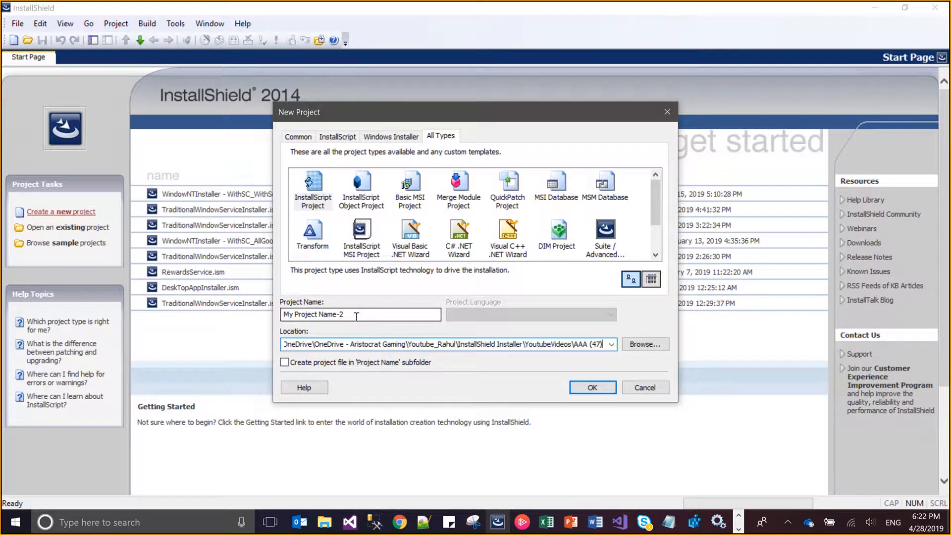
pyautogui.hotkey('shift', 'Left')
pyautogui.hotkey('shift', 'Home')
pyautogui.press('BackSpace')
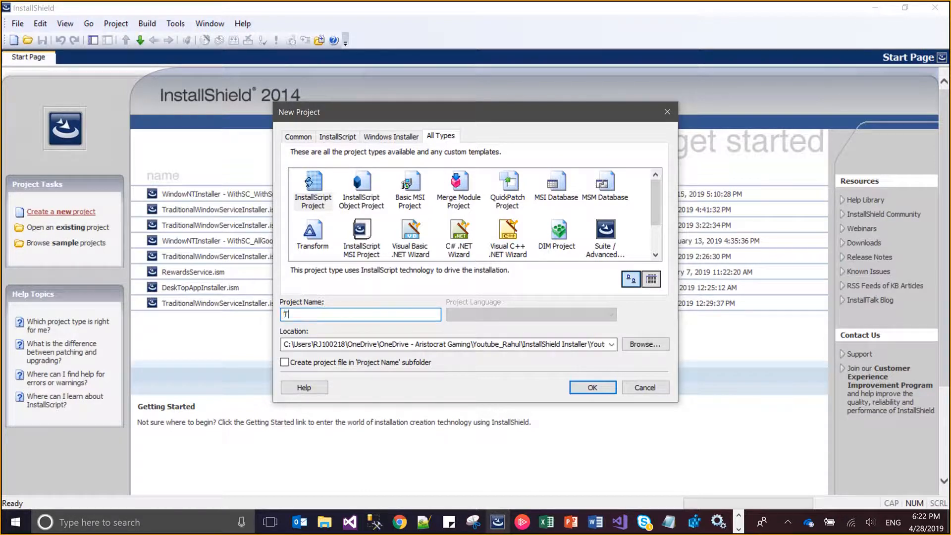
pyautogui.write('TopShelfInstaller')
# Look through the project type categories, choose Basic MSI Project from all types, and create the project
pyautogui.click(299, 137)
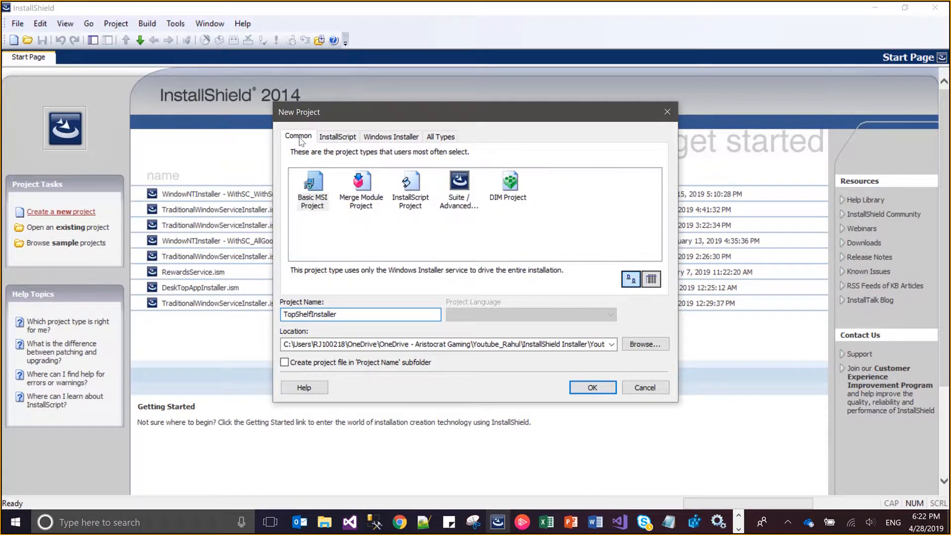
pyautogui.click(317, 182)
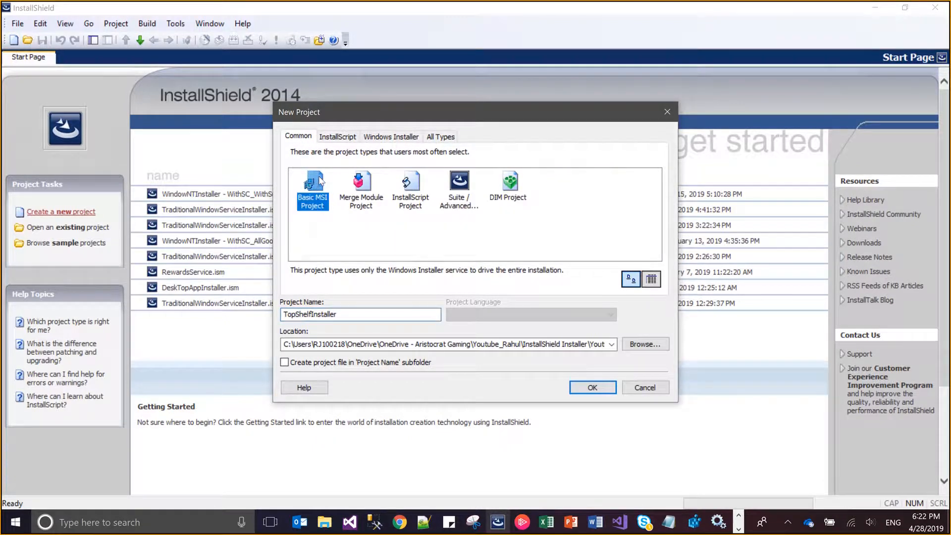
pyautogui.click(338, 137)
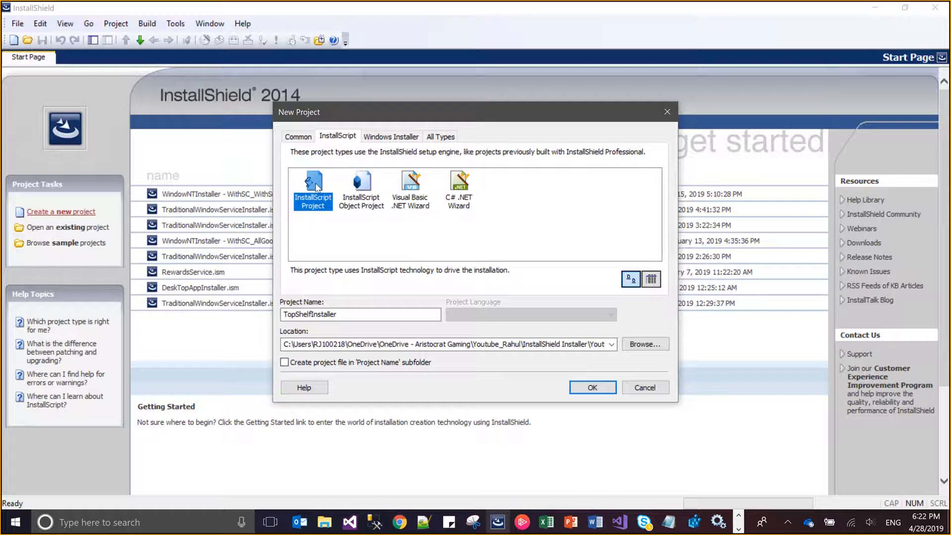
pyautogui.click(391, 137)
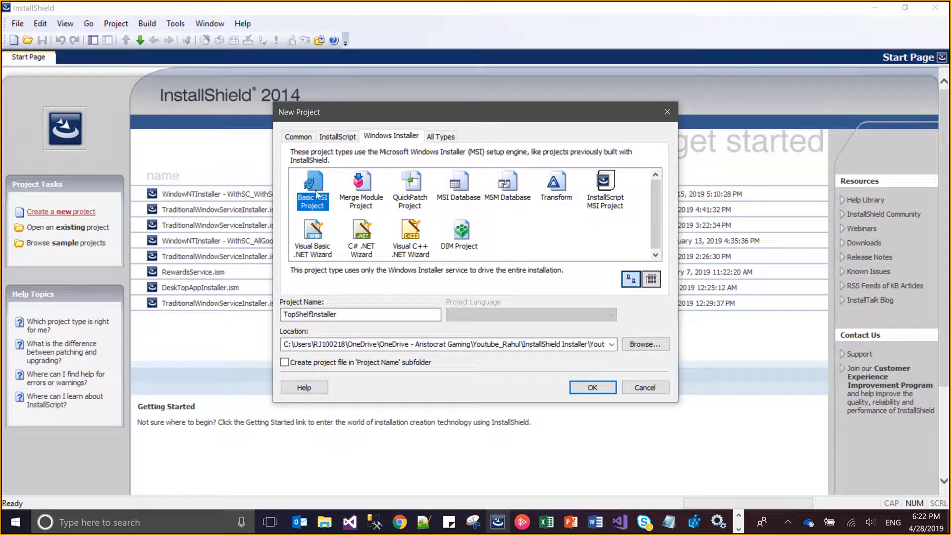
pyautogui.click(438, 137)
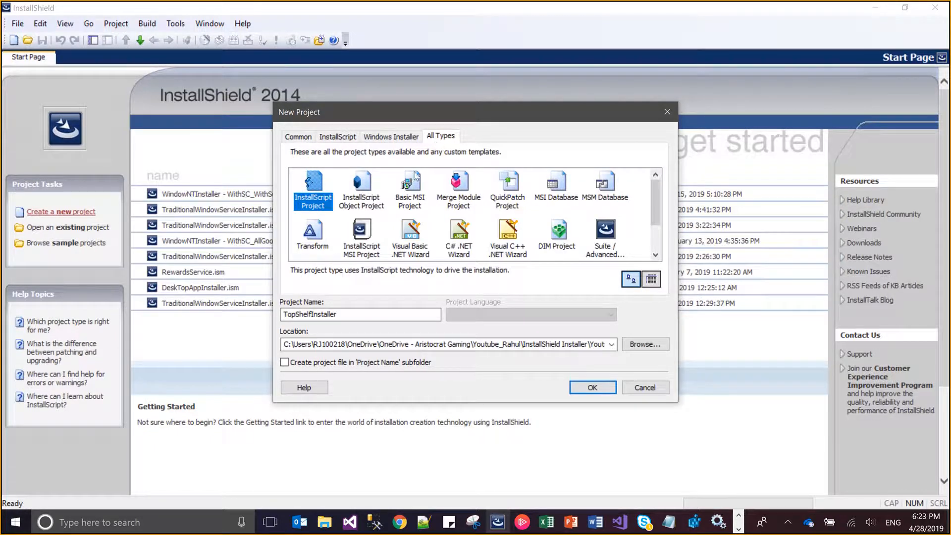
pyautogui.click(408, 193)
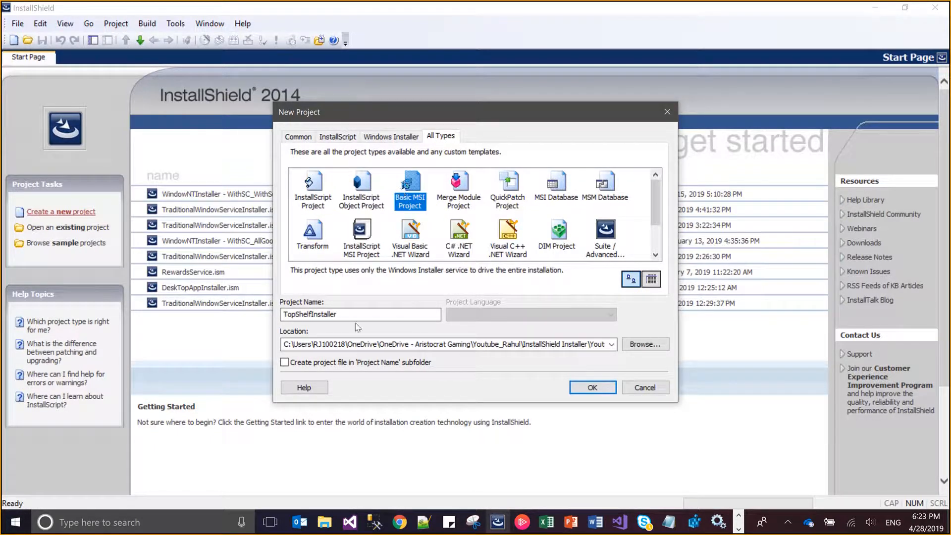
pyautogui.click(589, 387)
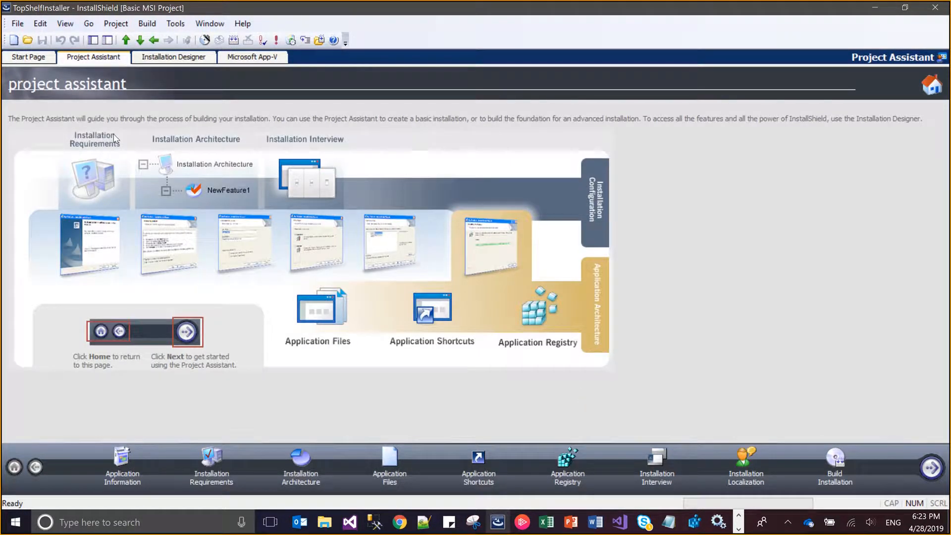
# Open General Information in the Installation Designer and set the project file format to XML
pyautogui.click(177, 58)
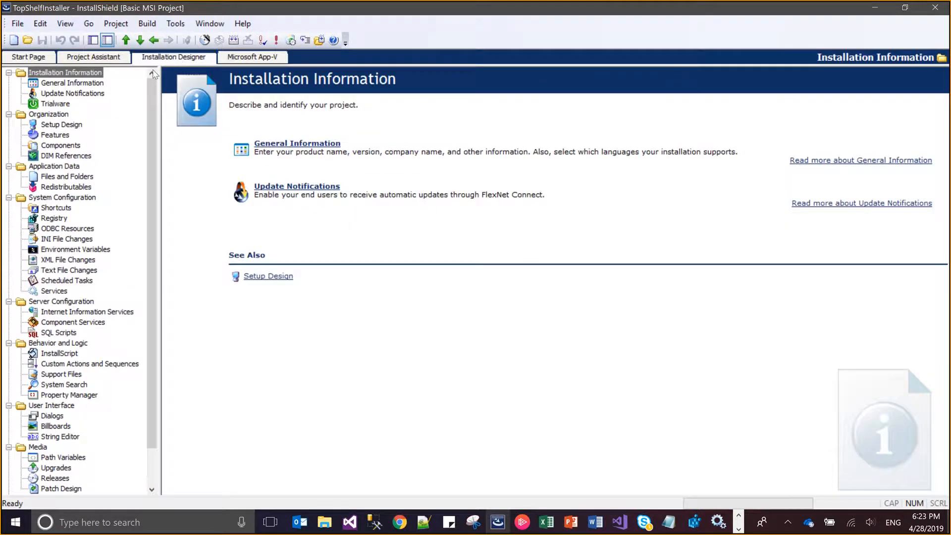
pyautogui.click(94, 84)
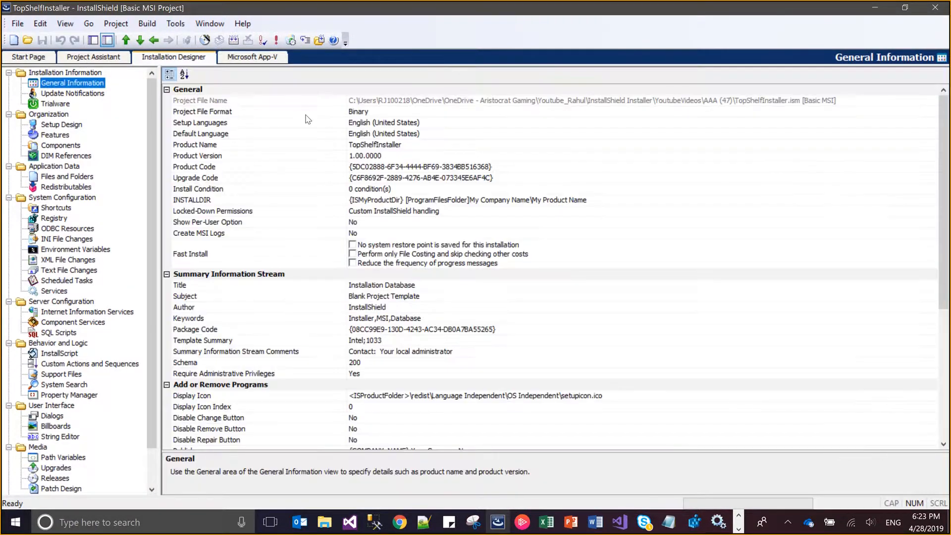
pyautogui.click(394, 113)
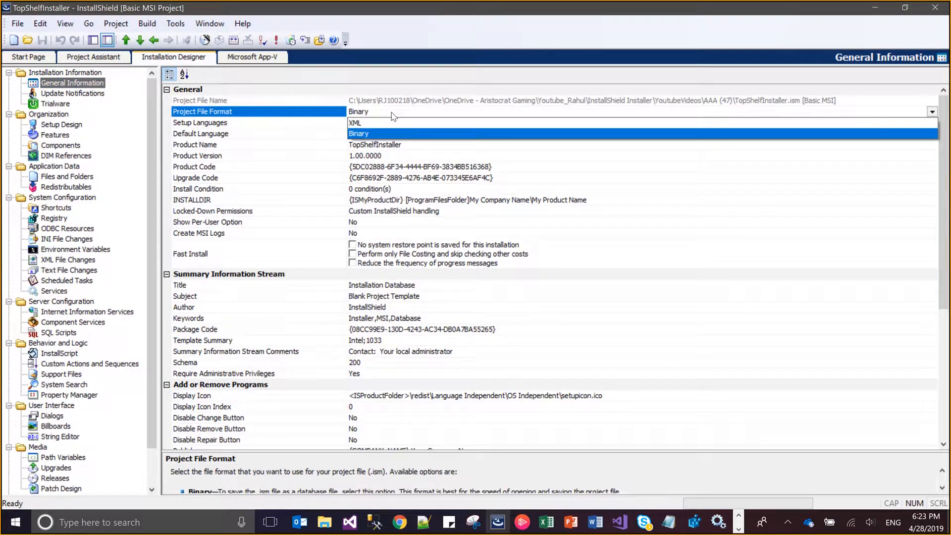
pyautogui.click(380, 123)
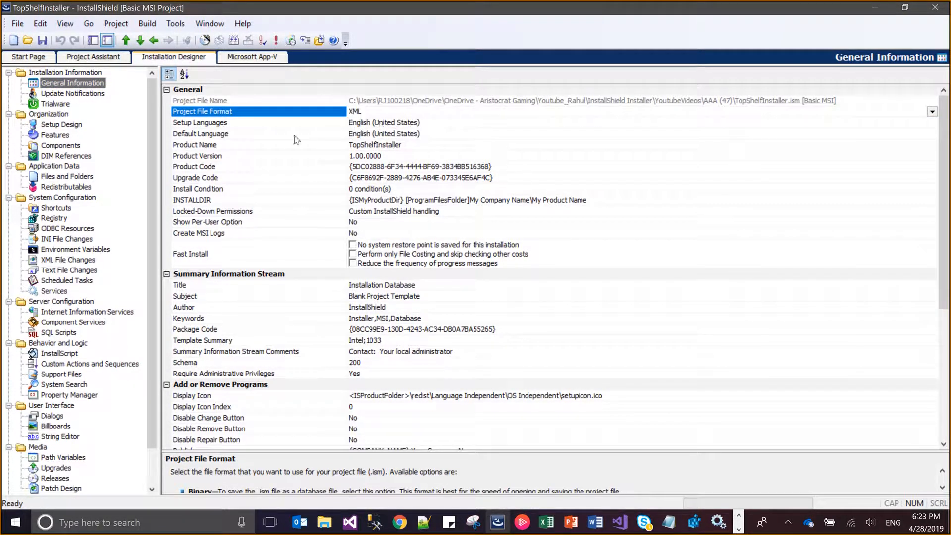
# Change the product name to TopShelf Micro Service
pyautogui.click(407, 146)
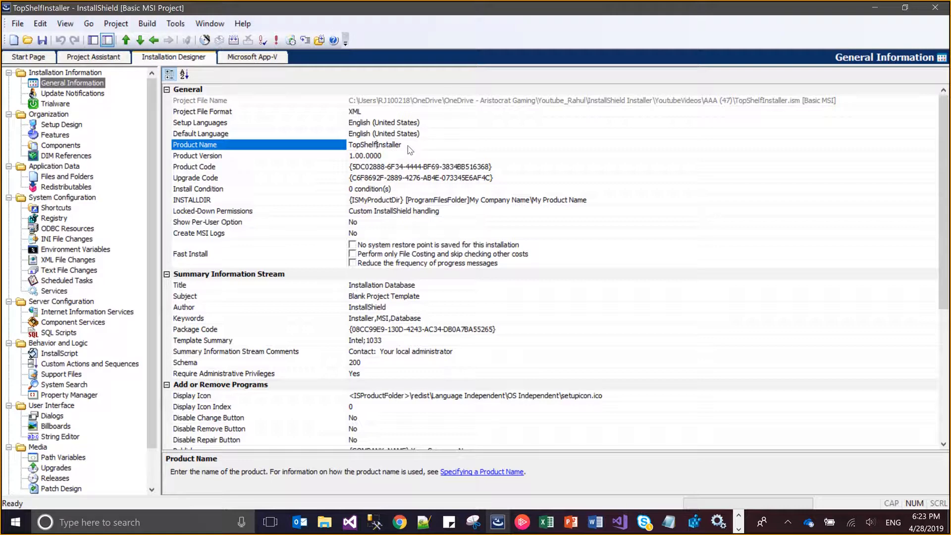
pyautogui.write('Micro Service')
pyautogui.press('Delete')
pyautogui.press('Delete')
pyautogui.press('Delete')
pyautogui.press('Delete')
pyautogui.press('Delete')
pyautogui.press('Delete')
pyautogui.press('Delete')
pyautogui.press('Delete')
pyautogui.press('Delete')
# Open the INSTALLDIR directory selection and rename the My Company Name folder under [ProgramFilesFolder] to Micro Test
pyautogui.click(528, 203)
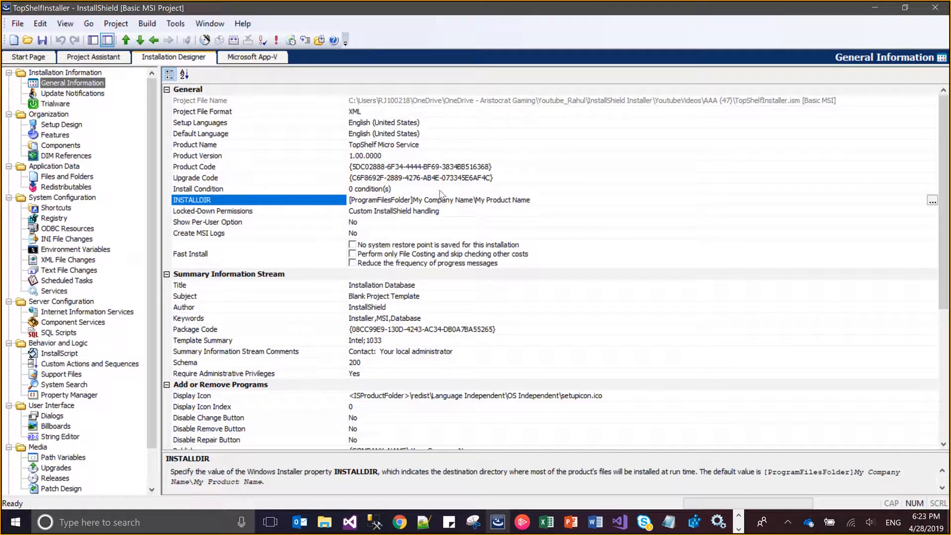
pyautogui.click(934, 203)
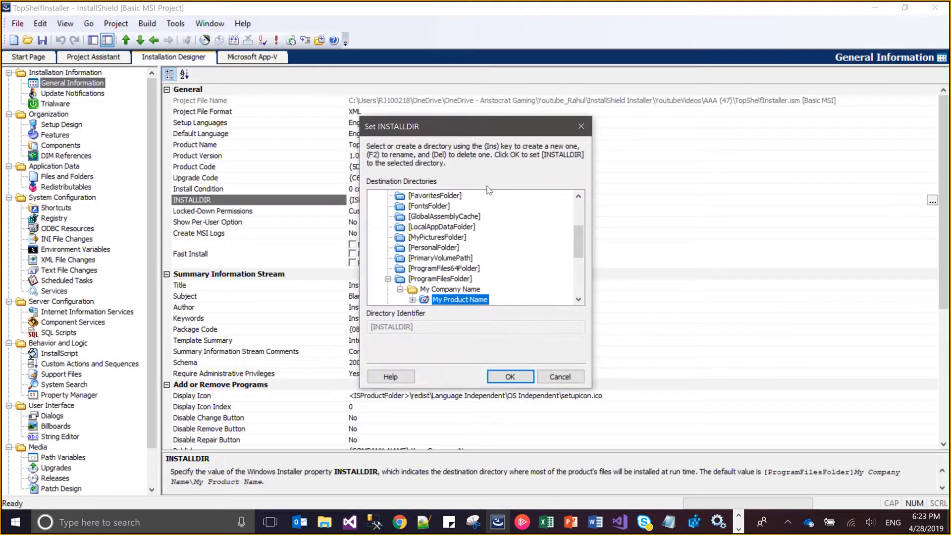
pyautogui.click(456, 290)
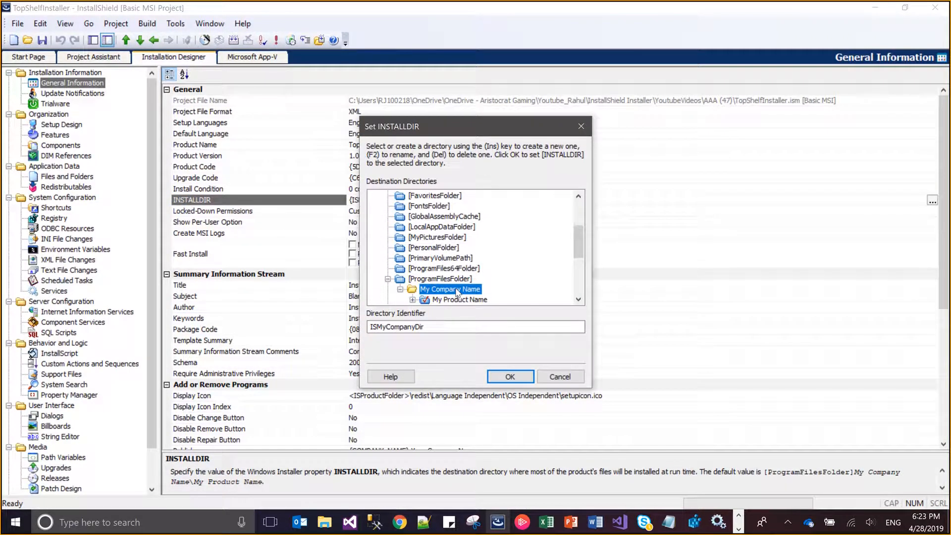
pyautogui.click(456, 290)
pyautogui.write('Micro Tes')
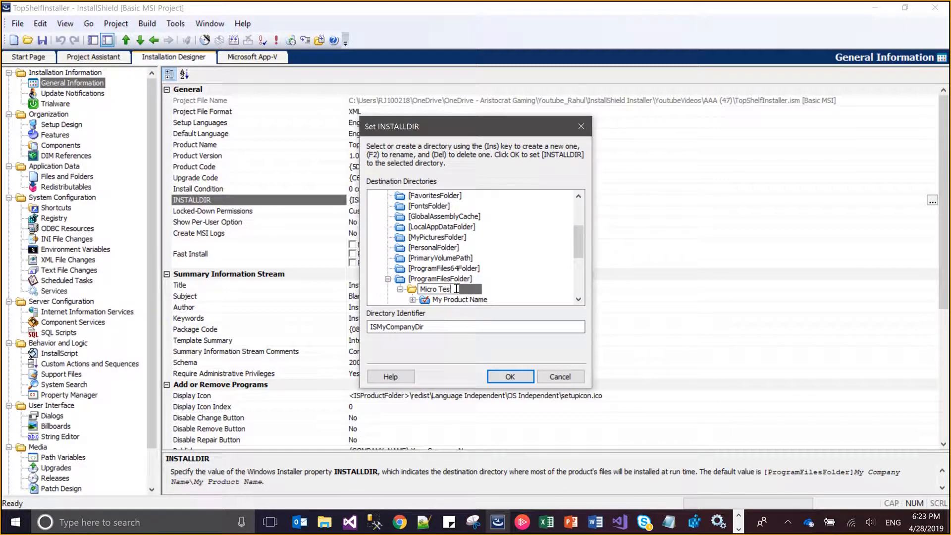
pyautogui.write('t')
pyautogui.press('Return')
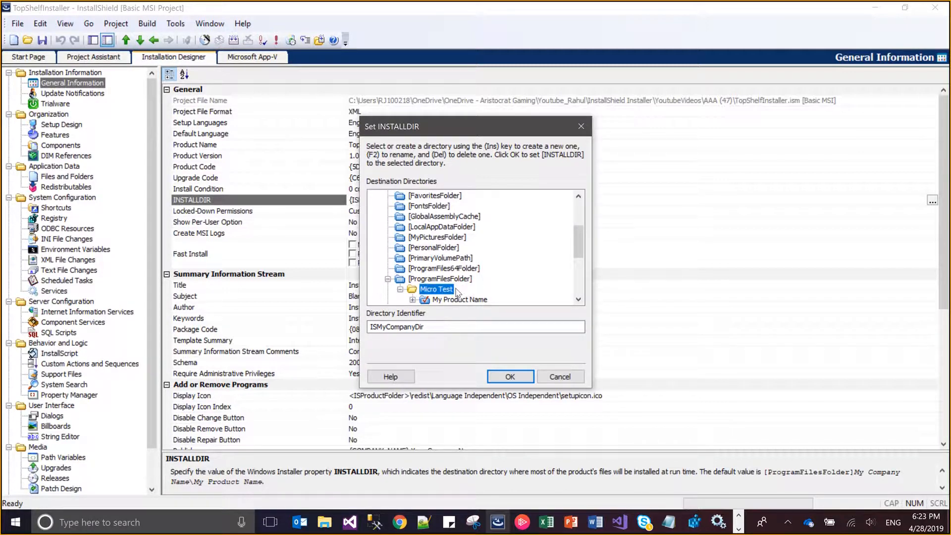
# Rename the My Product Name folder inside Micro Test to TopShelfVersion
pyautogui.click(460, 302)
pyautogui.click(461, 300)
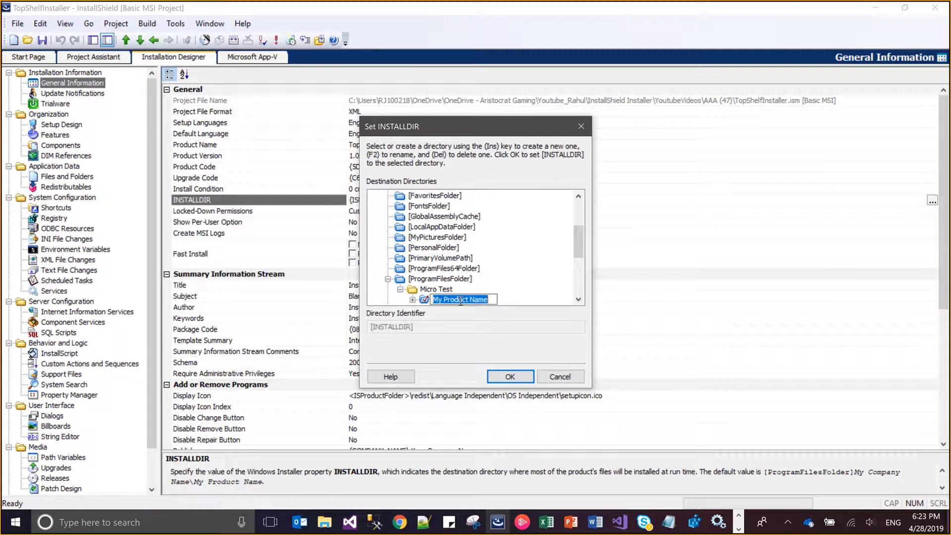
pyautogui.write('TopSh')
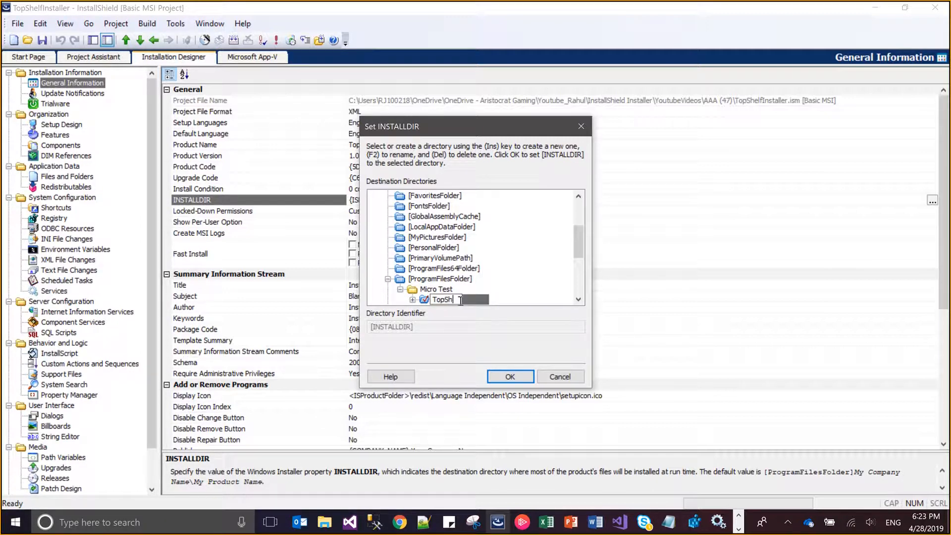
pyautogui.write('elfVersion')
pyautogui.press('Return')
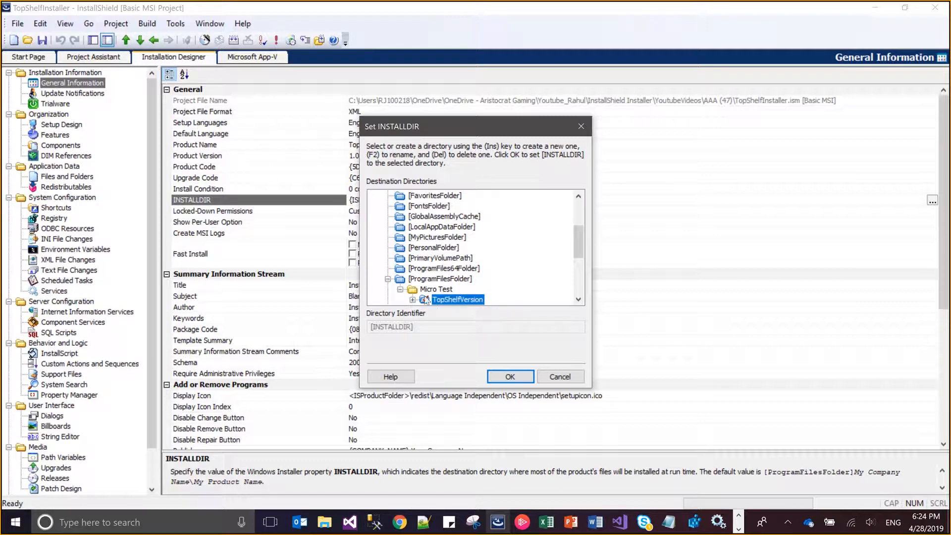
# Delete both Database subfolders under TopShelfVersion and apply TopShelfVersion as the INSTALLDIR
pyautogui.click(412, 300)
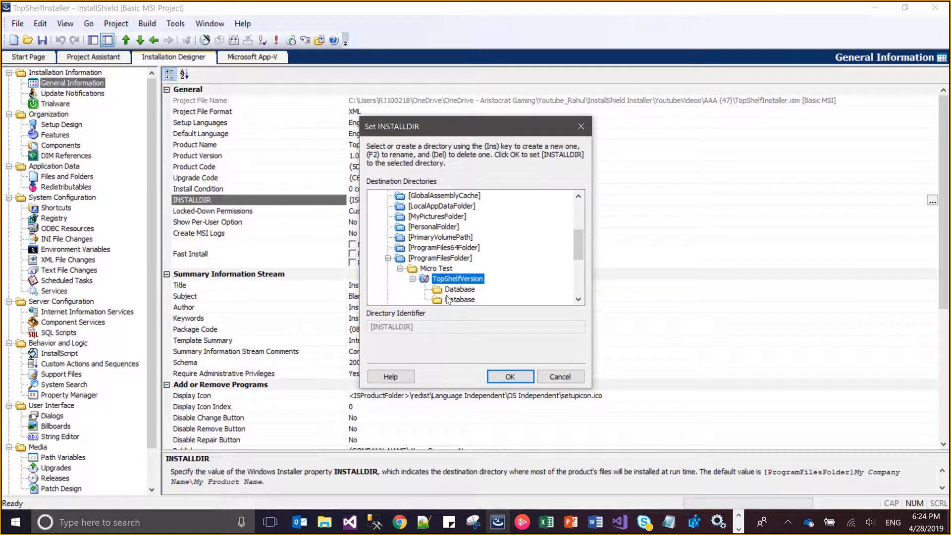
pyautogui.press('Down')
pyautogui.press('Delete')
pyautogui.press('Delete')
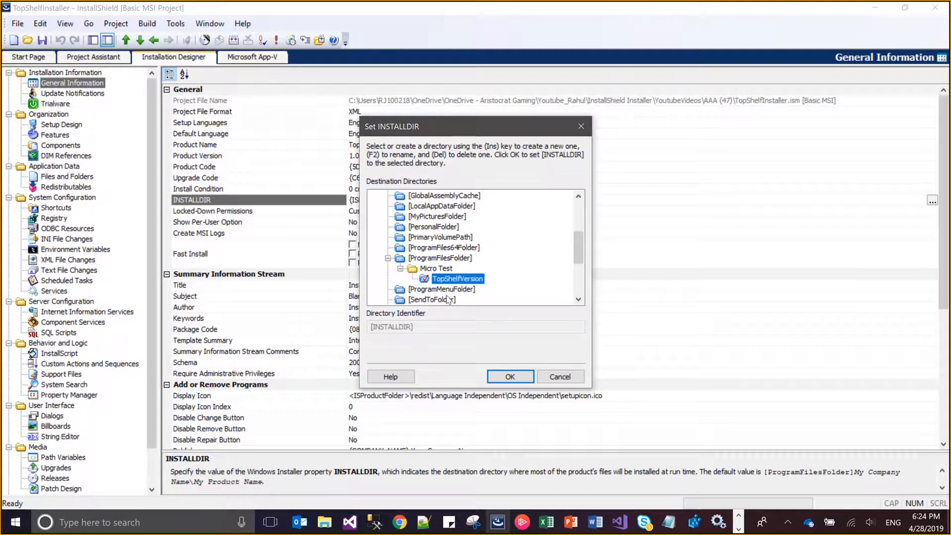
pyautogui.click(515, 381)
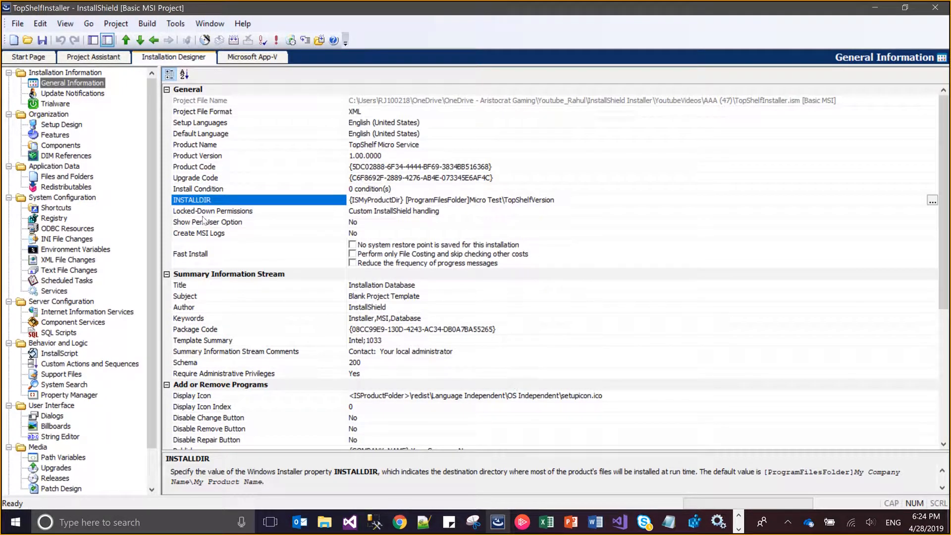
# Turn on MSI log creation with the default MsiLogging value of voicewarmupx
pyautogui.click(356, 233)
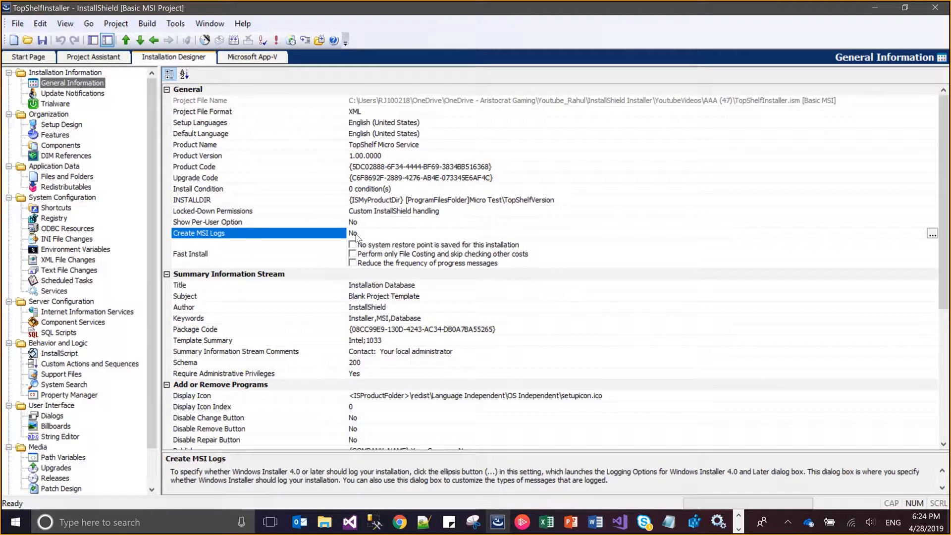
pyautogui.click(932, 234)
pyautogui.click(397, 262)
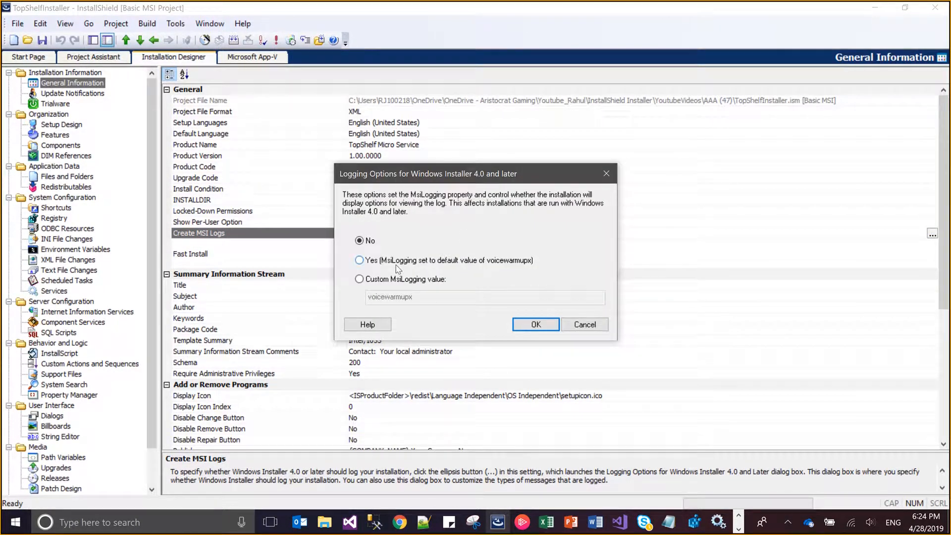
pyautogui.click(527, 324)
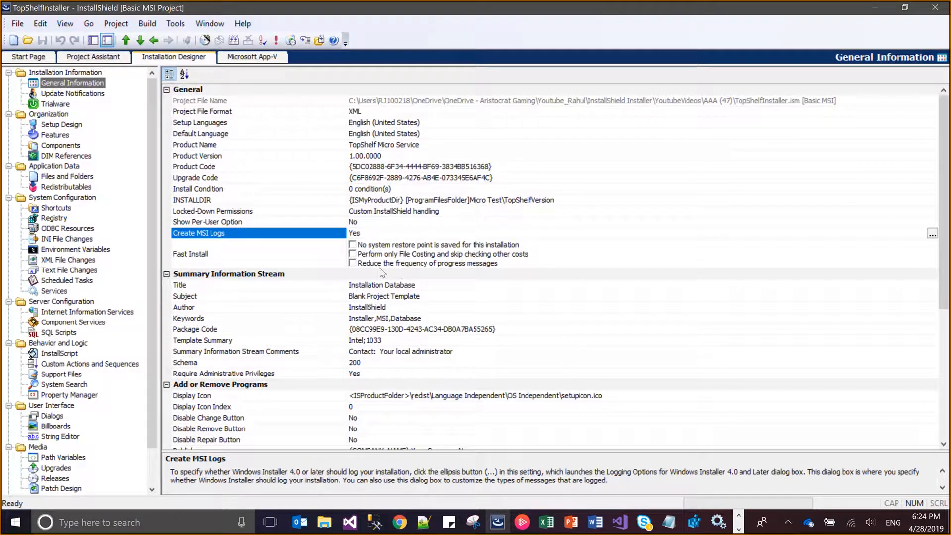
# Switch to File Explorer and copy the path of Itzikgur-My-Seven-Graphics-Painting.ico from the WPF Application folder in AAA (47)
pyautogui.click(372, 397)
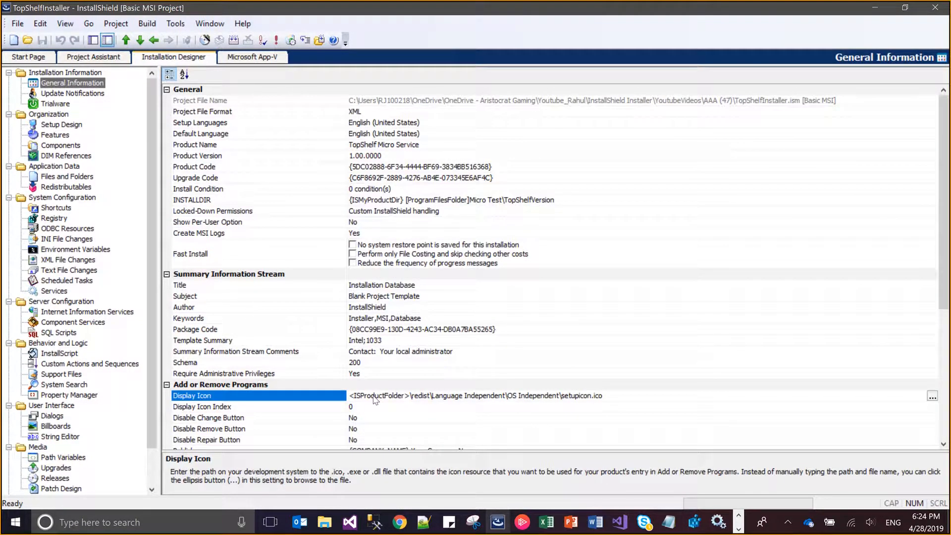
pyautogui.moveTo(325, 525)
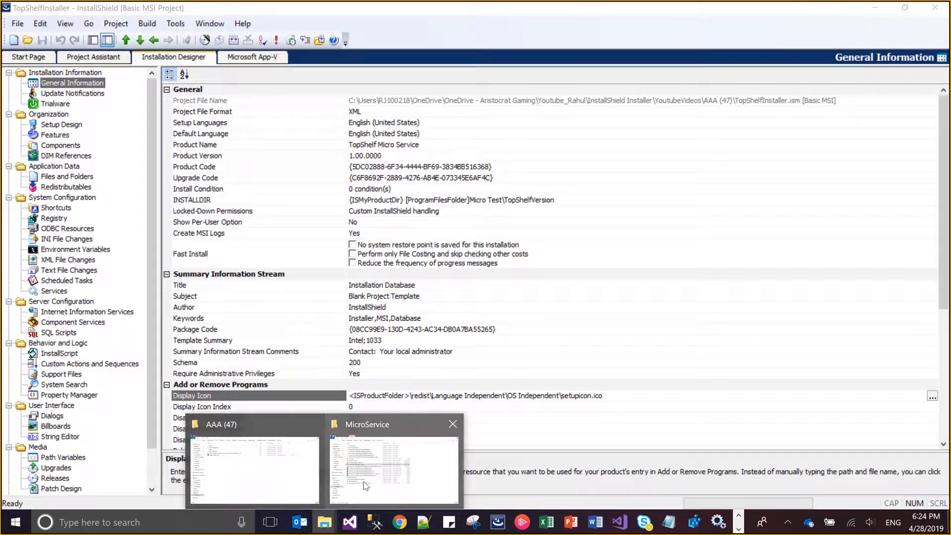
pyautogui.click(289, 467)
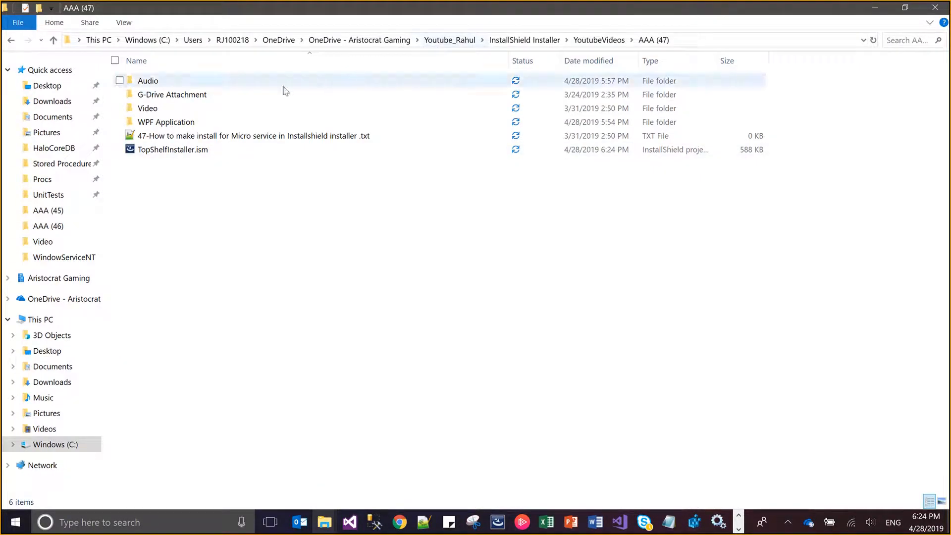
pyautogui.doubleClick(220, 122)
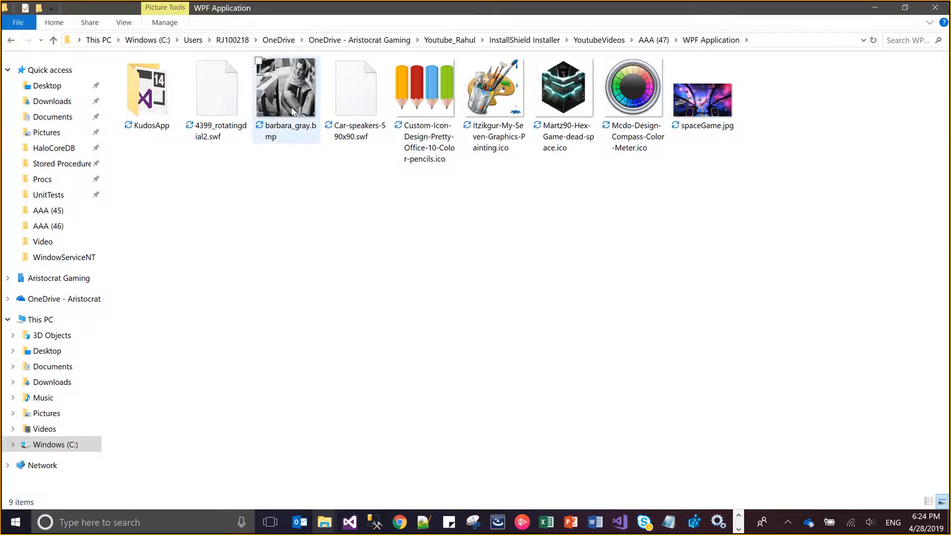
pyautogui.click(425, 111)
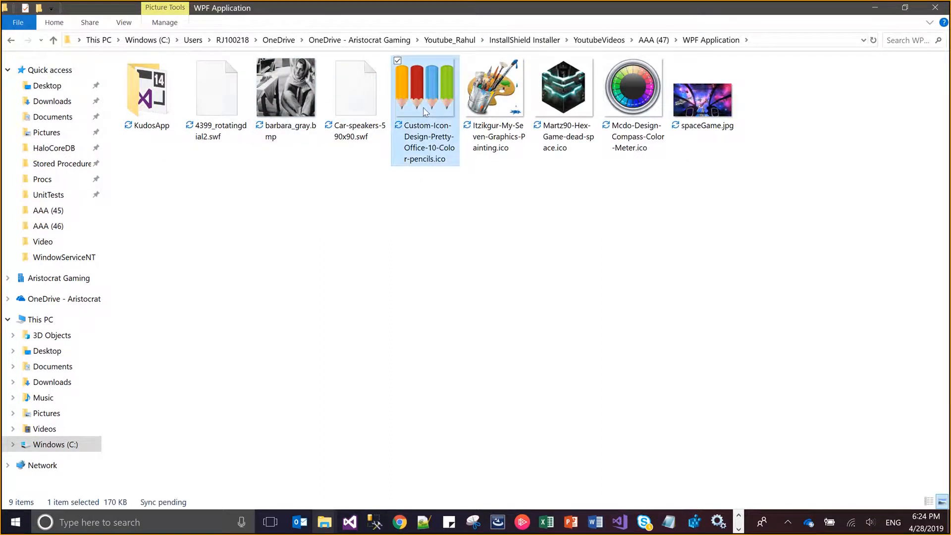
pyautogui.click(494, 99)
pyautogui.rightClick(491, 99)
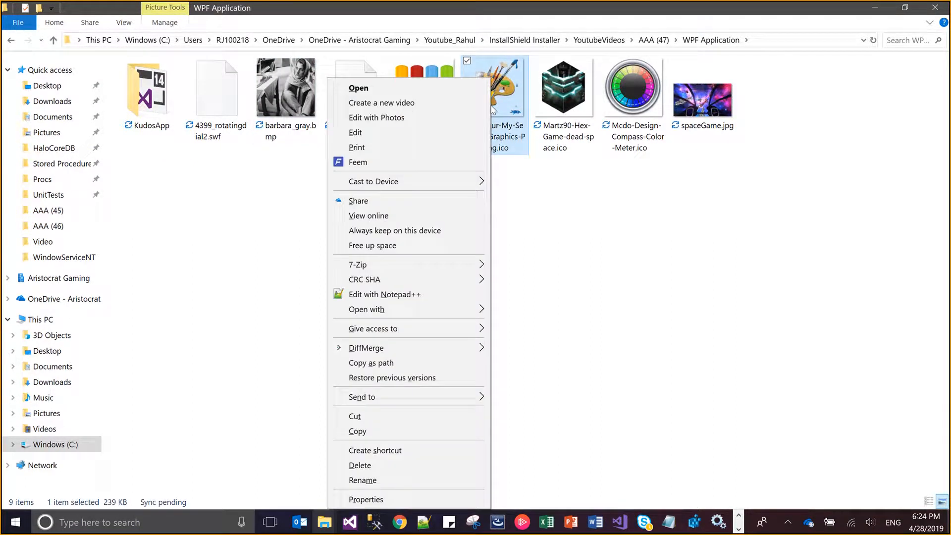
pyautogui.click(377, 363)
# Switch back to InstallShield and set the Display Icon to Itzikgur-My-Seven-Graphics-Painting.ico using the copied path and icon index 0
pyautogui.hotkey('alt', 'Tab')
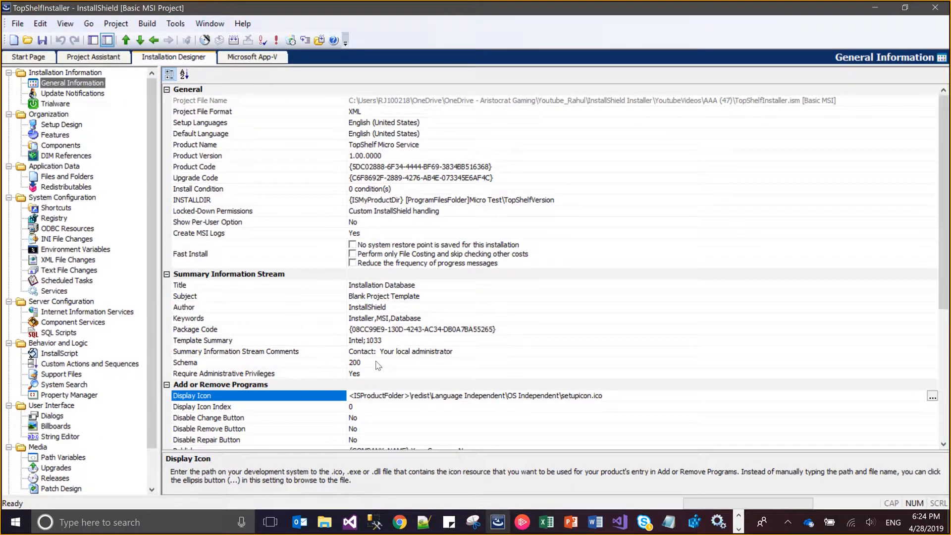
pyautogui.click(933, 397)
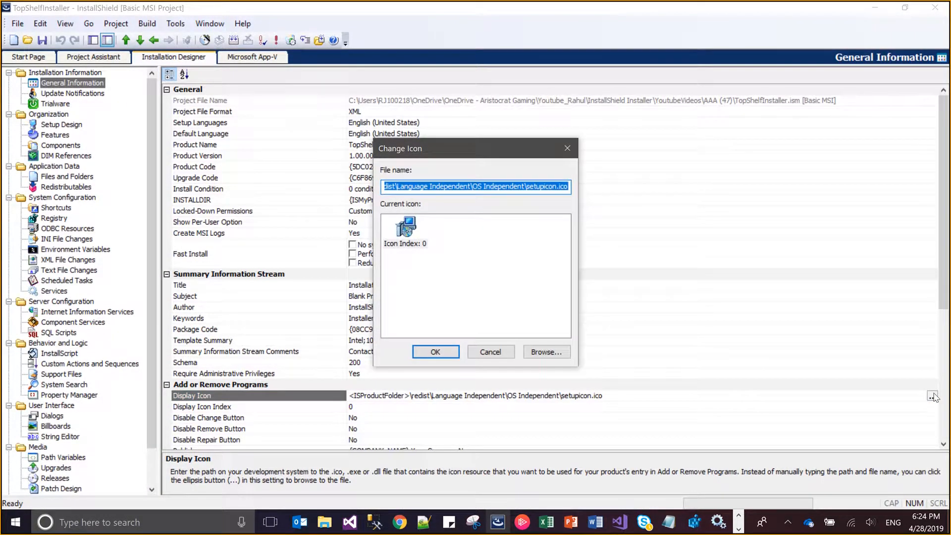
pyautogui.click(545, 352)
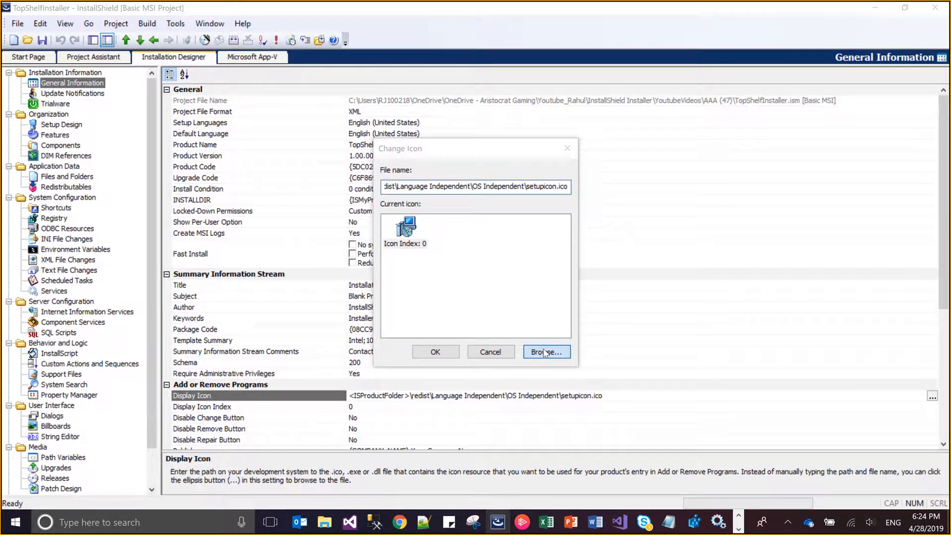
pyautogui.hotkey('ctrl', 'v')
pyautogui.press('Return')
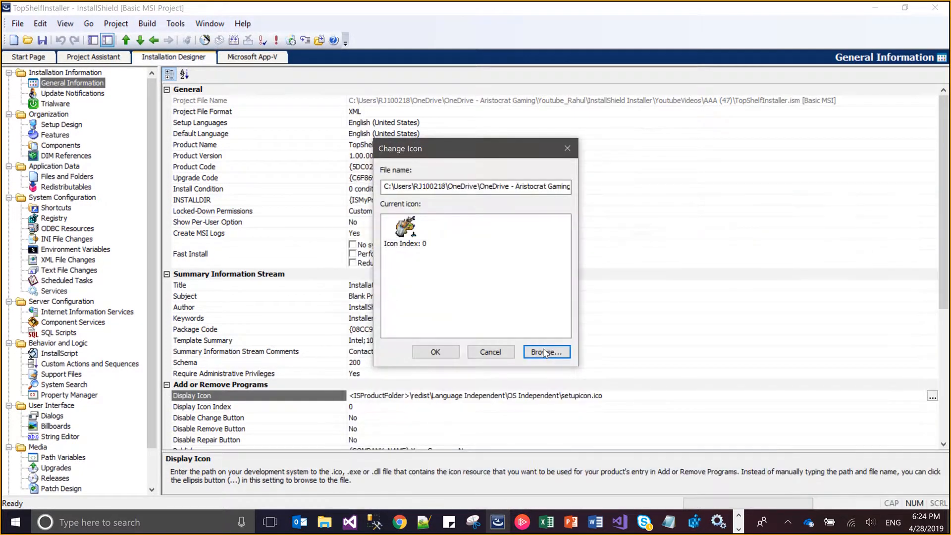
pyautogui.click(402, 243)
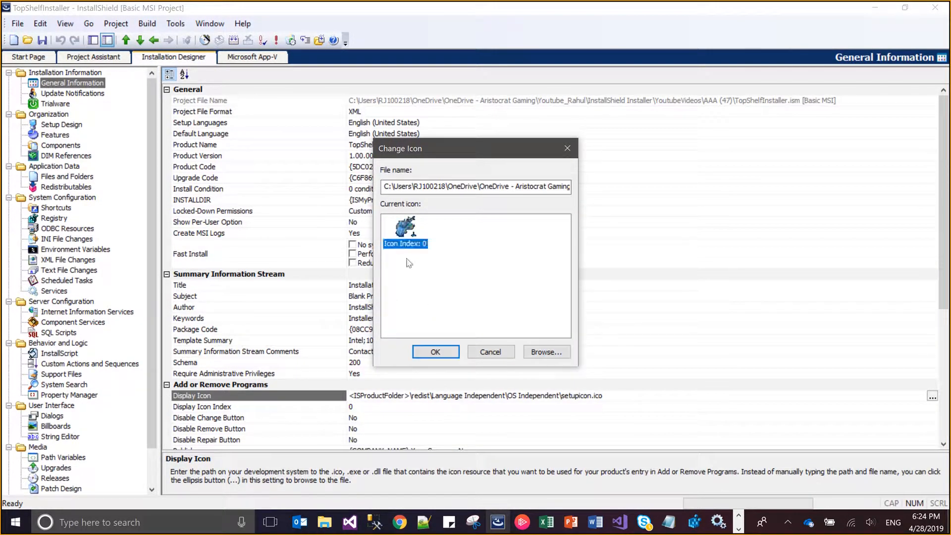
pyautogui.click(443, 352)
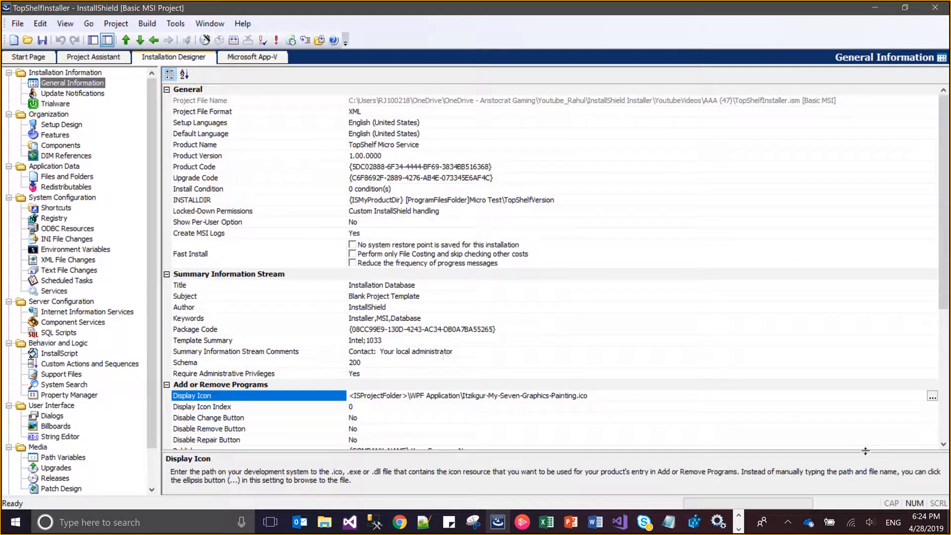
pyautogui.scroll(-2, 948, 444)
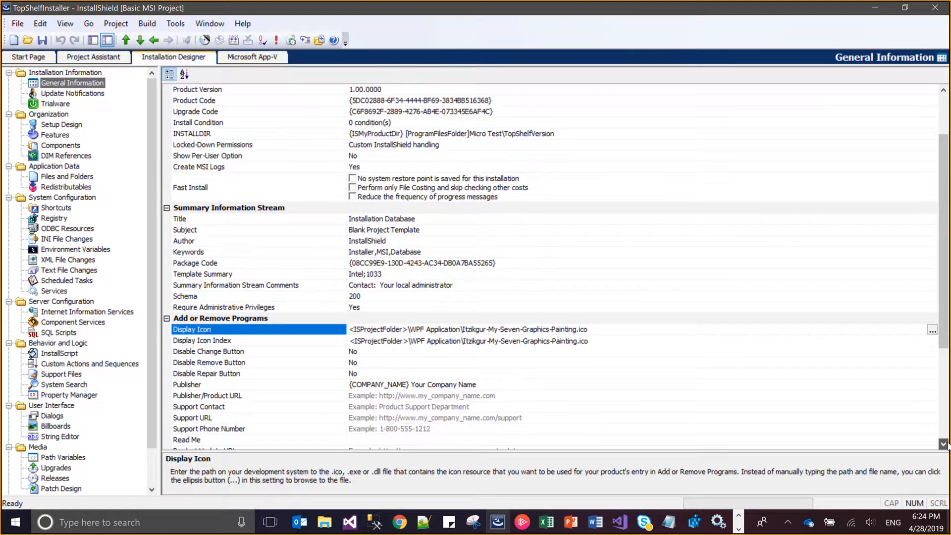
pyautogui.scroll(-5, 948, 445)
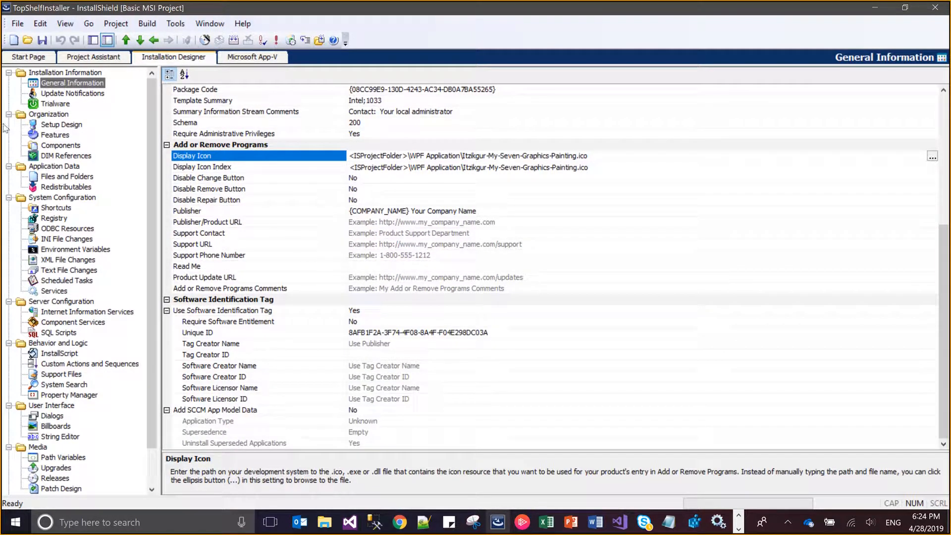
# Add a feature named MicroS in Setup Design and set its display name to TopShelf Service
pyautogui.click(58, 126)
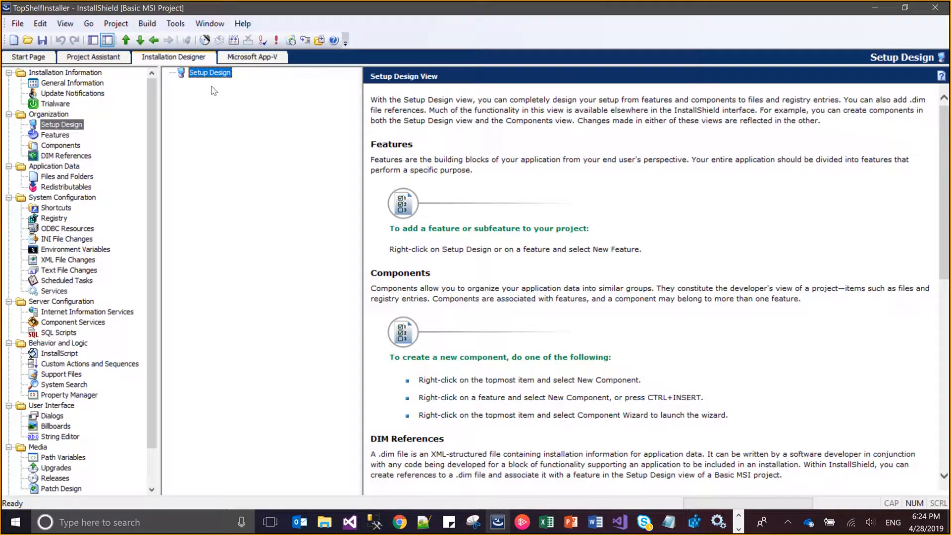
pyautogui.rightClick(220, 72)
pyautogui.click(223, 78)
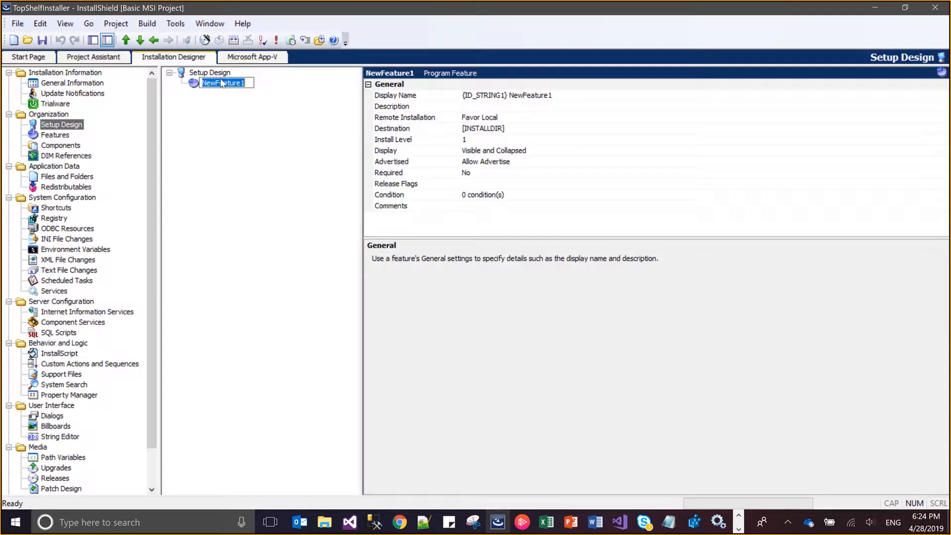
pyautogui.write('MicroS')
pyautogui.click(571, 96)
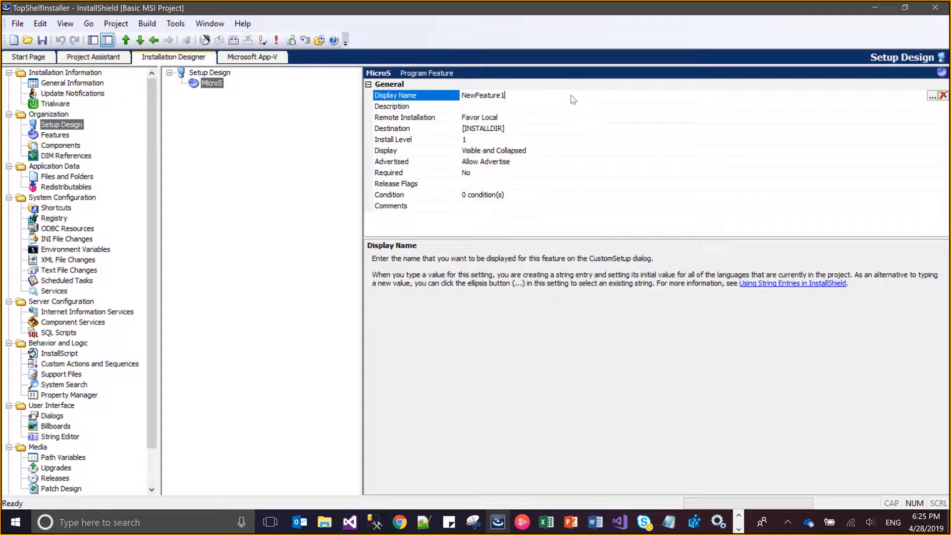
pyautogui.doubleClick(498, 96)
pyautogui.write('TopShelf Service')
# Set the processor type in the Template Summary of General Information to x64 and save the project
pyautogui.click(85, 83)
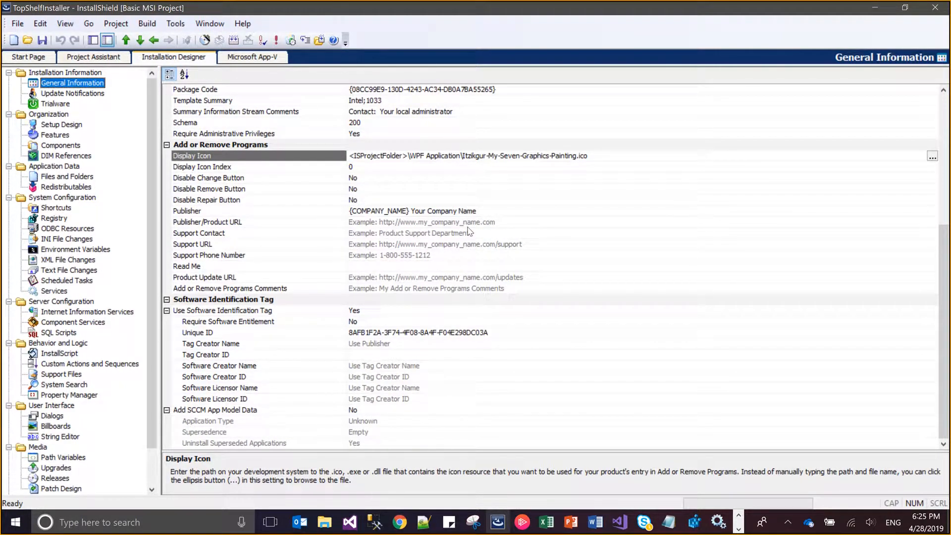
pyautogui.scroll(3, 355, 195)
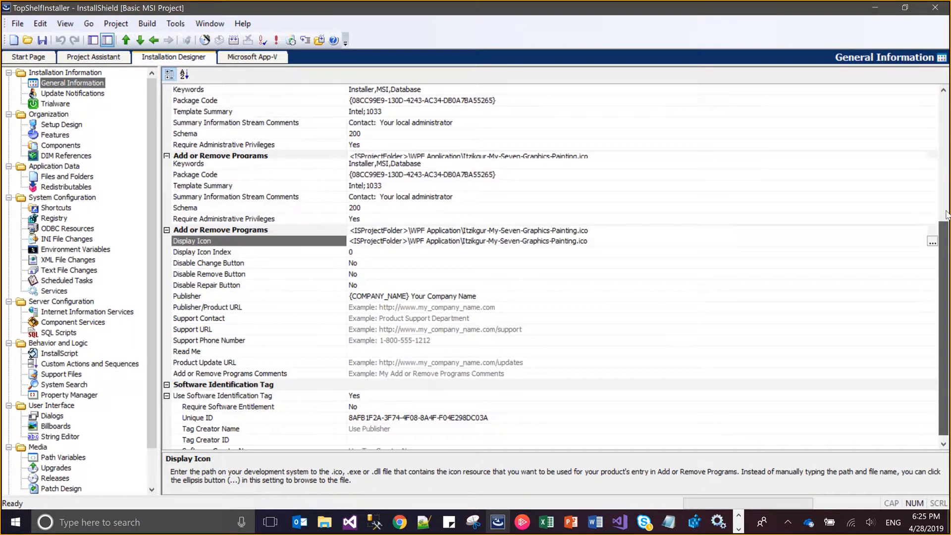
pyautogui.click(360, 197)
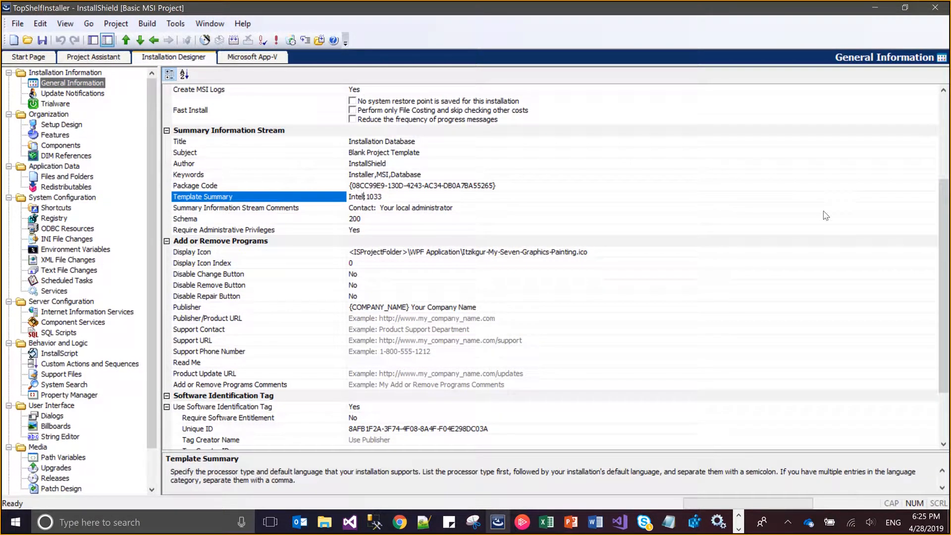
pyautogui.hotkey('shift', 'Home')
pyautogui.write('x64')
pyautogui.hotkey('ctrl', 's')
# Add a new component named AllBins under the MicroS feature in Setup Design
pyautogui.click(53, 127)
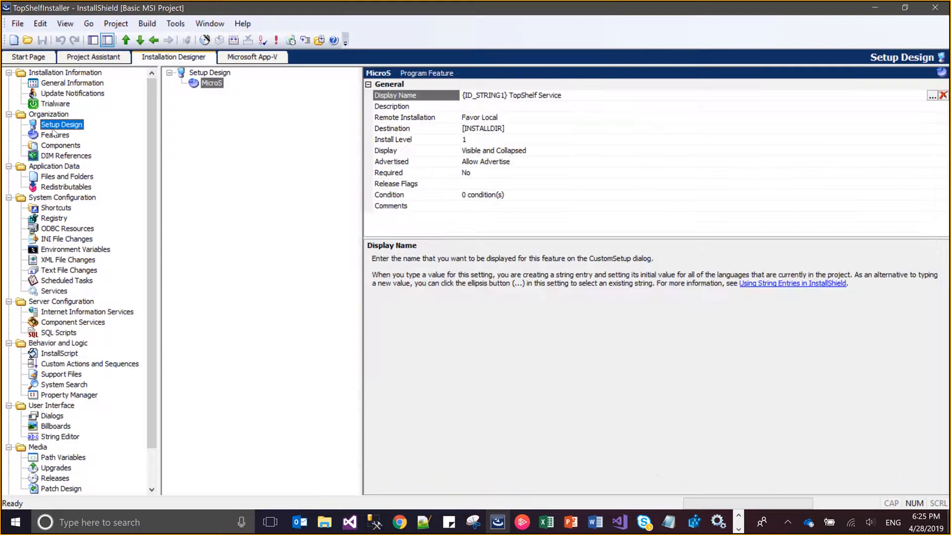
pyautogui.rightClick(220, 84)
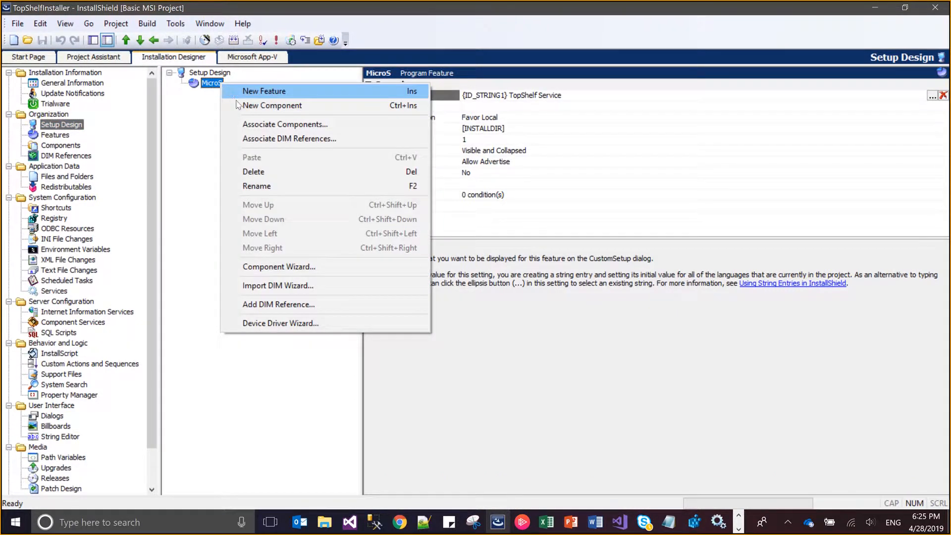
pyautogui.click(272, 106)
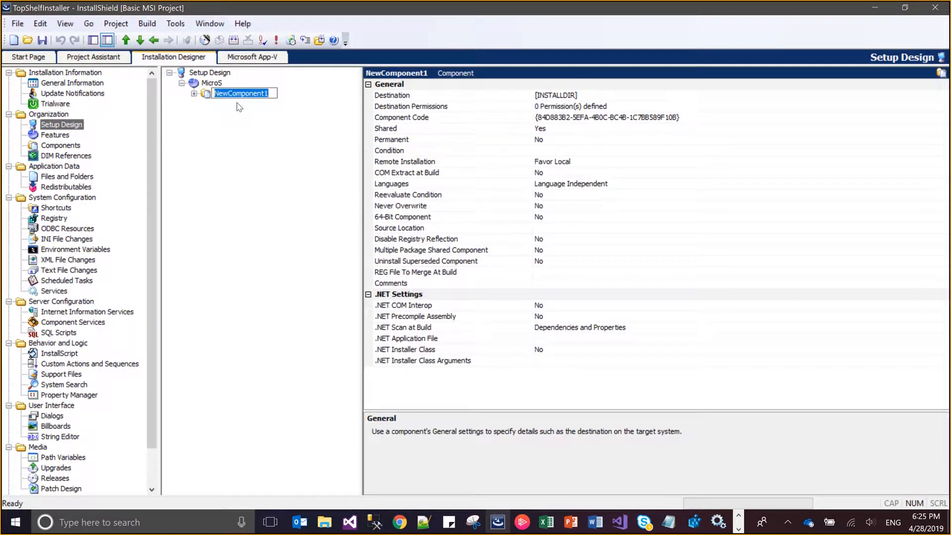
pyautogui.write('AllBins')
pyautogui.press('Return')
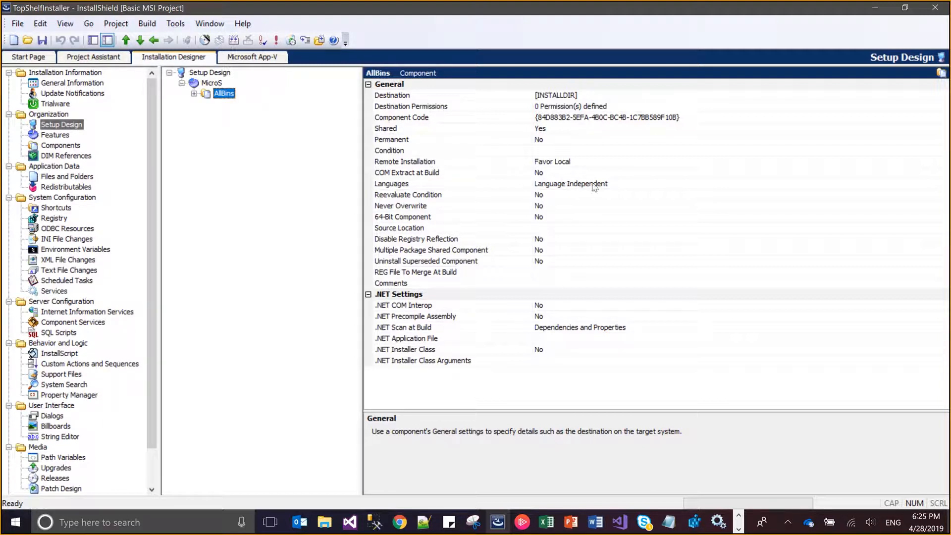
# Set the AllBins component's 64-Bit Component option to Yes and save the project
pyautogui.click(542, 218)
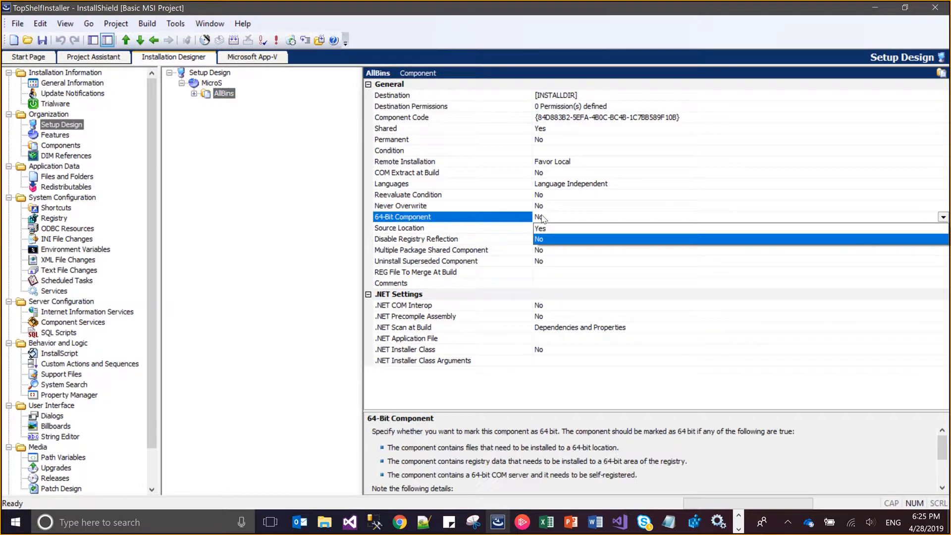
pyautogui.click(546, 228)
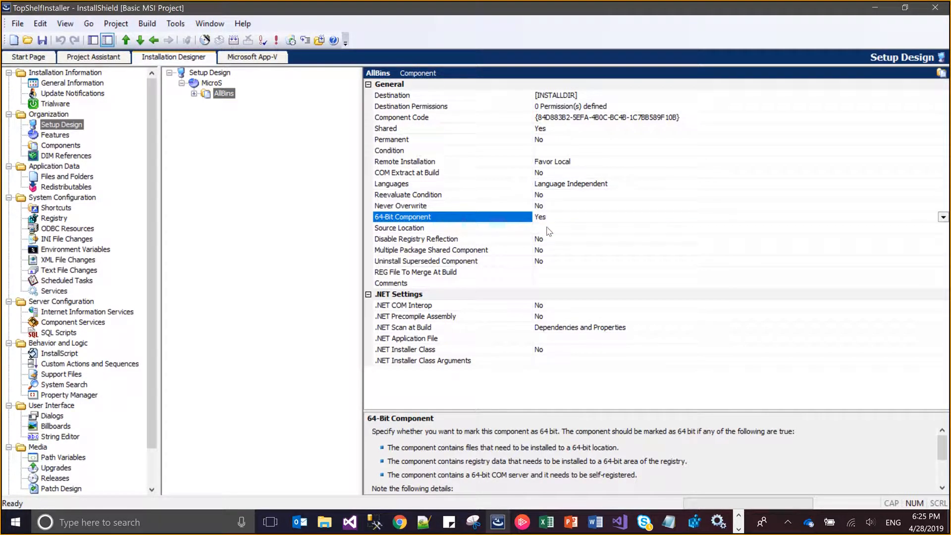
pyautogui.hotkey('ctrl', 's')
# Open the AllBins component's Files view, then switch to File Explorer and browse to the KudosApp\TopShelf_Console\bin\Release folder
pyautogui.click(194, 93)
pyautogui.click(233, 104)
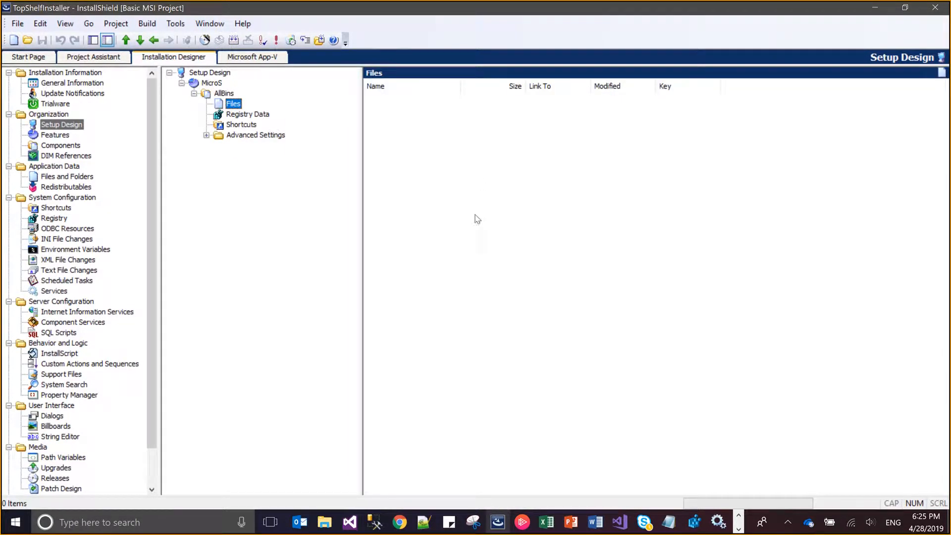
pyautogui.moveTo(331, 521)
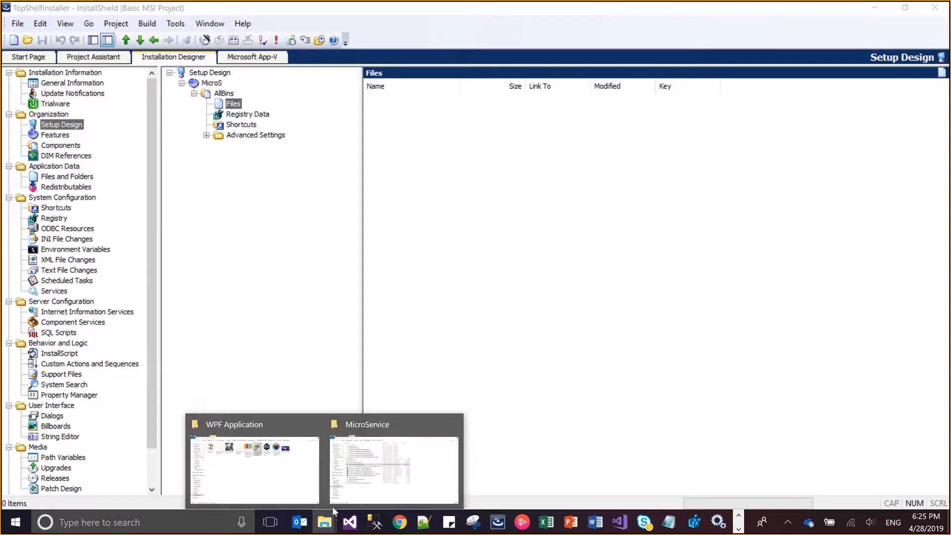
pyautogui.moveTo(335, 480)
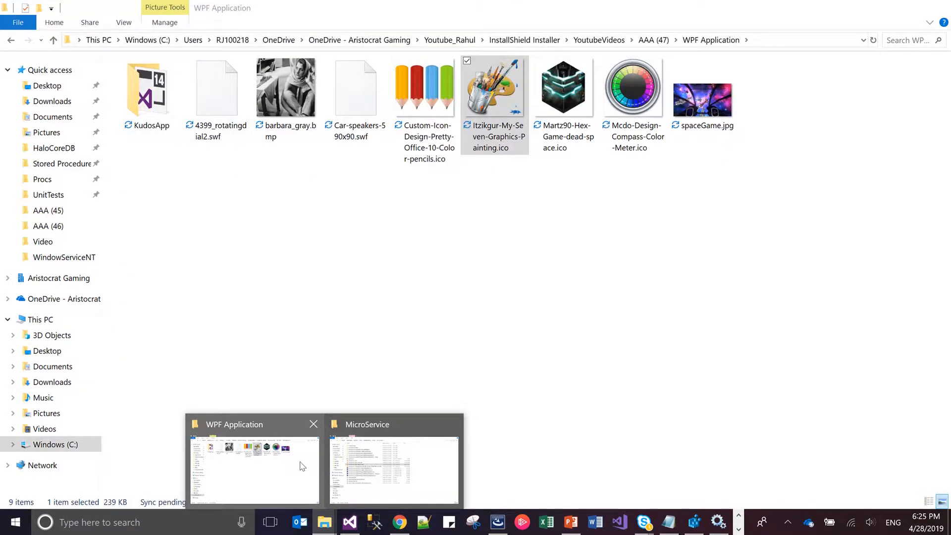
pyautogui.click(255, 470)
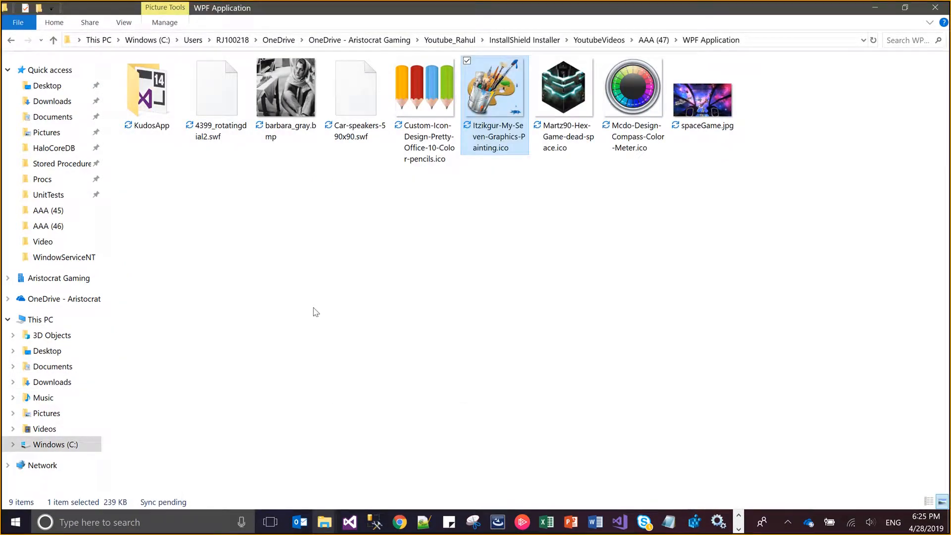
pyautogui.doubleClick(155, 128)
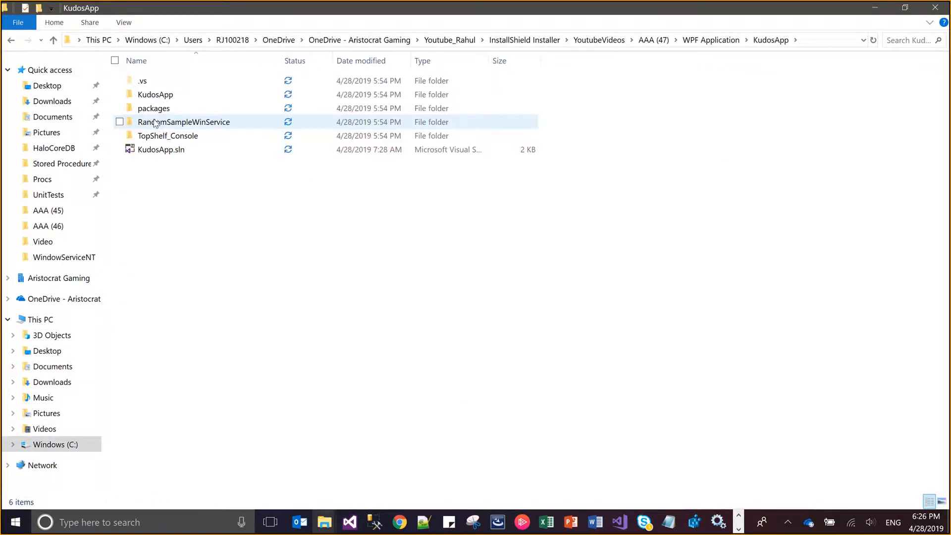
pyautogui.doubleClick(164, 136)
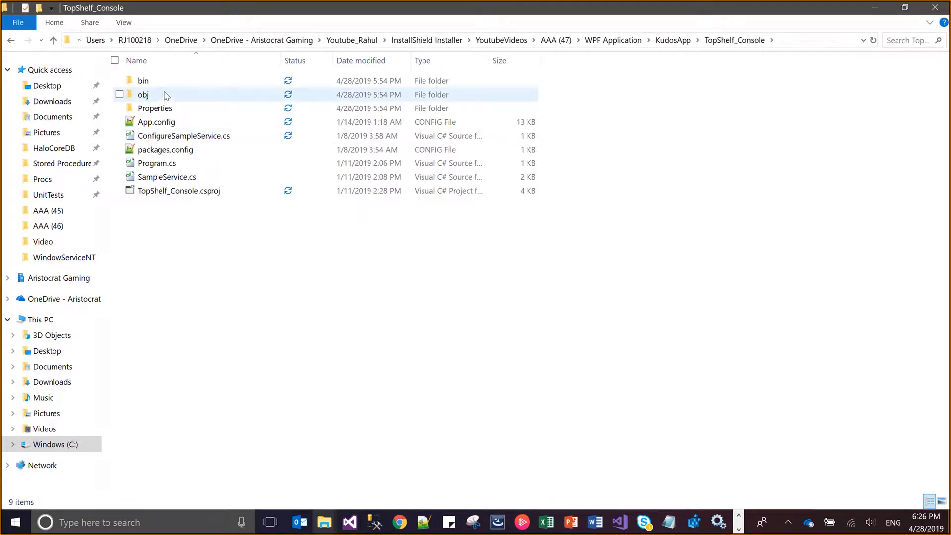
pyautogui.doubleClick(164, 82)
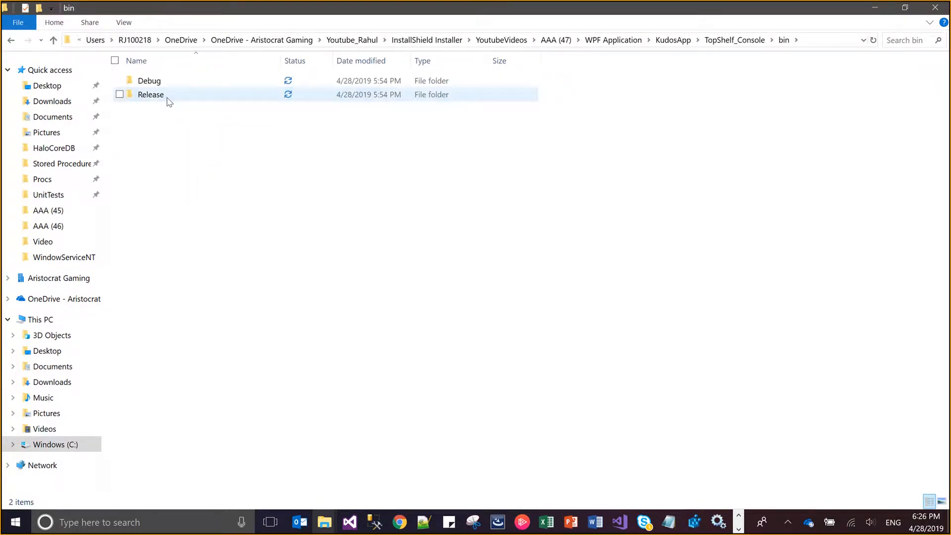
pyautogui.doubleClick(151, 95)
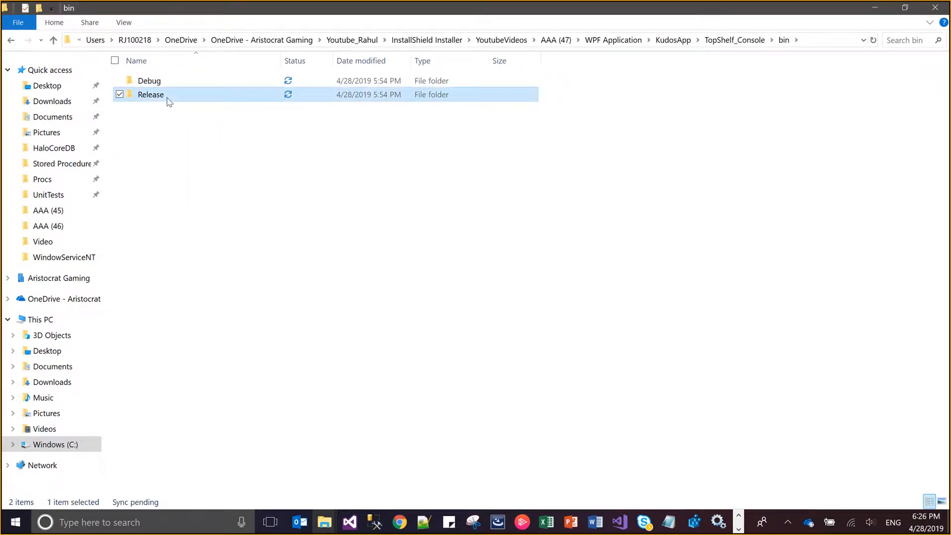
# Identify the binaries to ship in the Release folder: Common.dll, log4net.dll, Topshelf.dll, TopShelf_Console.exe and TopShelf_Console.exe.config
pyautogui.click(252, 83)
pyautogui.keyDown('ctrl'); pyautogui.click(179, 96); pyautogui.keyUp('ctrl')
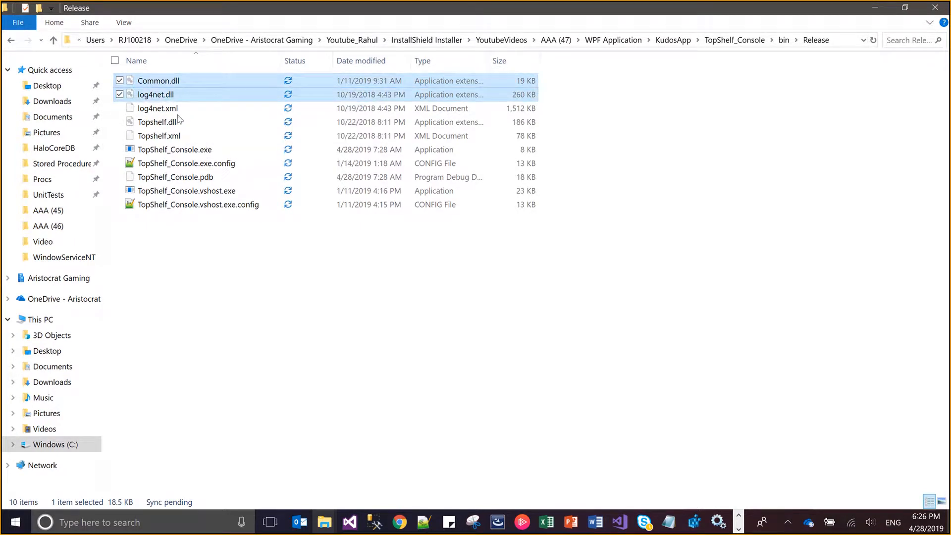
pyautogui.keyDown('ctrl'); pyautogui.click(177, 121); pyautogui.keyUp('ctrl')
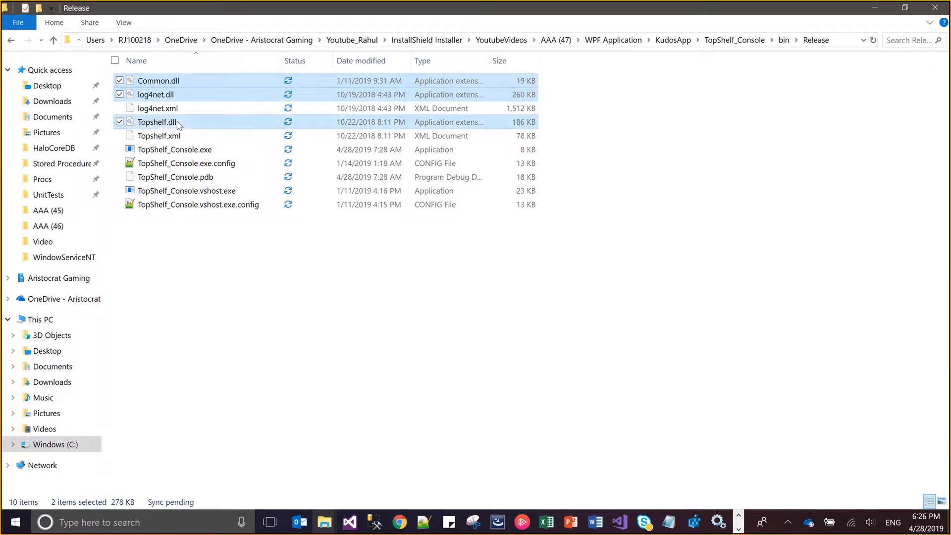
pyautogui.keyDown('ctrl'); pyautogui.click(190, 163); pyautogui.keyUp('ctrl')
pyautogui.keyDown('ctrl'); pyautogui.click(190, 152); pyautogui.keyUp('ctrl')
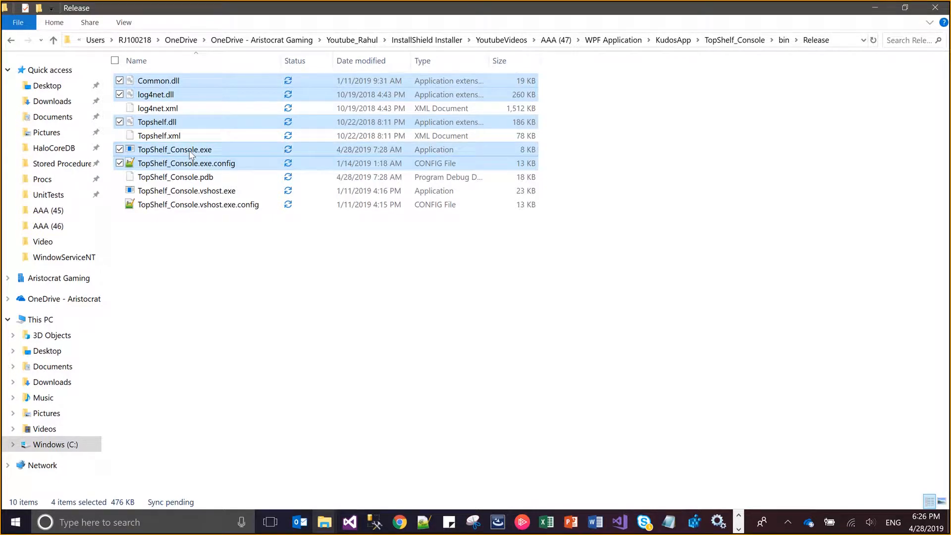
pyautogui.click(243, 253)
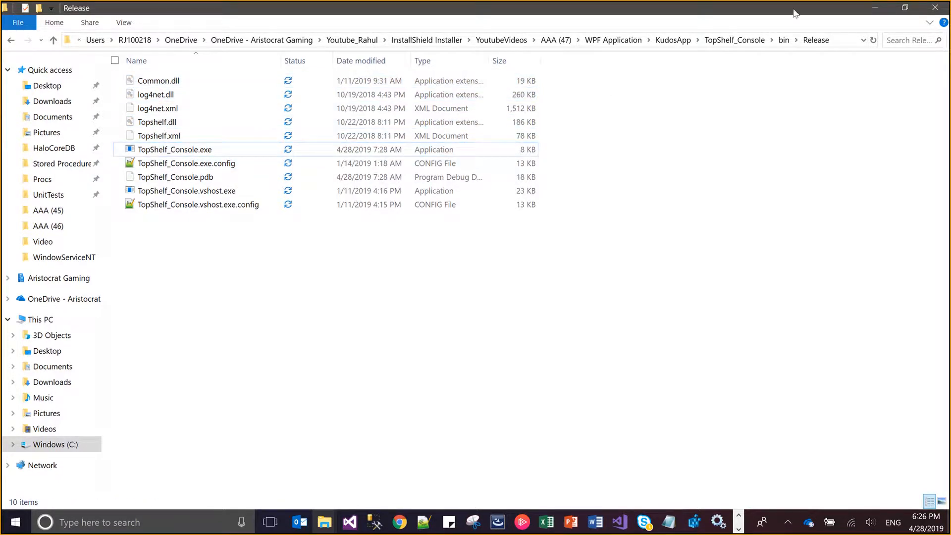
# Copy the Release folder path and enter it as the source folder of a new dynamic file link for the AllBins files in InstallShield
pyautogui.click(839, 39)
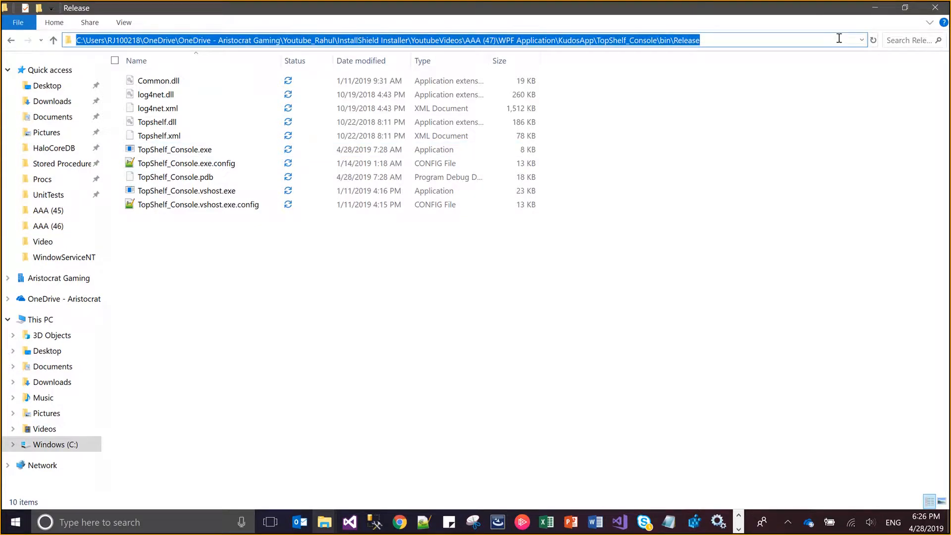
pyautogui.hotkey('alt', 'Tab')
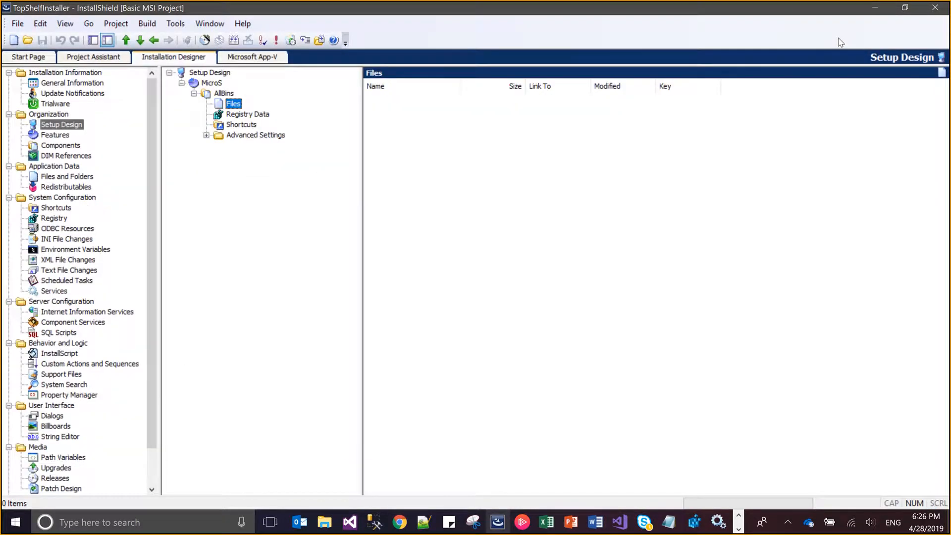
pyautogui.rightClick(486, 116)
pyautogui.click(543, 268)
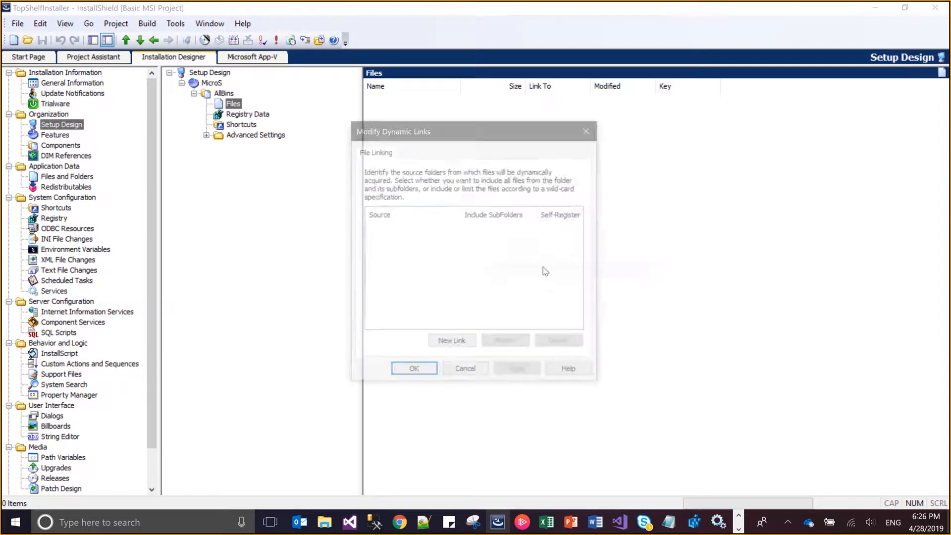
pyautogui.click(450, 343)
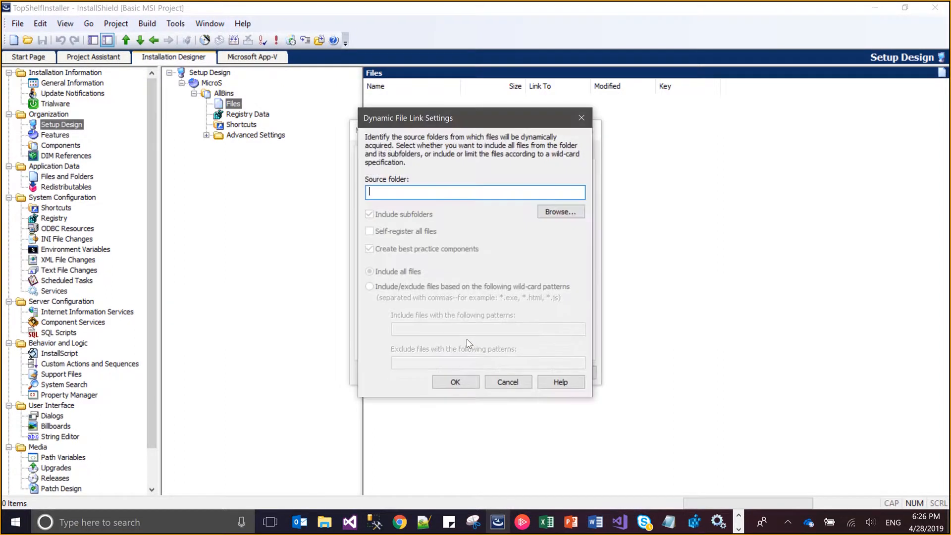
pyautogui.hotkey('ctrl', 'v')
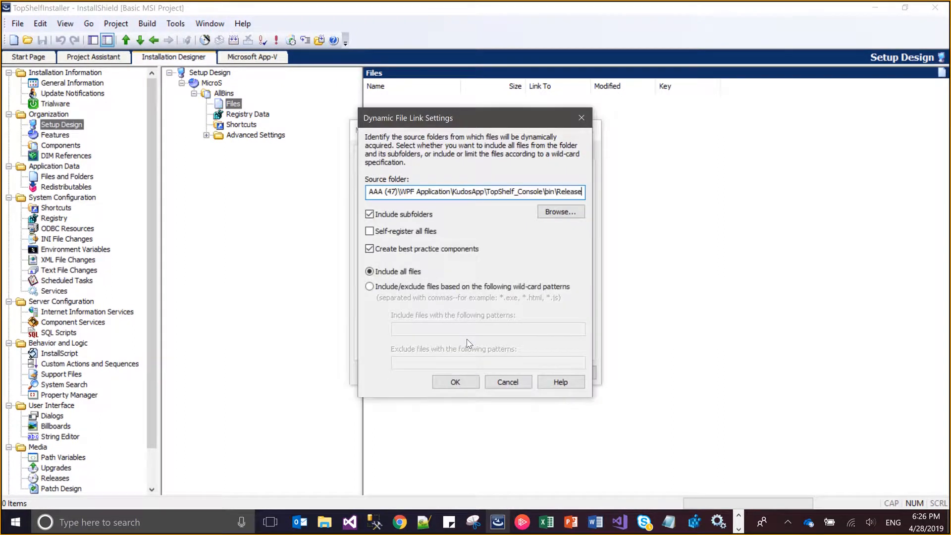
# Turn off Include subfolders and Create best practice components for the link, and switch it to include/exclude files by wild-card patterns
pyautogui.click(423, 219)
pyautogui.click(429, 250)
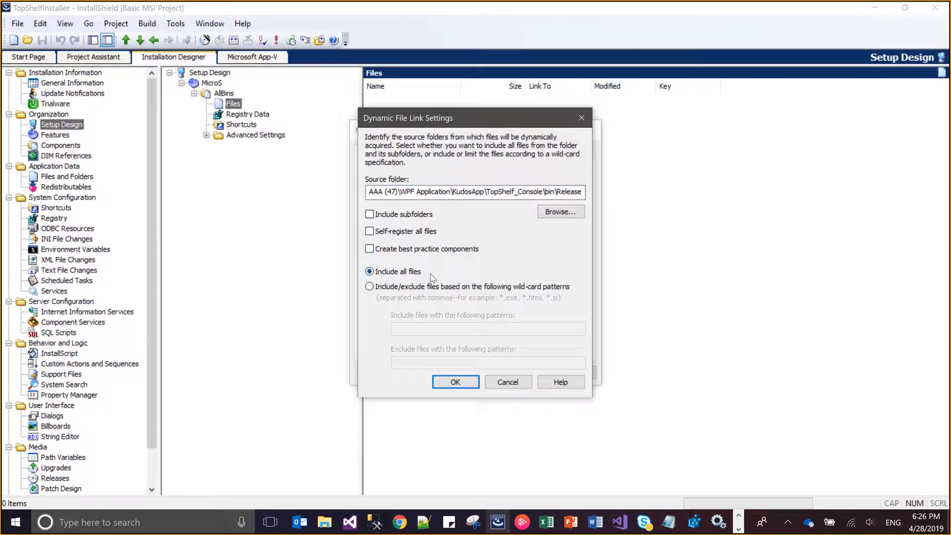
pyautogui.click(435, 288)
# Set the dynamic link's include patterns to *.dll, *.exe.config
pyautogui.click(442, 330)
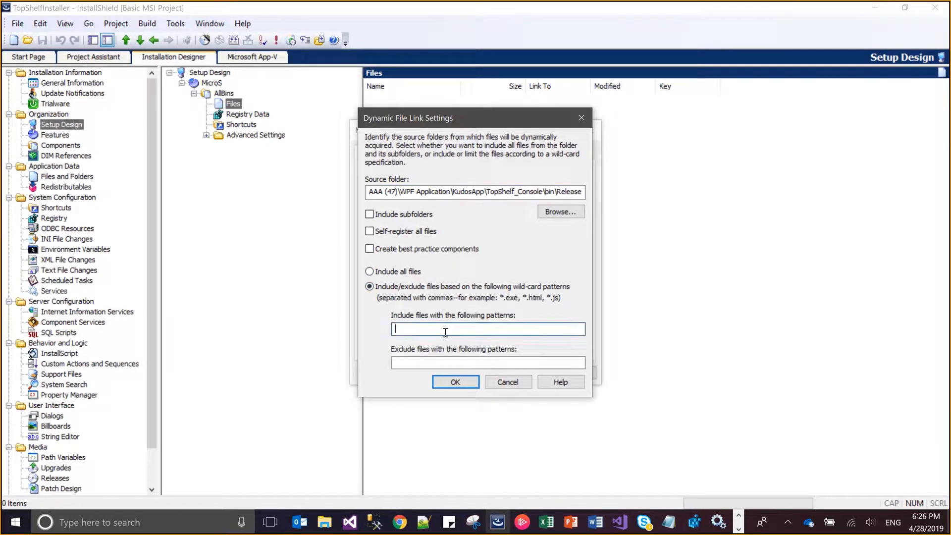
pyautogui.write('*.dll, *.exe.config')
pyautogui.press('Tab')
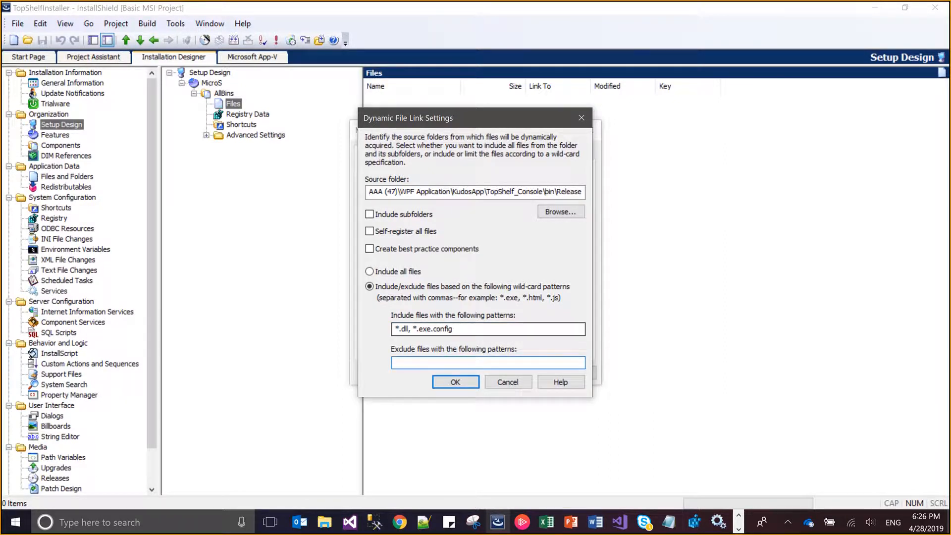
# Begin the exclude pattern with *. and copy vshost.exe.config from the TopShelf_Console.vshost.exe.config file name in File Explorer's Release folder
pyautogui.write('*')
pyautogui.hotkey('alt', 'Tab')
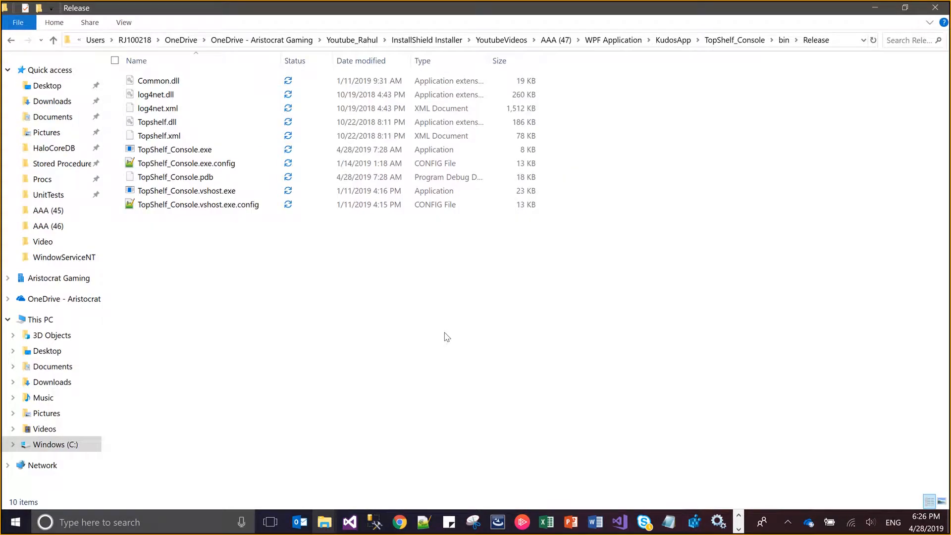
pyautogui.click(198, 165)
pyautogui.click(200, 176)
pyautogui.press('Down')
pyautogui.press('Down')
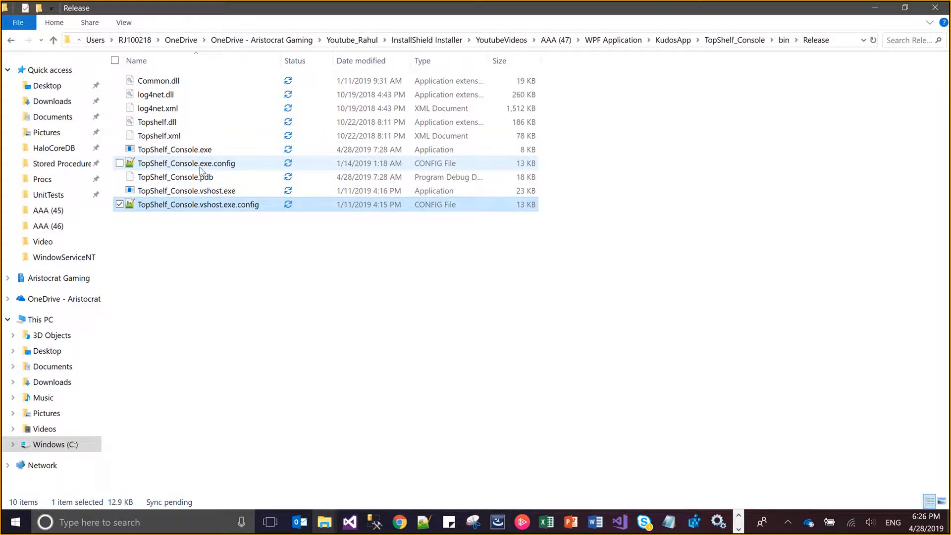
pyautogui.press('F2')
pyautogui.press('Right')
pyautogui.hotkey('shift', 'Home')
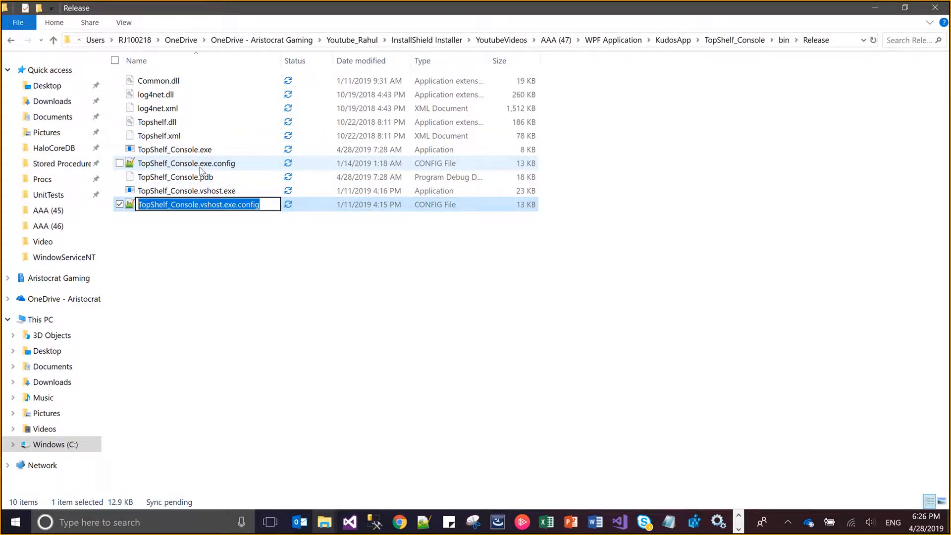
pyautogui.hotkey('shift', 'Right')
pyautogui.hotkey('shift', 'Right')
pyautogui.hotkey('shift', 'Right')
pyautogui.hotkey('shift', 'Right')
pyautogui.hotkey('shift', 'Right')
pyautogui.hotkey('shift', 'Right')
pyautogui.hotkey('shift', 'Right')
pyautogui.hotkey('shift', 'Right')
pyautogui.hotkey('shift', 'Right')
pyautogui.hotkey('shift', 'Right')
pyautogui.hotkey('shift', 'Right')
pyautogui.hotkey('shift', 'Right')
pyautogui.hotkey('shift', 'Right')
pyautogui.hotkey('shift', 'Right')
pyautogui.hotkey('shift', 'Right')
pyautogui.hotkey('shift', 'Right')
pyautogui.hotkey('shift', 'Right')
pyautogui.hotkey('ctrl', 'c')
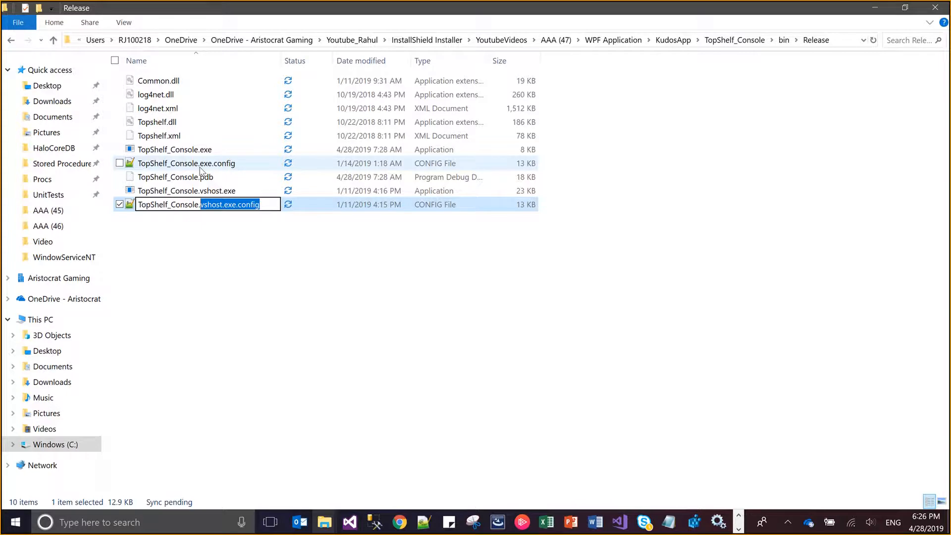
# Back in InstallShield, complete the exclude pattern as *.vshost.exe.config and apply the dynamic link to the AllBins files
pyautogui.hotkey('alt', 'Tab')
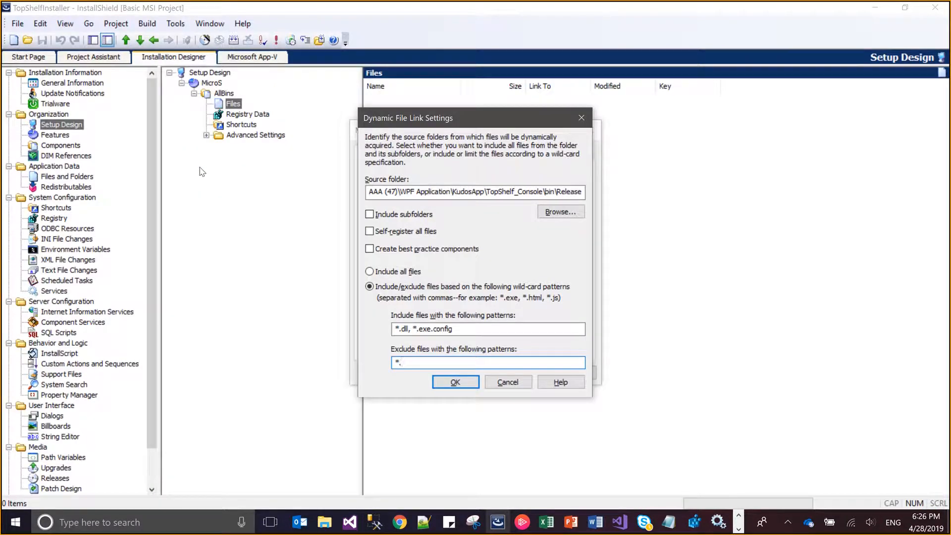
pyautogui.hotkey('ctrl', 'v')
pyautogui.click(436, 381)
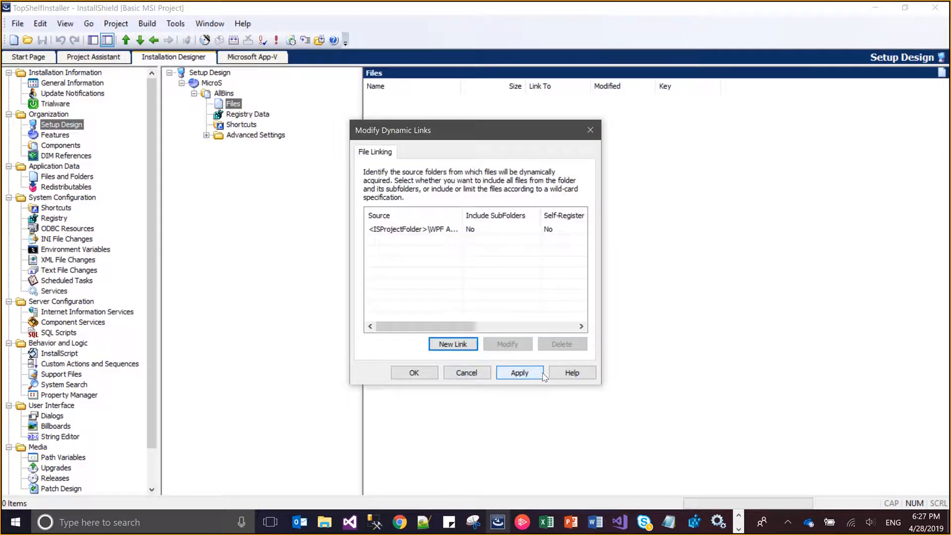
pyautogui.click(536, 377)
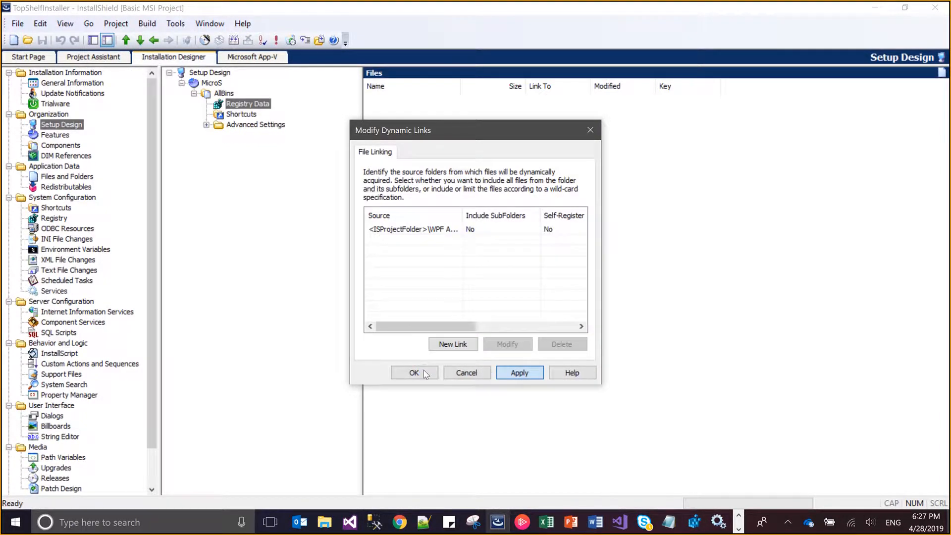
pyautogui.click(425, 374)
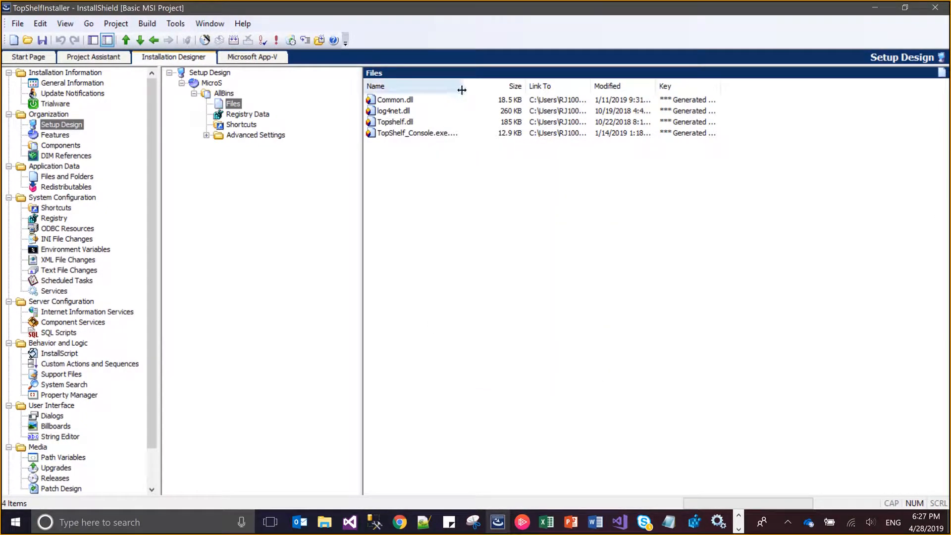
# Widen the file list's Name column and add TopShelf_Console.exe to the AllBins files using its path copied from the Release folder
pyautogui.moveTo(462, 88); pyautogui.dragTo(590, 97)
pyautogui.rightClick(446, 199)
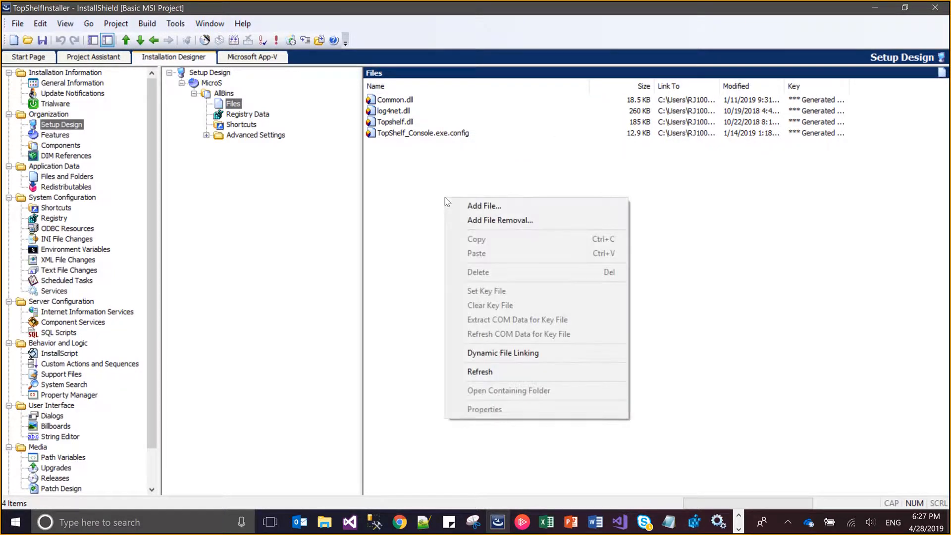
pyautogui.click(452, 207)
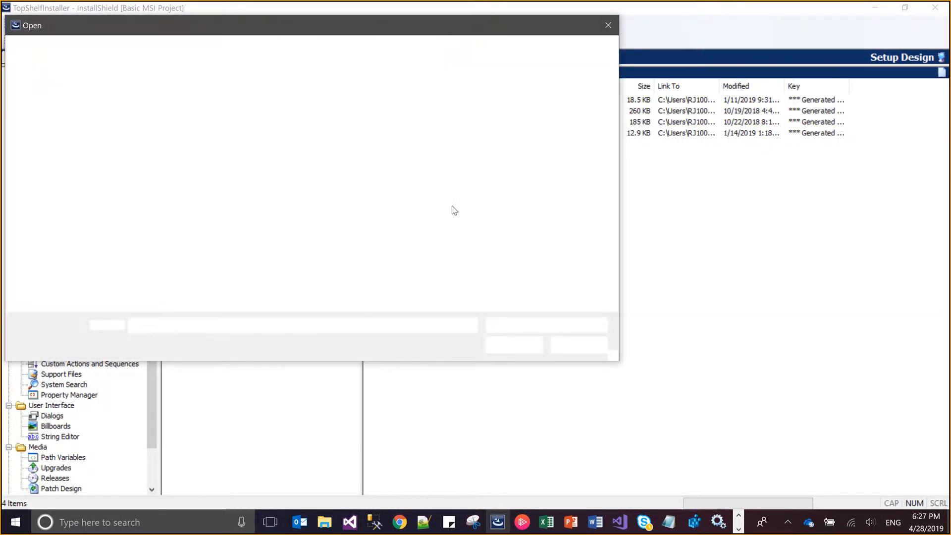
pyautogui.hotkey('alt', 'Tab')
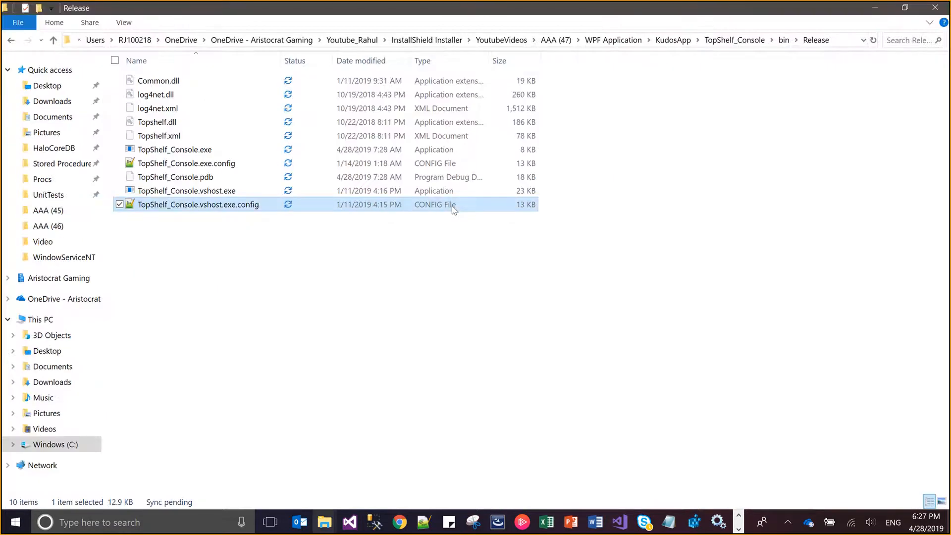
pyautogui.rightClick(197, 150)
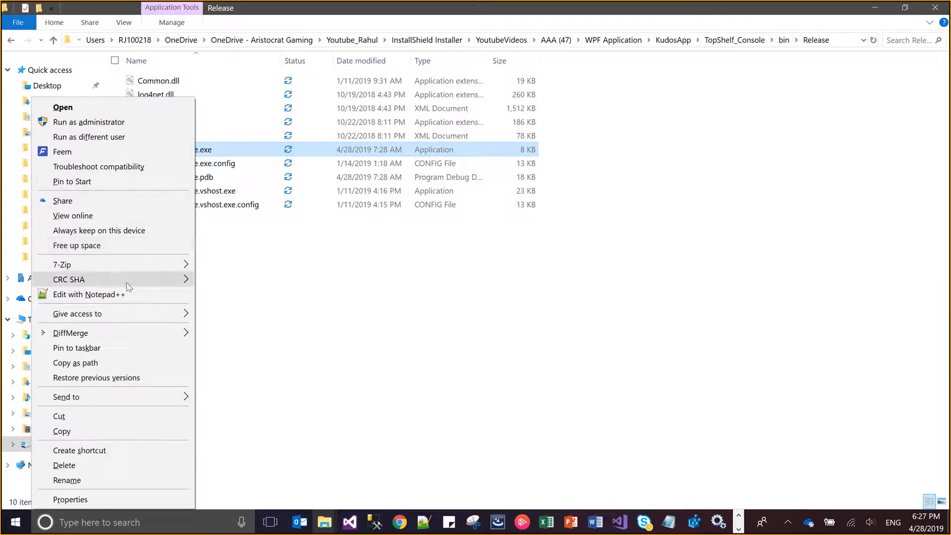
pyautogui.moveTo(127, 286)
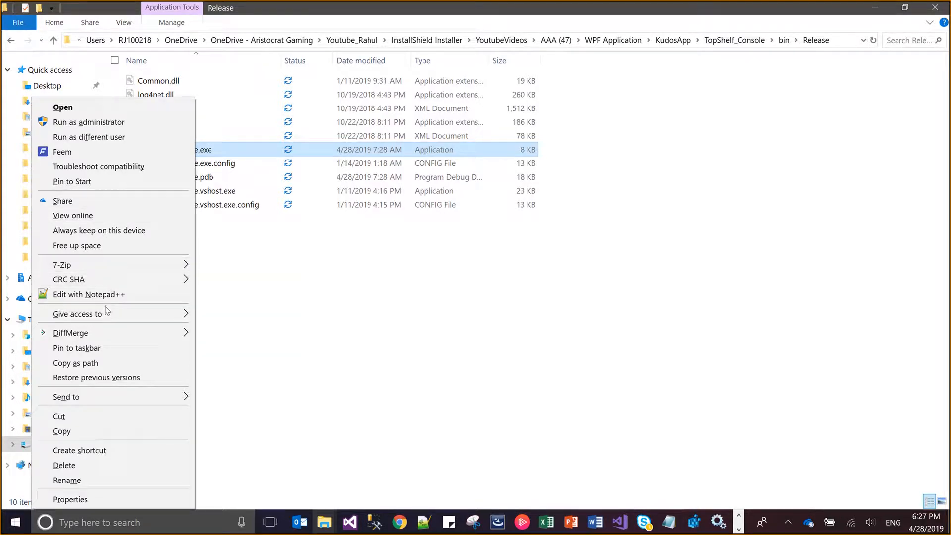
pyautogui.click(98, 363)
pyautogui.hotkey('alt', 'Tab')
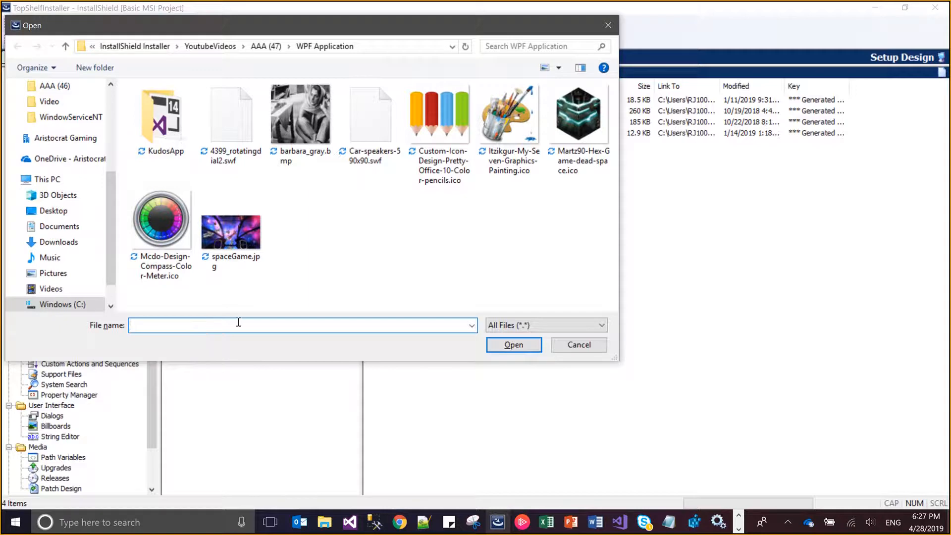
pyautogui.hotkey('ctrl', 'v')
pyautogui.press('Return')
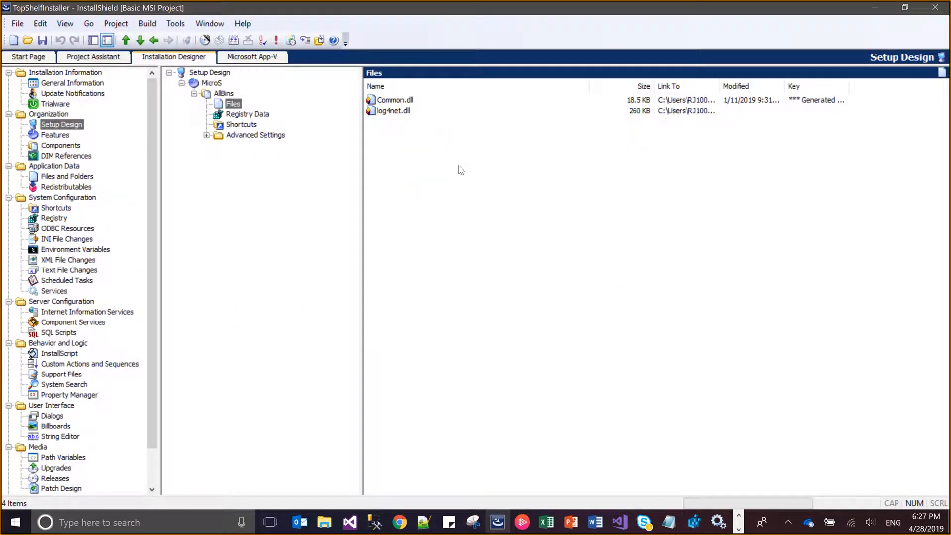
# Set TopShelf_Console.exe as the key file of the AllBins component and save the project
pyautogui.rightClick(429, 135)
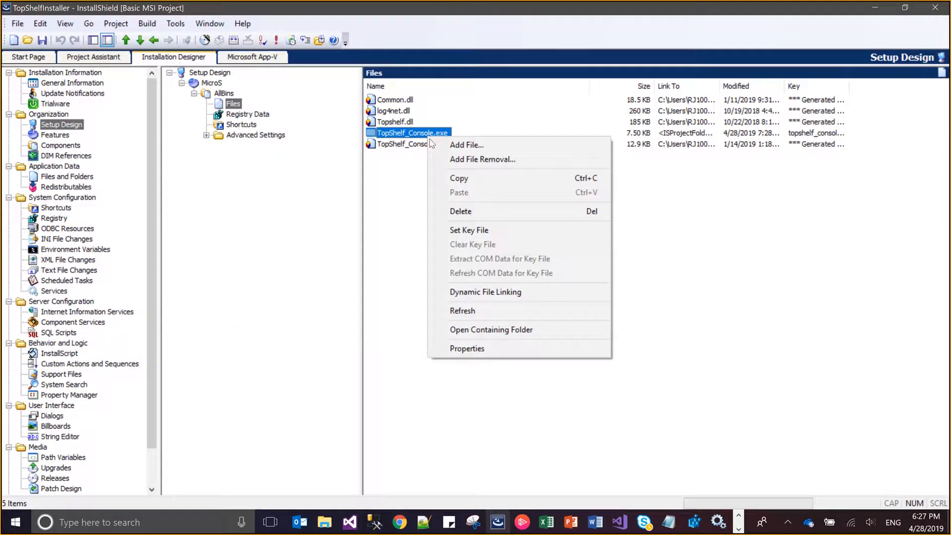
pyautogui.click(464, 230)
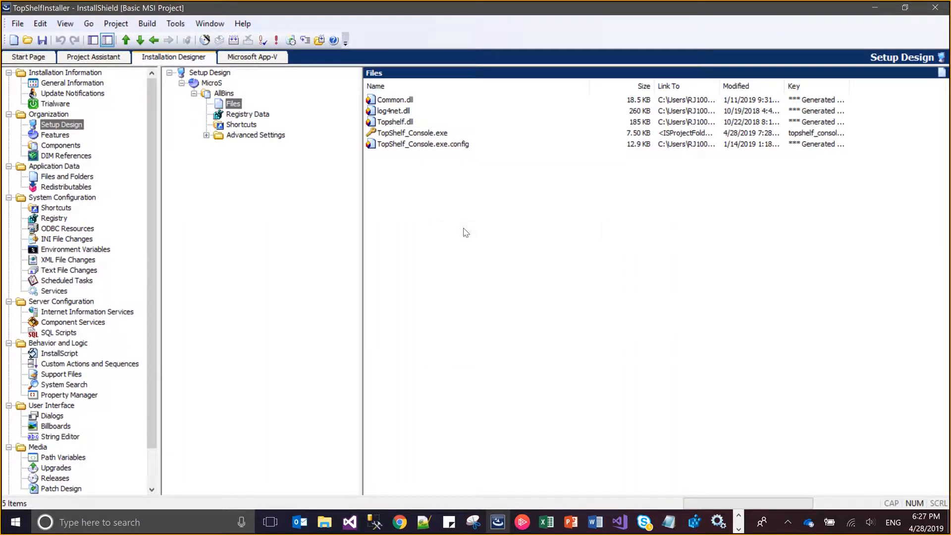
pyautogui.hotkey('ctrl', 's')
# Look over the project's Registry and Shortcuts views under System Configuration
pyautogui.click(63, 218)
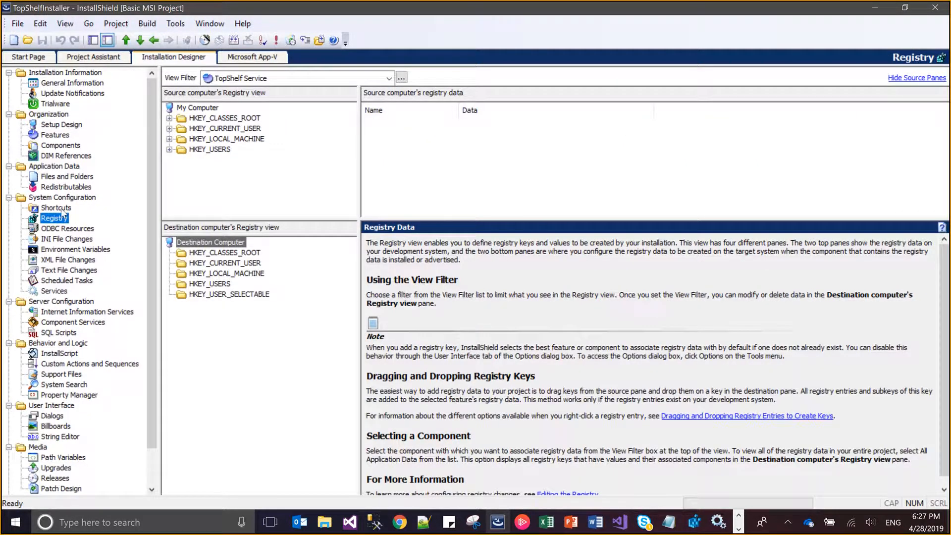
pyautogui.click(61, 209)
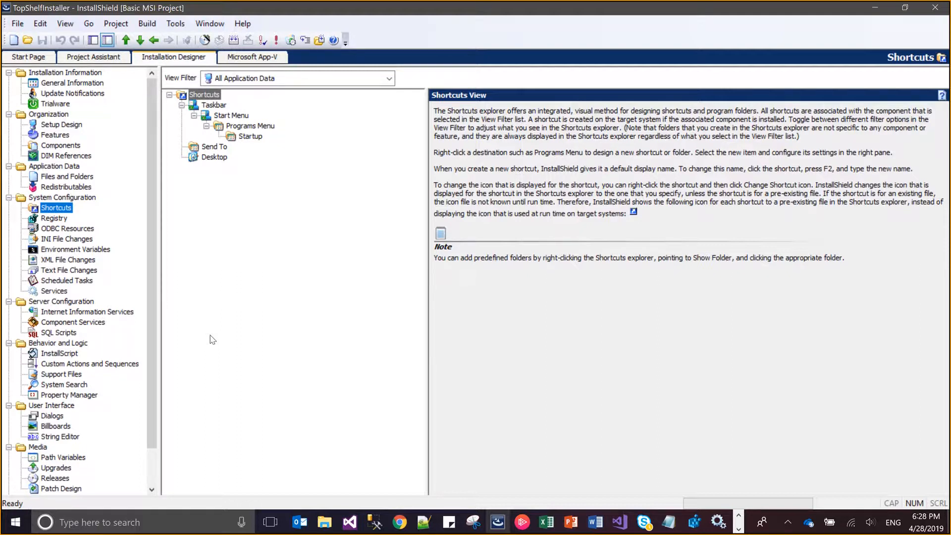
pyautogui.press('alt')
pyautogui.click(272, 299)
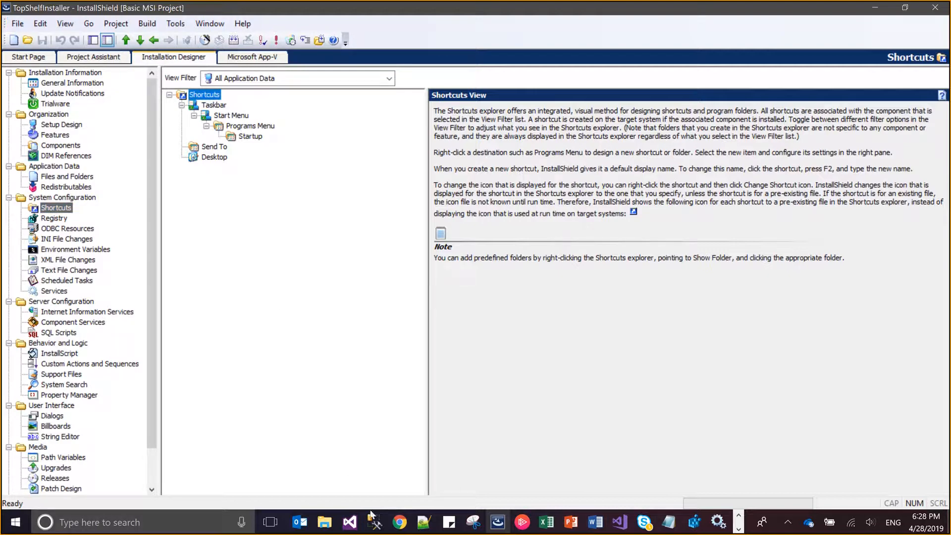
# Switch to Chrome and examine the Topshelf command-line reference through its service installation examples, with a brief look at InstallShield's Services view
pyautogui.click(408, 529)
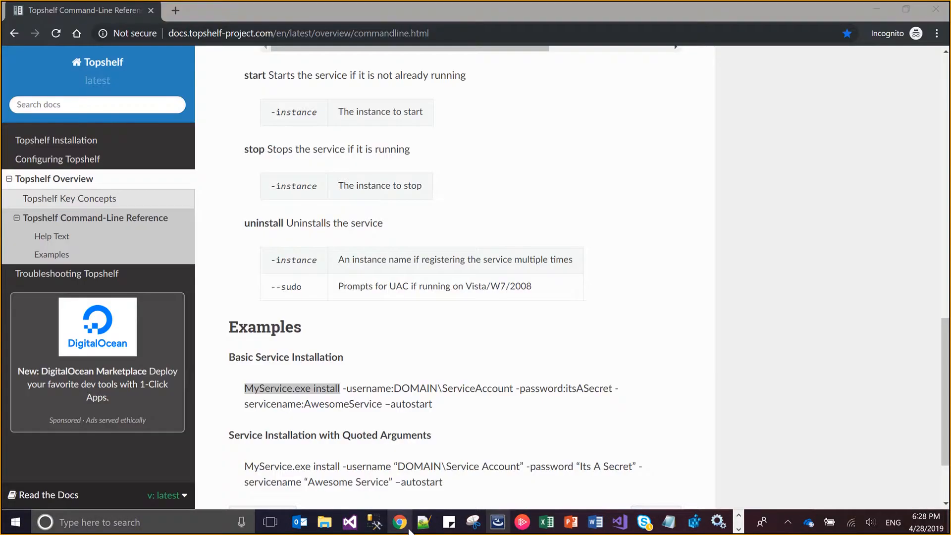
pyautogui.click(557, 263)
pyautogui.scroll(15, 557, 263)
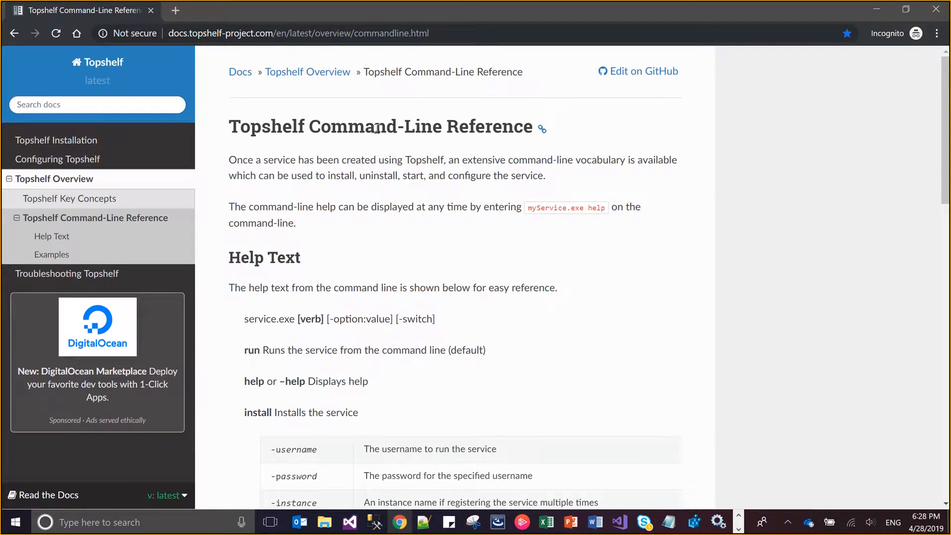
pyautogui.hotkey('alt', 'Tab')
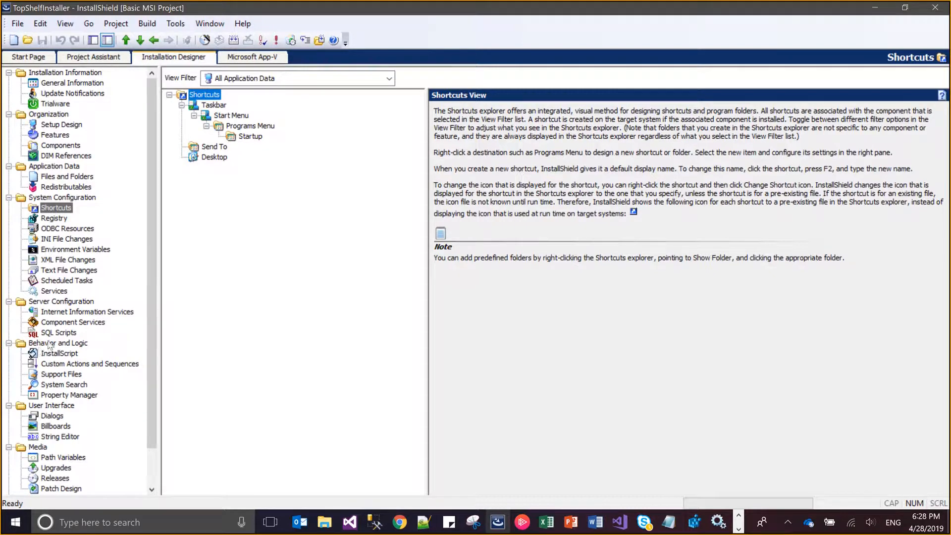
pyautogui.click(62, 292)
pyautogui.hotkey('alt', 'Tab')
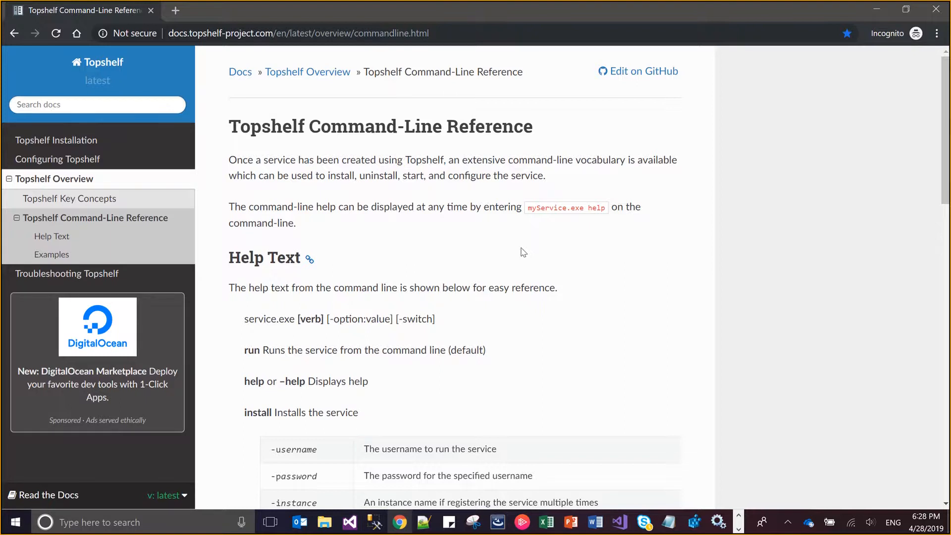
pyautogui.scroll(-1, 523, 252)
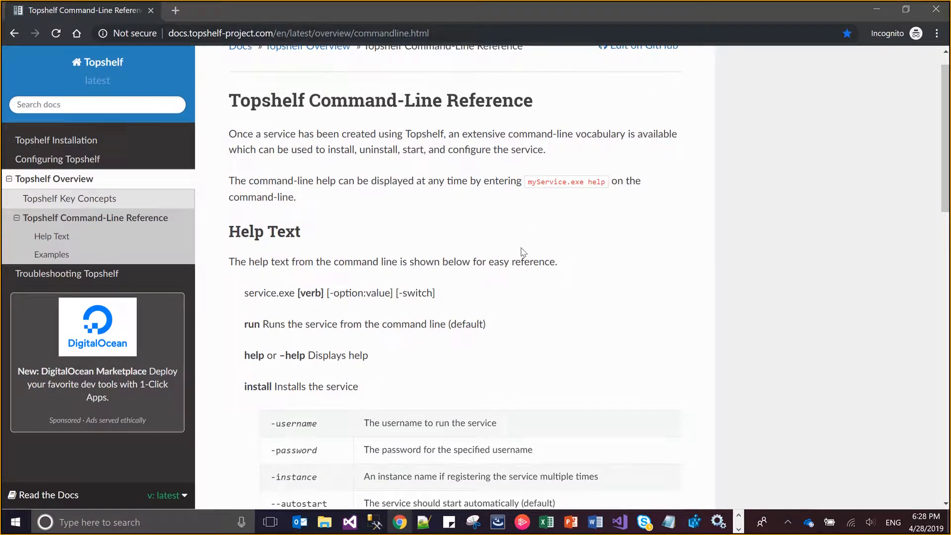
pyautogui.scroll(-3, 524, 252)
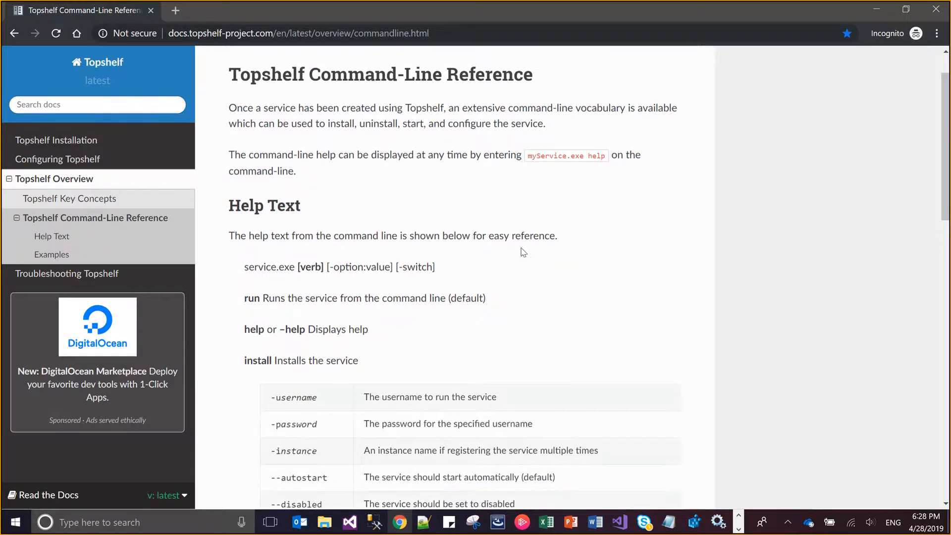
pyautogui.scroll(-8, 523, 252)
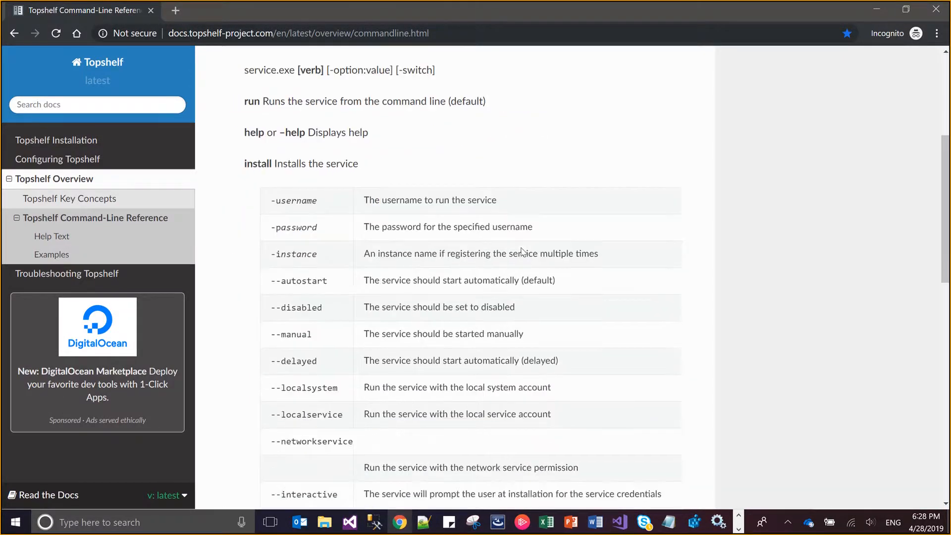
pyautogui.scroll(-1, 523, 248)
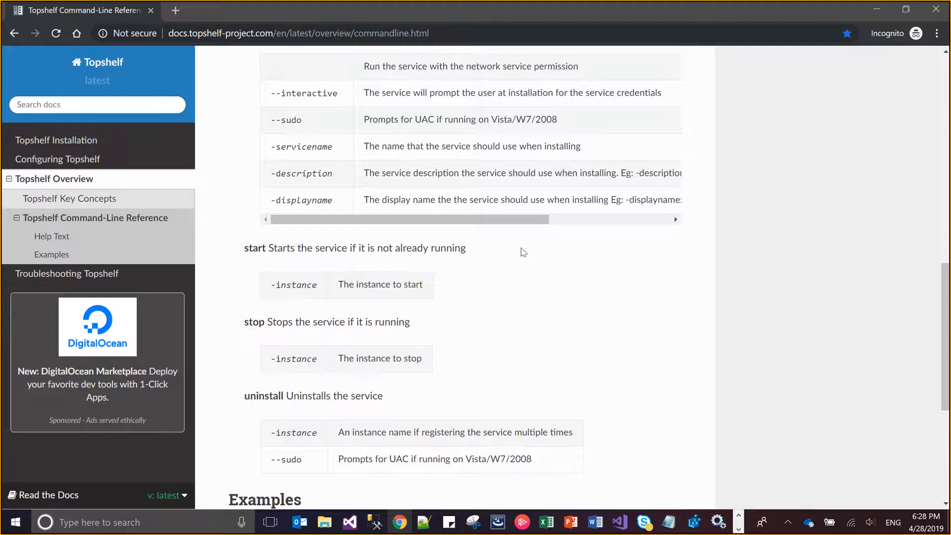
pyautogui.scroll(-5, 524, 253)
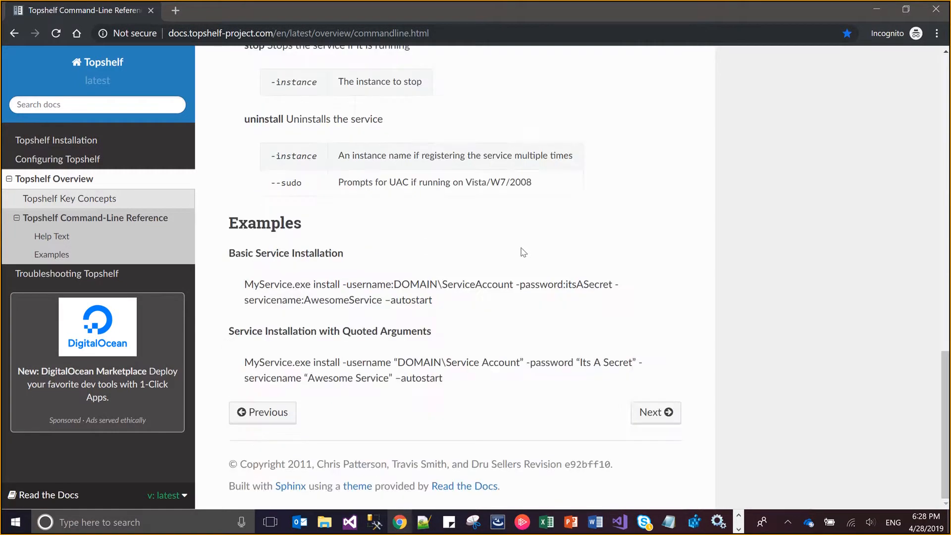
# Switch to Notepad and examine the prepared install and start command line for TopShelf_Console.exe
pyautogui.click(669, 527)
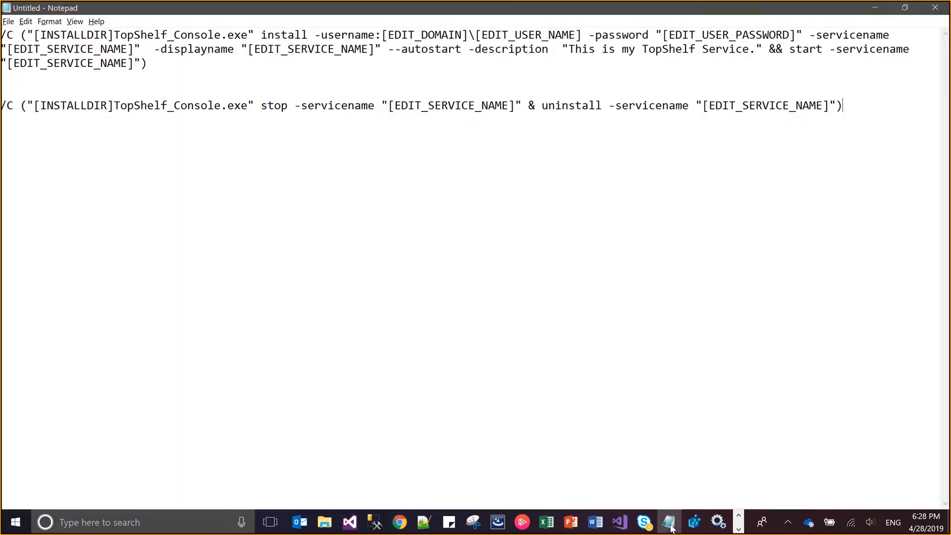
pyautogui.click(149, 63)
pyautogui.hotkey('shift', 'Up')
pyautogui.hotkey('shift', 'Up')
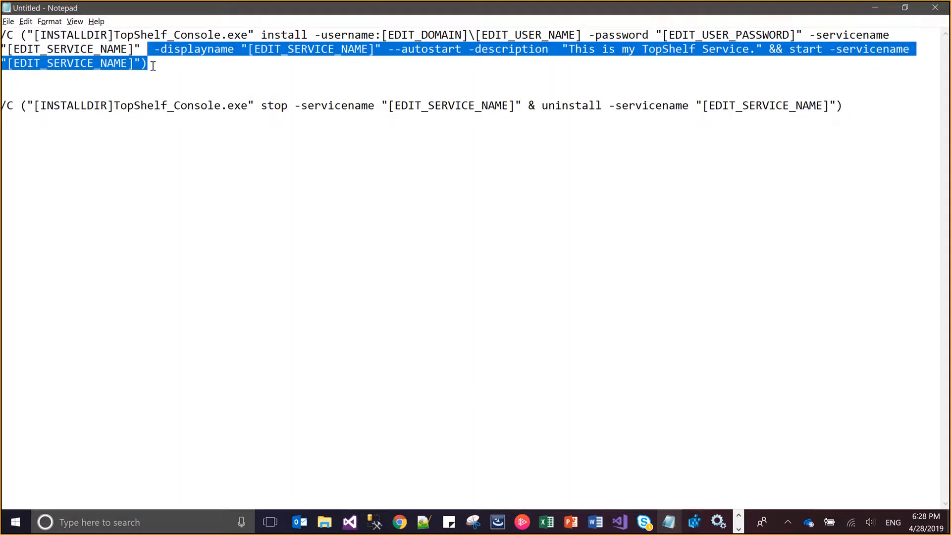
pyautogui.hotkey('shift', 'Home')
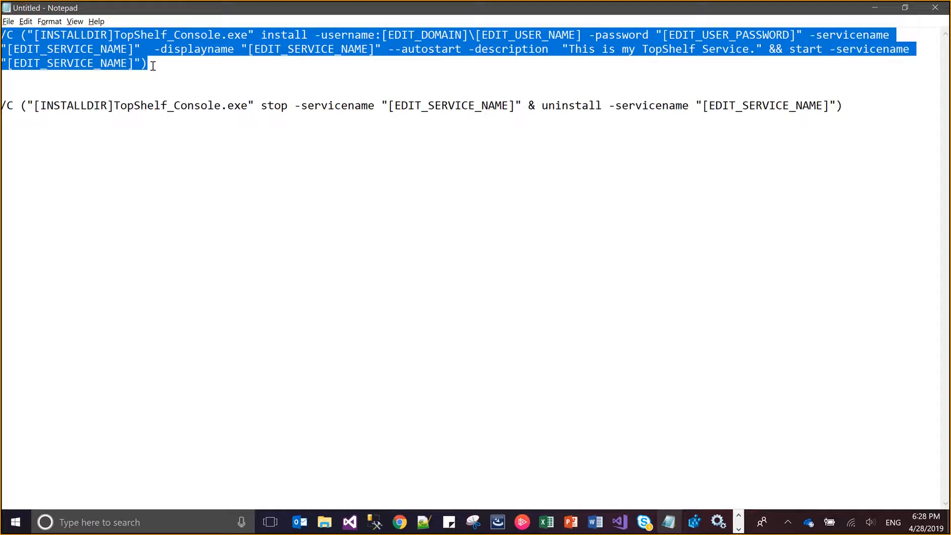
pyautogui.click(153, 66)
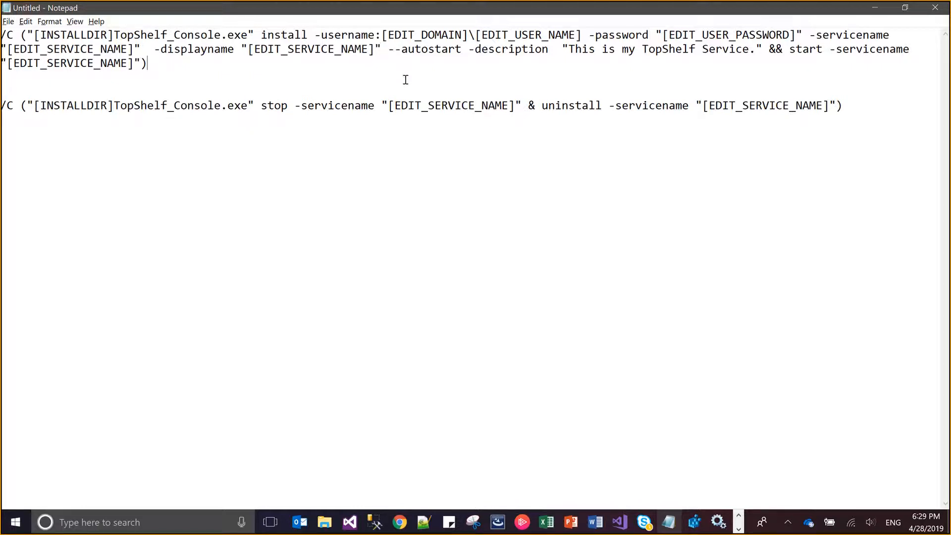
# Copy the property name EDIT_DOMAIN from the install command in Notepad and switch back to InstallShield
pyautogui.click(462, 36)
pyautogui.hotkey('shift', 'Left')
pyautogui.hotkey('shift', 'Left')
pyautogui.hotkey('shift', 'Left')
pyautogui.hotkey('shift', 'Left')
pyautogui.hotkey('shift', 'Left')
pyautogui.hotkey('shift', 'Left')
pyautogui.hotkey('shift', 'Left')
pyautogui.hotkey('shift', 'Left')
pyautogui.hotkey('shift', 'Left')
pyautogui.hotkey('shift', 'Left')
pyautogui.hotkey('shift', 'Left')
pyautogui.hotkey('ctrl', 'c')
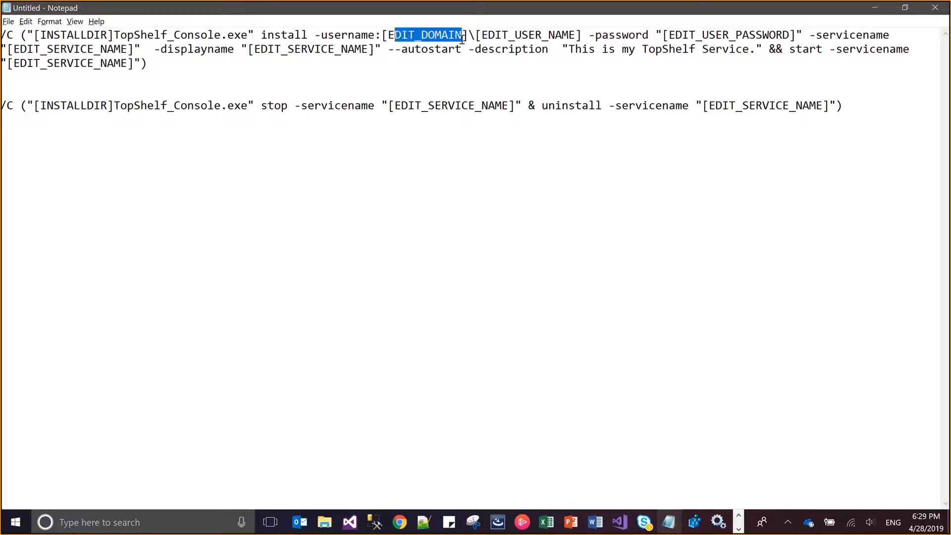
pyautogui.hotkey('alt', 'Tab')
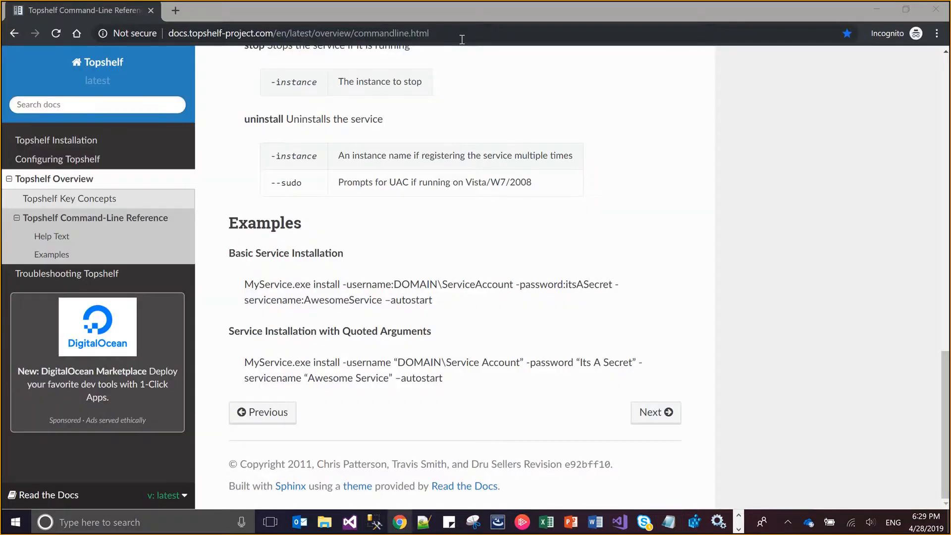
pyautogui.hotkey('alt', 'Tab')
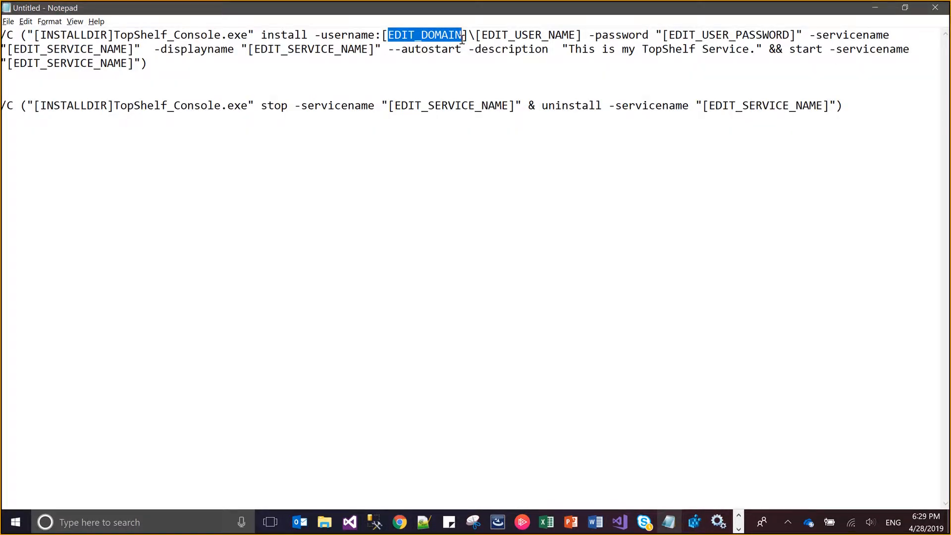
pyautogui.hotkey('alt', 'Tab')
pyautogui.hotkey('alt', 'Tab')
pyautogui.hotkey('alt', 'Tab')
pyautogui.press('Tab')
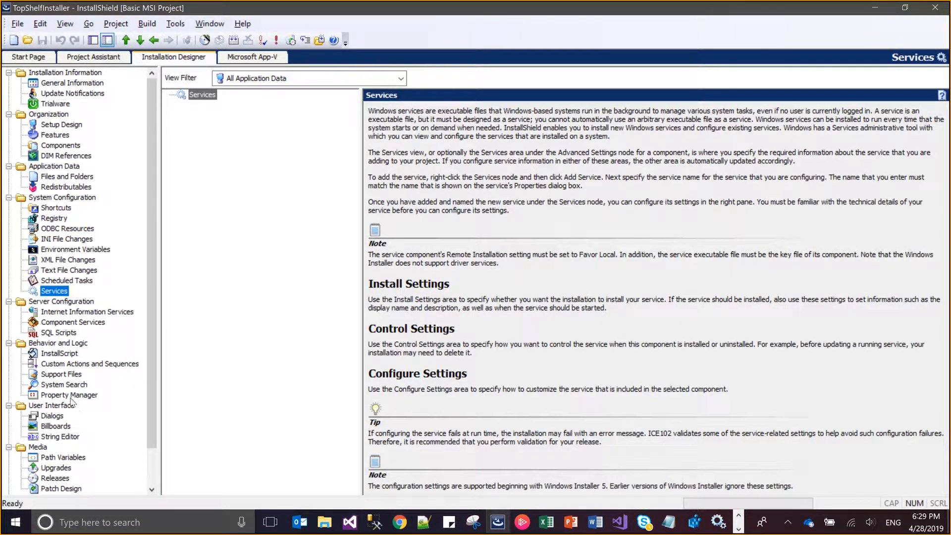
# Add a property named EDIT_DOMAIN in the Property Manager and clear its value
pyautogui.click(72, 398)
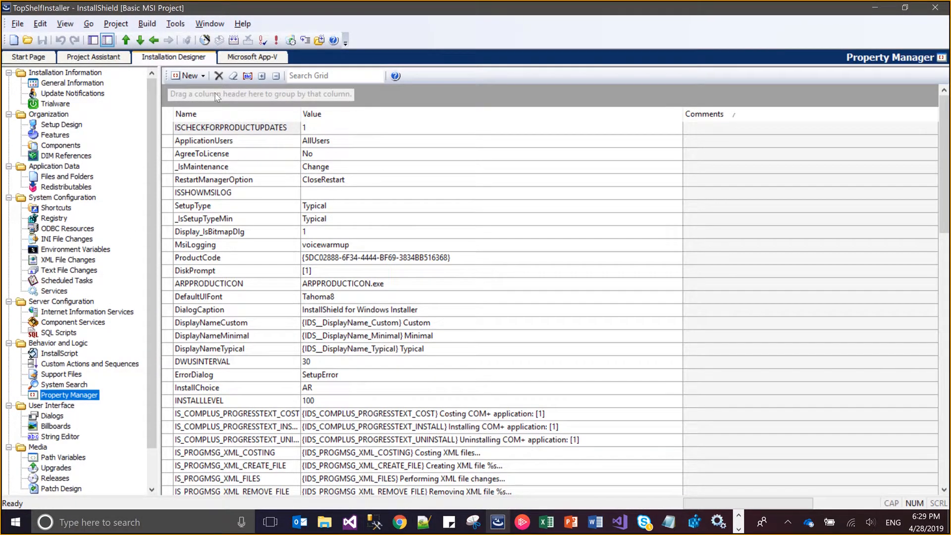
pyautogui.click(191, 76)
pyautogui.hotkey('ctrl', 'v')
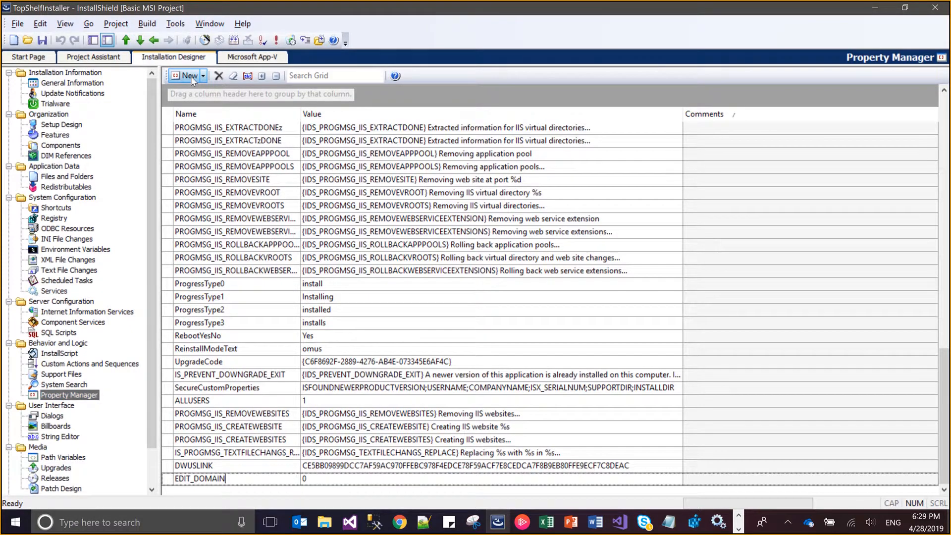
pyautogui.press('Return')
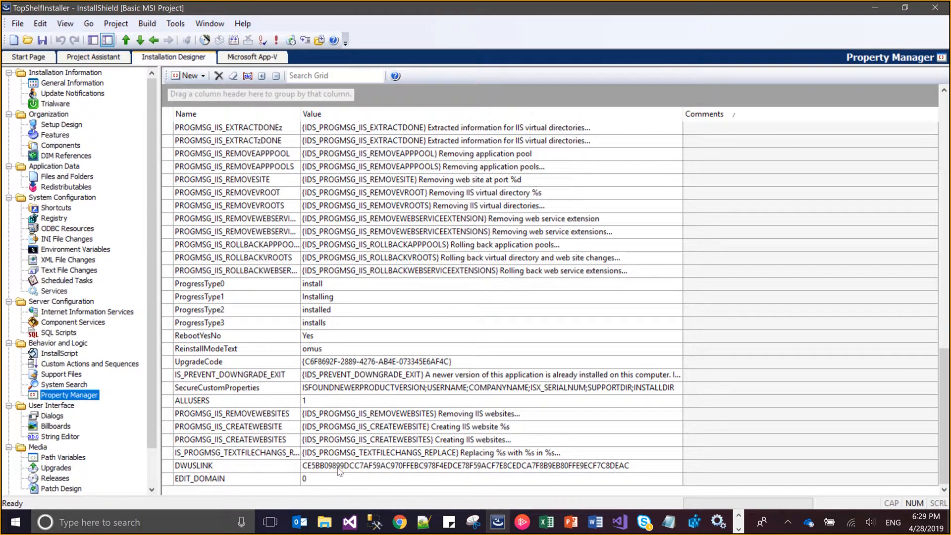
pyautogui.click(324, 479)
pyautogui.press('BackSpace')
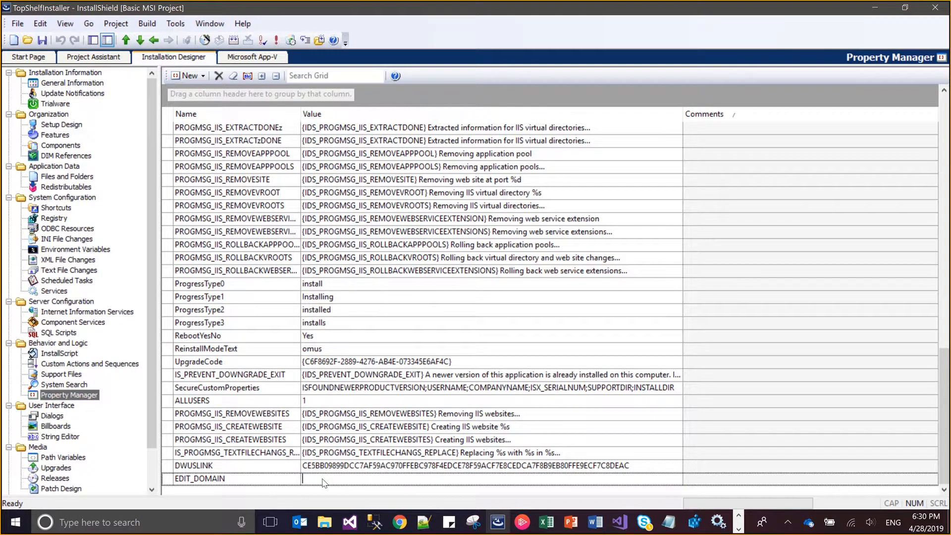
# Add a property named EDIT_USER_NAME with an empty value, copying its name from the install command in Notepad
pyautogui.hotkey('alt', 'Tab')
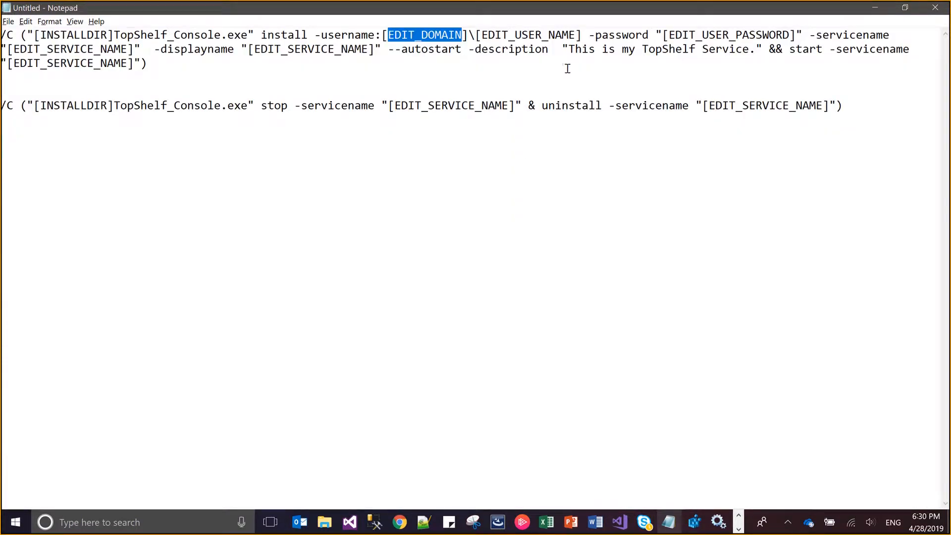
pyautogui.moveTo(574, 36); pyautogui.dragTo(482, 35)
pyautogui.hotkey('ctrl', 'c')
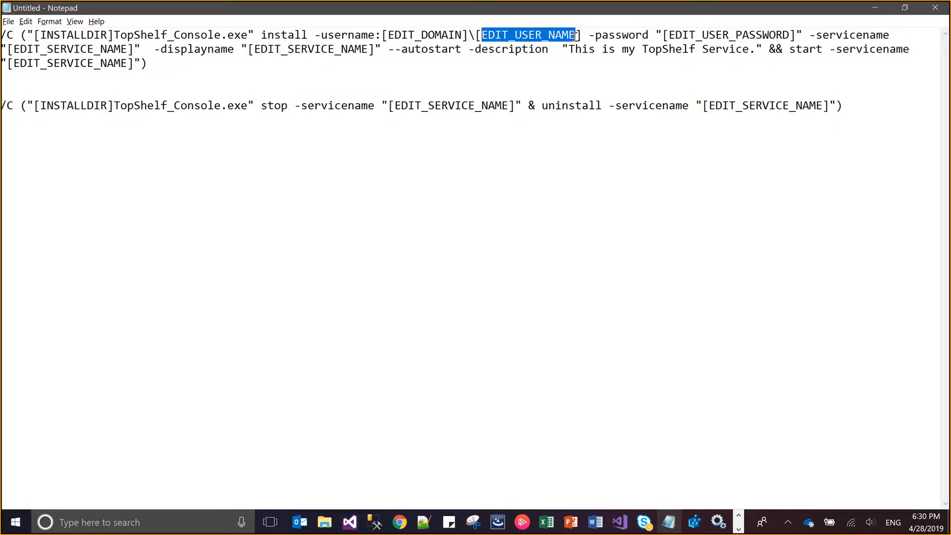
pyautogui.hotkey('alt', 'Tab')
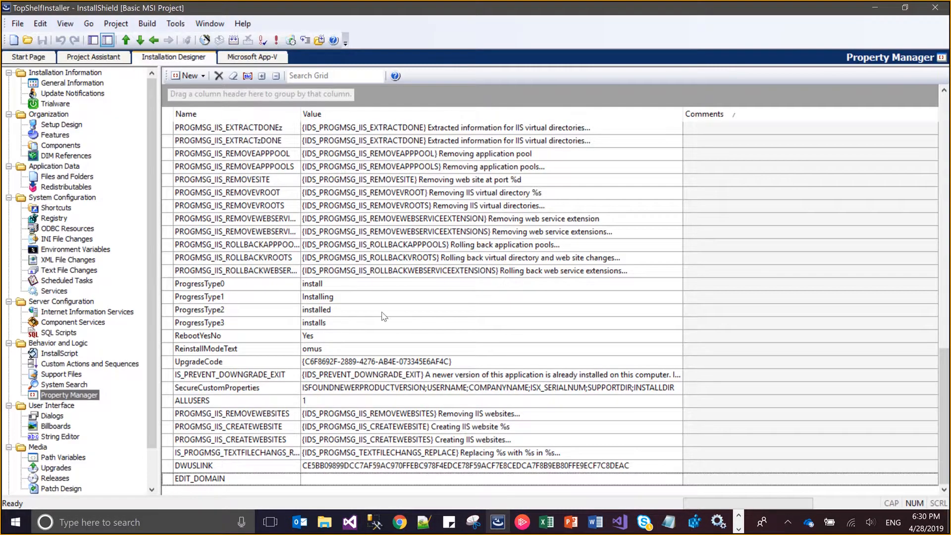
pyautogui.click(175, 77)
pyautogui.hotkey('ctrl', 'v')
pyautogui.press('Return')
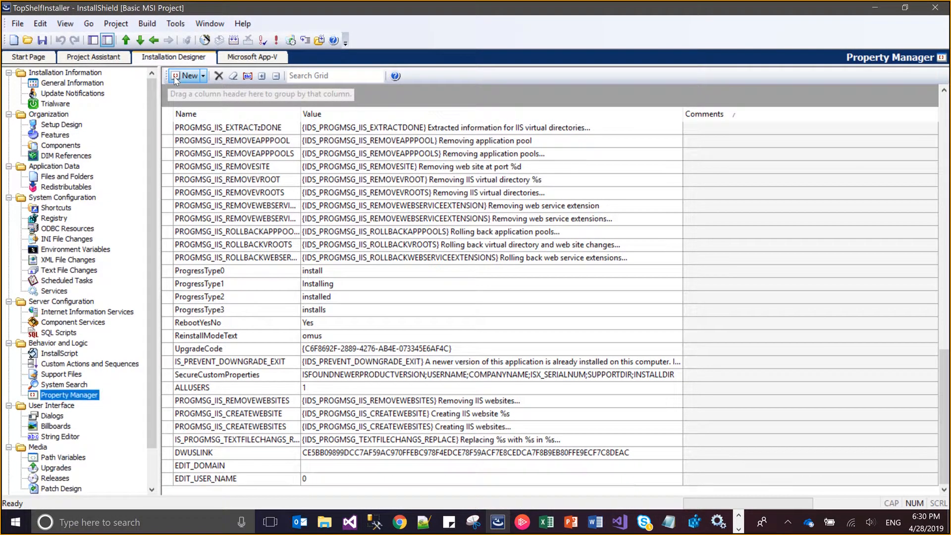
pyautogui.click(304, 478)
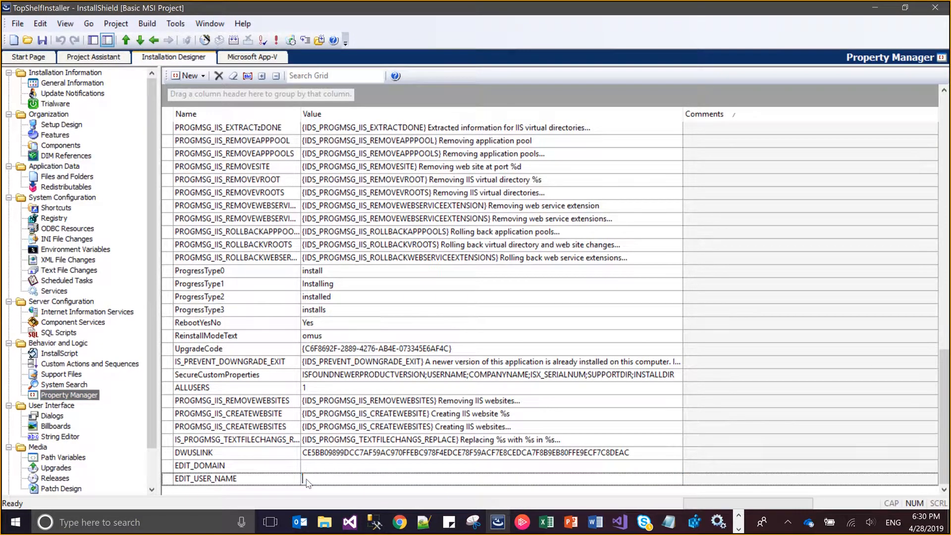
# Copy the property name EDIT_USER_PASSWORD from the install command in Notepad and return to InstallShield's Property Manager
pyautogui.hotkey('alt', 'Tab')
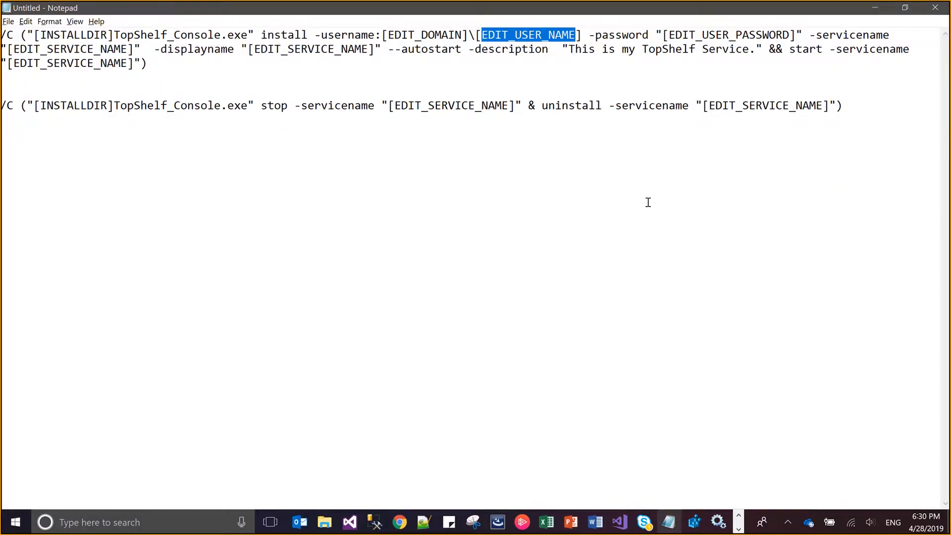
pyautogui.press('Right')
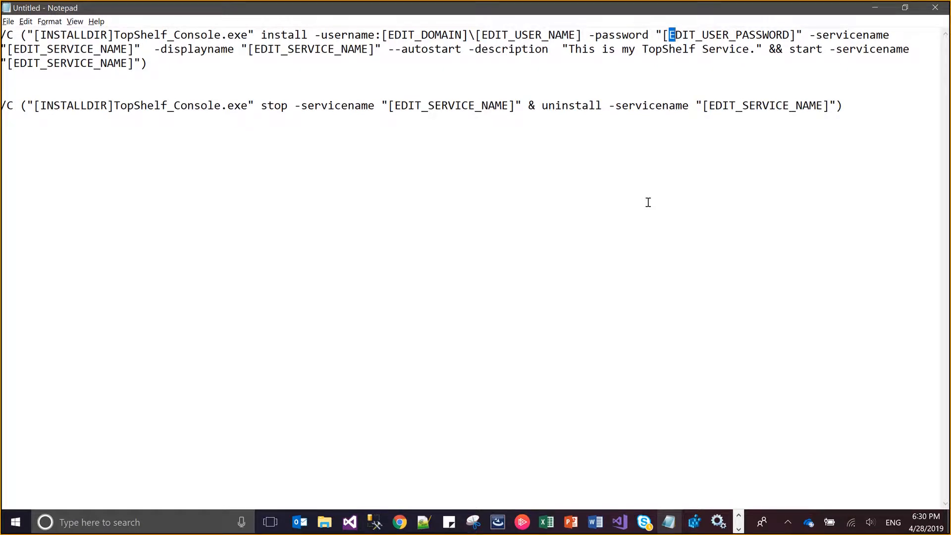
pyautogui.hotkey('shift', 'Right')
pyautogui.hotkey('shift', 'Right')
pyautogui.hotkey('shift', 'Right')
pyautogui.hotkey('shift', 'Right')
pyautogui.hotkey('shift', 'Right')
pyautogui.hotkey('shift', 'Right')
pyautogui.hotkey('shift', 'Right')
pyautogui.hotkey('shift', 'Right')
pyautogui.hotkey('shift', 'Right')
pyautogui.hotkey('shift', 'Right')
pyautogui.hotkey('shift', 'Right')
pyautogui.hotkey('shift', 'Right')
pyautogui.hotkey('shift', 'Right')
pyautogui.hotkey('shift', 'Right')
pyautogui.hotkey('shift', 'Right')
pyautogui.hotkey('shift', 'Right')
pyautogui.hotkey('shift', 'Right')
pyautogui.hotkey('shift', 'Right')
pyautogui.hotkey('ctrl', 'c')
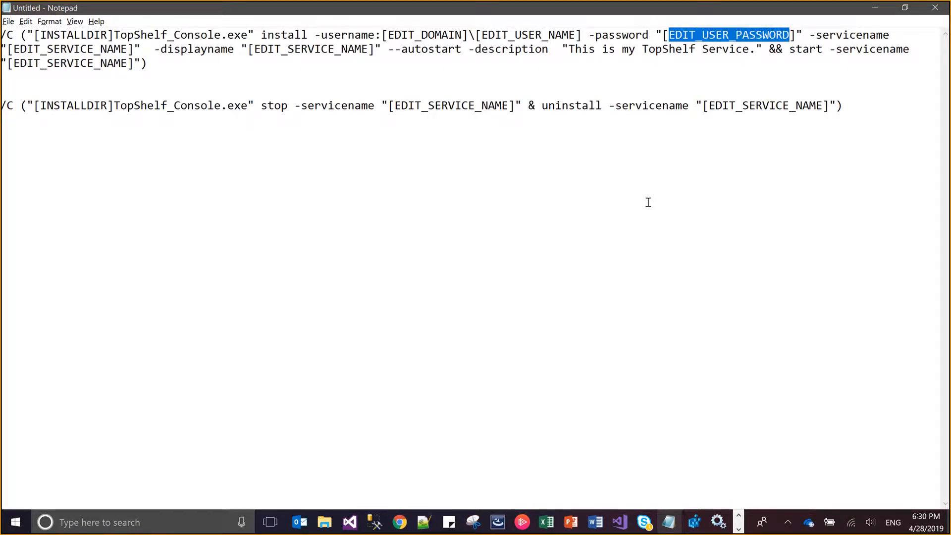
pyautogui.hotkey('alt', 'Tab')
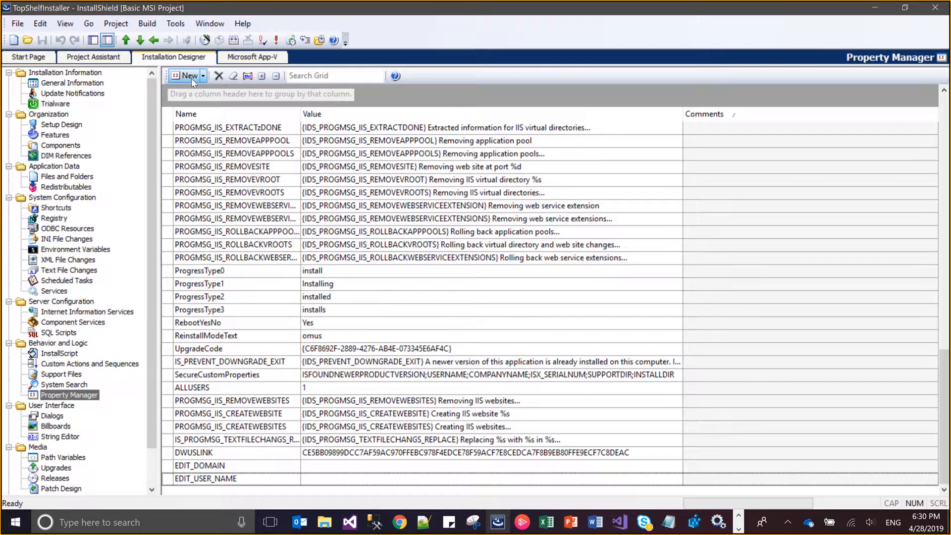
# Add a property named EDIT_USER_PASSWORD in the Property Manager and clear its value
pyautogui.click(191, 78)
pyautogui.hotkey('ctrl', 'v')
pyautogui.press('Return')
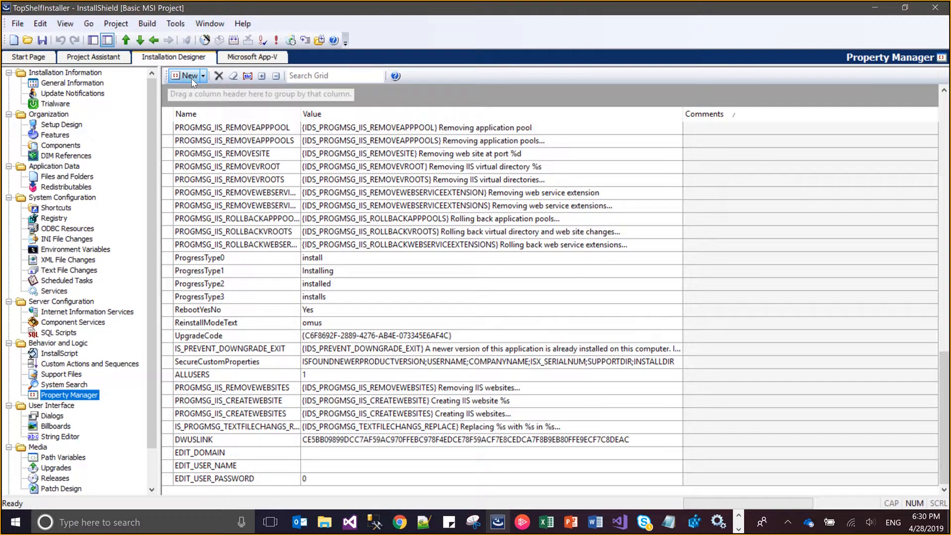
pyautogui.click(308, 478)
# Copy the property name EDIT_SERVICE_NAME from the install command in Notepad and switch back to InstallShield
pyautogui.hotkey('alt', 'Tab')
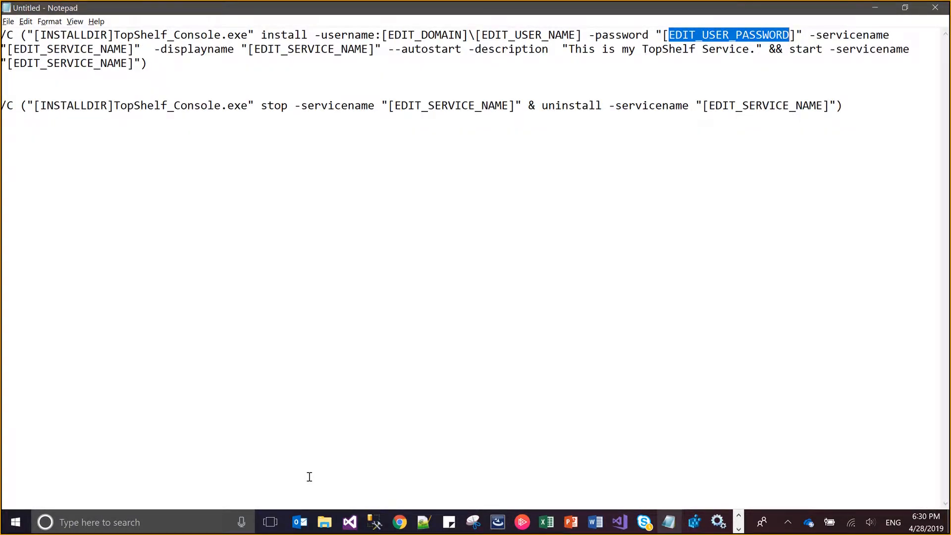
pyautogui.press('Right')
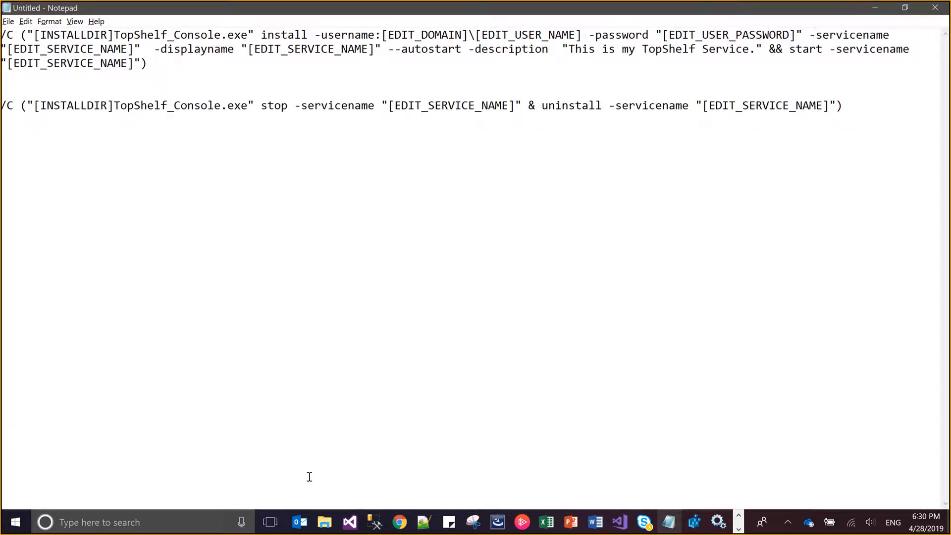
pyautogui.hotkey('shift', 'Right')
pyautogui.hotkey('shift', 'Right')
pyautogui.hotkey('shift', 'Right')
pyautogui.hotkey('shift', 'Right')
pyautogui.hotkey('shift', 'Right')
pyautogui.hotkey('shift', 'Right')
pyautogui.hotkey('shift', 'Right')
pyautogui.hotkey('shift', 'Right')
pyautogui.hotkey('shift', 'Right')
pyautogui.hotkey('shift', 'Right')
pyautogui.hotkey('shift', 'Right')
pyautogui.hotkey('shift', 'Right')
pyautogui.hotkey('shift', 'Right')
pyautogui.hotkey('shift', 'Right')
pyautogui.hotkey('shift', 'Right')
pyautogui.hotkey('shift', 'Right')
pyautogui.hotkey('shift', 'Right')
pyautogui.hotkey('ctrl', 'c')
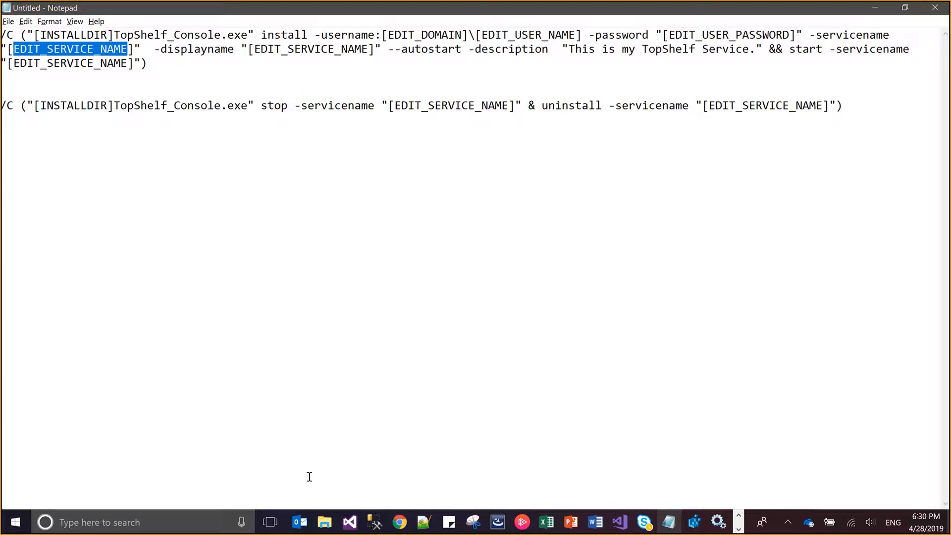
pyautogui.hotkey('alt', 'Tab')
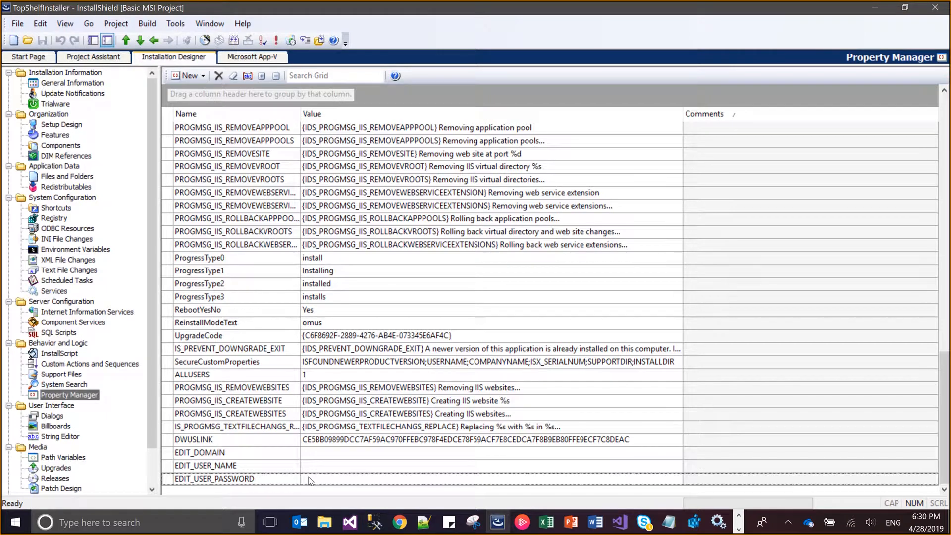
# Add a property named EDIT_SERVICE_NAME in the Property Manager and clear its value
pyautogui.click(186, 76)
pyautogui.hotkey('ctrl', 'v')
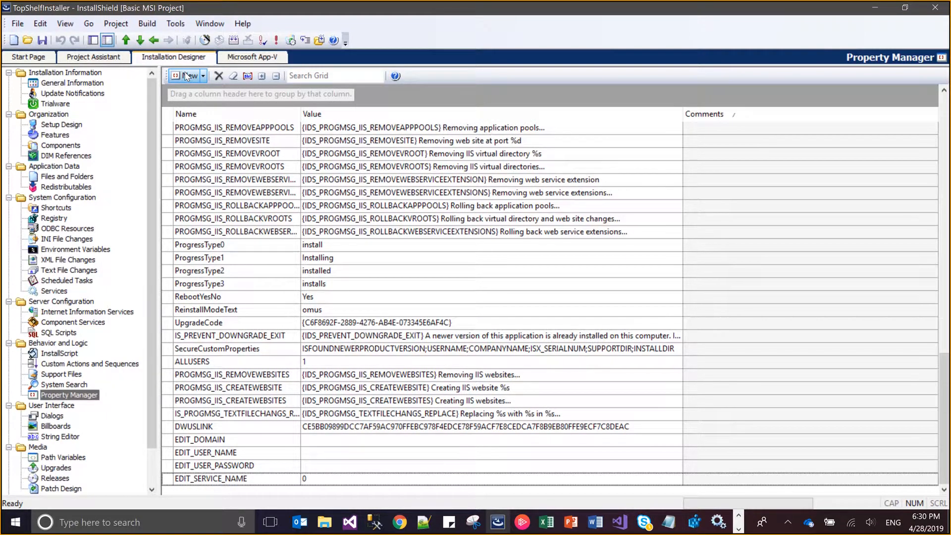
pyautogui.click(340, 478)
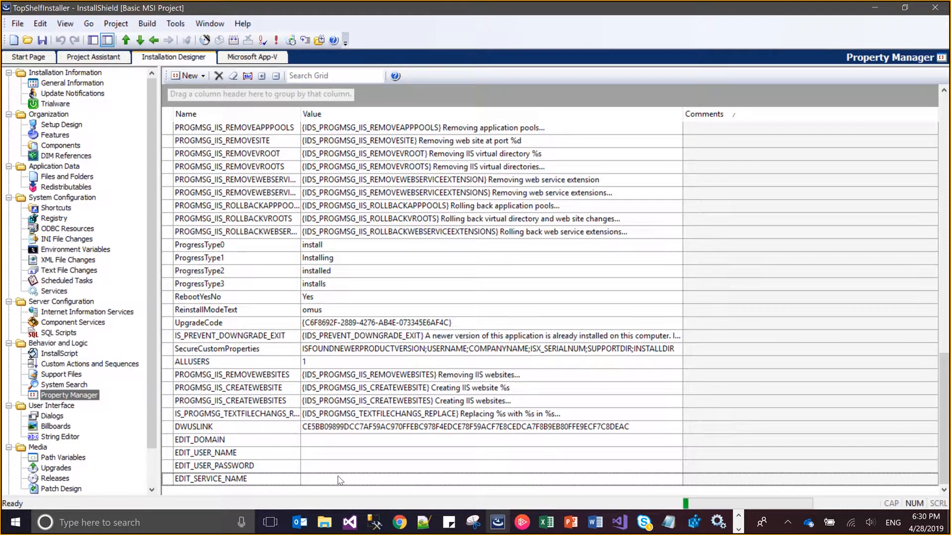
# Read the rest of the install command in Notepad to check for further properties it uses, and return to InstallShield
pyautogui.hotkey('alt', 'Tab')
pyautogui.press('Right')
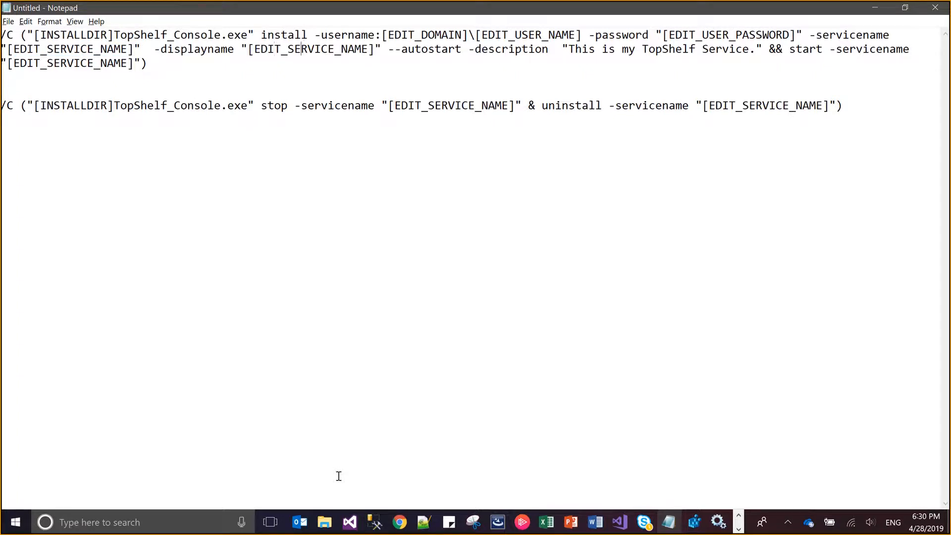
pyautogui.press('Right')
pyautogui.press('Right')
pyautogui.press('Right')
pyautogui.press('Right')
pyautogui.press('Right')
pyautogui.press('Right')
pyautogui.press('Right')
pyautogui.press('Right')
pyautogui.press('Right')
pyautogui.press('Right')
pyautogui.press('Right')
pyautogui.press('Right')
pyautogui.press('Right')
pyautogui.press('Right')
pyautogui.press('Right')
pyautogui.press('Right')
pyautogui.hotkey('alt', 'Tab')
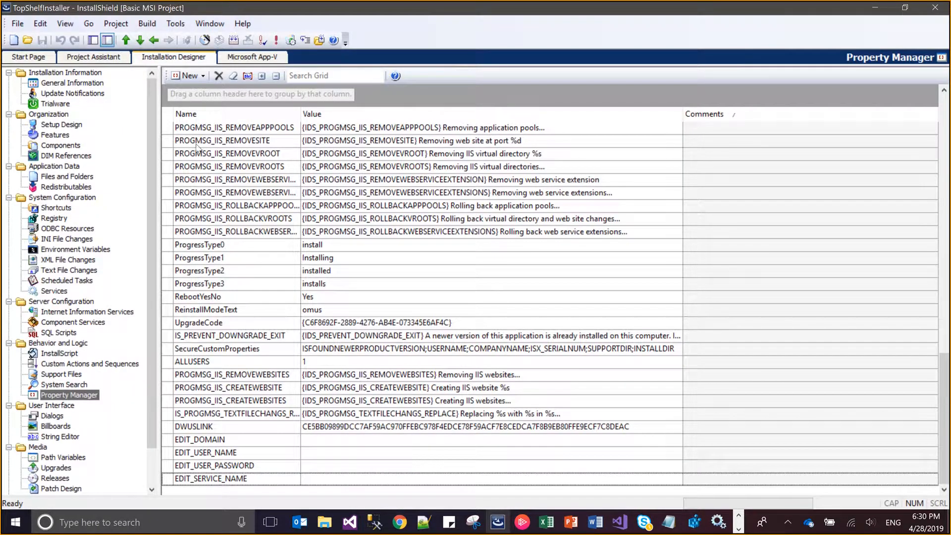
pyautogui.hotkey('alt', 'Tab')
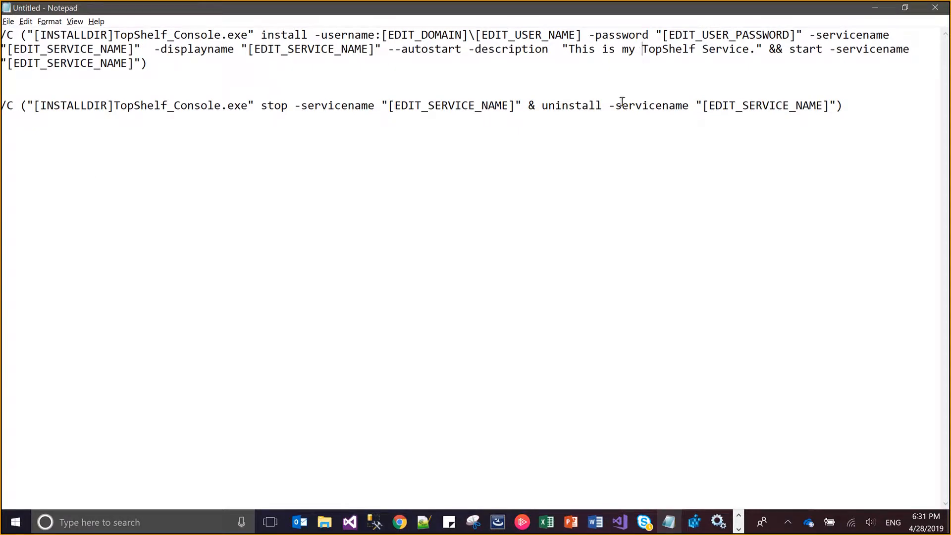
pyautogui.hotkey('alt', 'Tab')
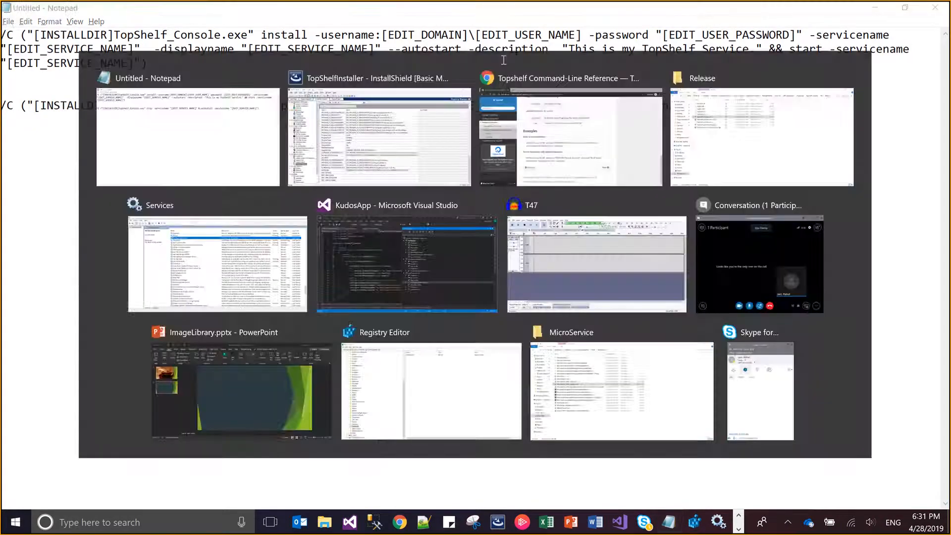
# Add a property named CMD_PATH in the Property Manager and save the project
pyautogui.click(181, 76)
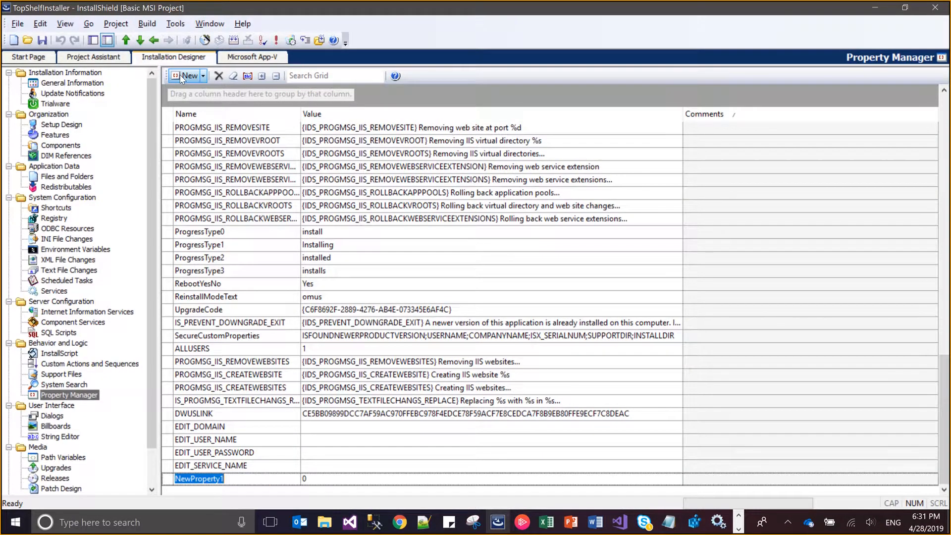
pyautogui.write('CMD_PATH')
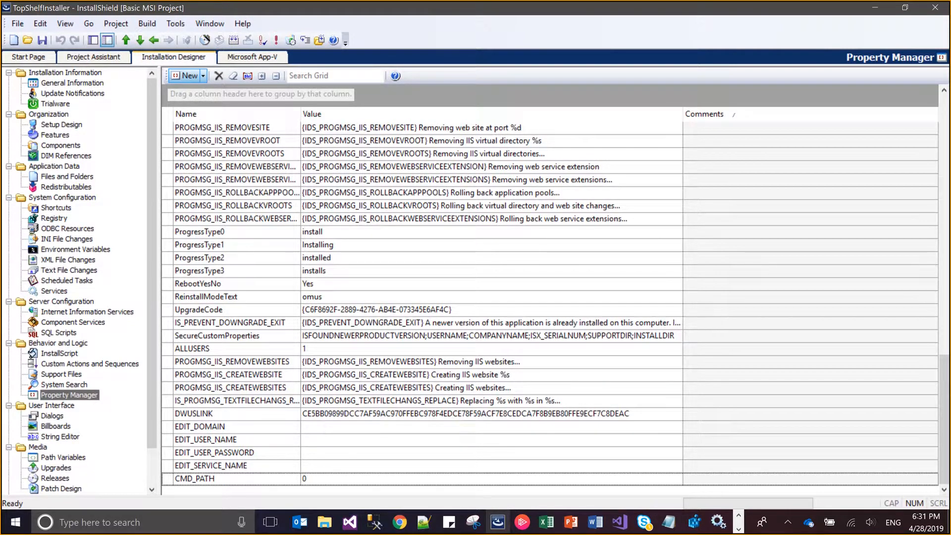
pyautogui.hotkey('ctrl', 's')
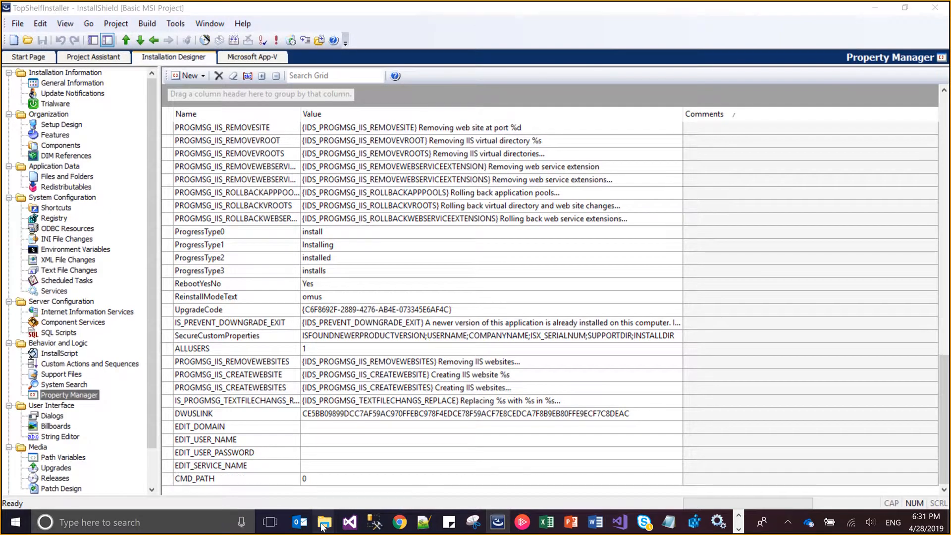
# Switch to File Explorer and open the folder C:\Windows\System32
pyautogui.moveTo(323, 525)
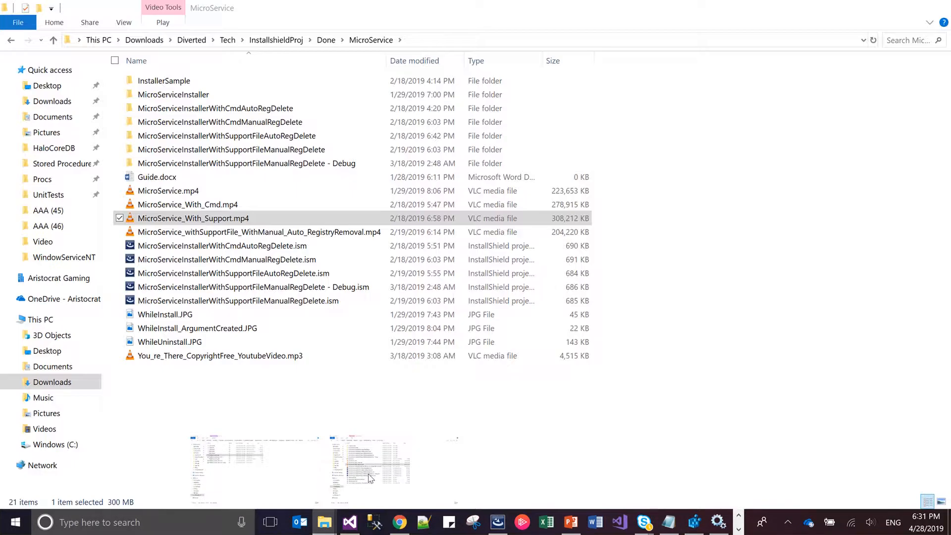
pyautogui.click(369, 478)
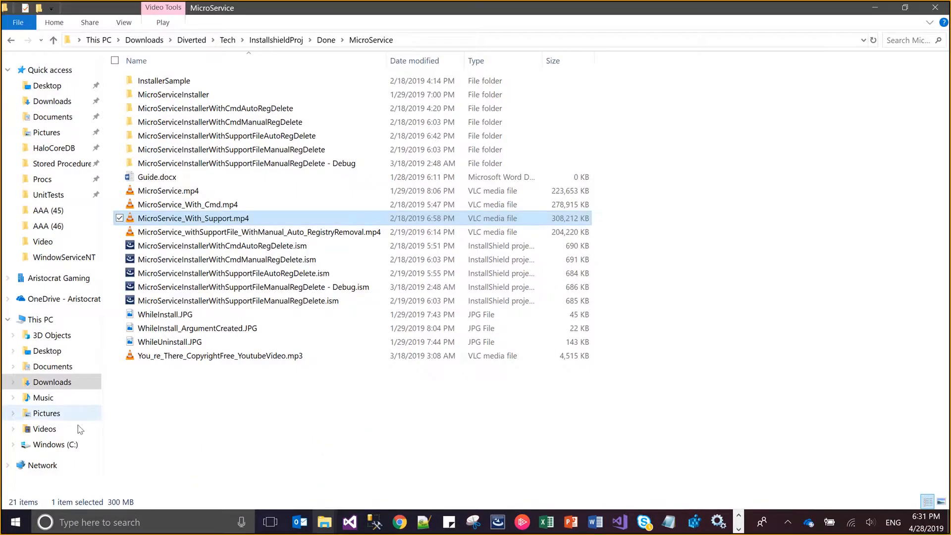
pyautogui.click(55, 445)
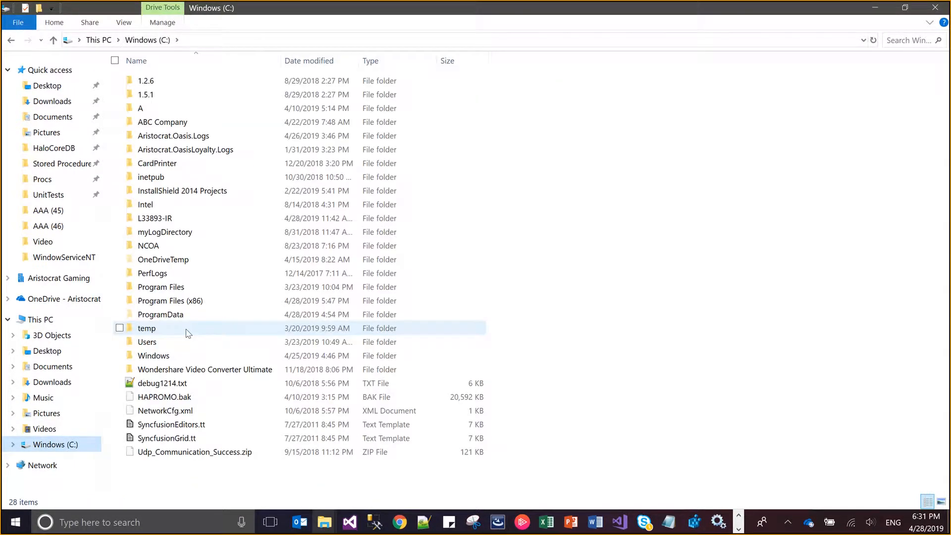
pyautogui.click(187, 329)
pyautogui.press('Down')
pyautogui.press('Down')
pyautogui.press('Return')
pyautogui.write('sys')
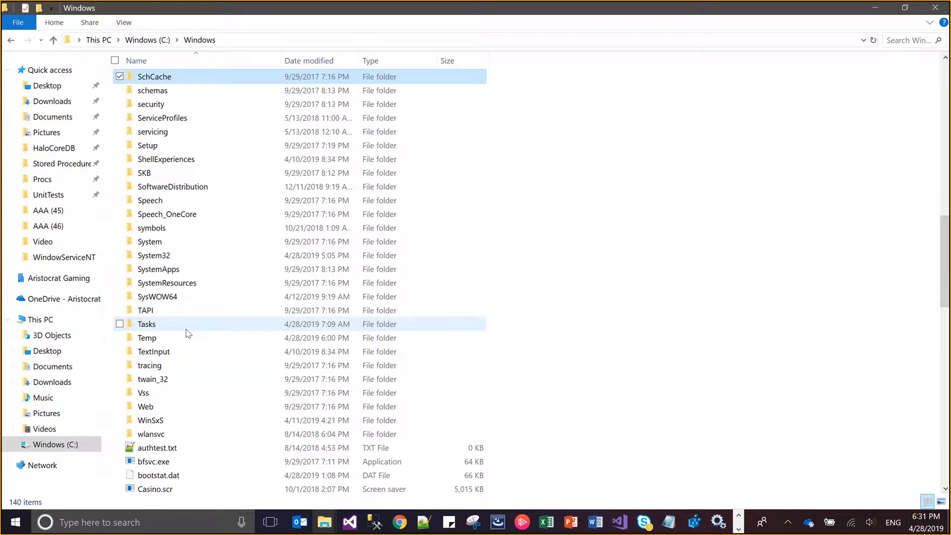
pyautogui.press('Down')
pyautogui.press('Down')
pyautogui.press('Up')
pyautogui.press('Return')
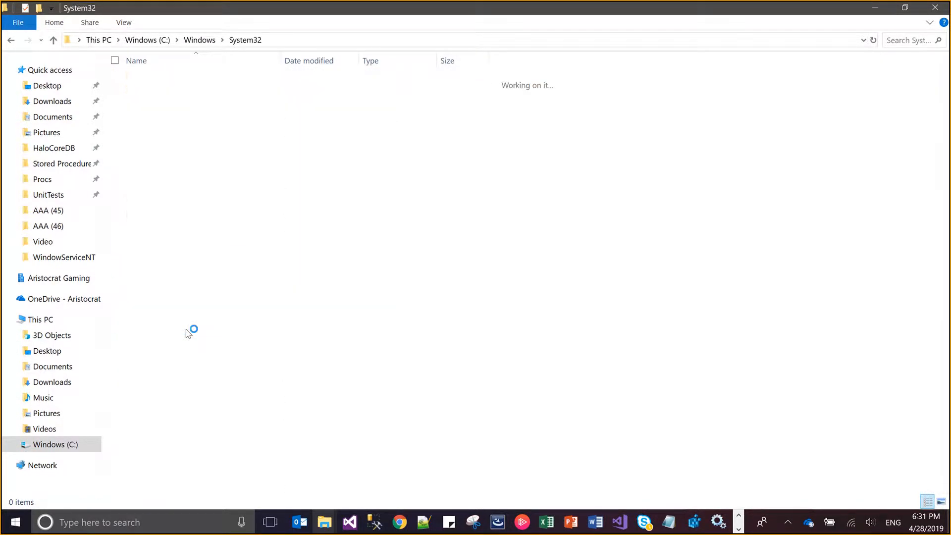
# Copy the full path of cmd.exe in the System32 folder and switch back to InstallShield
pyautogui.write('cm')
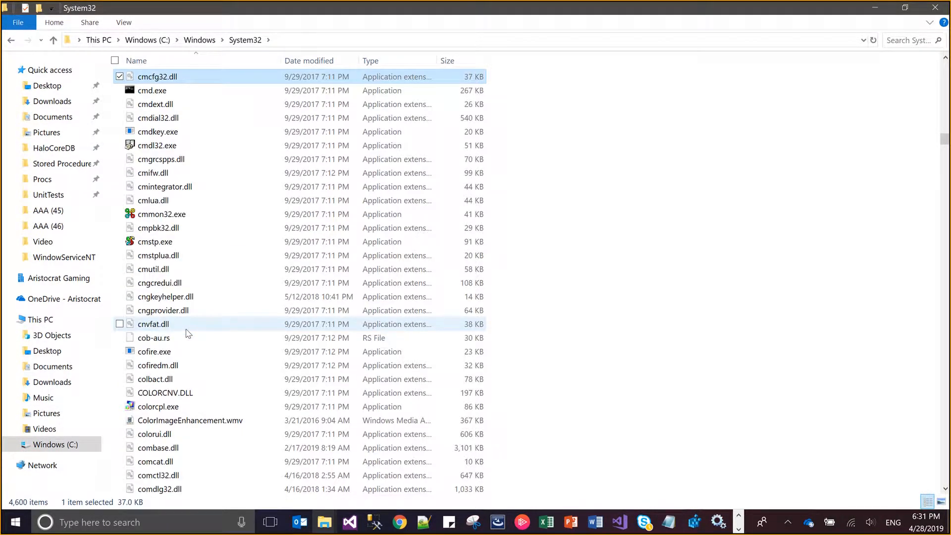
pyautogui.write('d')
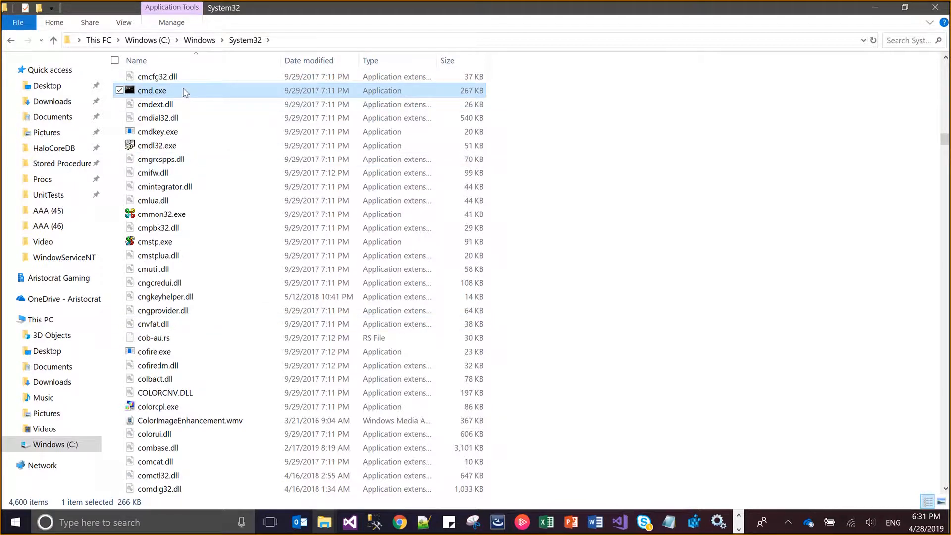
pyautogui.rightClick(185, 93)
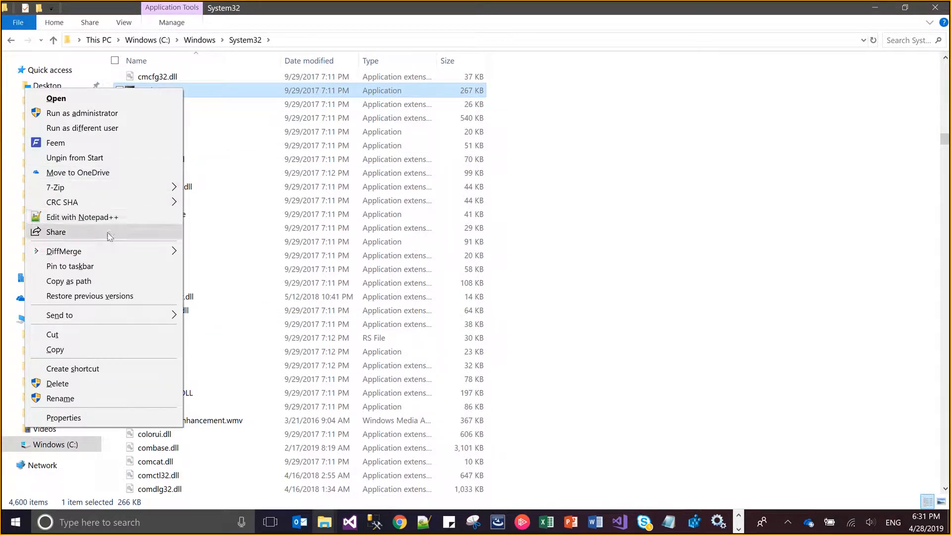
pyautogui.click(93, 281)
pyautogui.hotkey('alt', 'Tab')
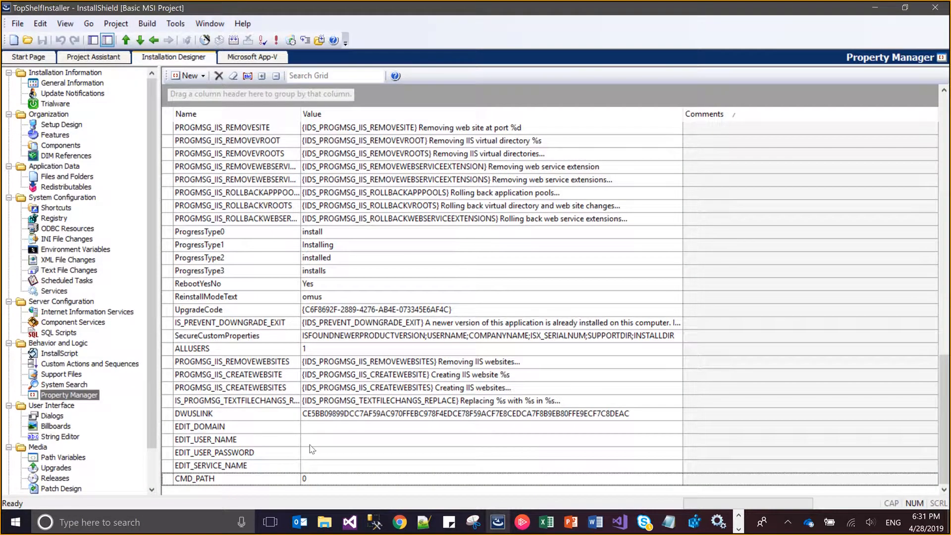
# Set the value of CMD_PATH to C:\Windows\System32\cmd.exe without quotation marks and save the project
pyautogui.click(327, 481)
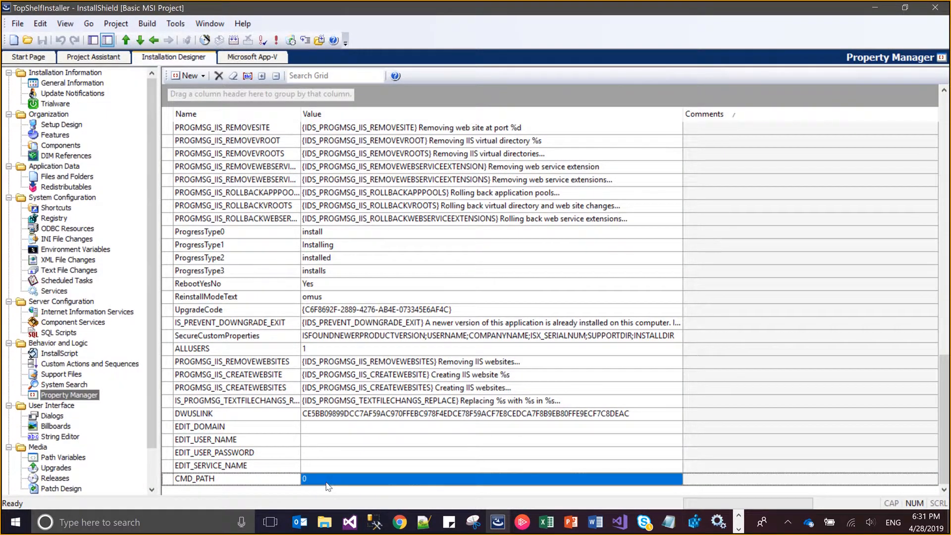
pyautogui.hotkey('ctrl', 'v')
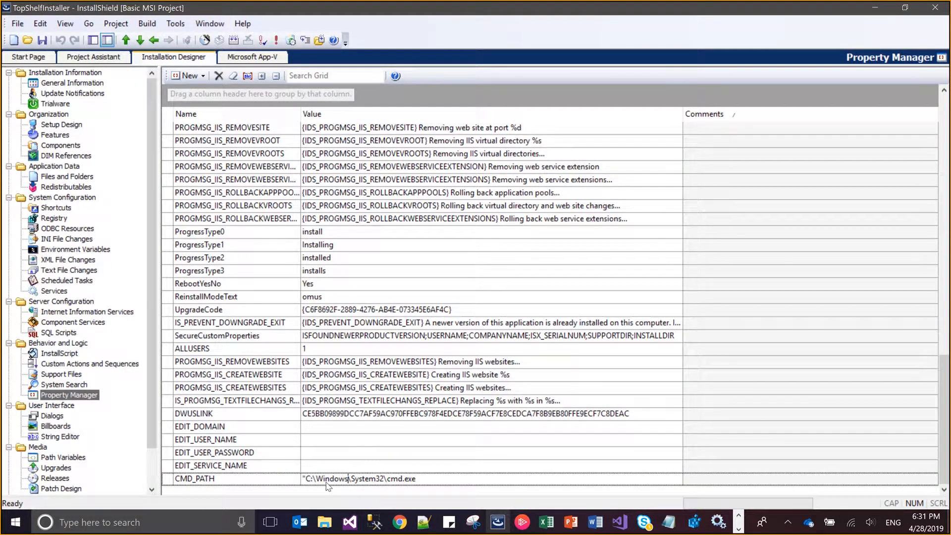
pyautogui.press('Delete')
pyautogui.hotkey('ctrl', 's')
pyautogui.hotkey('alt', 'Tab')
pyautogui.hotkey('alt', 'Tab')
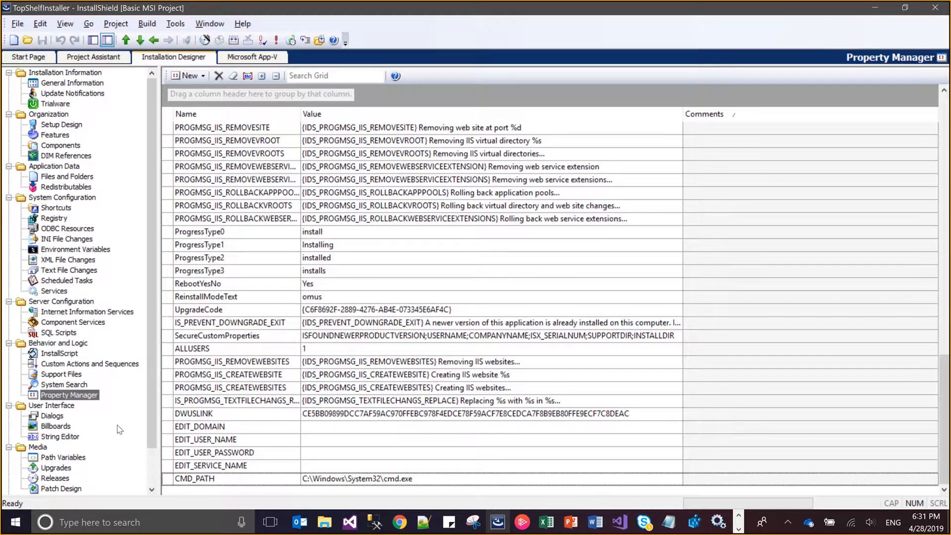
# Create a new dialog from the Interior Wizard Panel template, placed in the sequence between InstallWelcome and LicenseAgreement with condition 1
pyautogui.click(53, 416)
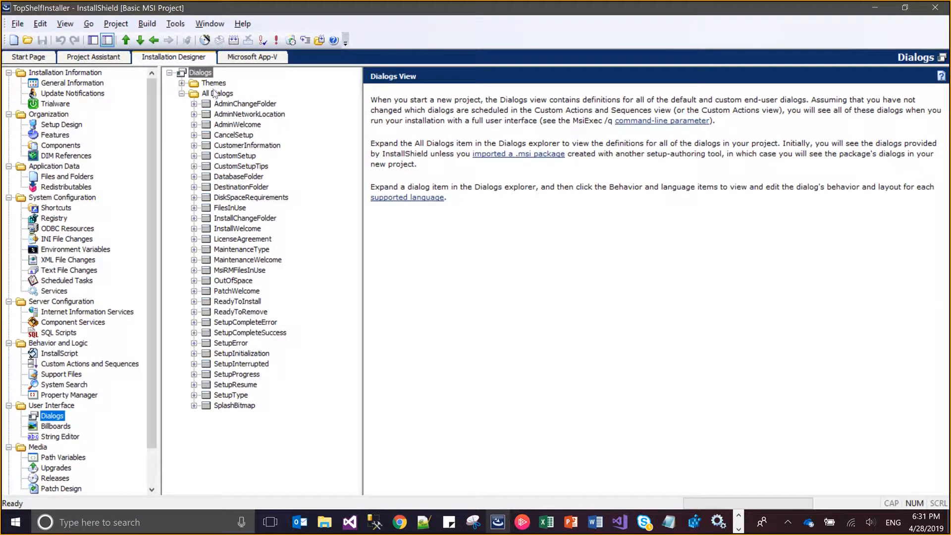
pyautogui.rightClick(216, 95)
pyautogui.click(258, 98)
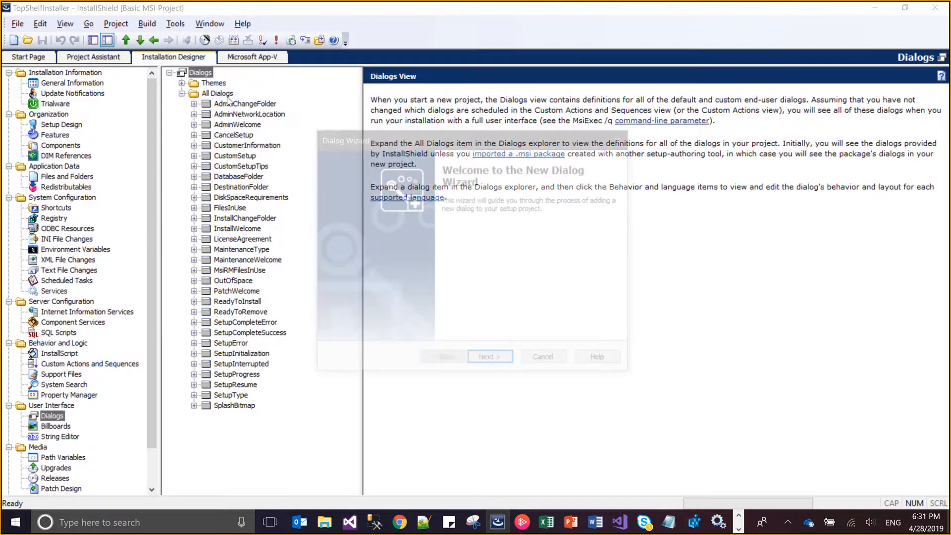
pyautogui.click(513, 363)
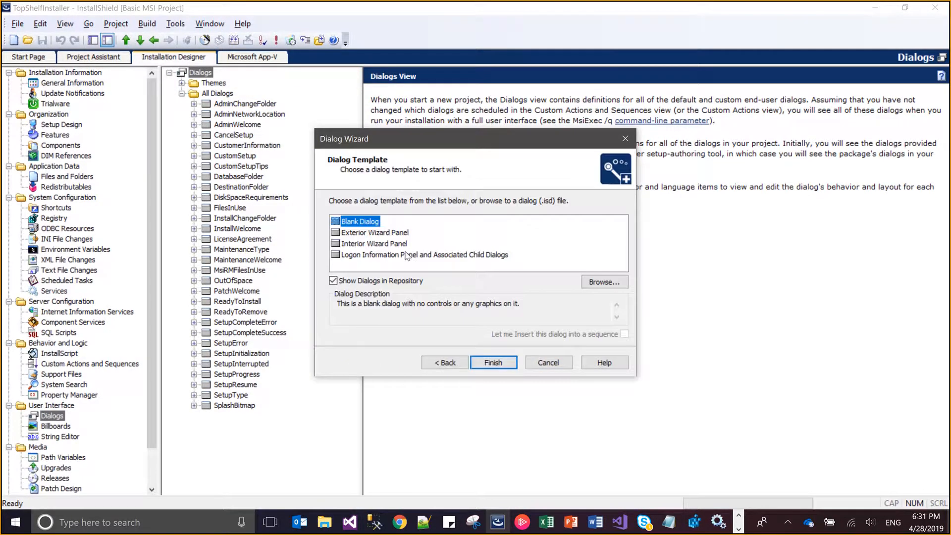
pyautogui.click(396, 243)
pyautogui.click(503, 367)
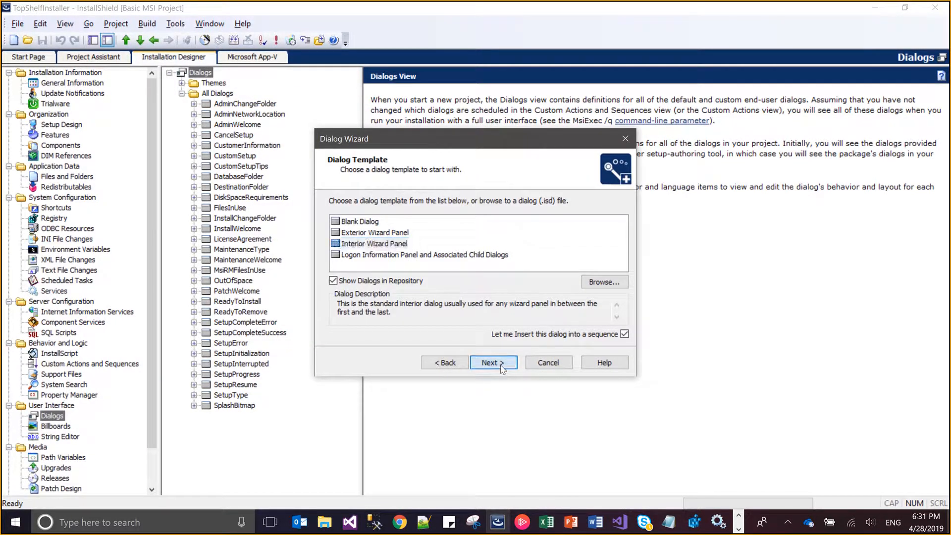
pyautogui.click(503, 368)
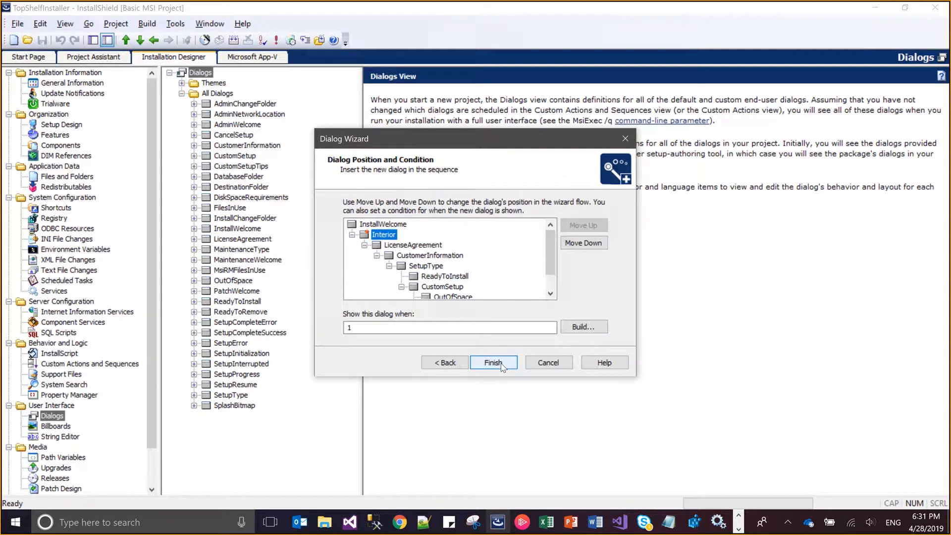
pyautogui.click(503, 368)
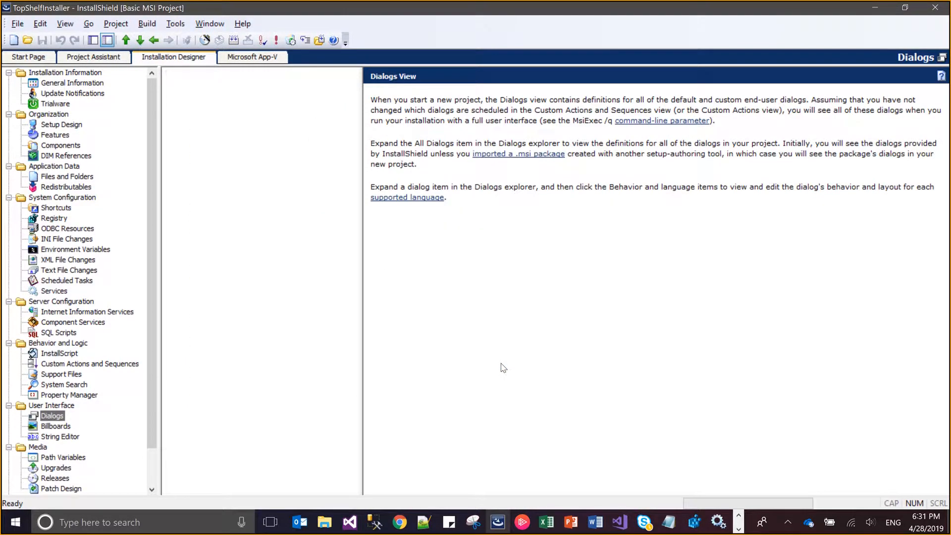
# Name the new interior dialog ApplicationSetup
pyautogui.write('Applic')
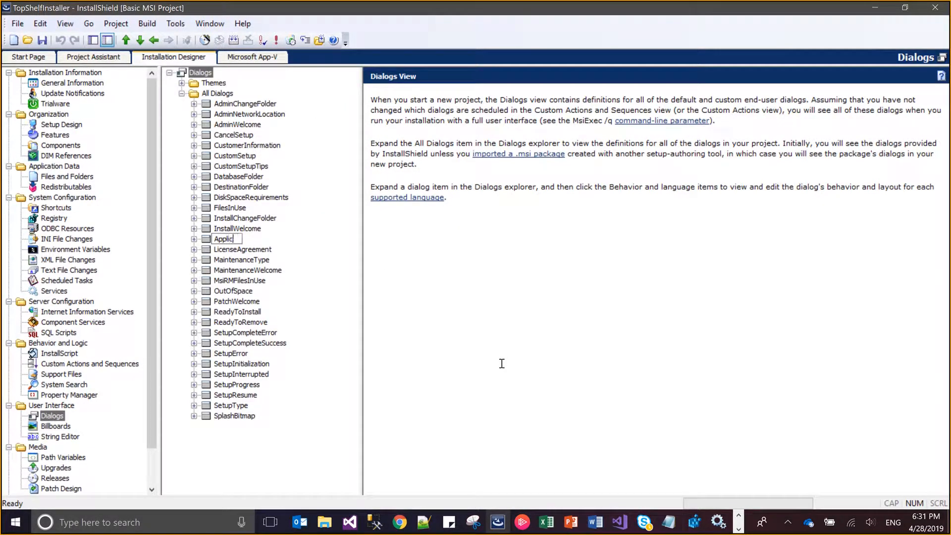
pyautogui.write('ationS')
pyautogui.write('etup')
pyautogui.press('Return')
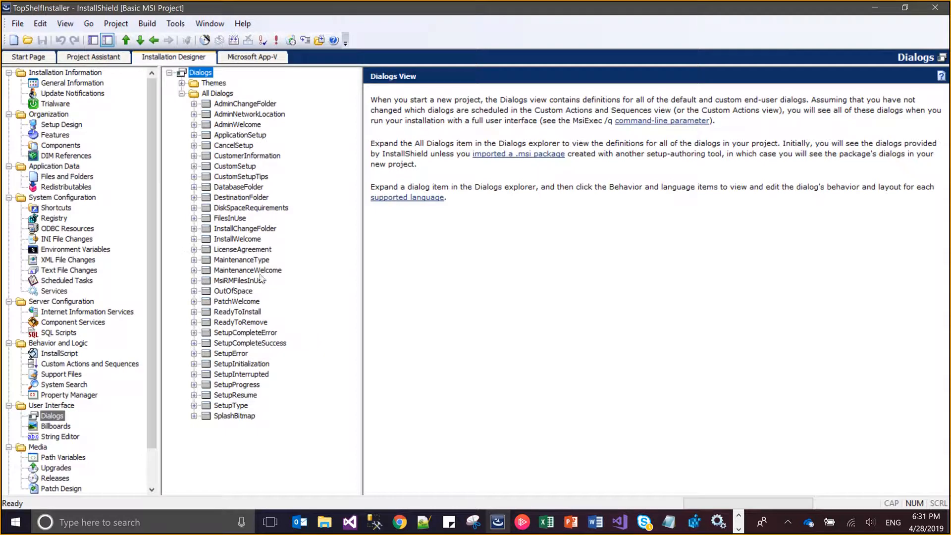
# Open the English (United States) layout of the ApplicationSetup dialog for editing
pyautogui.click(262, 135)
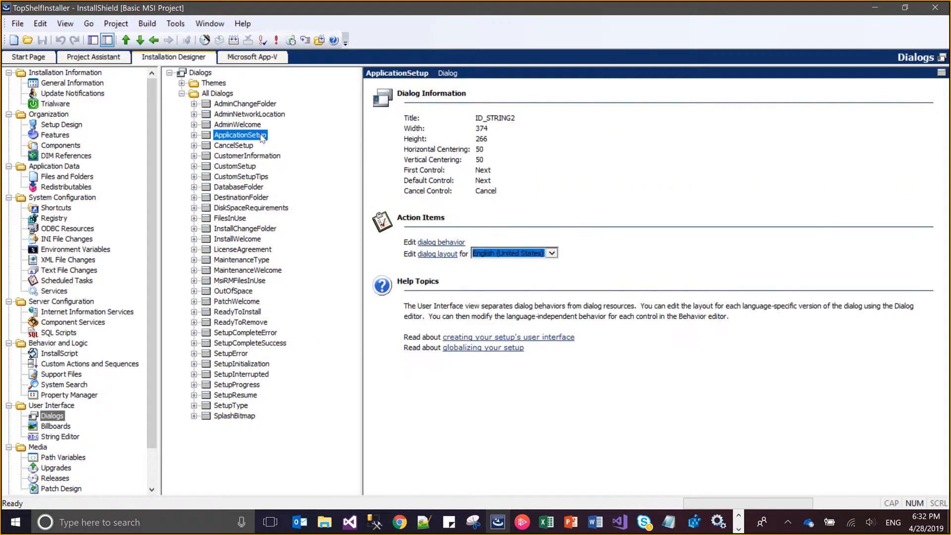
pyautogui.click(194, 135)
pyautogui.click(233, 156)
# Check the parameters of the TopShelf install command in Notepad and return to the ApplicationSetup layout in InstallShield
pyautogui.hotkey('alt', 'Tab')
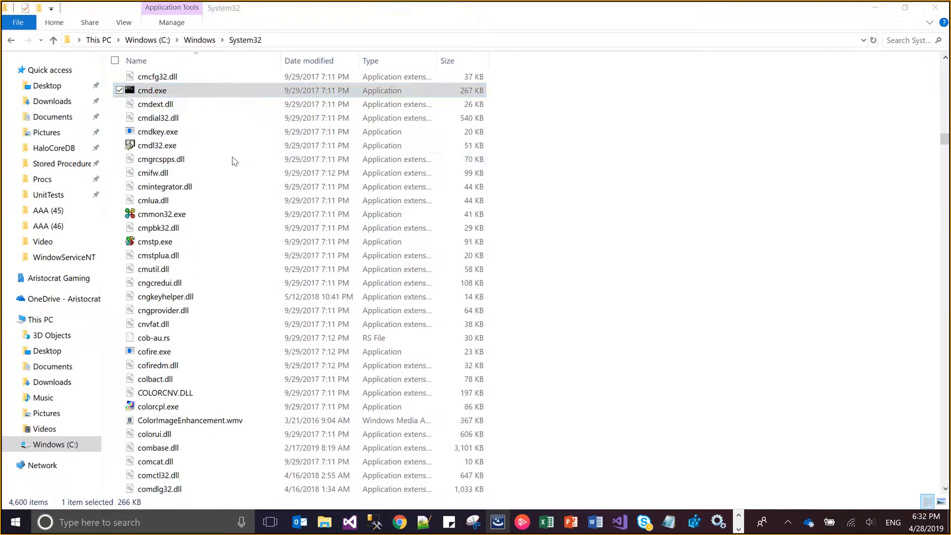
pyautogui.hotkey('alt', 'Tab')
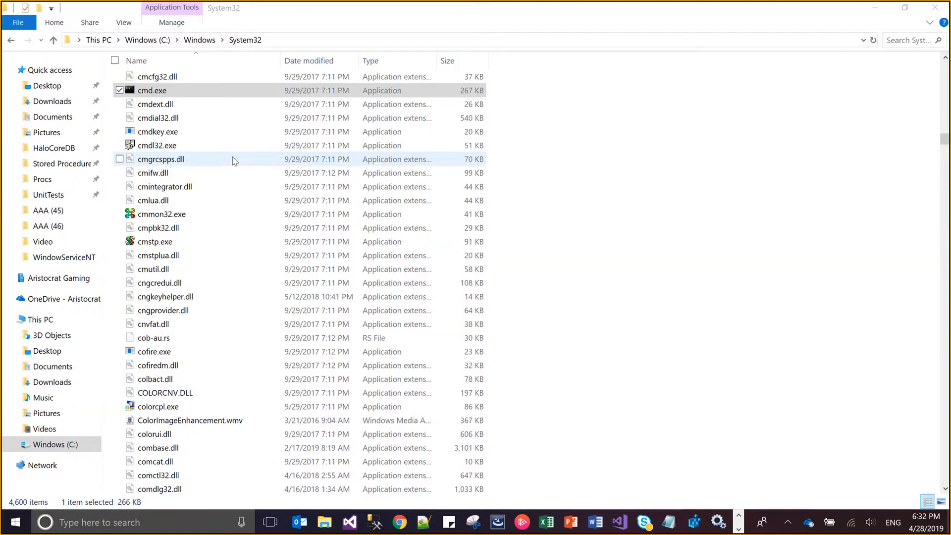
pyautogui.hotkey('alt', 'Tab')
pyautogui.hotkey('alt', 'Tab')
pyautogui.hotkey('alt', 'Tab')
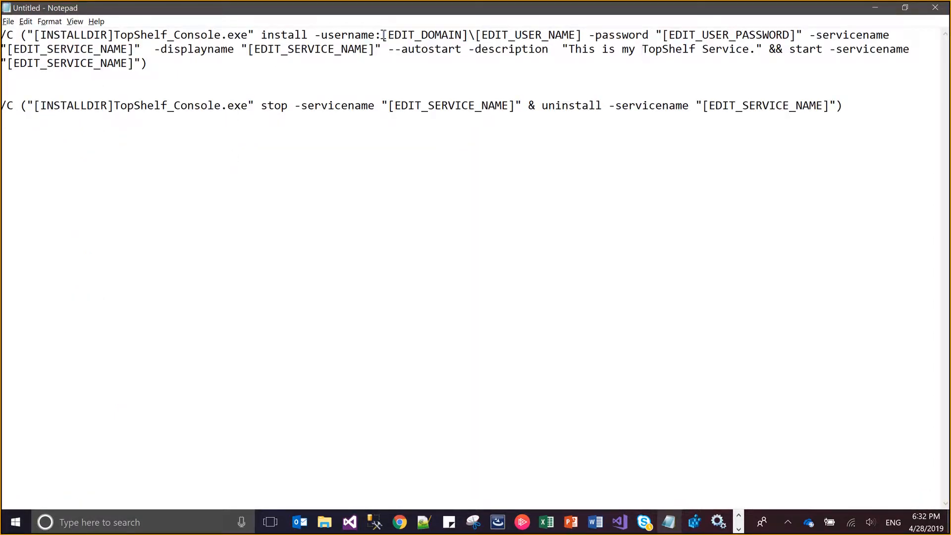
pyautogui.hotkey('alt', 'Tab')
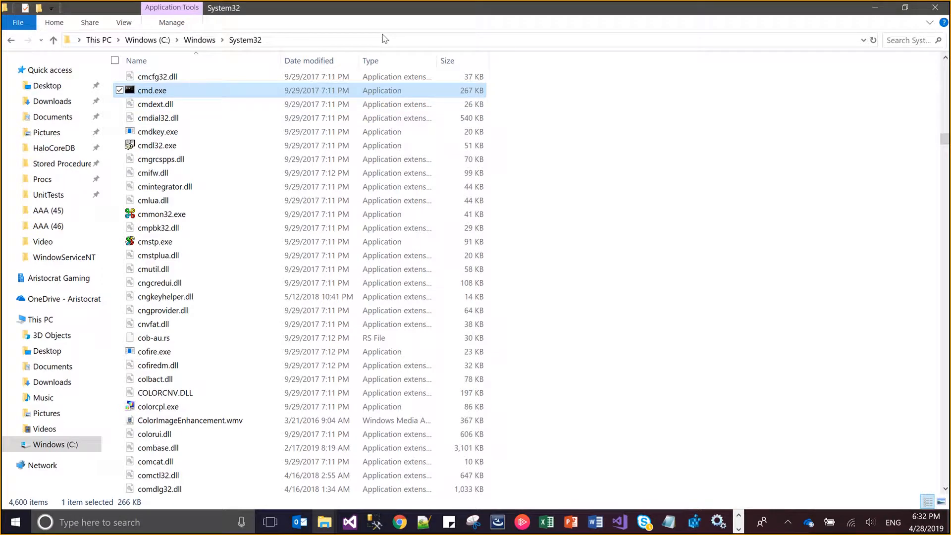
pyautogui.hotkey('alt', 'Tab')
pyautogui.hotkey('alt', 'Tab')
pyautogui.press('Tab')
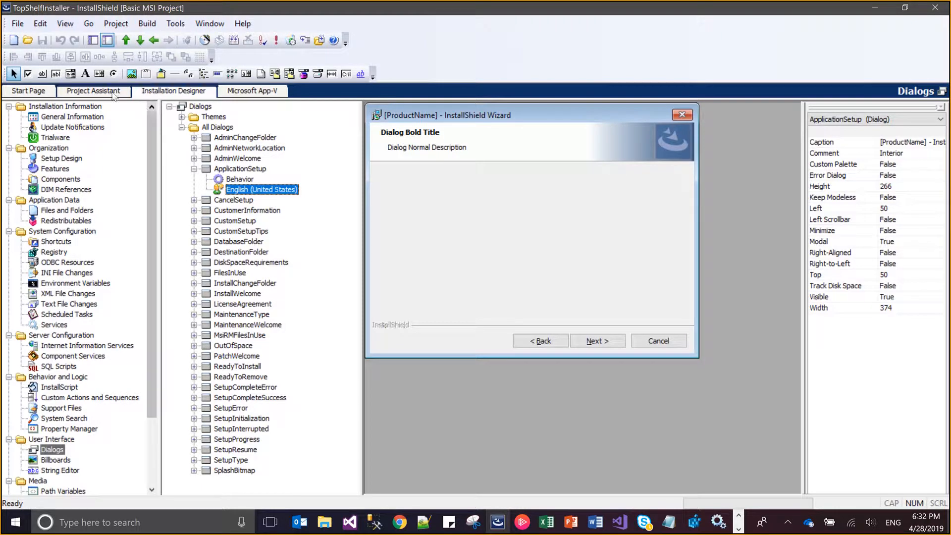
# Draw a text label about 82 wide and 24 high below the dialog header and set its text to Domain
pyautogui.click(84, 74)
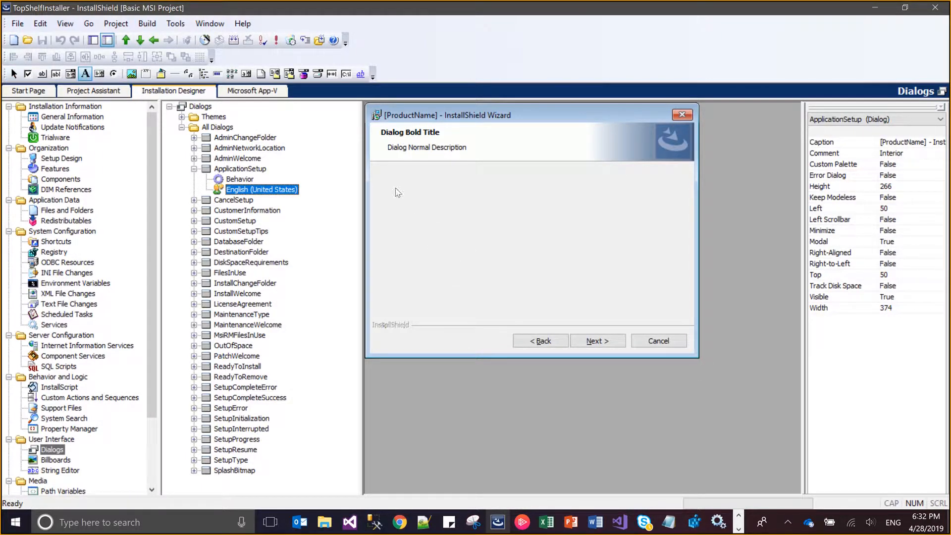
pyautogui.moveTo(385, 174); pyautogui.dragTo(454, 188)
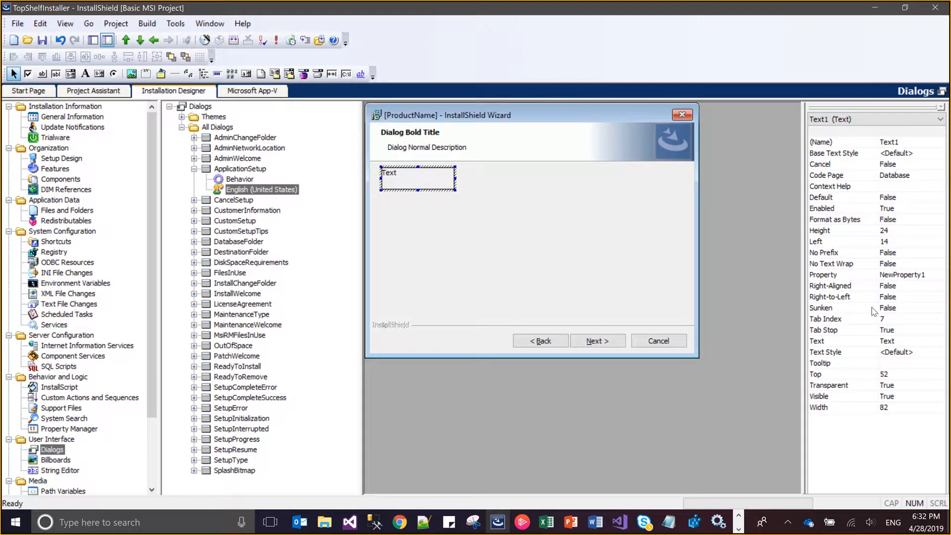
pyautogui.click(901, 341)
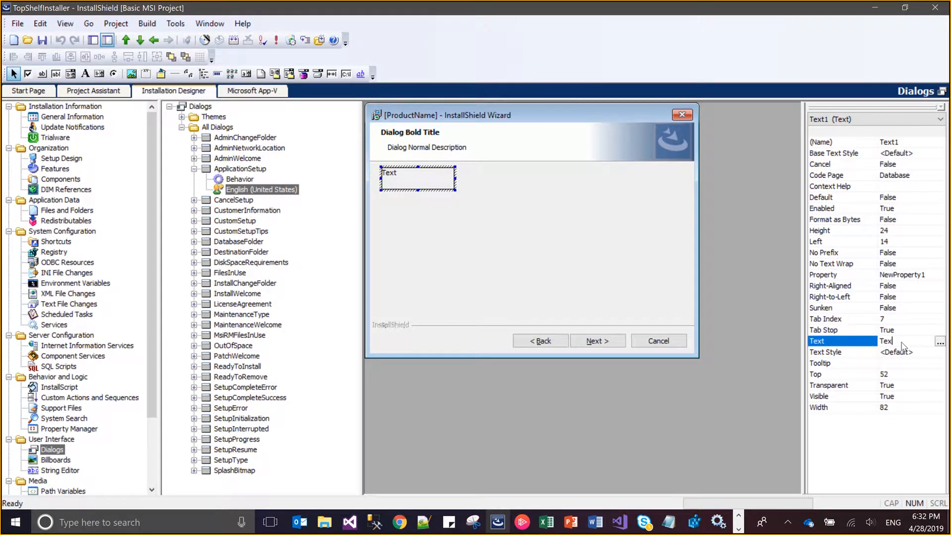
pyautogui.press('BackSpace')
pyautogui.press('BackSpace')
pyautogui.press('BackSpace')
pyautogui.write('Dom')
pyautogui.press('Return')
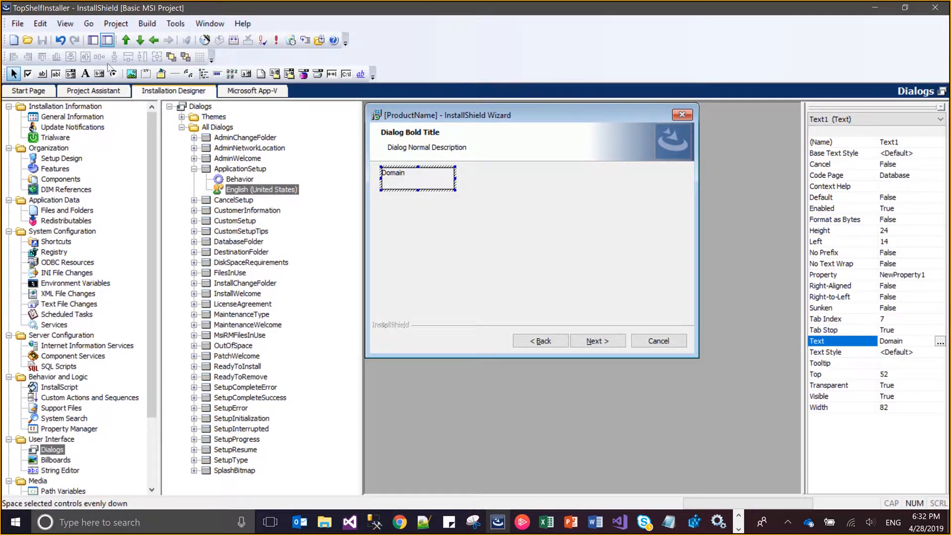
# Reduce the height of the Domain label to about 16 to make room below it
pyautogui.click(86, 74)
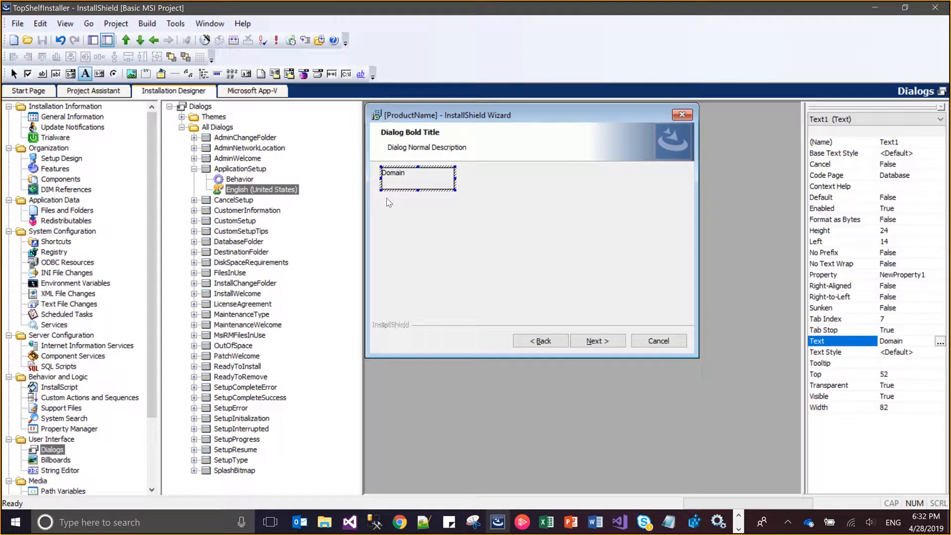
pyautogui.moveTo(381, 188); pyautogui.dragTo(436, 204)
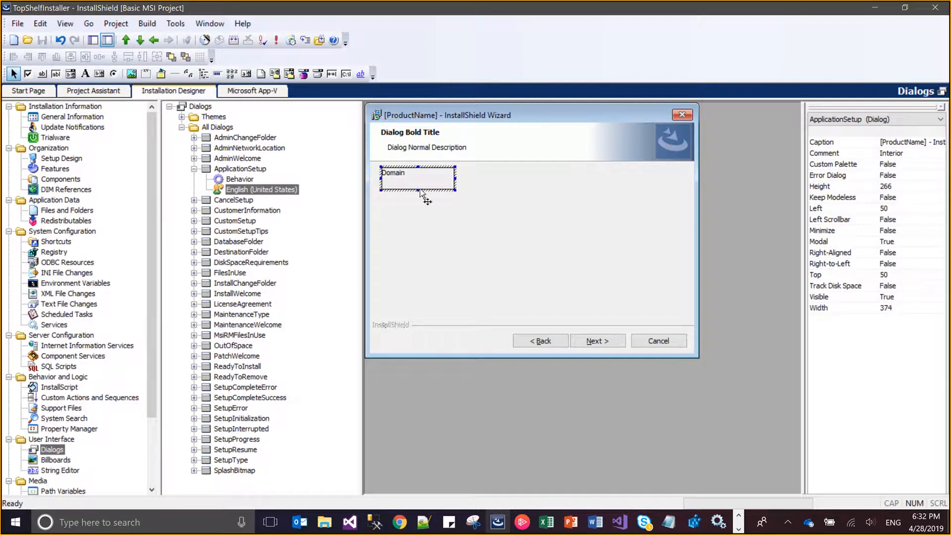
pyautogui.moveTo(417, 187); pyautogui.dragTo(417, 184)
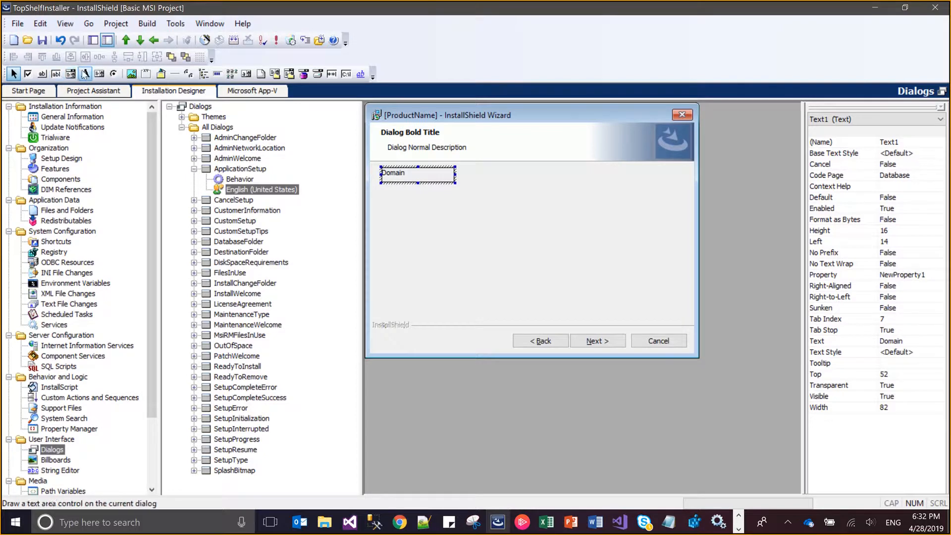
# Draw a text label about 88 wide and 22 high below Domain and set its text to User Name
pyautogui.click(85, 74)
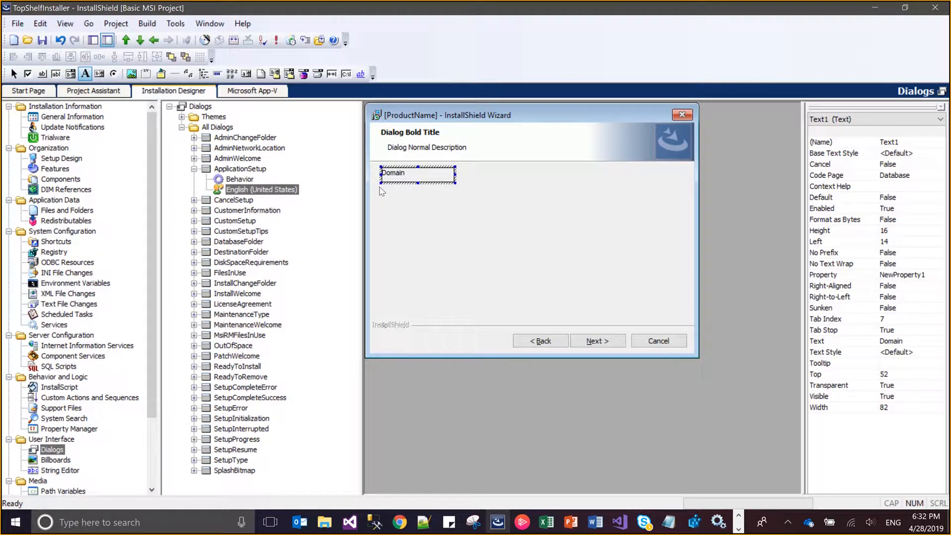
pyautogui.moveTo(379, 187); pyautogui.dragTo(457, 208)
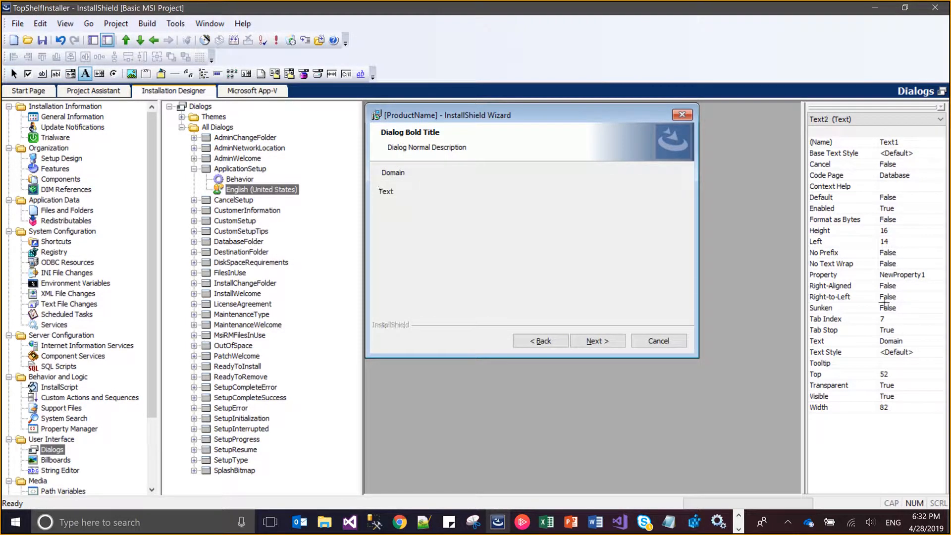
pyautogui.click(910, 346)
pyautogui.doubleClick(910, 346)
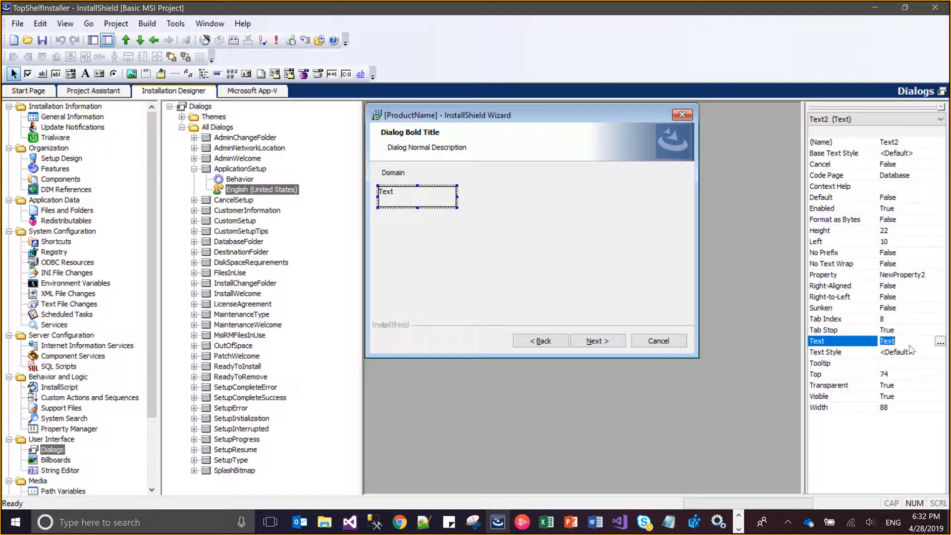
pyautogui.write('User Name')
pyautogui.press('Return')
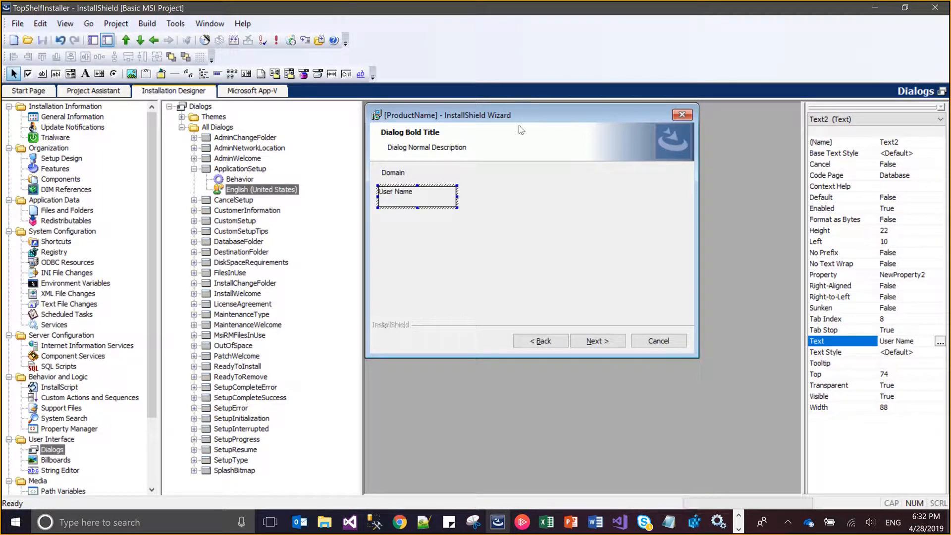
# Draw a text label about 93 wide and 24 high below User Name and set its text to Password
pyautogui.click(85, 73)
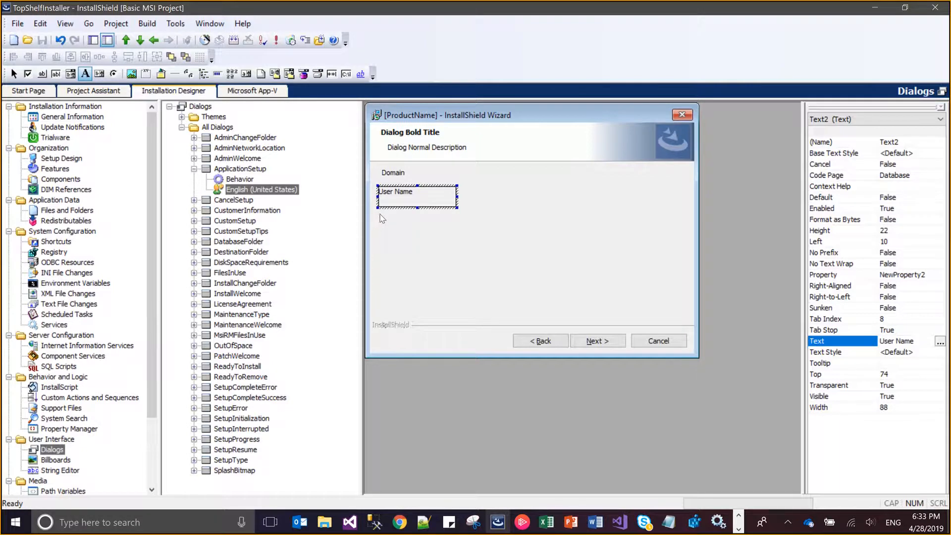
pyautogui.moveTo(380, 211); pyautogui.dragTo(466, 237)
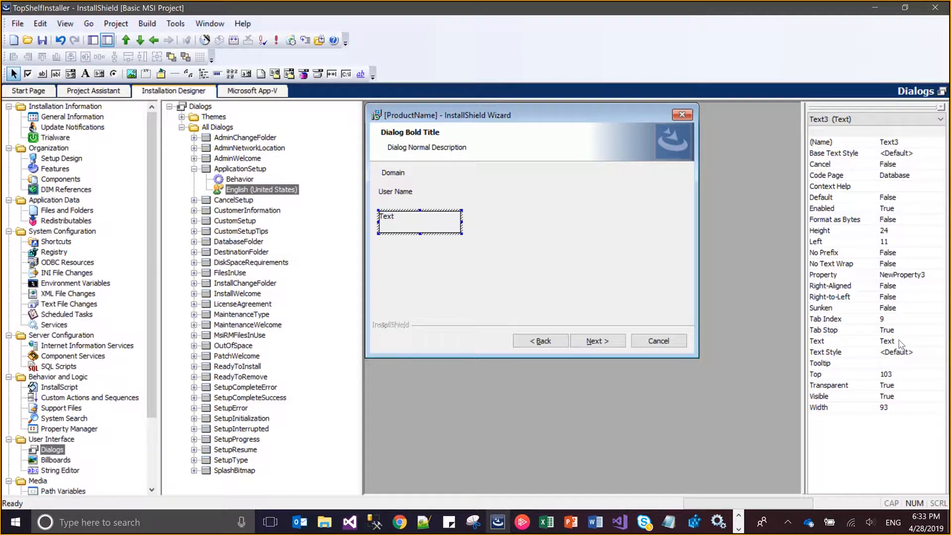
pyautogui.click(901, 345)
pyautogui.write('Password')
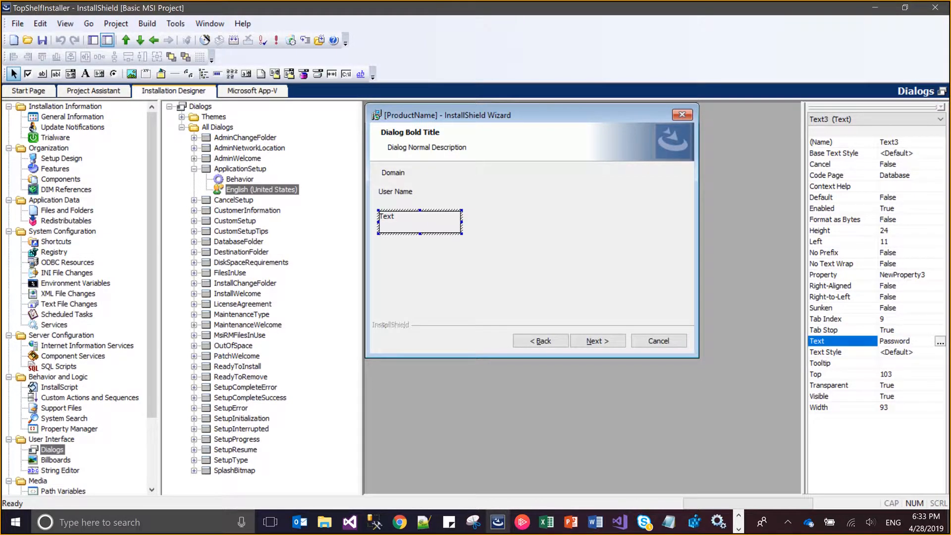
# Check the install command in Notepad, and add a fourth text label about 112 wide and 20 high below Password, replacing its default text
pyautogui.hotkey('alt', 'Tab')
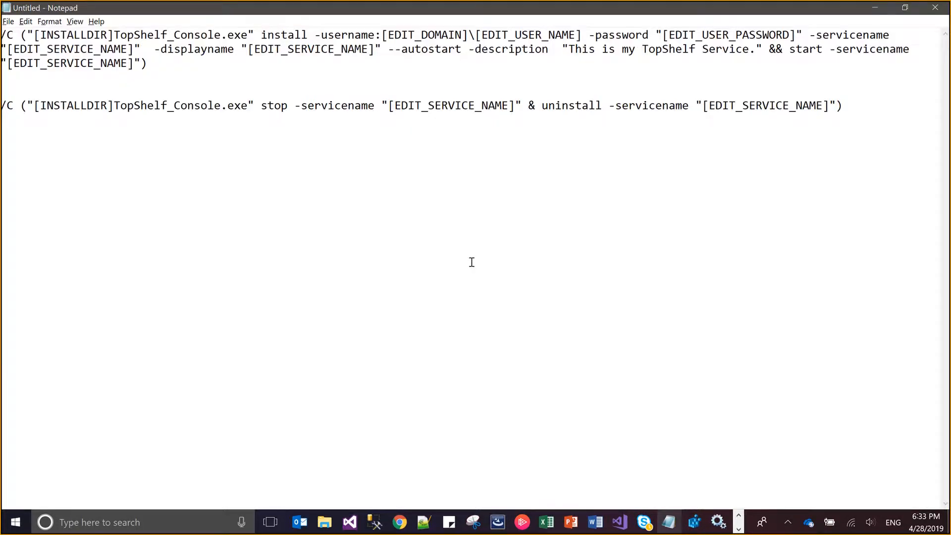
pyautogui.hotkey('alt', 'Tab')
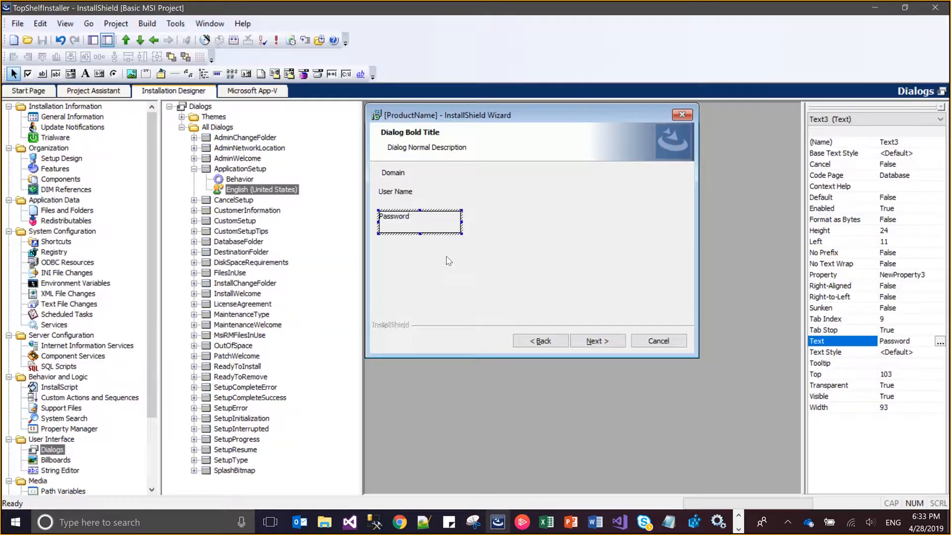
pyautogui.click(85, 73)
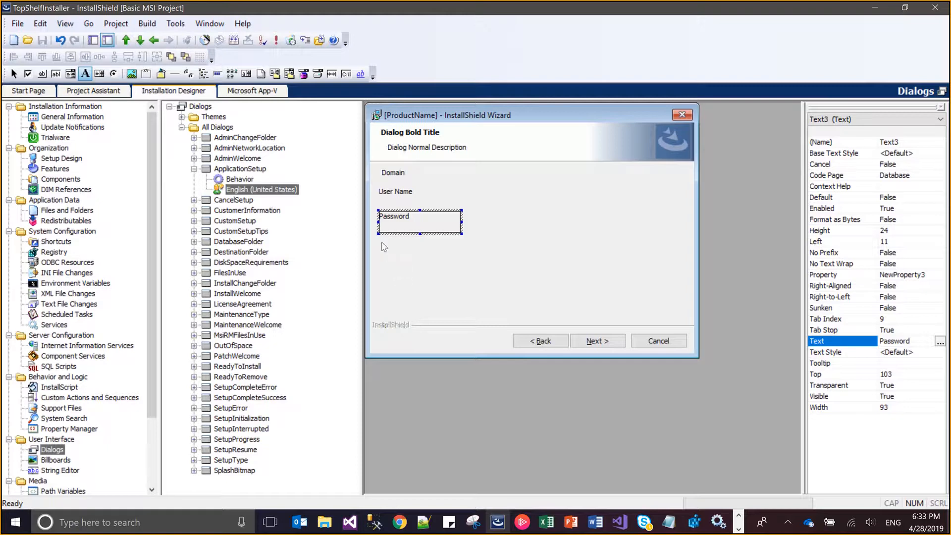
pyautogui.moveTo(380, 241); pyautogui.dragTo(481, 263)
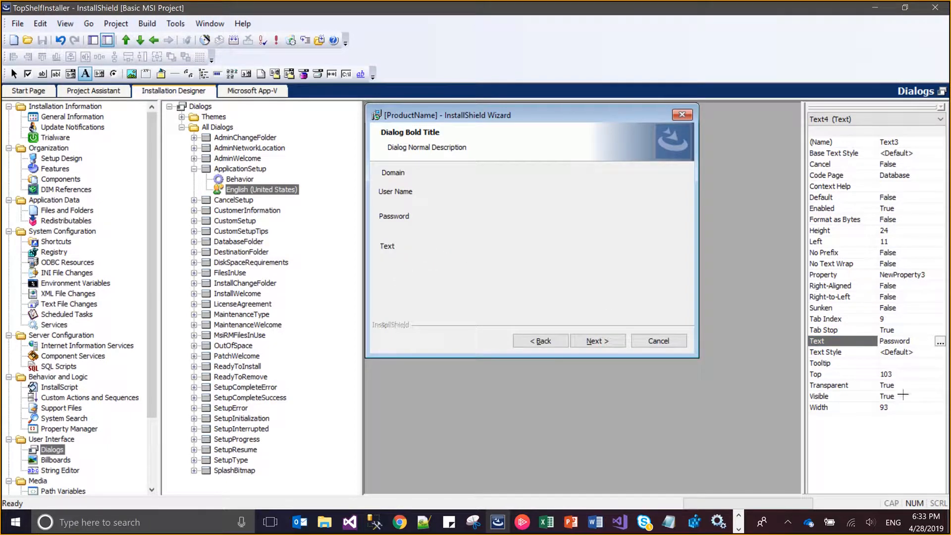
pyautogui.click(905, 341)
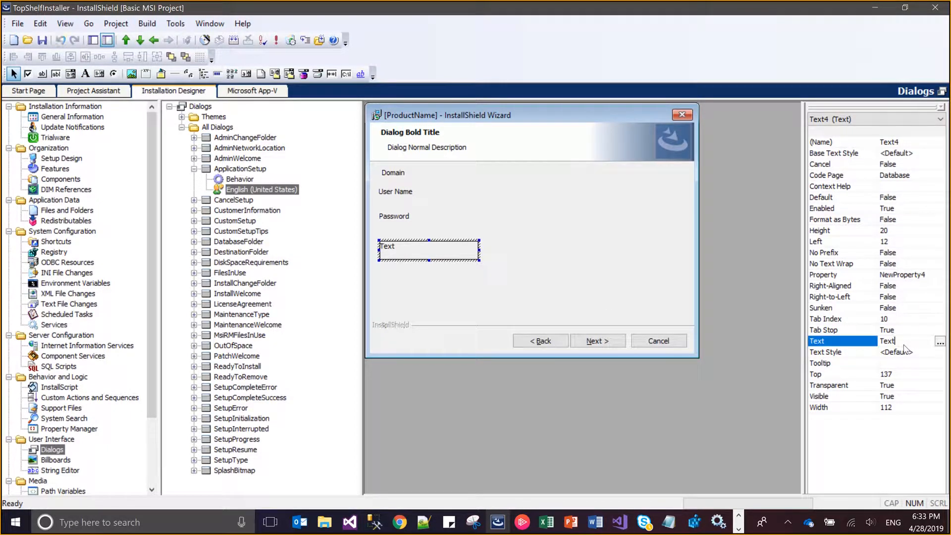
pyautogui.write('Service Name')
pyautogui.hotkey('alt', 'Tab')
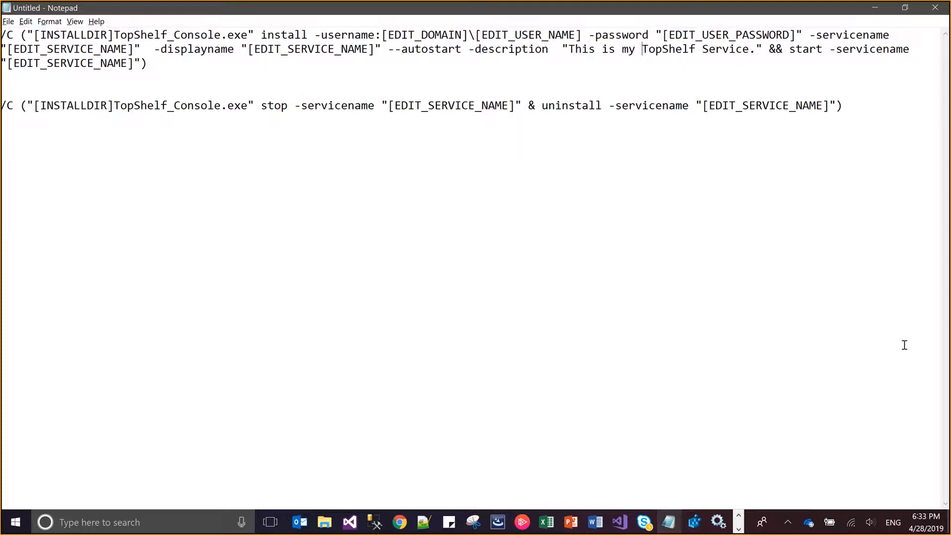
# Draw an edit field about 201 wide and 19 high beside Domain, linked to the EDIT_DOMAIN property copied from the Notepad install command
pyautogui.hotkey('alt', 'Tab')
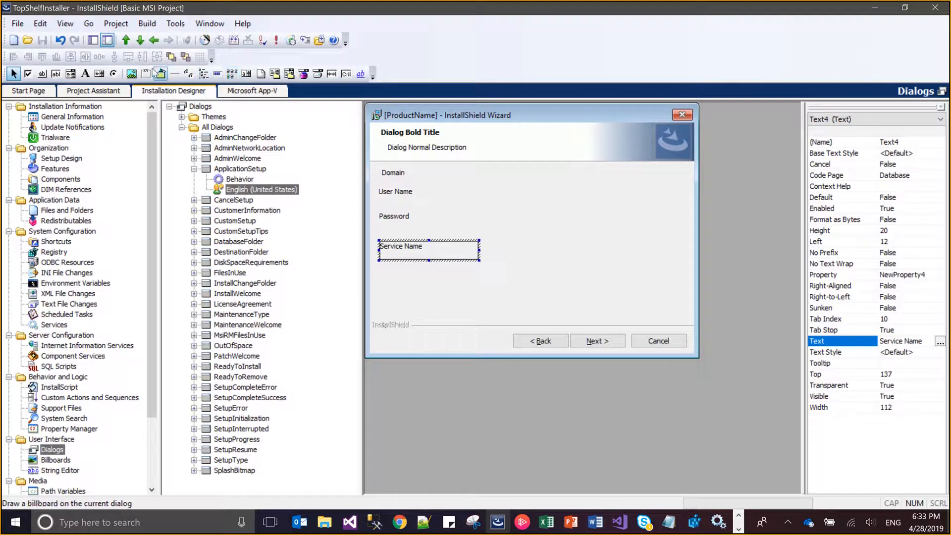
pyautogui.click(56, 74)
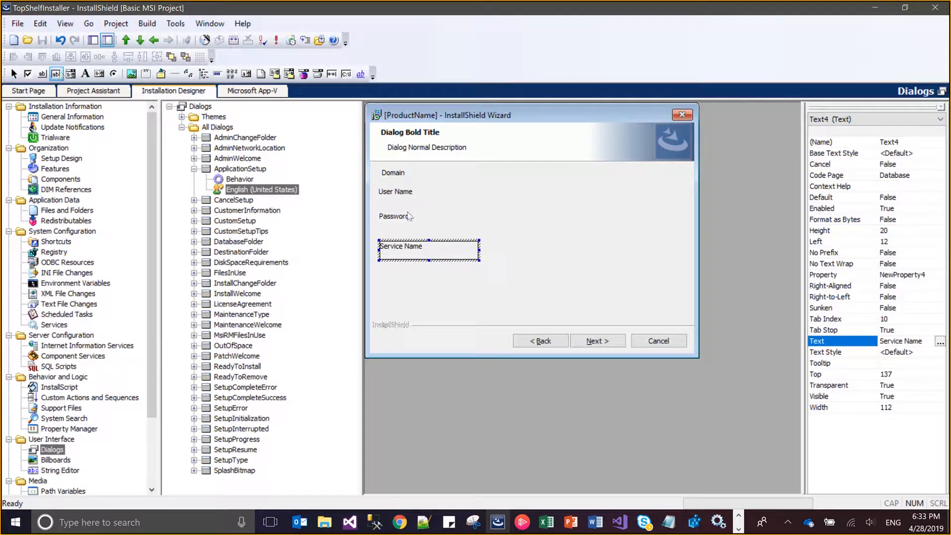
pyautogui.moveTo(505, 169); pyautogui.dragTo(679, 185)
pyautogui.hotkey('alt', 'Tab')
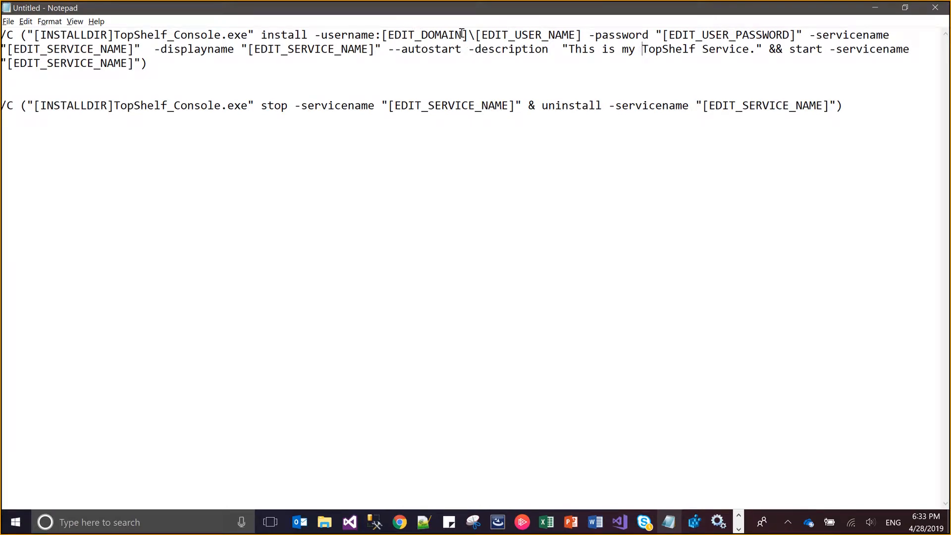
pyautogui.moveTo(463, 34); pyautogui.dragTo(390, 34)
pyautogui.hotkey('ctrl', 'c')
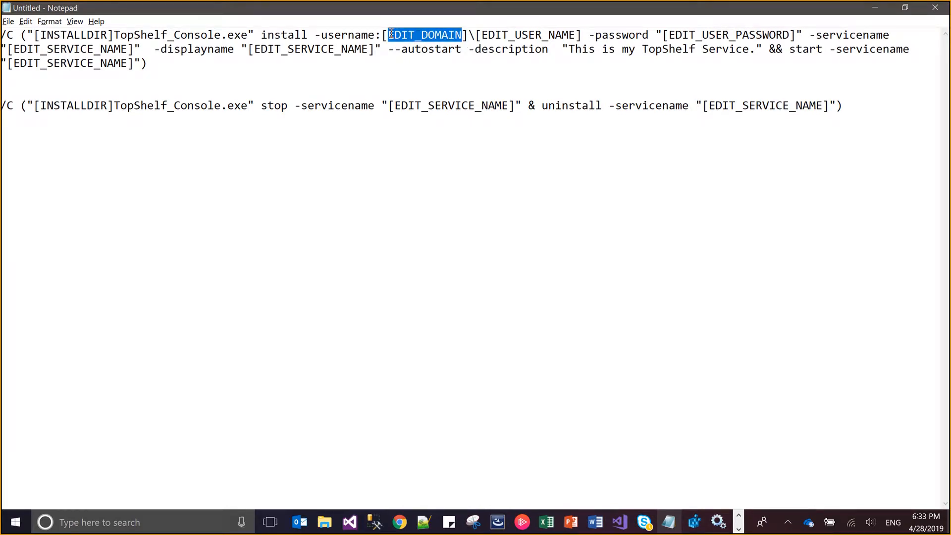
pyautogui.hotkey('alt', 'Tab')
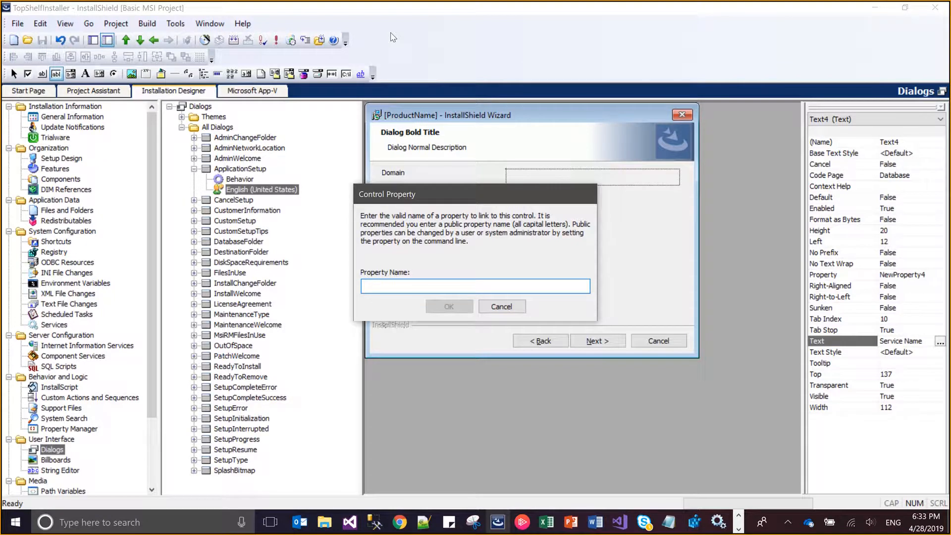
pyautogui.hotkey('ctrl', 'v')
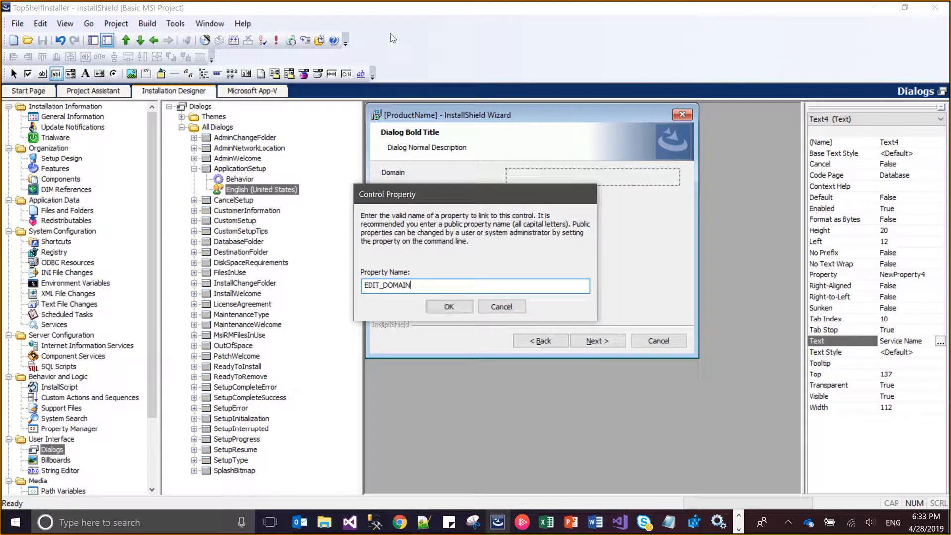
pyautogui.click(449, 307)
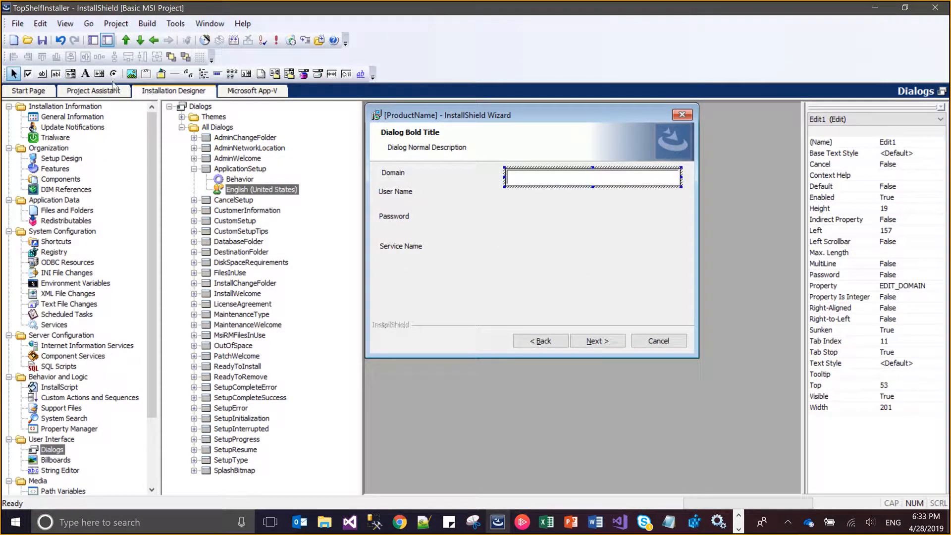
# Draw an edit field about 205 wide and 19 high beside User Name, linked to EDIT_USER_NAME copied from the Notepad command
pyautogui.click(56, 73)
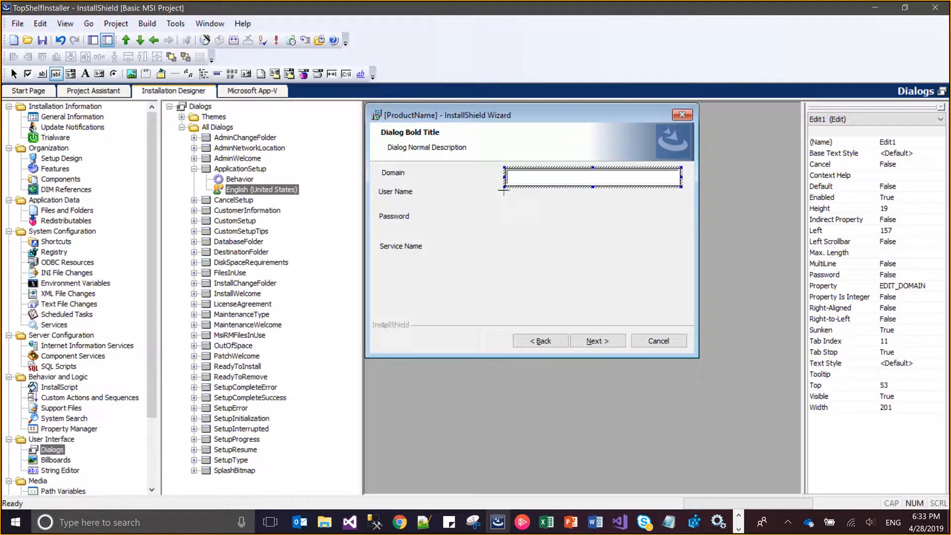
pyautogui.moveTo(504, 192); pyautogui.dragTo(683, 210)
pyautogui.hotkey('alt', 'Tab')
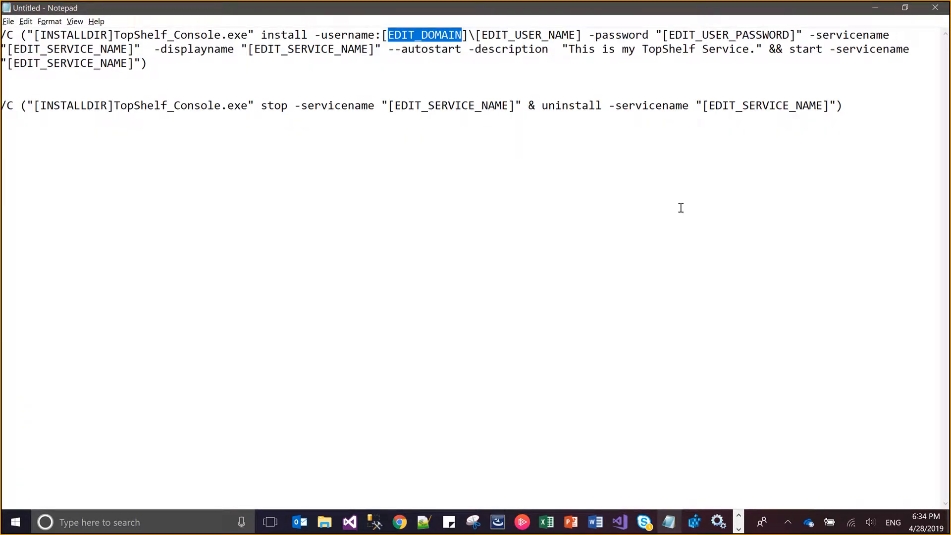
pyautogui.moveTo(576, 34); pyautogui.dragTo(481, 34)
pyautogui.hotkey('ctrl', 'c')
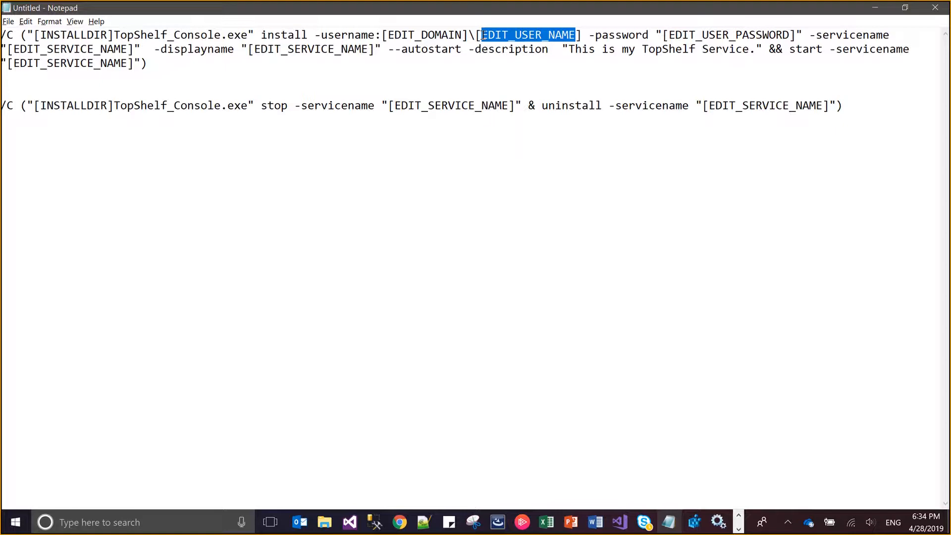
pyautogui.hotkey('alt', 'Tab')
pyautogui.hotkey('ctrl', 'v')
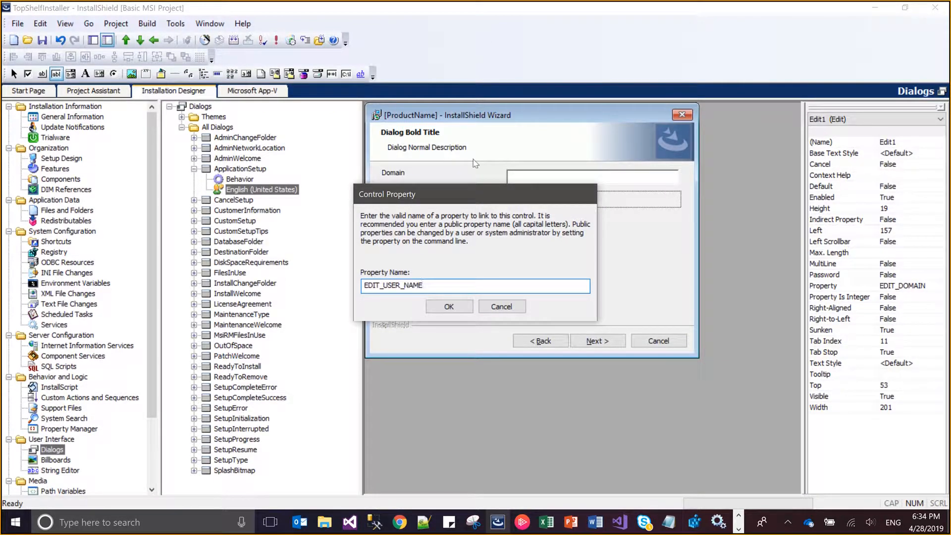
pyautogui.click(449, 307)
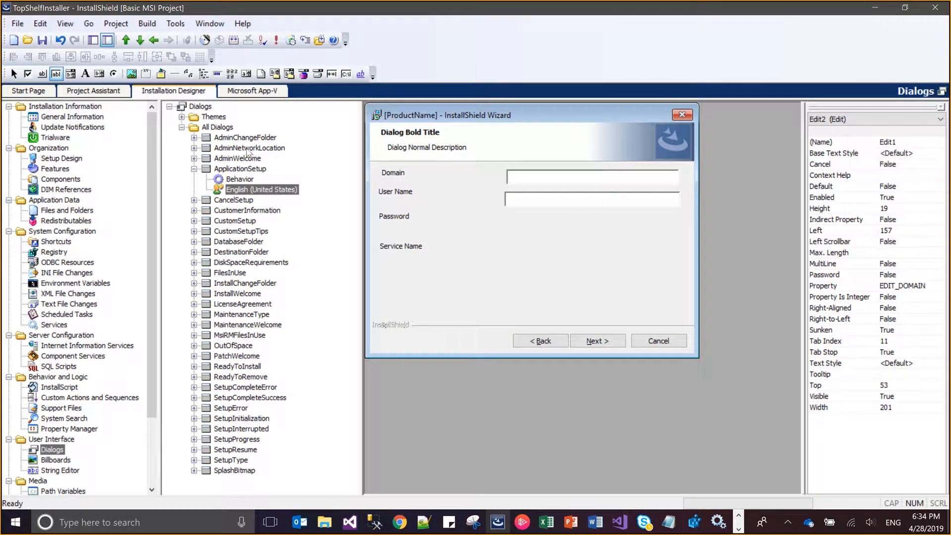
# Draw an edit field about 201 wide and 24 high beside Password, linked to EDIT_USER_PASSWORD from Notepad, and set its Password attribute to True
pyautogui.click(56, 74)
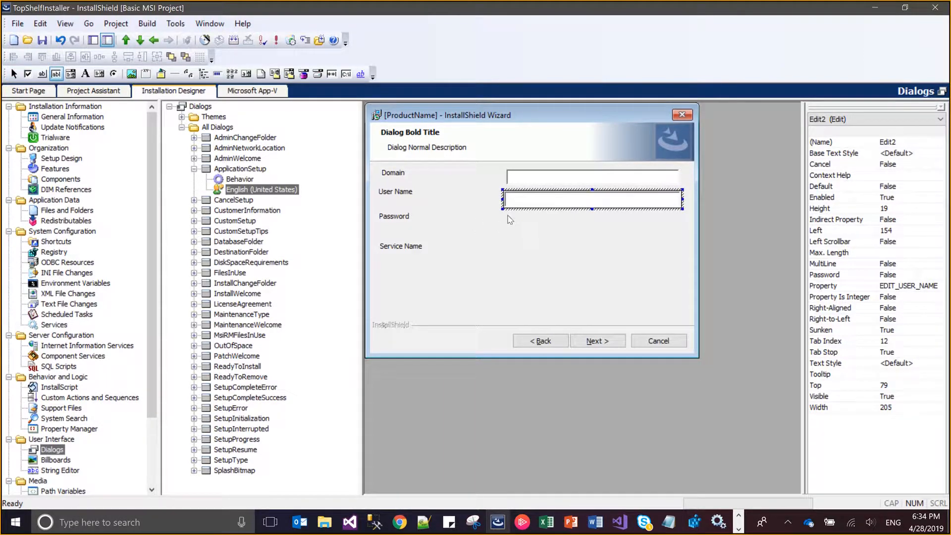
pyautogui.moveTo(507, 215); pyautogui.dragTo(678, 235)
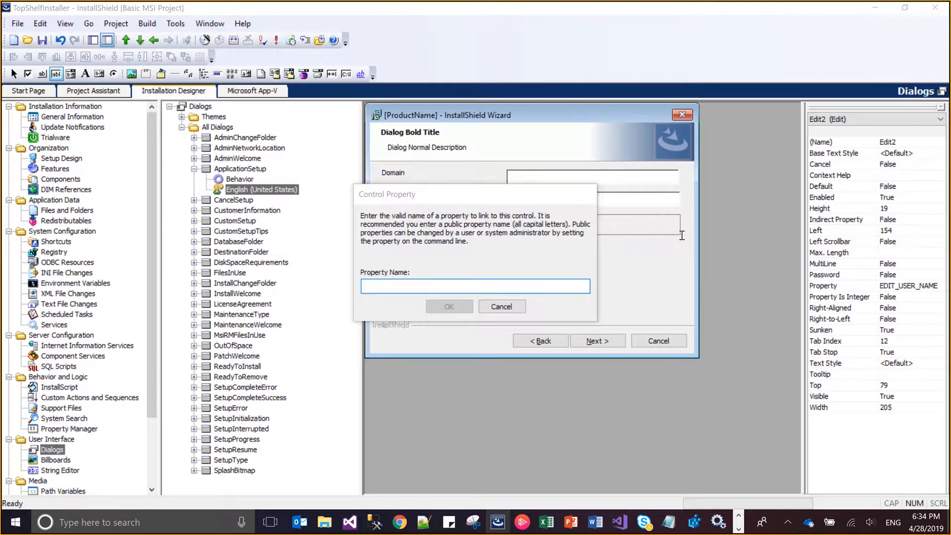
pyautogui.hotkey('alt', 'Tab')
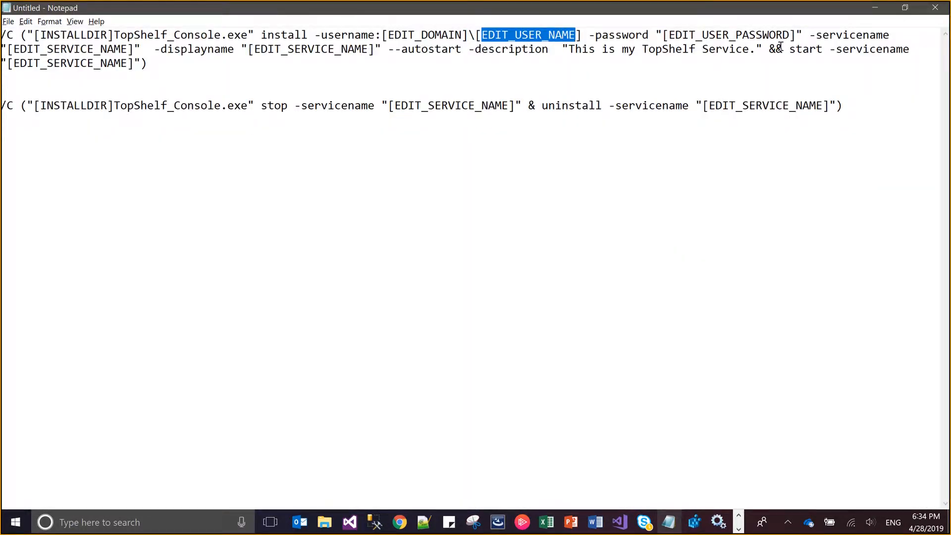
pyautogui.moveTo(793, 37); pyautogui.dragTo(670, 38)
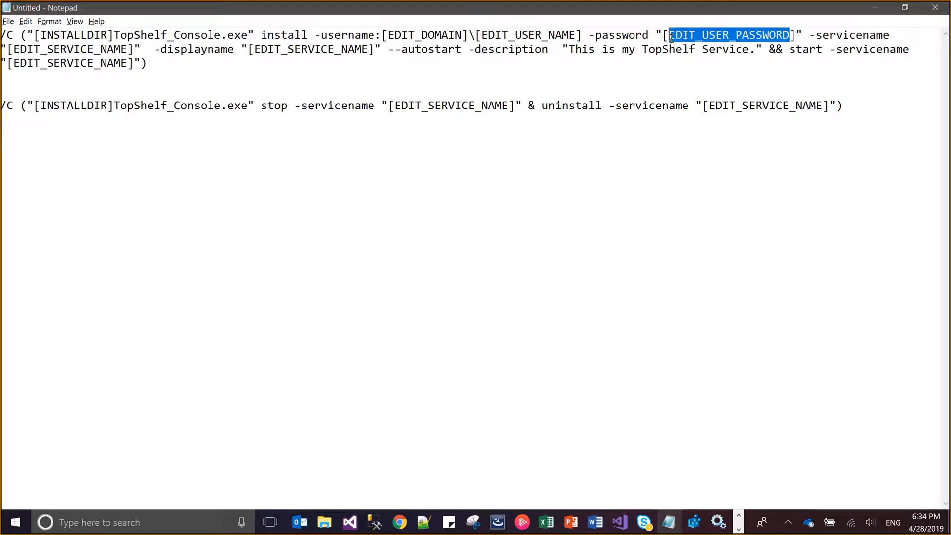
pyautogui.hotkey('ctrl', 'c')
pyautogui.hotkey('alt', 'Tab')
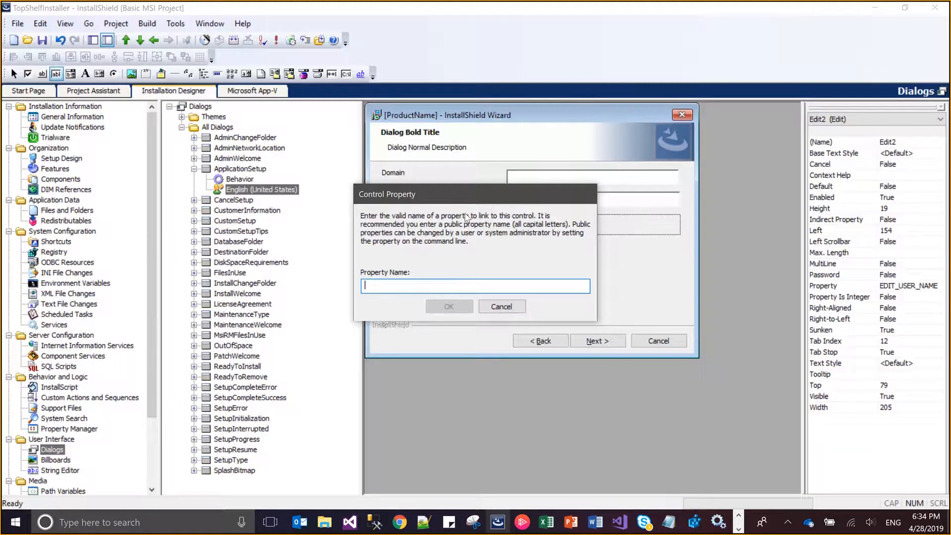
pyautogui.hotkey('ctrl', 'v')
pyautogui.click(460, 307)
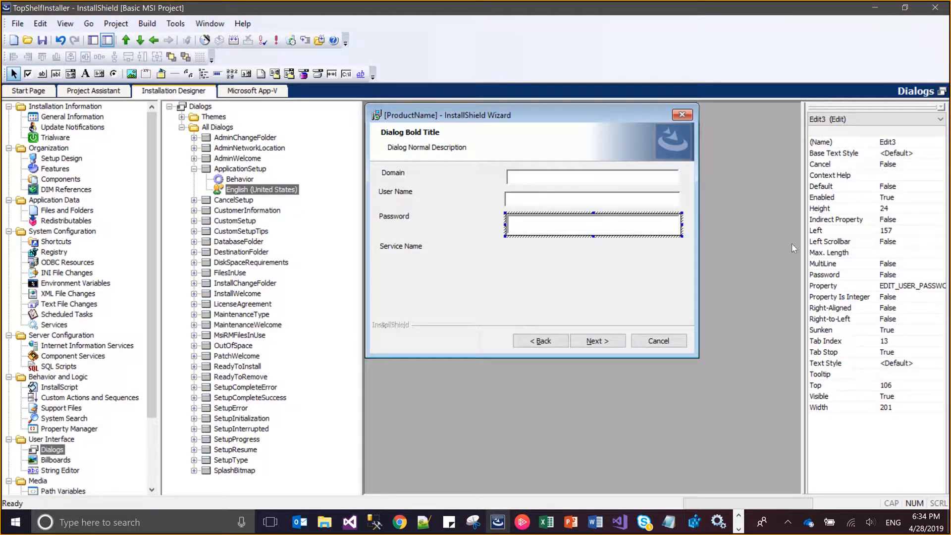
pyautogui.click(890, 275)
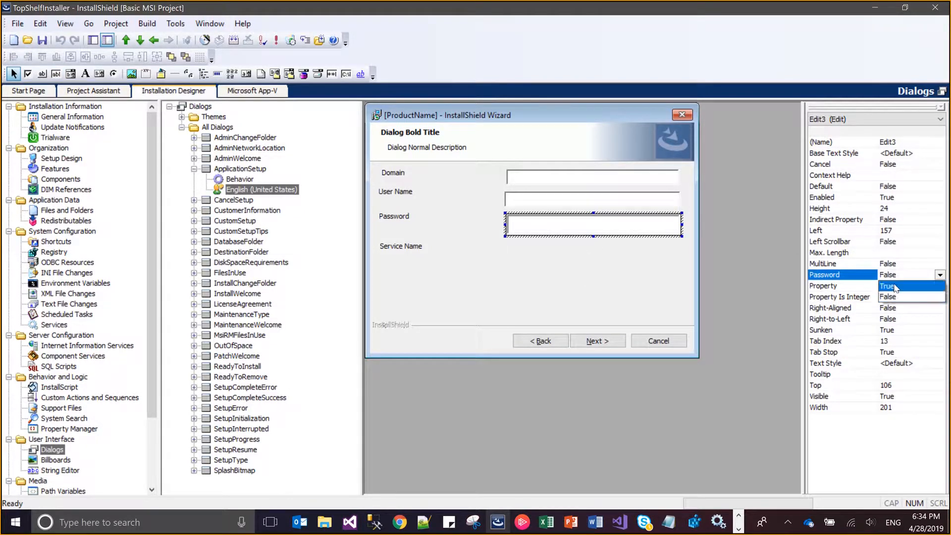
pyautogui.click(896, 288)
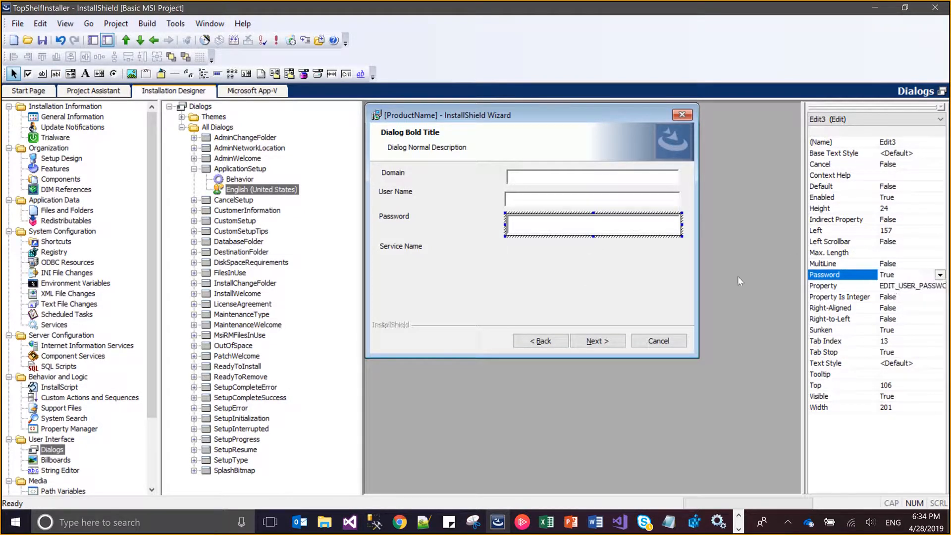
# Copy EDIT_SERVICE_NAME from Notepad and link it to a new edit field about 200 wide and 23 high beside Service Name
pyautogui.hotkey('alt', 'Tab')
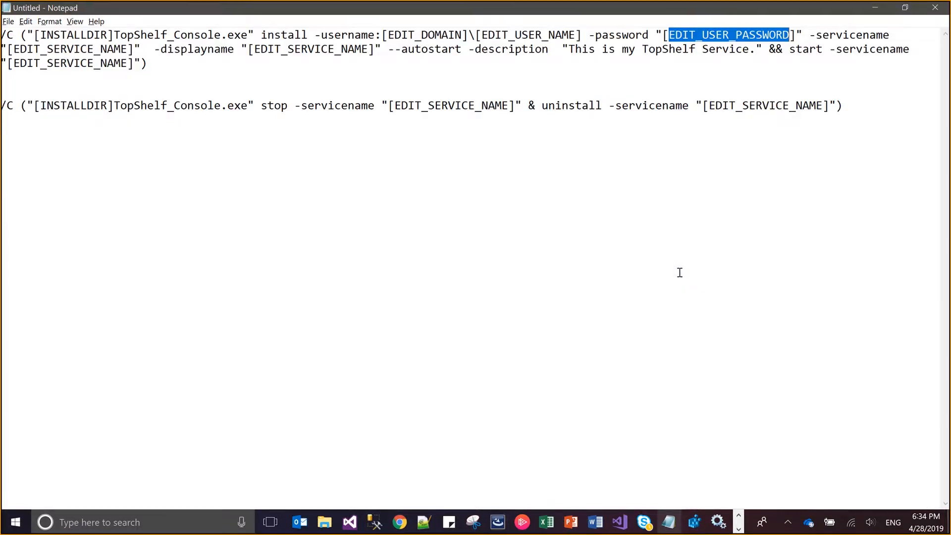
pyautogui.hotkey('alt', 'Tab')
pyautogui.hotkey('alt', 'Tab')
pyautogui.moveTo(371, 50); pyautogui.dragTo(256, 49)
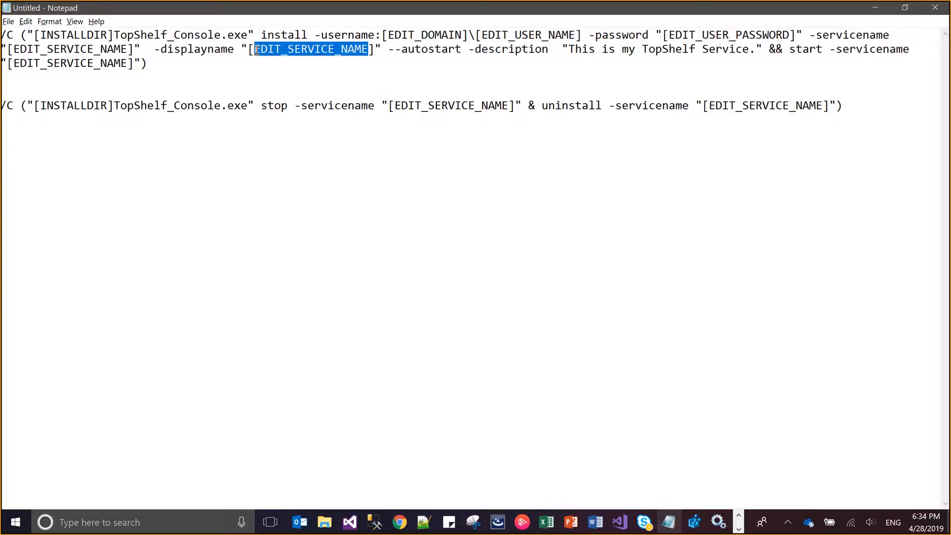
pyautogui.hotkey('alt', 'Tab')
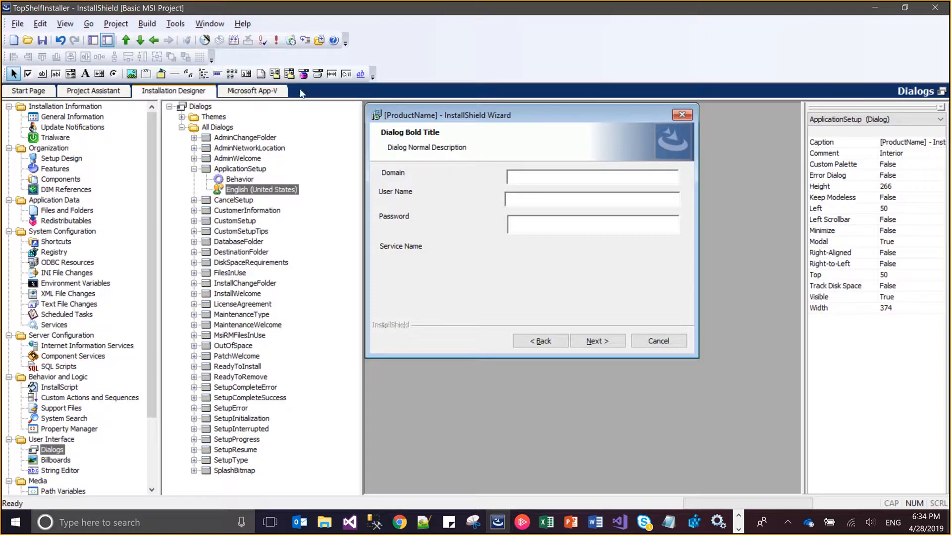
pyautogui.click(57, 74)
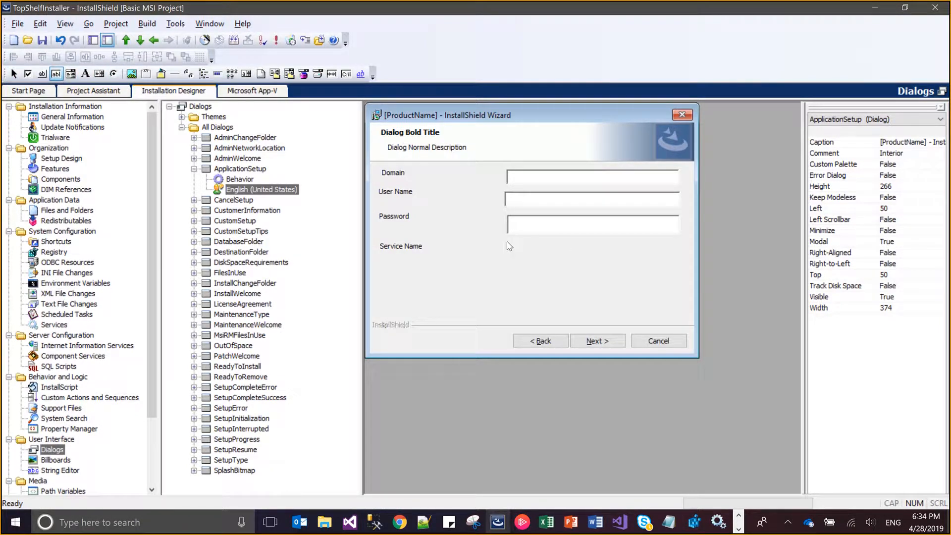
pyautogui.moveTo(505, 241); pyautogui.dragTo(679, 261)
pyautogui.hotkey('ctrl', 'v')
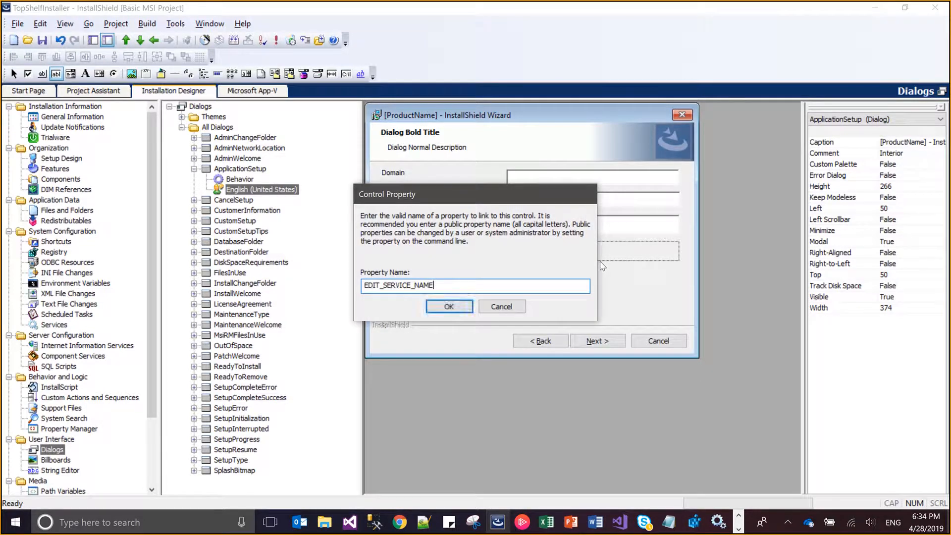
pyautogui.click(438, 310)
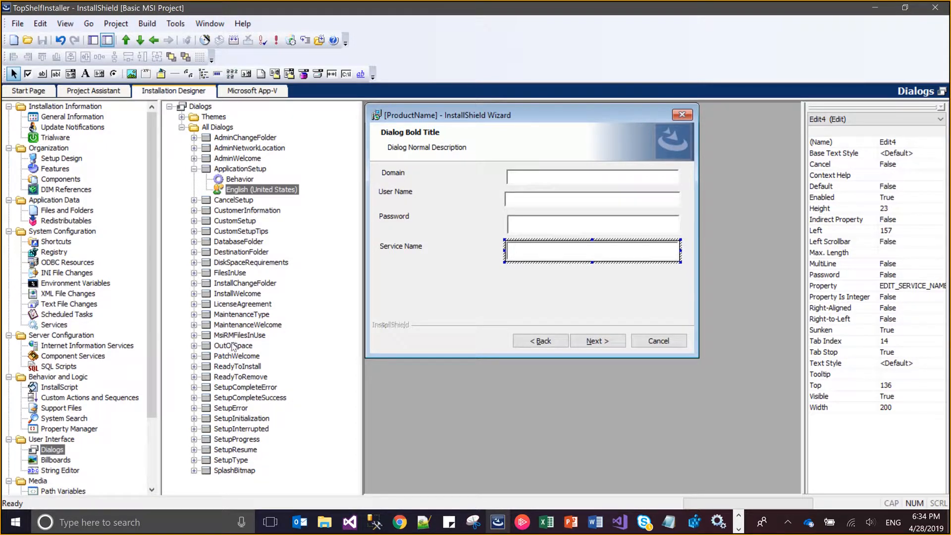
# In the InstallWelcome dialog's behavior, set the Next button's NewDialog argument to LicenseAgreement
pyautogui.click(234, 296)
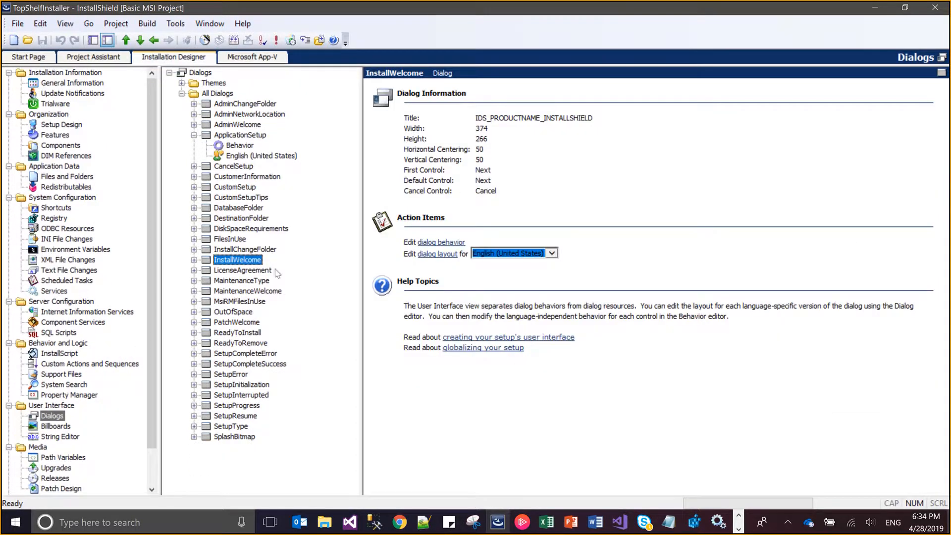
pyautogui.click(194, 260)
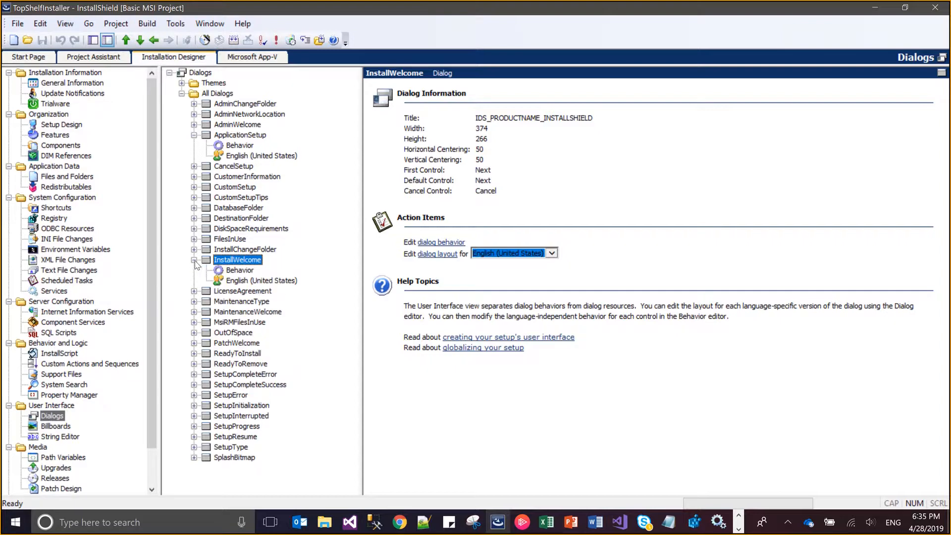
pyautogui.click(229, 271)
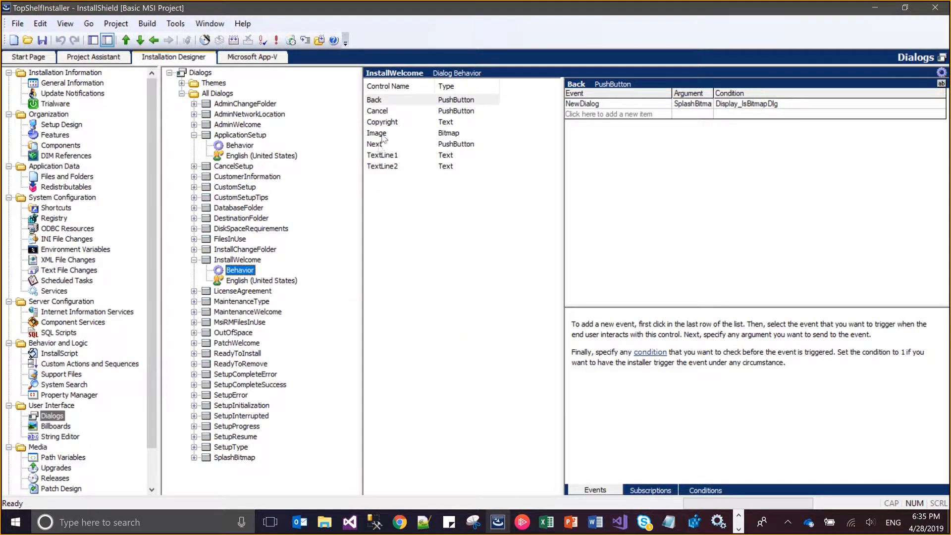
pyautogui.click(382, 104)
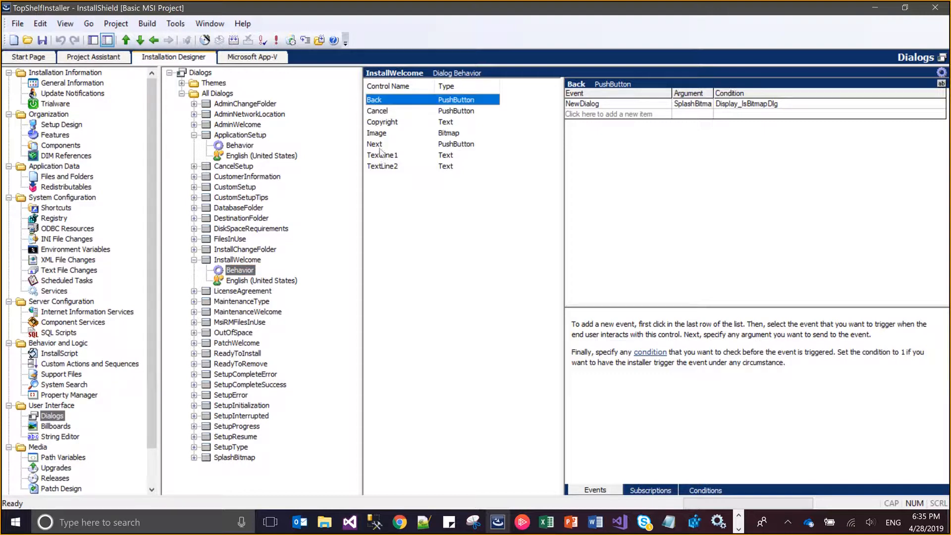
pyautogui.click(377, 145)
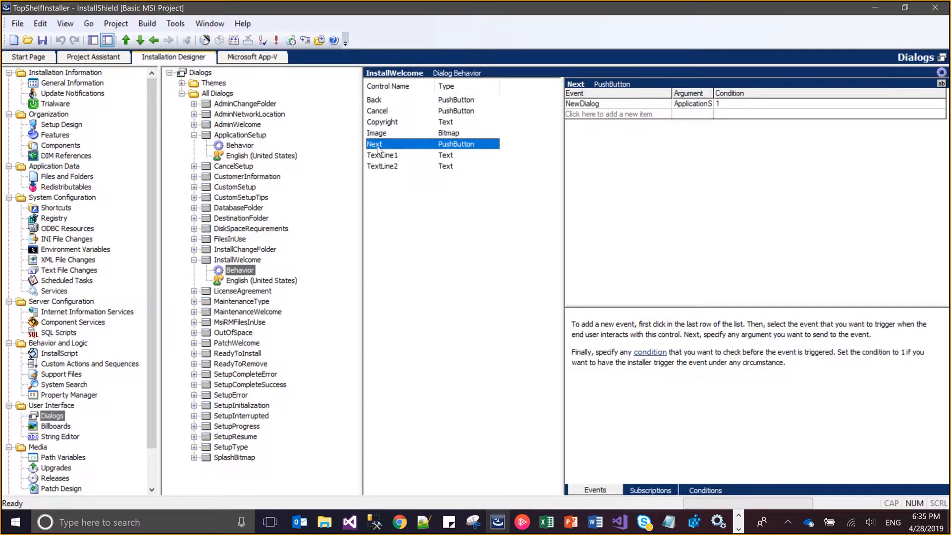
pyautogui.click(701, 105)
pyautogui.press('BackSpace')
pyautogui.write('l')
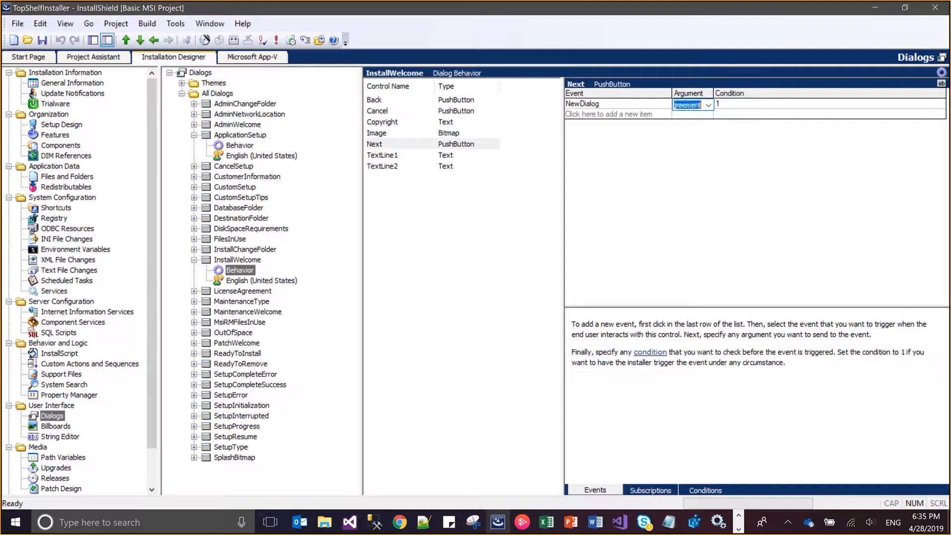
pyautogui.press('Return')
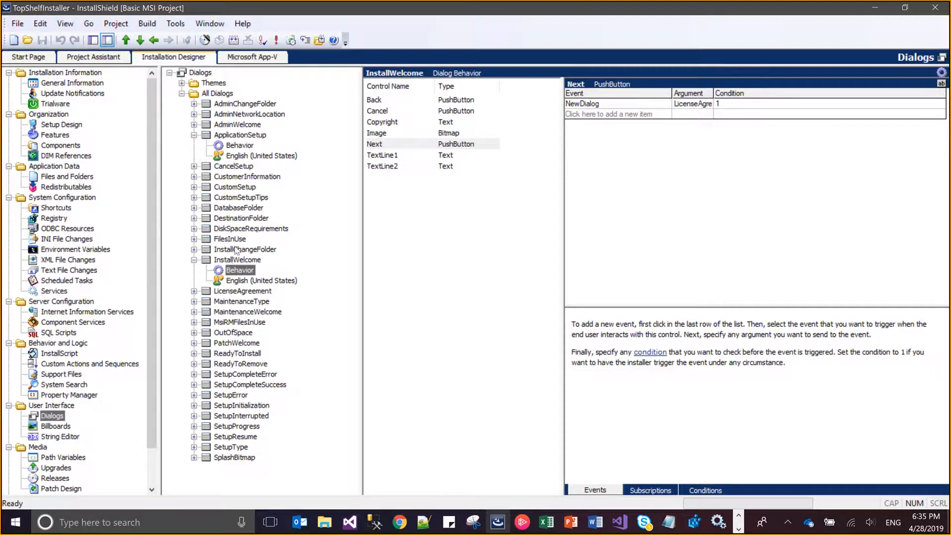
# In the LicenseAgreement dialog's behavior, set the Back button's NewDialog argument to InstallWelcome and save the project
pyautogui.click(243, 293)
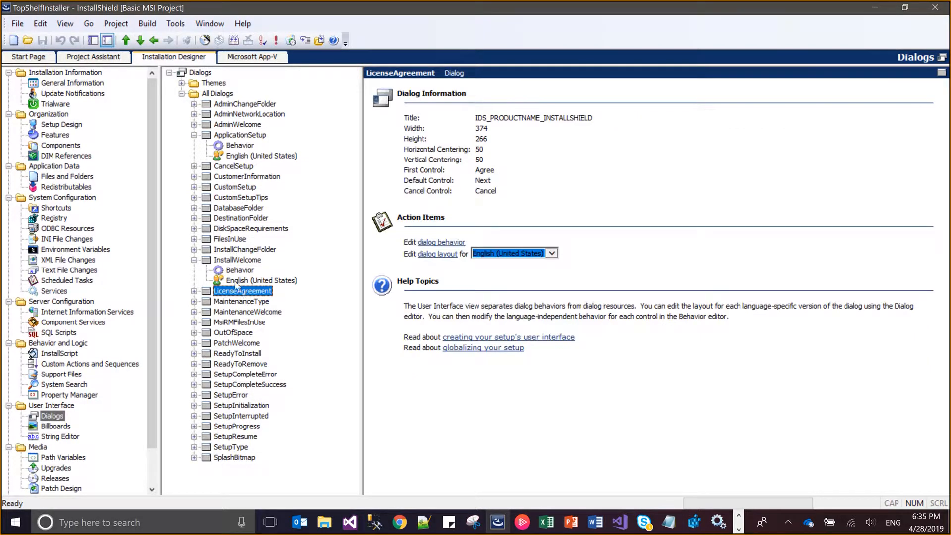
pyautogui.click(194, 292)
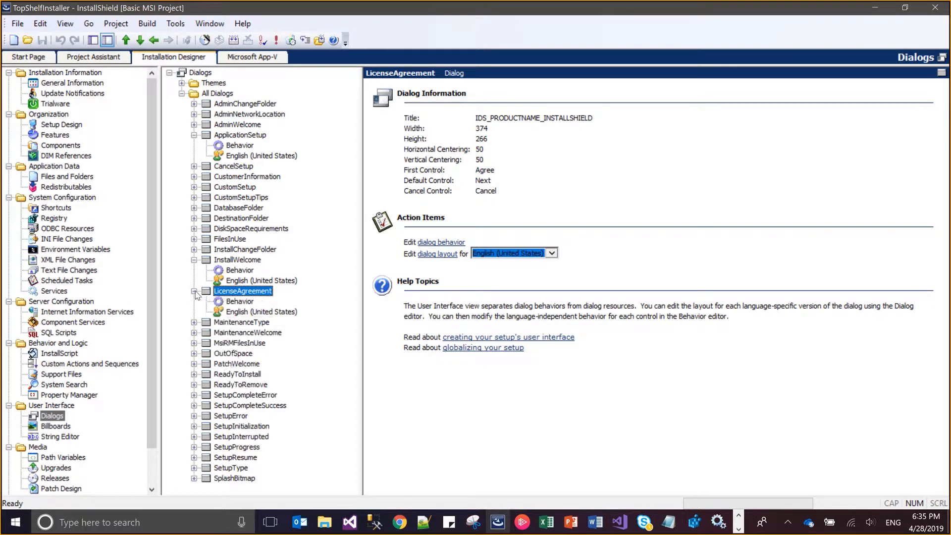
pyautogui.click(229, 303)
pyautogui.click(416, 111)
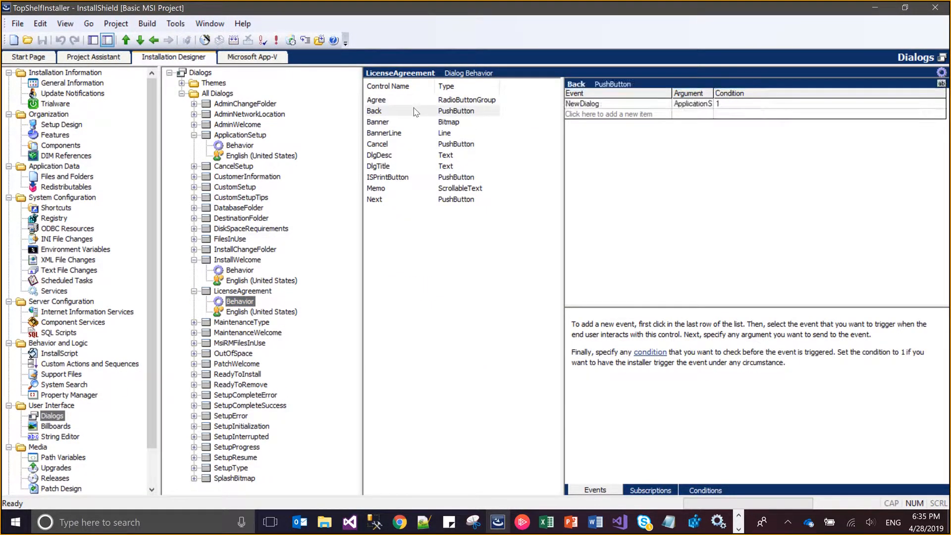
pyautogui.click(696, 105)
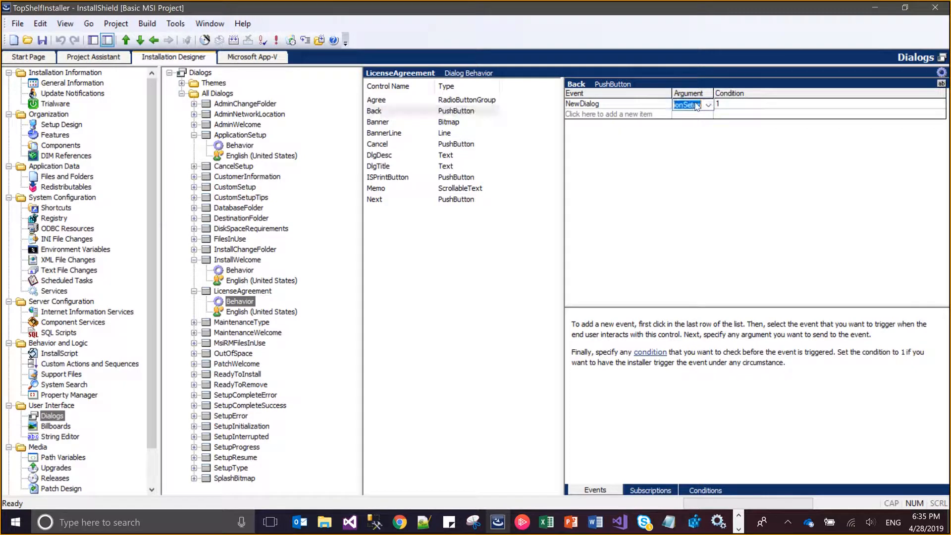
pyautogui.write('In')
pyautogui.press('Down')
pyautogui.press('Down')
pyautogui.hotkey('ctrl', 's')
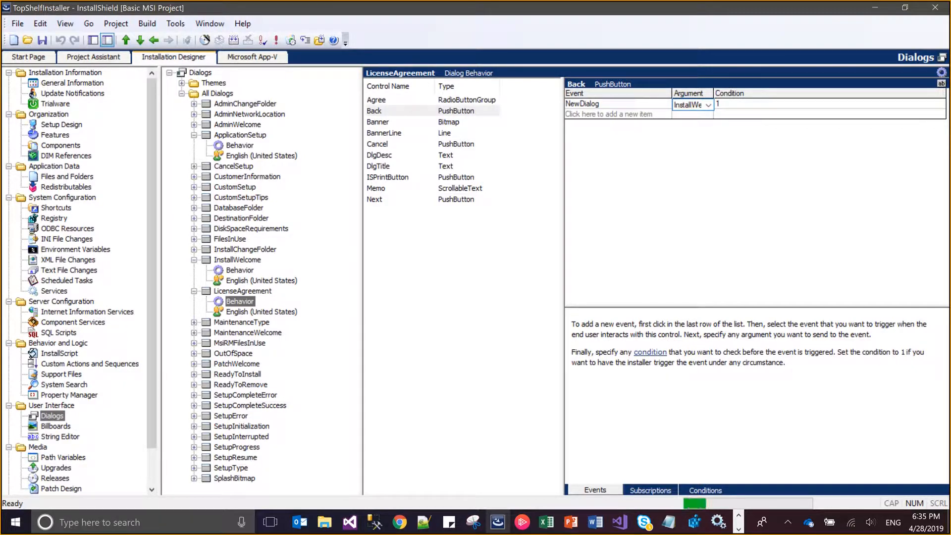
# Set the NewDialog argument of the LicenseAgreement dialog's Next button to DestinationFolder
pyautogui.click(376, 200)
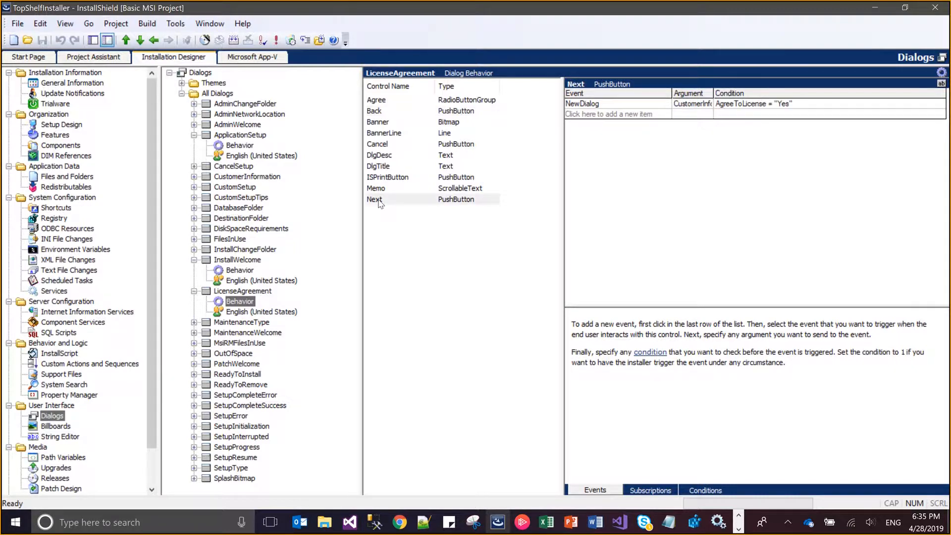
pyautogui.click(694, 105)
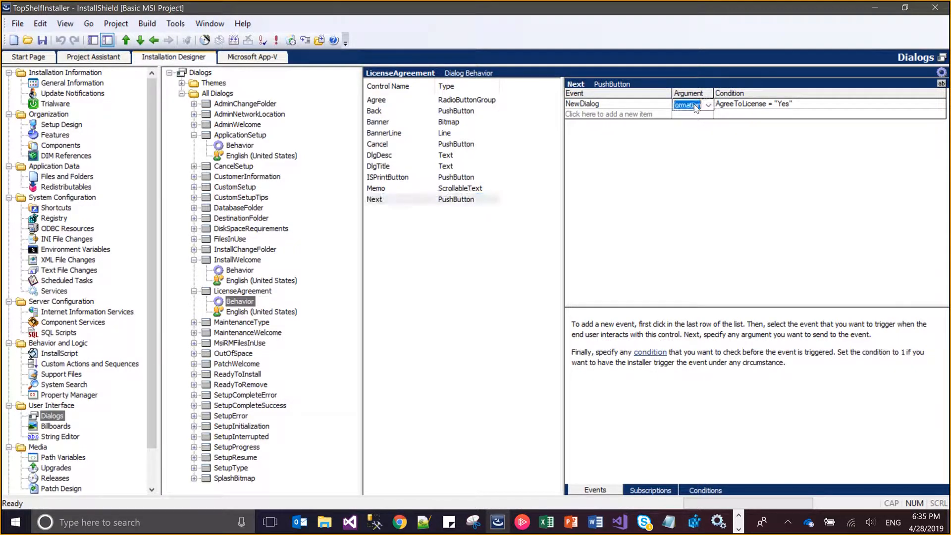
pyautogui.write('Dest')
pyautogui.press('Down')
pyautogui.press('Return')
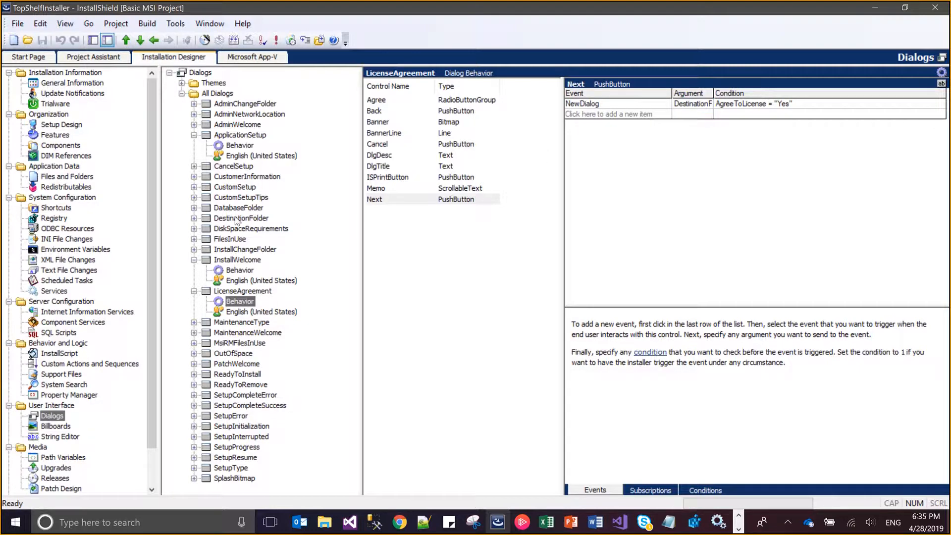
# In the DestinationFolder dialog's behavior, set the Back button's NewDialog argument to LicenseAgreement
pyautogui.click(194, 218)
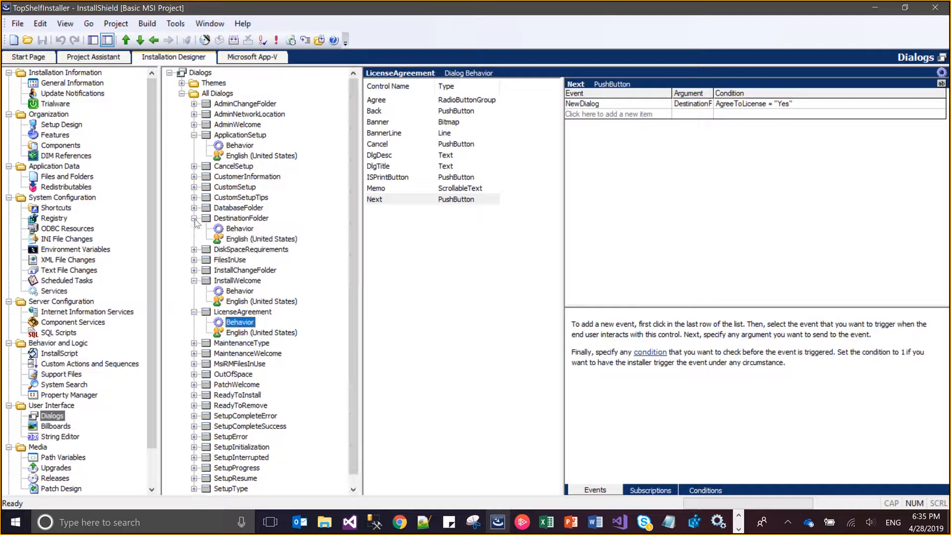
pyautogui.click(231, 228)
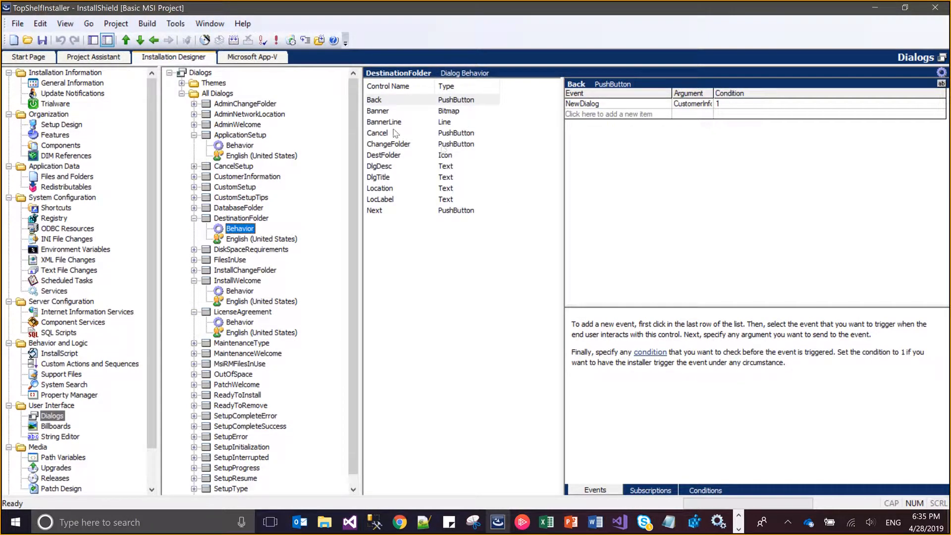
pyautogui.click(390, 104)
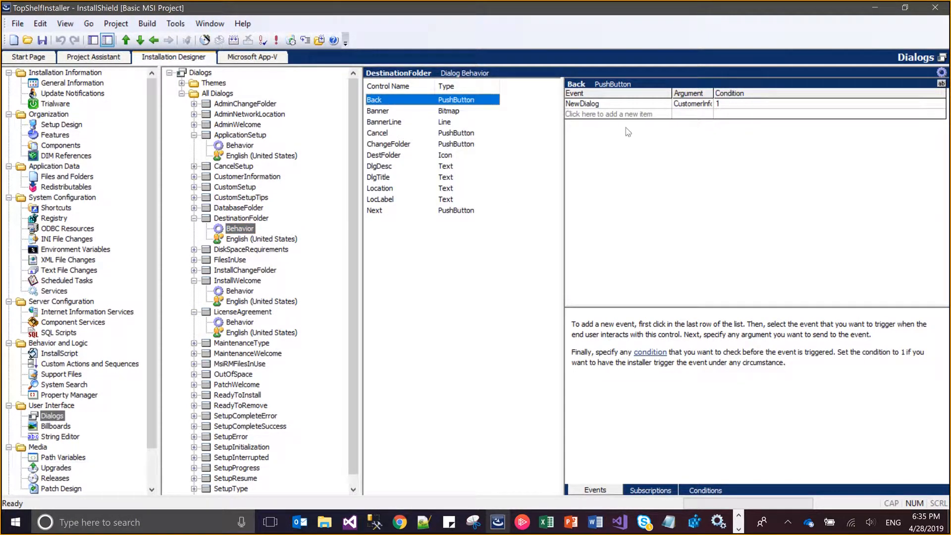
pyautogui.click(683, 106)
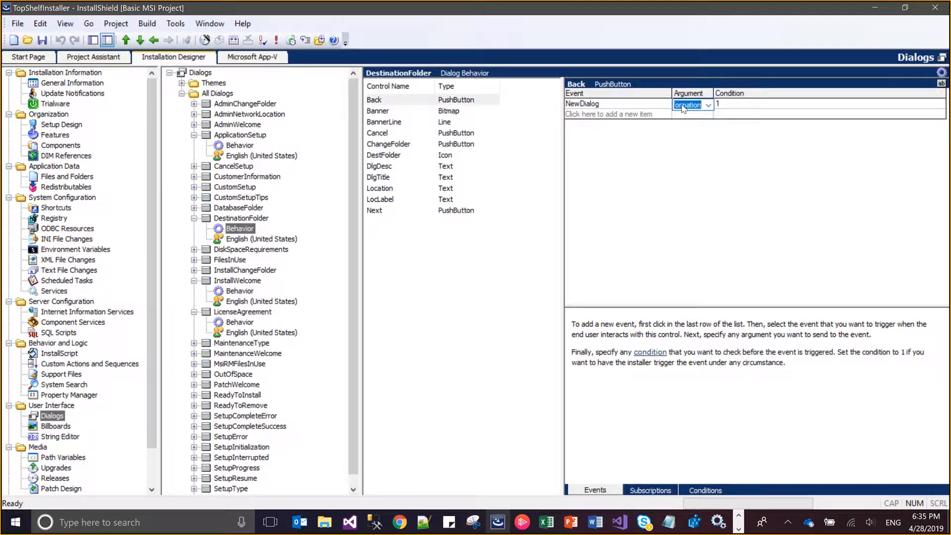
pyautogui.write('li')
pyautogui.press('Down')
pyautogui.press('Return')
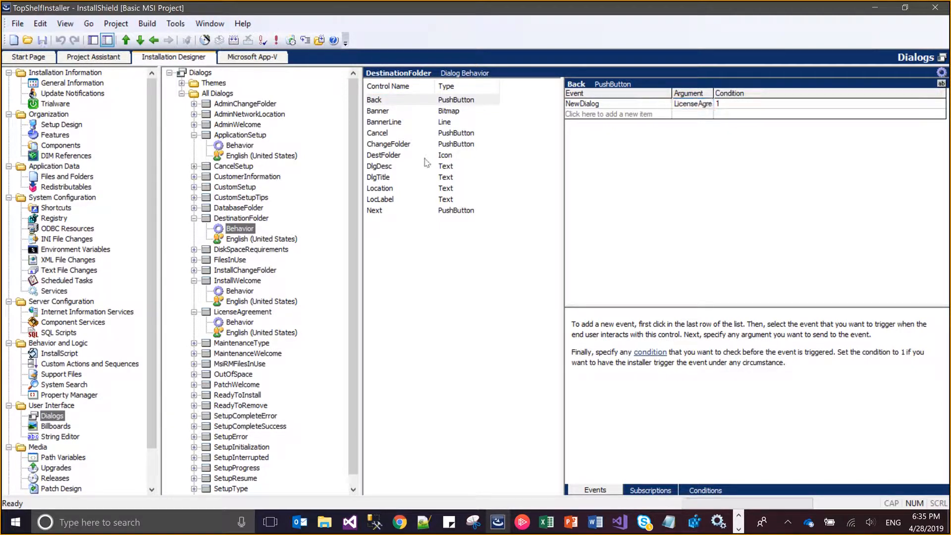
# Set the NewDialog argument of the DestinationFolder dialog's Next button to CustomerInformation
pyautogui.click(378, 211)
pyautogui.click(688, 105)
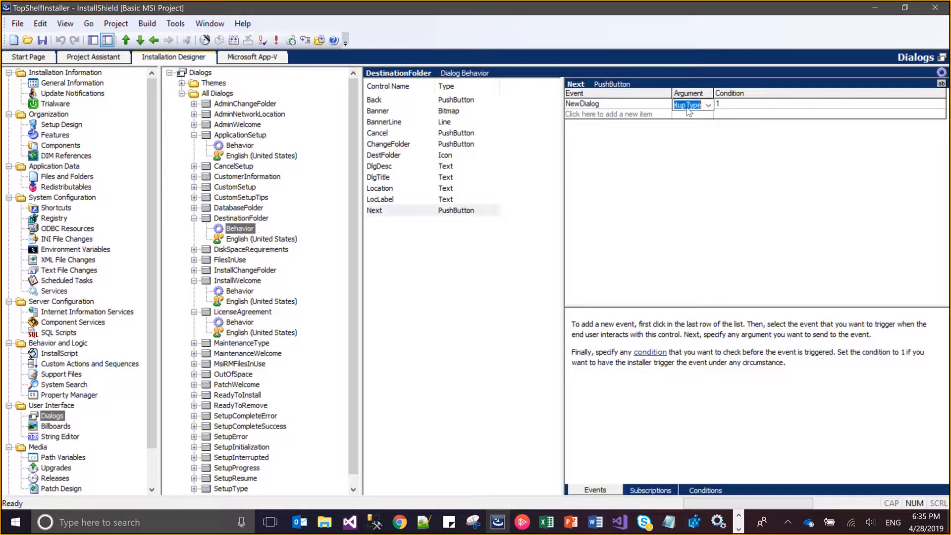
pyautogui.write('Cust')
pyautogui.press('Down')
pyautogui.press('Return')
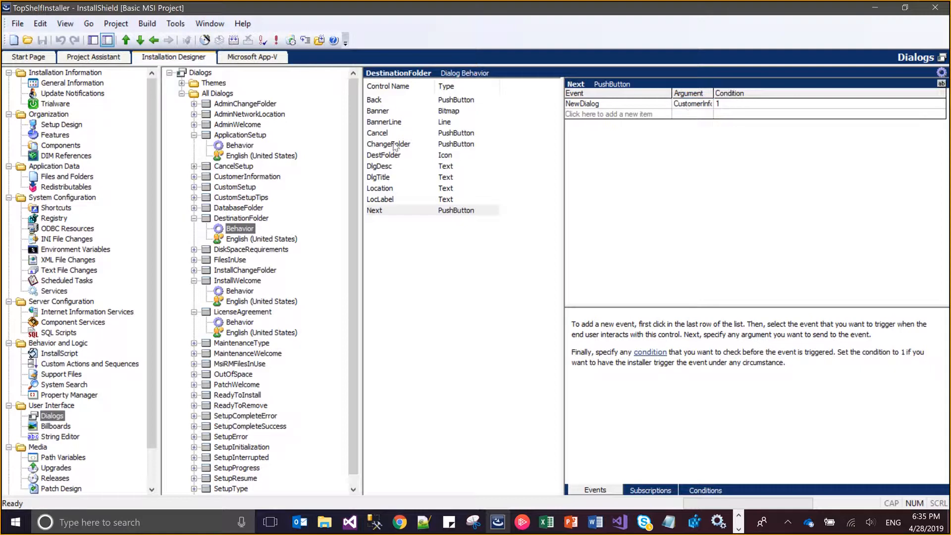
# In the CustomerInformation dialog's behavior, set the Back button's NewDialog argument to DestinationFolder
pyautogui.click(194, 177)
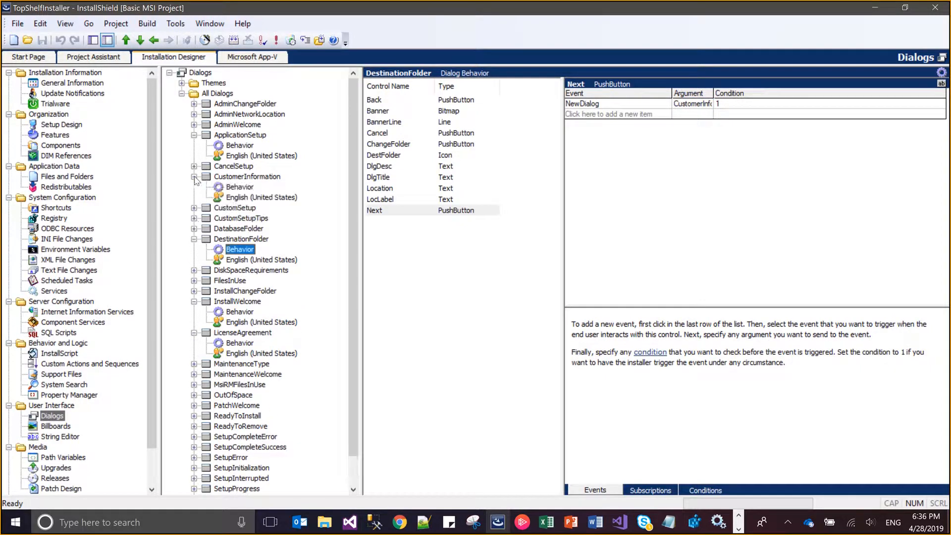
pyautogui.click(237, 187)
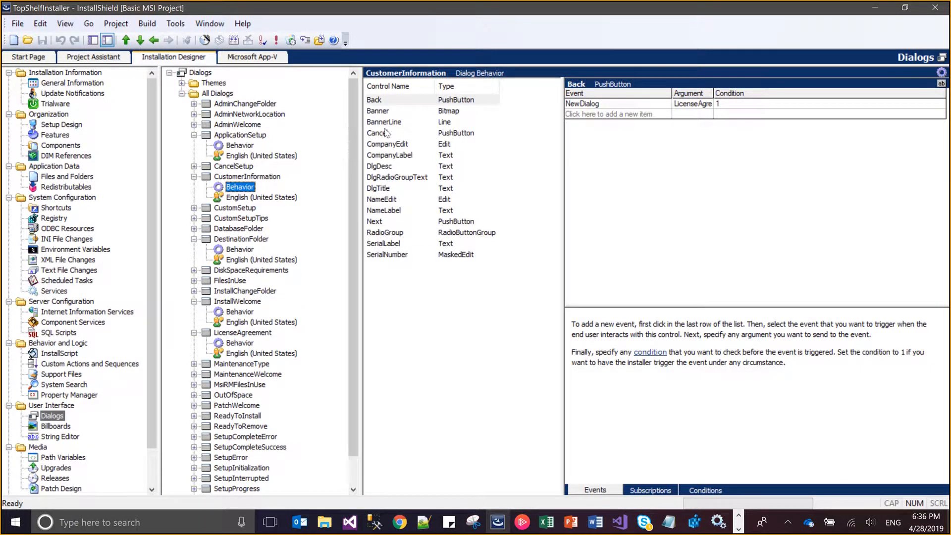
pyautogui.click(386, 101)
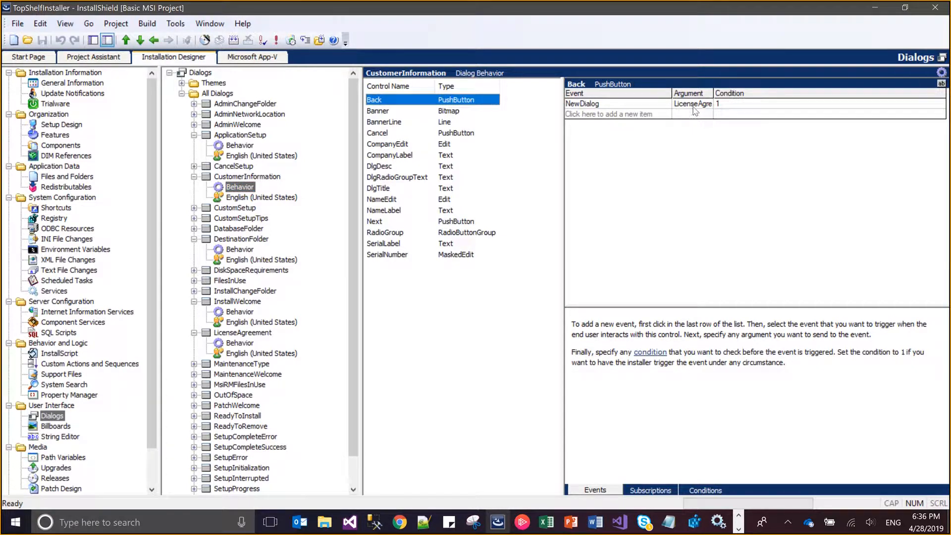
pyautogui.click(708, 105)
pyautogui.write('De')
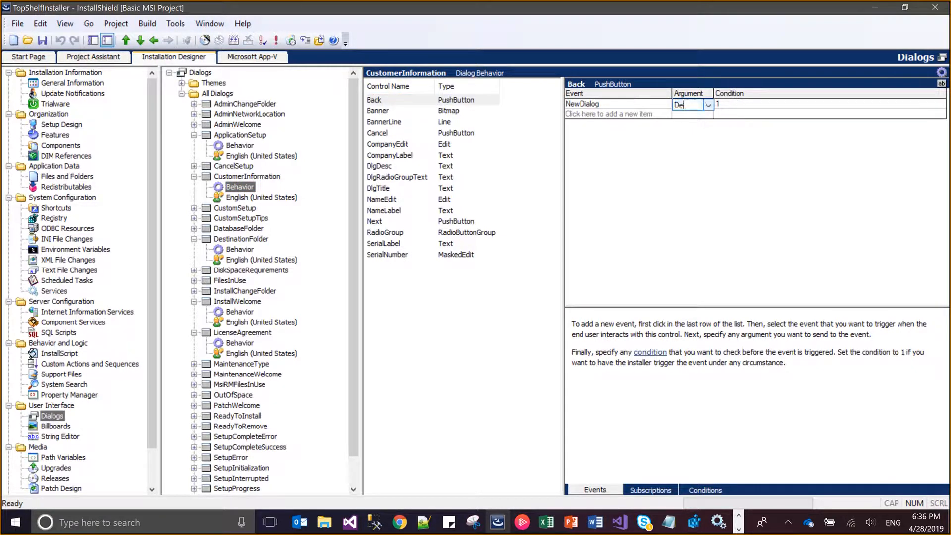
pyautogui.write('st')
pyautogui.press('Return')
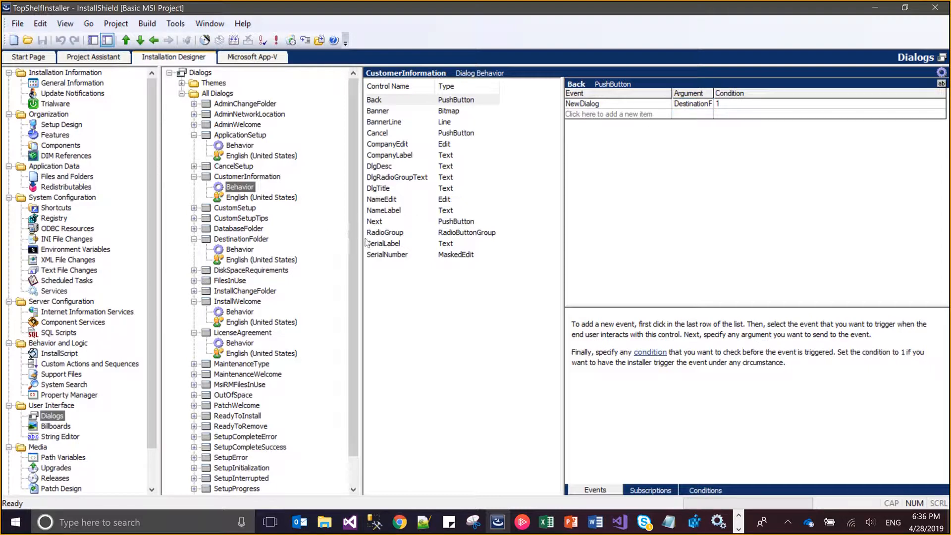
# Check which dialog the NewDialog event of the CustomerInformation dialog's Next button leads to
pyautogui.click(378, 226)
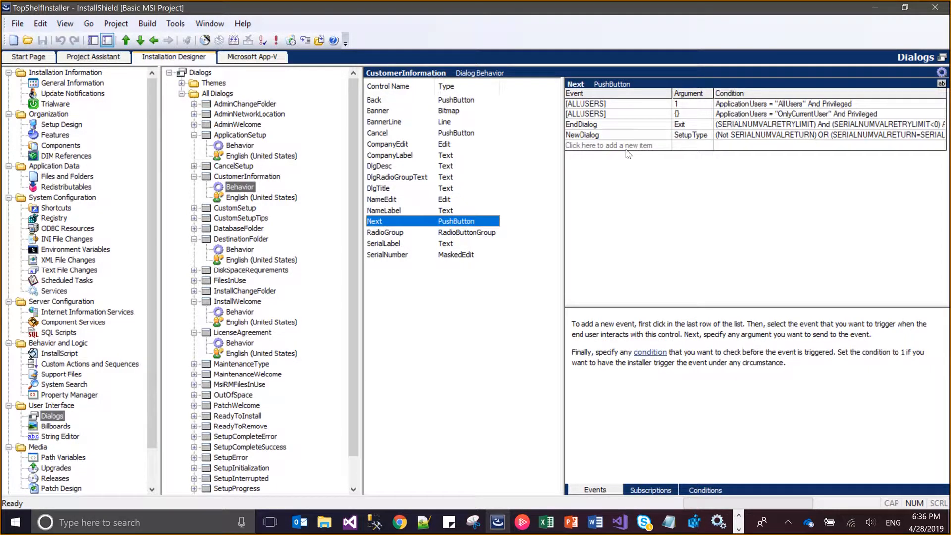
pyautogui.click(706, 136)
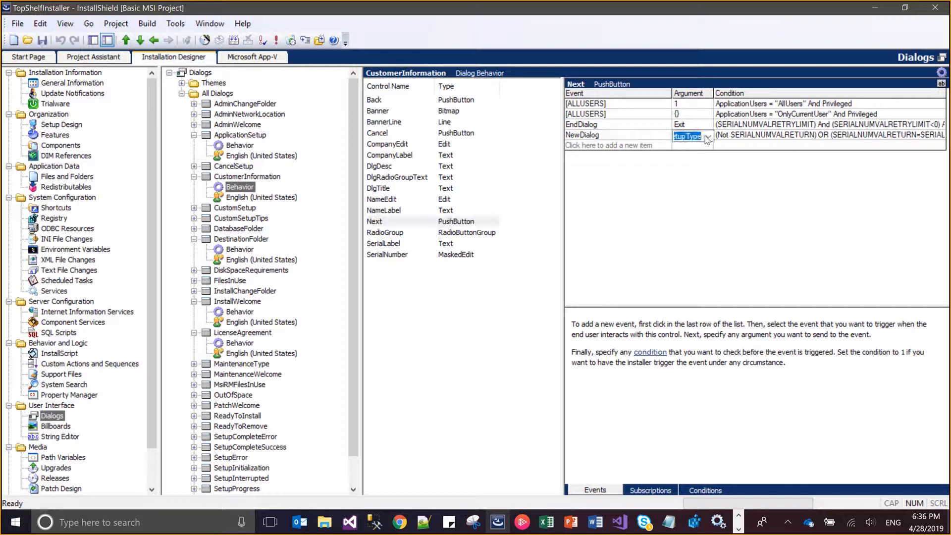
pyautogui.click(710, 171)
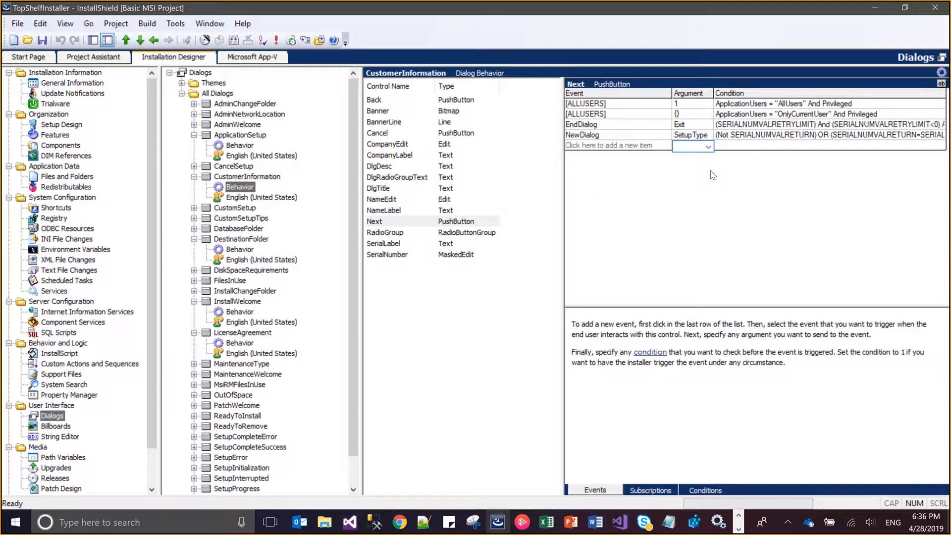
pyautogui.click(505, 281)
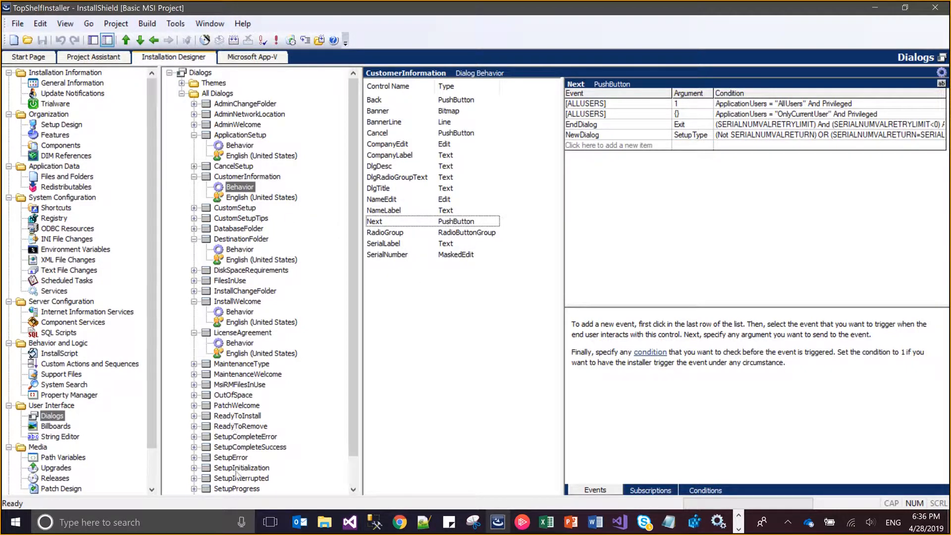
# In the SetupType dialog's behavior, set the Next button's NewDialog argument to ApplicationSetup for the condition _IsSetupTypeMin <> "Custom"
pyautogui.click(351, 492)
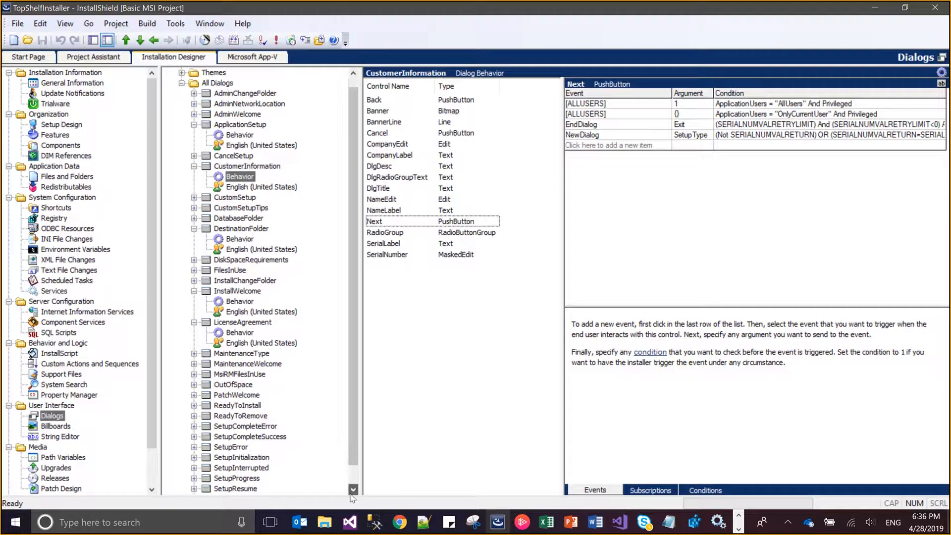
pyautogui.click(352, 492)
pyautogui.click(352, 491)
pyautogui.click(200, 479)
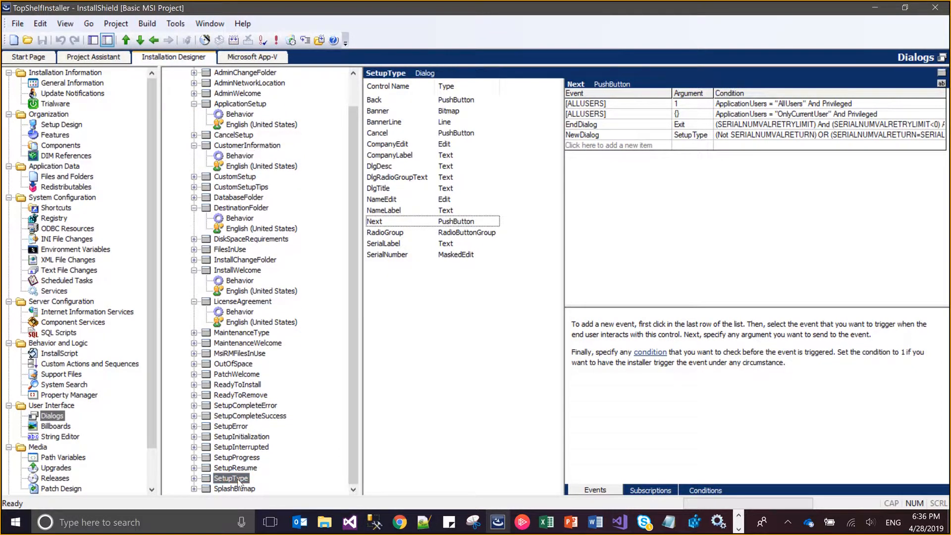
pyautogui.click(194, 479)
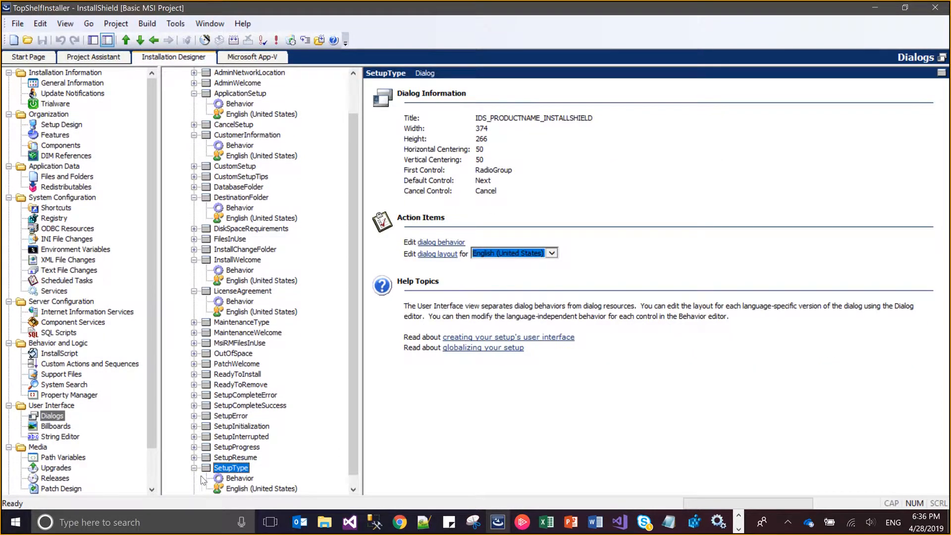
pyautogui.click(229, 478)
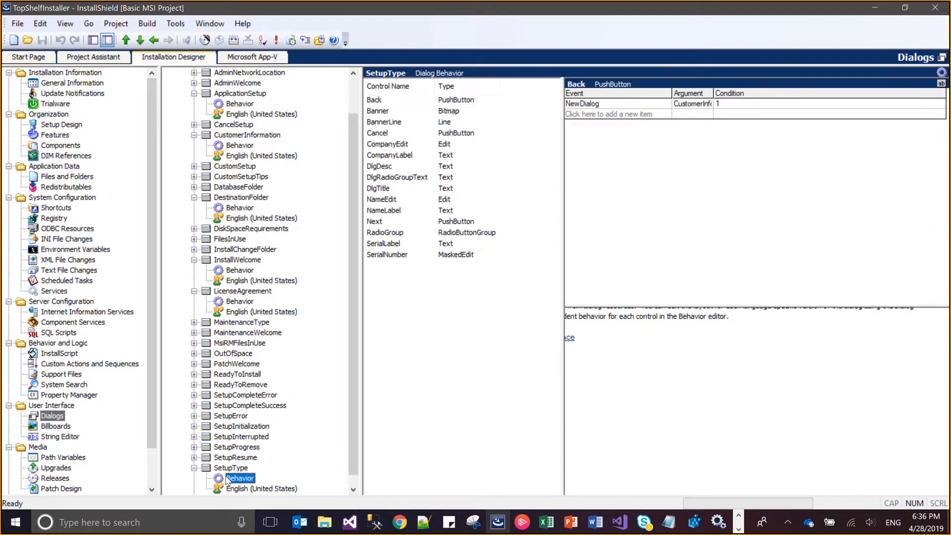
pyautogui.click(429, 102)
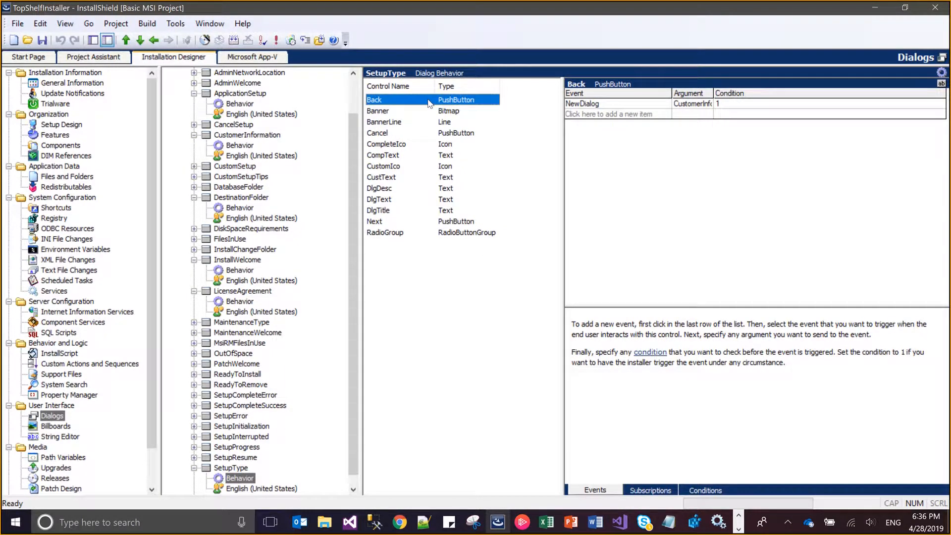
pyautogui.click(445, 224)
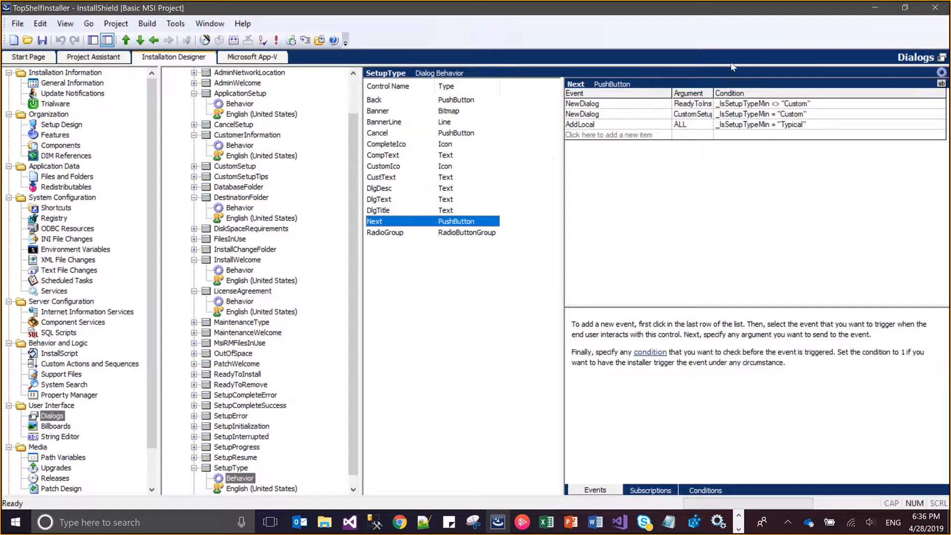
pyautogui.click(710, 105)
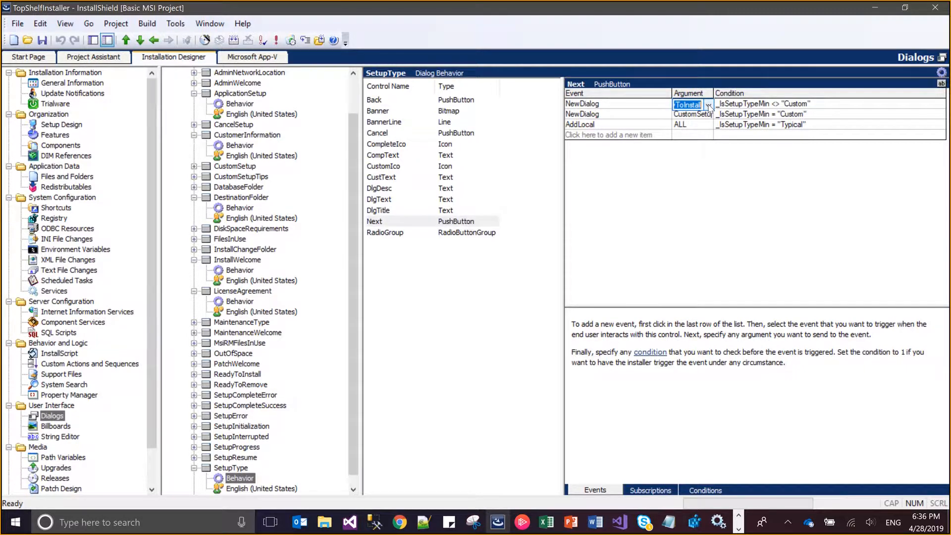
pyautogui.write('Appli')
pyautogui.press('Down')
pyautogui.press('Return')
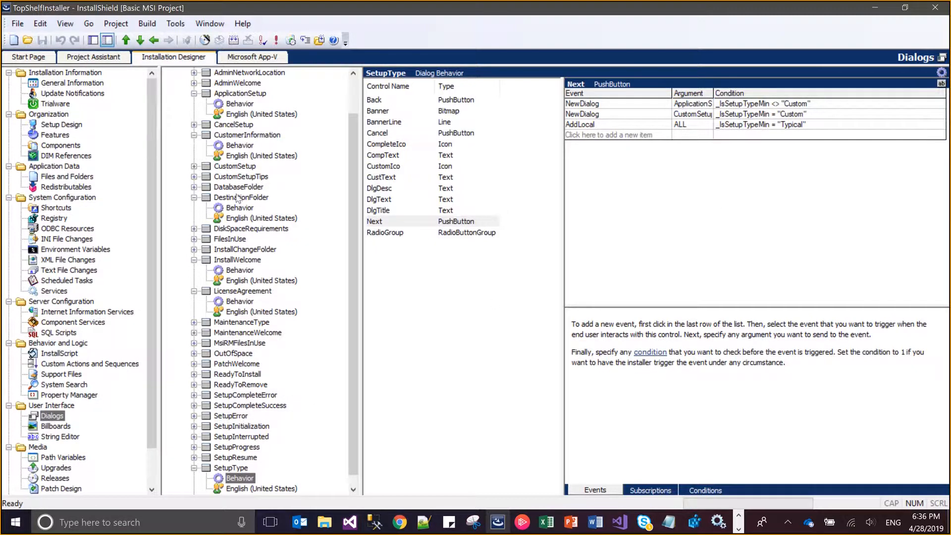
# In the CustomSetup dialog's behavior, set the Next button's NewDialog argument to ApplicationSetup for the condition OutOfNoRbDiskSpace <> 1
pyautogui.doubleClick(233, 167)
pyautogui.click(237, 177)
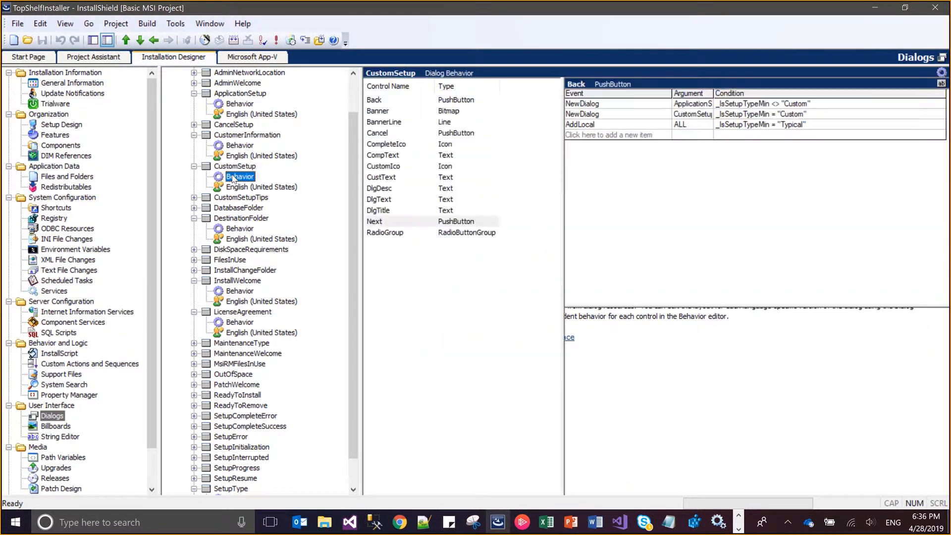
pyautogui.click(418, 103)
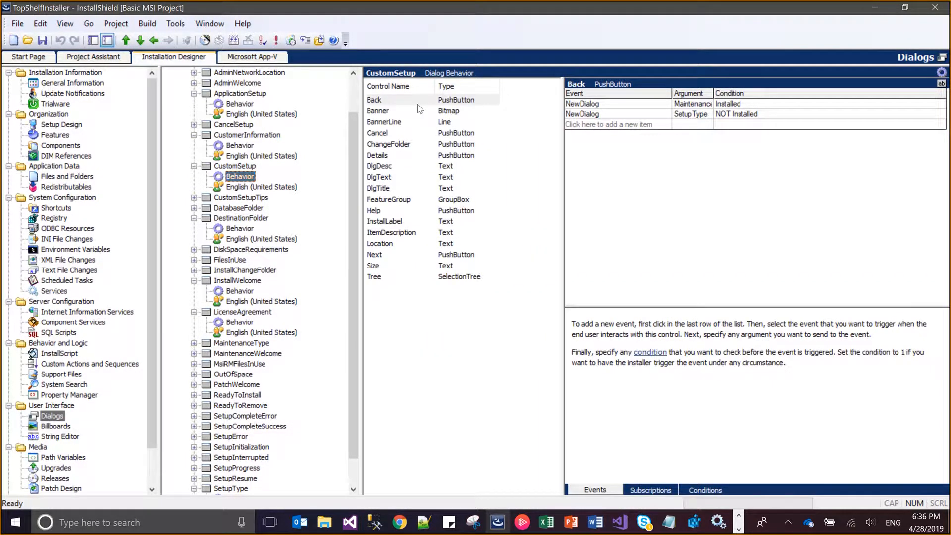
pyautogui.click(425, 258)
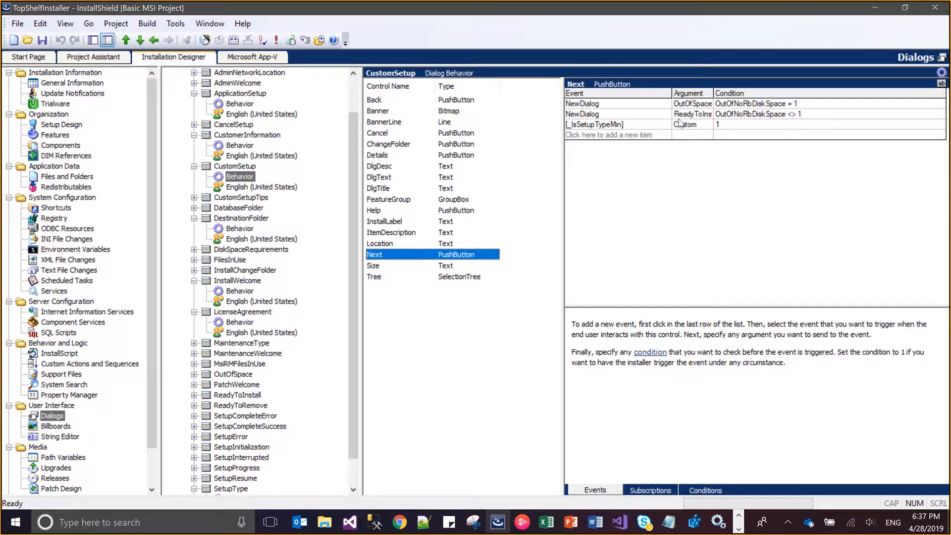
pyautogui.click(701, 115)
pyautogui.click(707, 116)
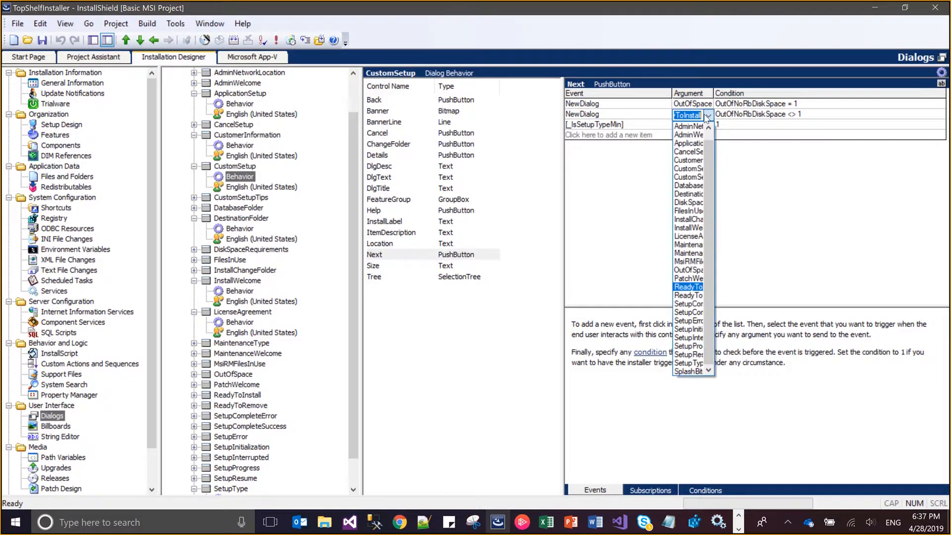
pyautogui.write('Appli')
pyautogui.press('Down')
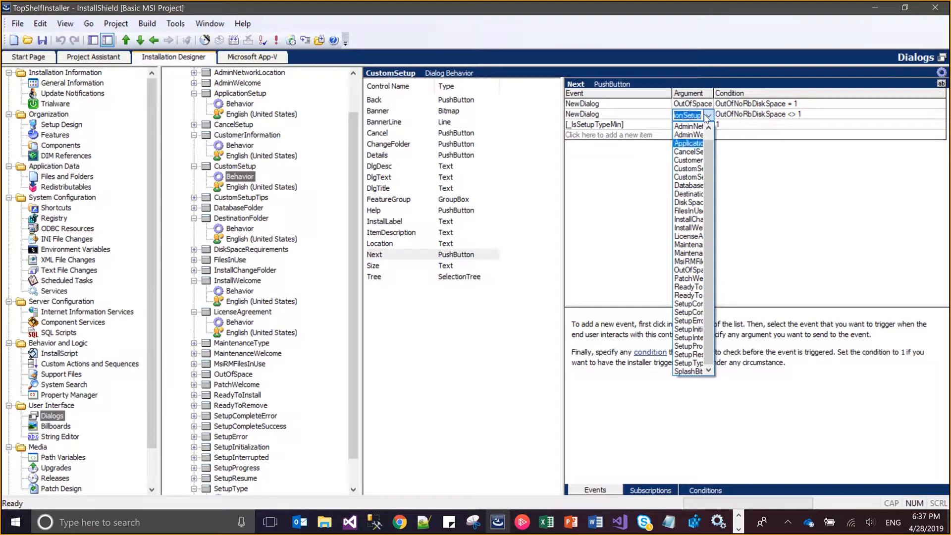
pyautogui.press('Return')
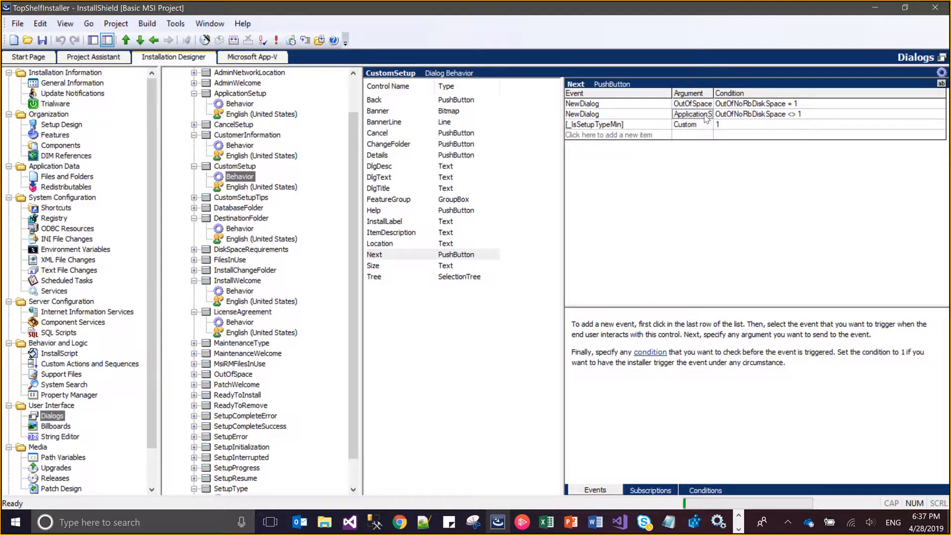
# In the ApplicationSetup dialog's behavior, set the Back button's NewDialog argument to SetupType
pyautogui.click(239, 103)
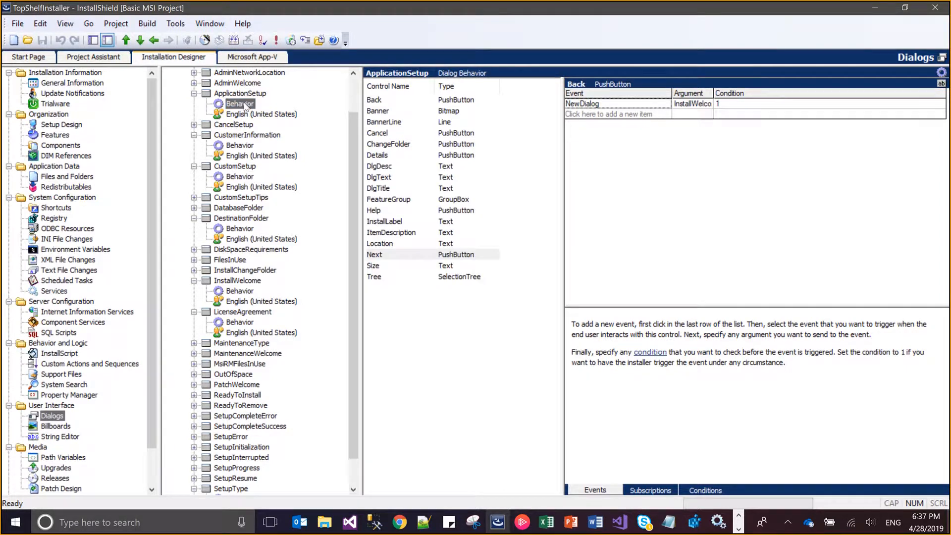
pyautogui.click(447, 100)
pyautogui.click(694, 107)
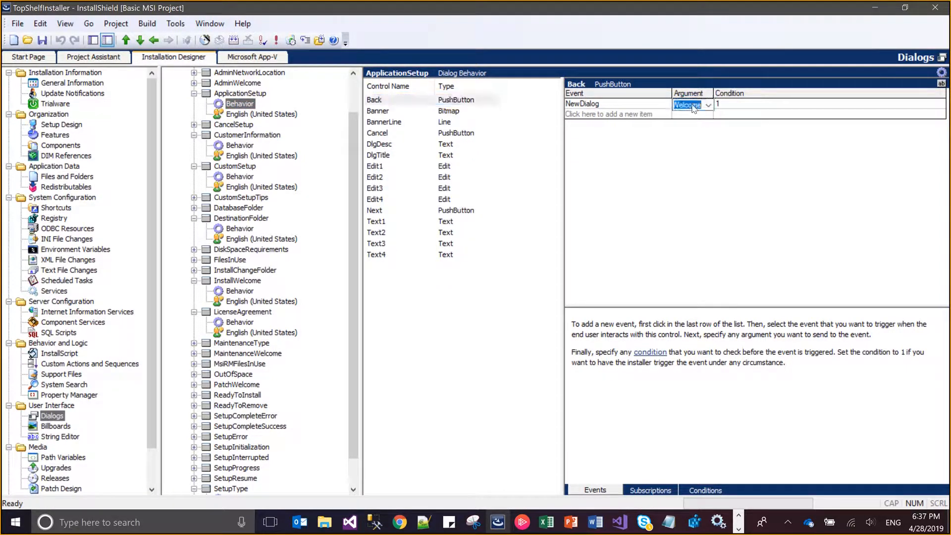
pyautogui.write('SetupE')
pyautogui.press('Down')
pyautogui.press('Down')
pyautogui.press('Down')
pyautogui.press('Down')
pyautogui.press('Return')
# Set the NewDialog argument of the ApplicationSetup dialog's Next button to ReadyToInstall
pyautogui.click(379, 212)
pyautogui.click(700, 106)
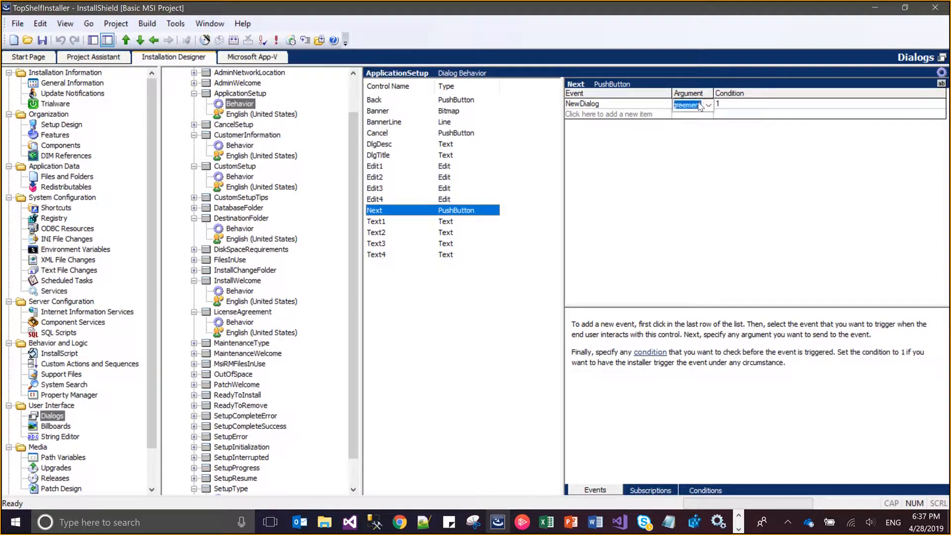
pyautogui.write('Read')
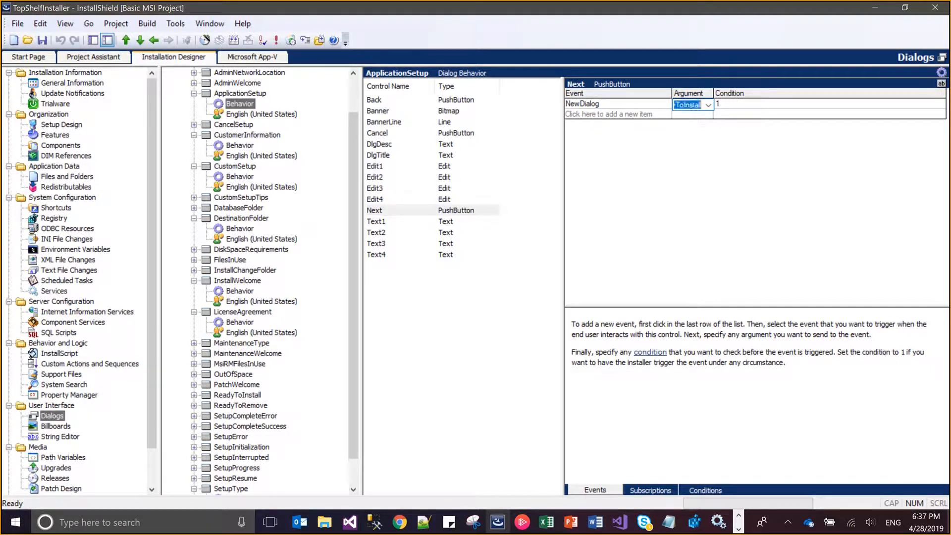
pyautogui.write('yToInstall')
pyautogui.press('Return')
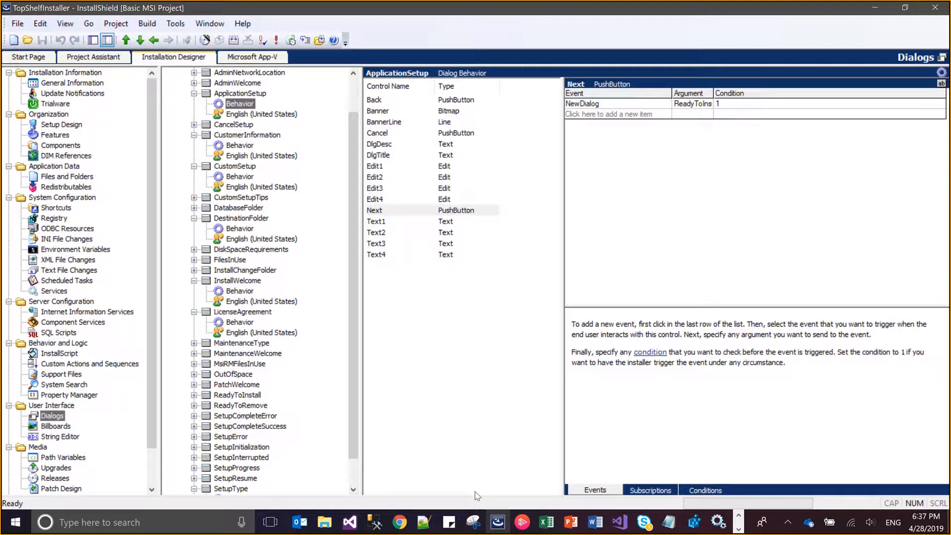
# Switch to Notepad and review how the TopShelf_Console.exe install and uninstall commands use the service name property
pyautogui.click(665, 530)
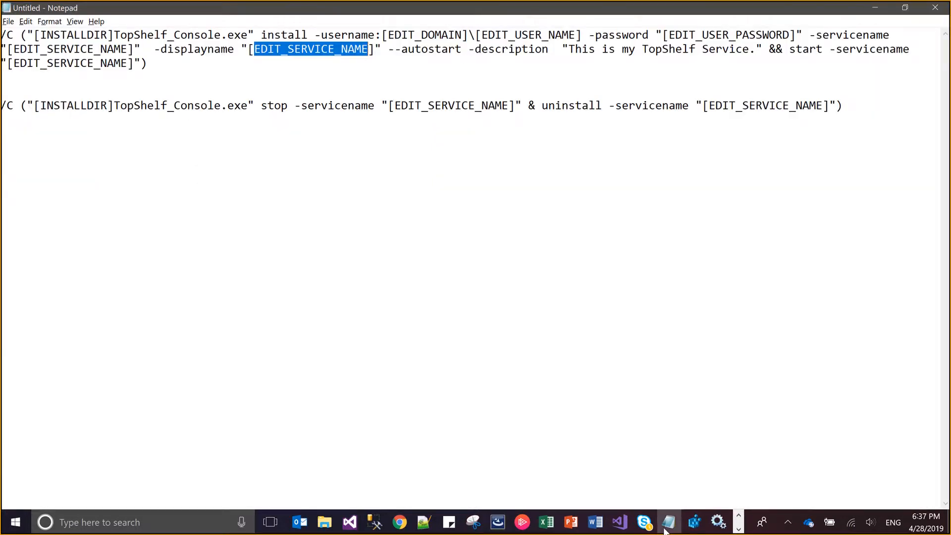
pyautogui.click(211, 61)
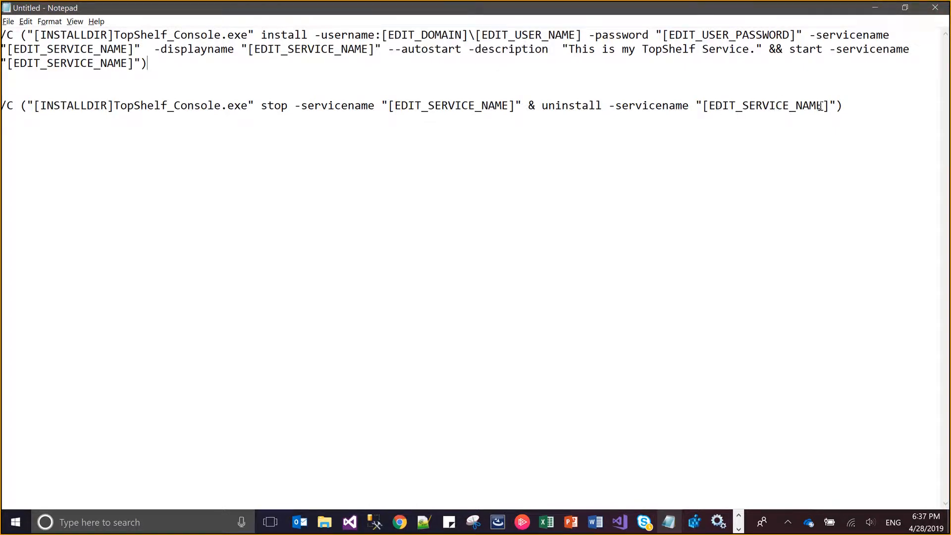
pyautogui.hotkey('alt', 'Tab')
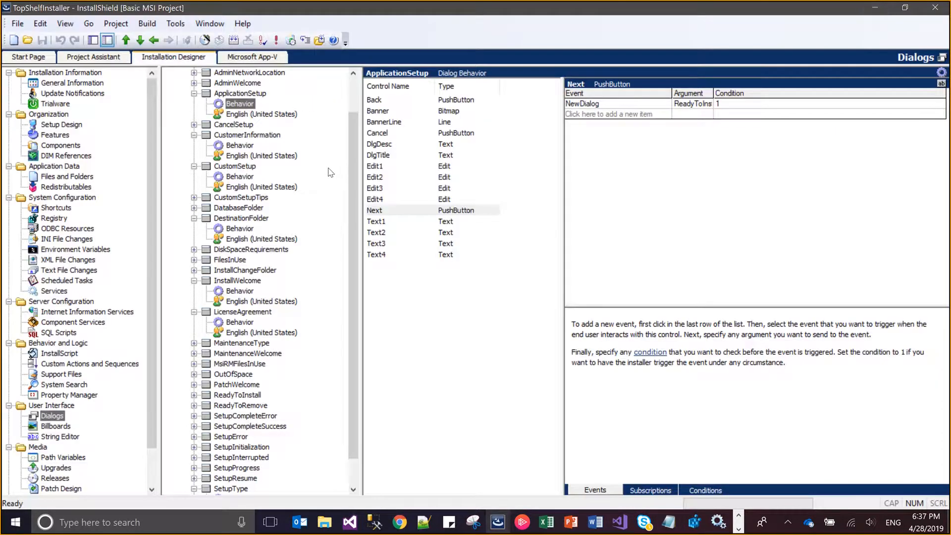
# In InstallShield's Registry view, filter by the AllBins component and add a SOFTWARE key under the destination computer's HKEY_LOCAL_MACHINE
pyautogui.click(54, 219)
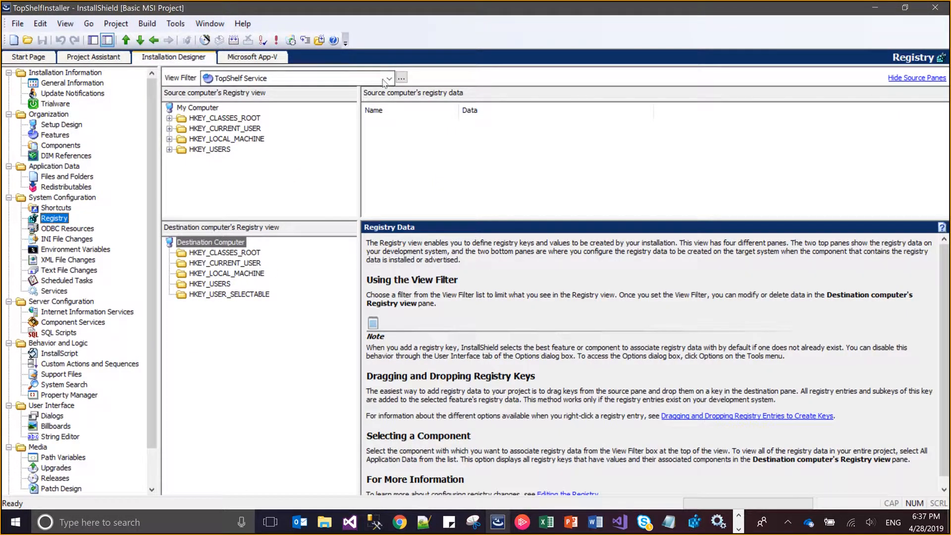
pyautogui.click(386, 80)
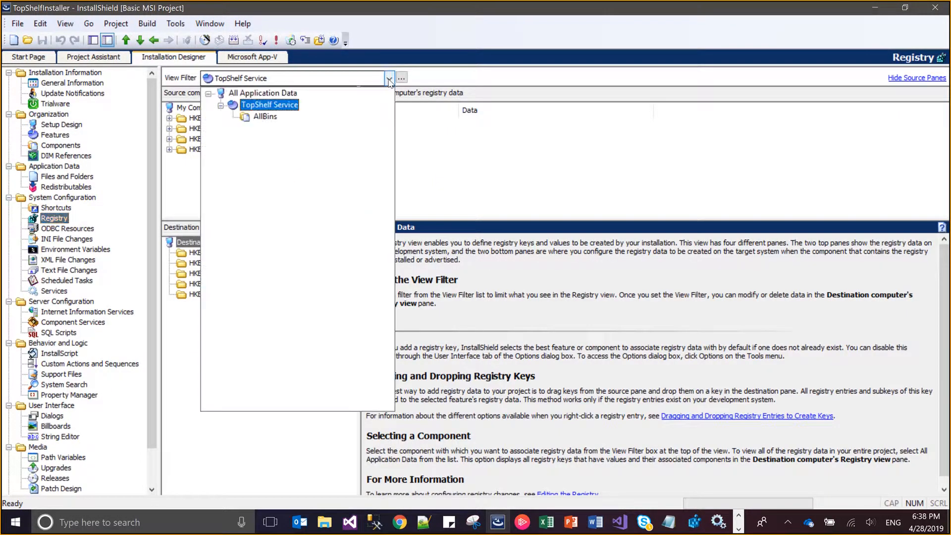
pyautogui.click(265, 117)
pyautogui.click(224, 275)
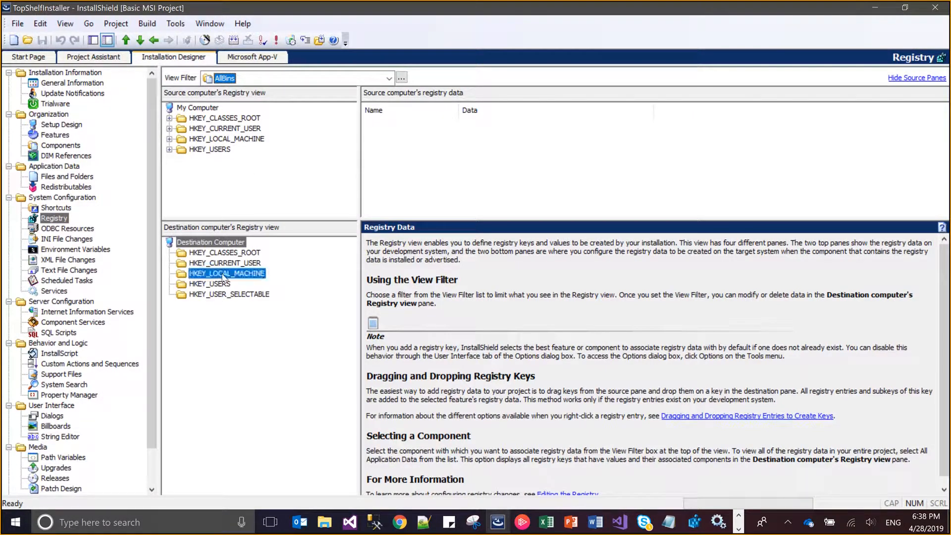
pyautogui.rightClick(224, 276)
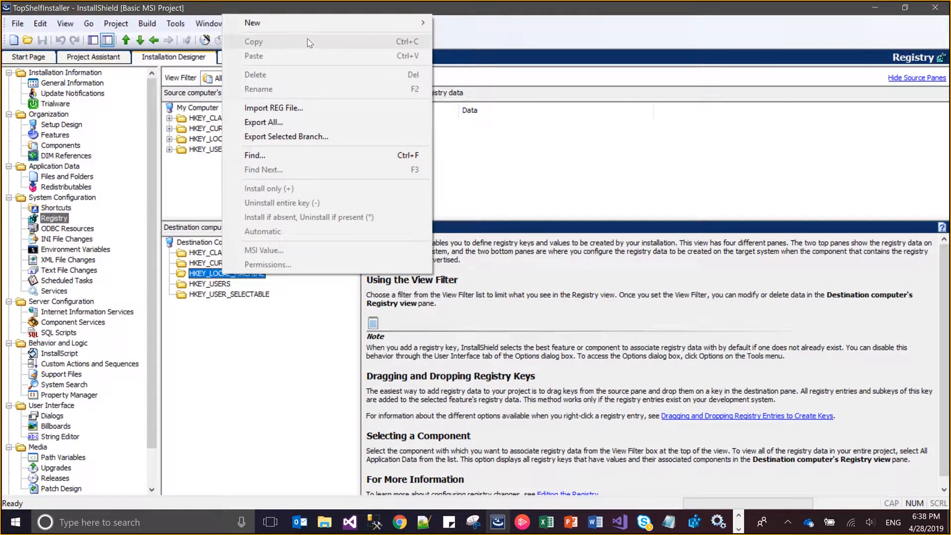
pyautogui.moveTo(304, 22)
pyautogui.click(197, 24)
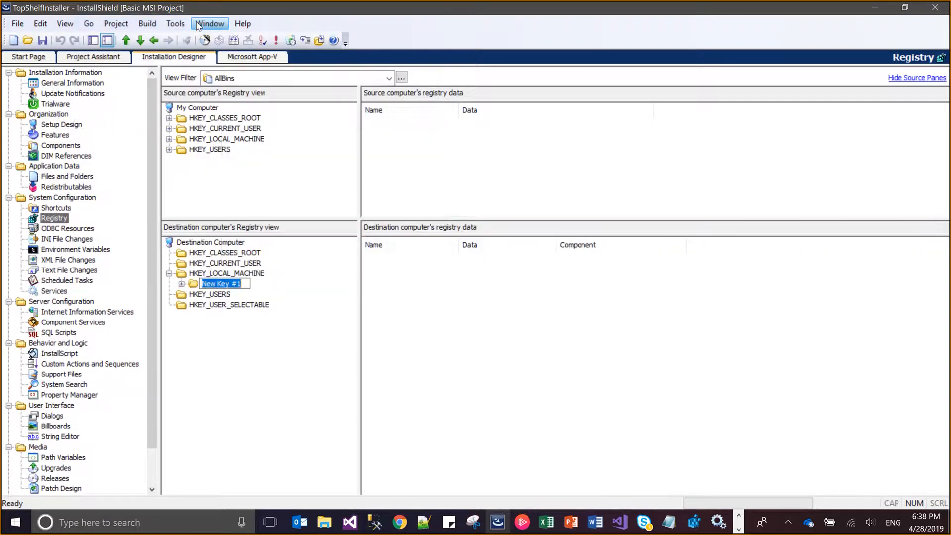
pyautogui.write('SOFTWARE')
pyautogui.press('Return')
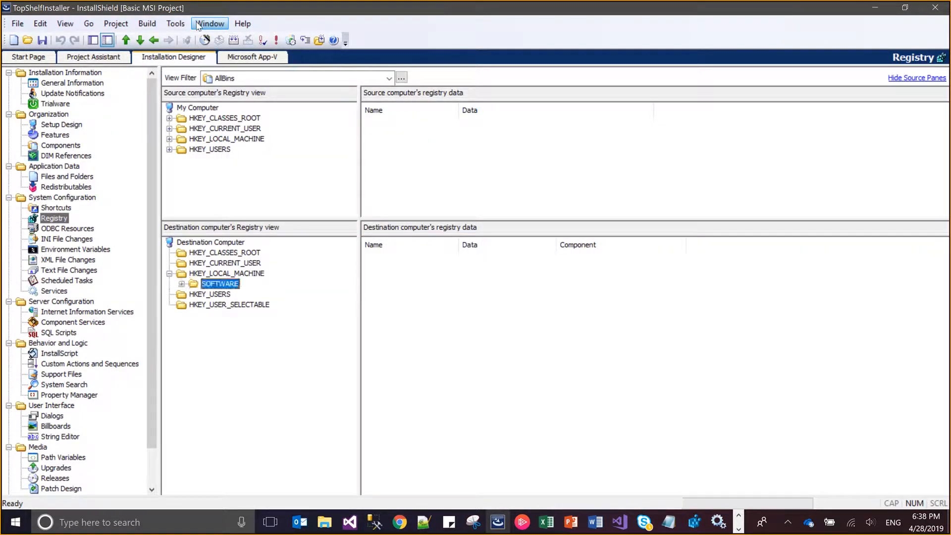
# Add a key named TWS under the destination computer's SOFTWARE registry key
pyautogui.rightClick(222, 283)
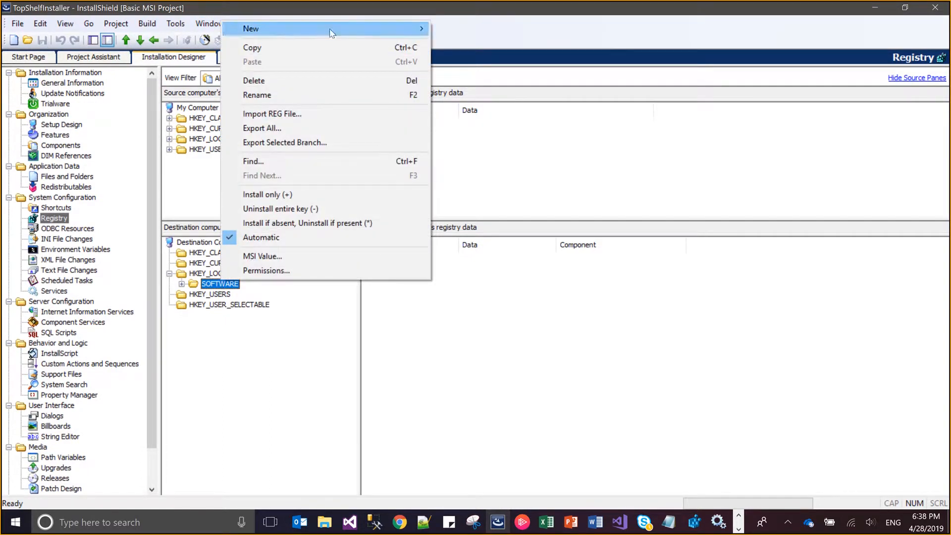
pyautogui.moveTo(331, 32)
pyautogui.click(197, 36)
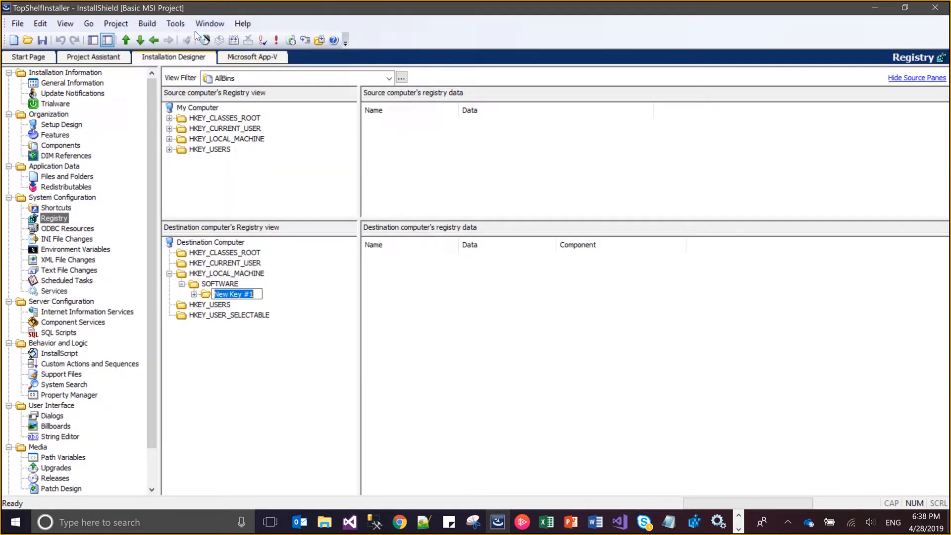
pyautogui.press('BackSpace')
pyautogui.write('T')
pyautogui.write('TWS')
pyautogui.press('Return')
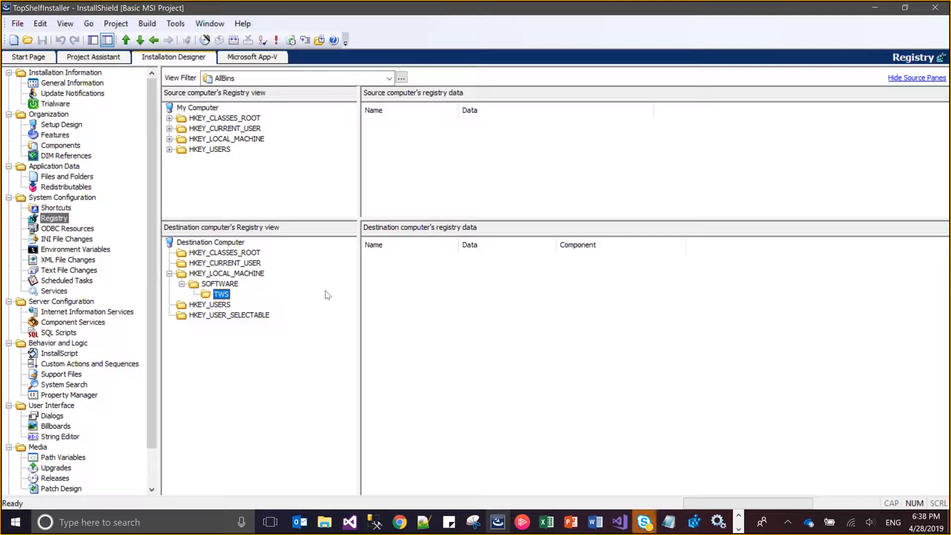
# Add a string value named SERVICE_NAME to the TWS registry key
pyautogui.rightClick(386, 294)
pyautogui.click(403, 300)
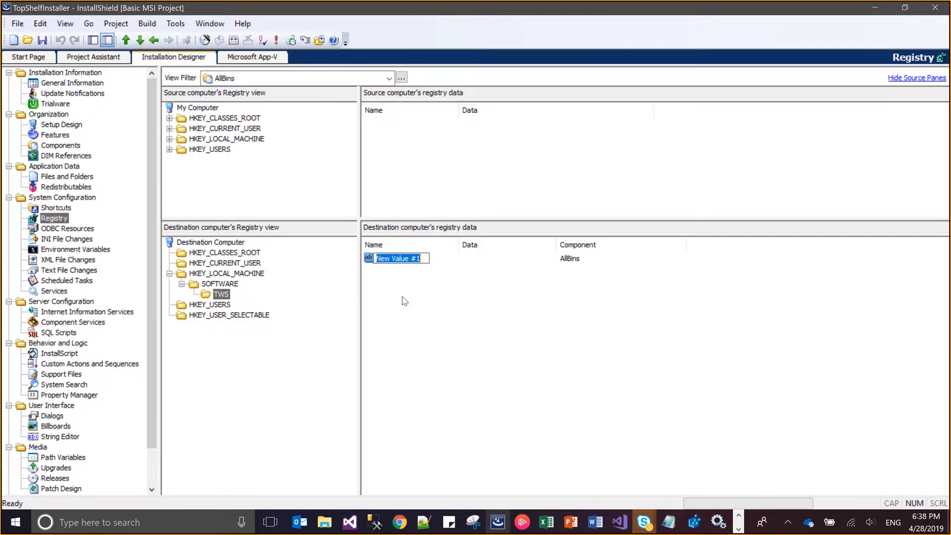
pyautogui.write('SERV')
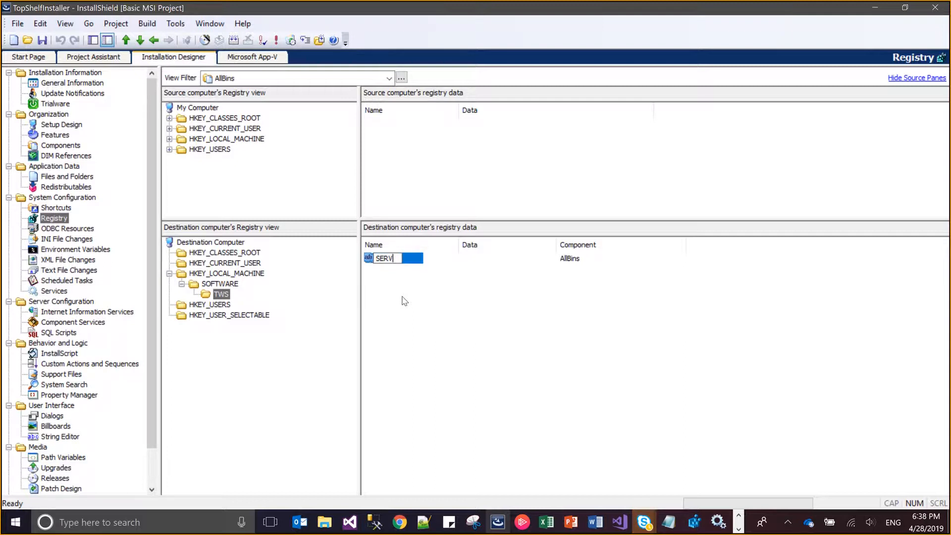
pyautogui.write('ICE_NAME')
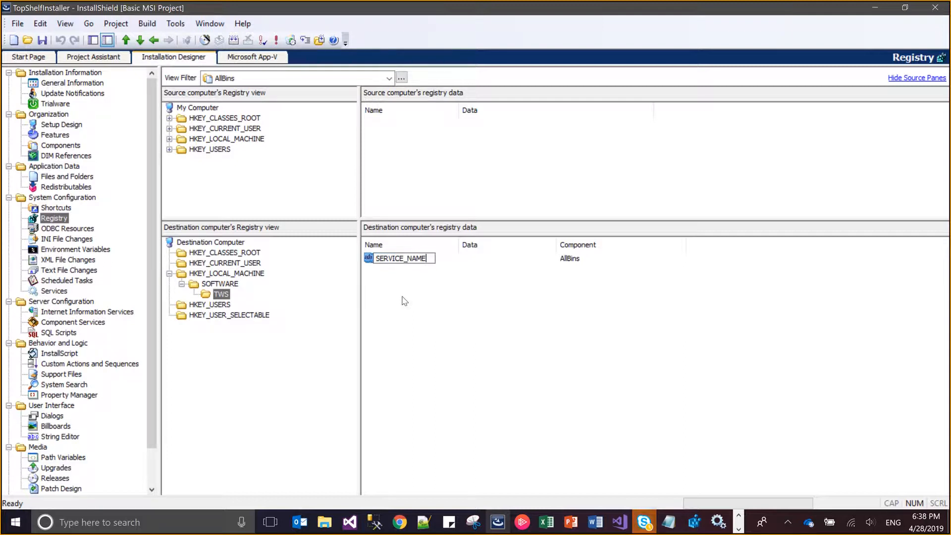
pyautogui.press('Return')
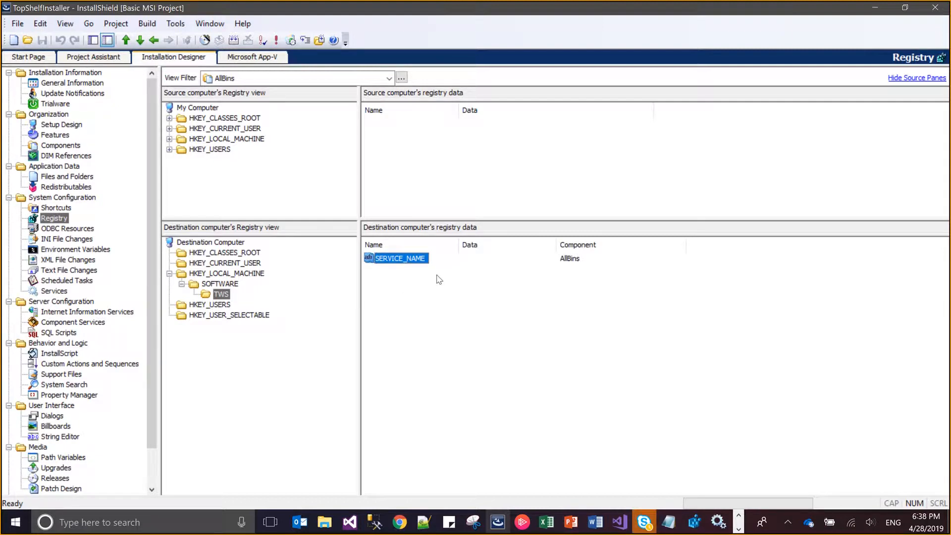
# Set the SERVICE_NAME value's data to [EDIT_SERVICE_NAME], copied from the install command in Notepad, and save the project
pyautogui.rightClick(420, 263)
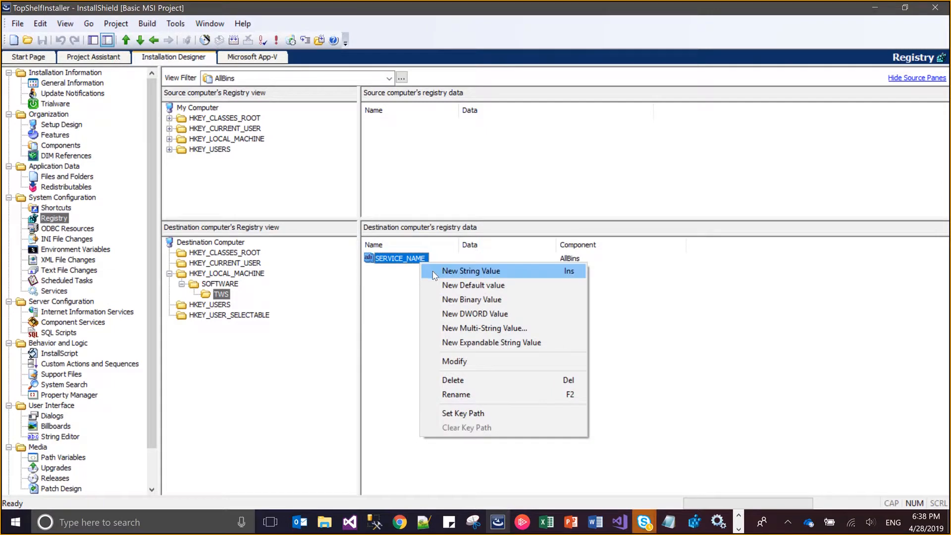
pyautogui.click(463, 363)
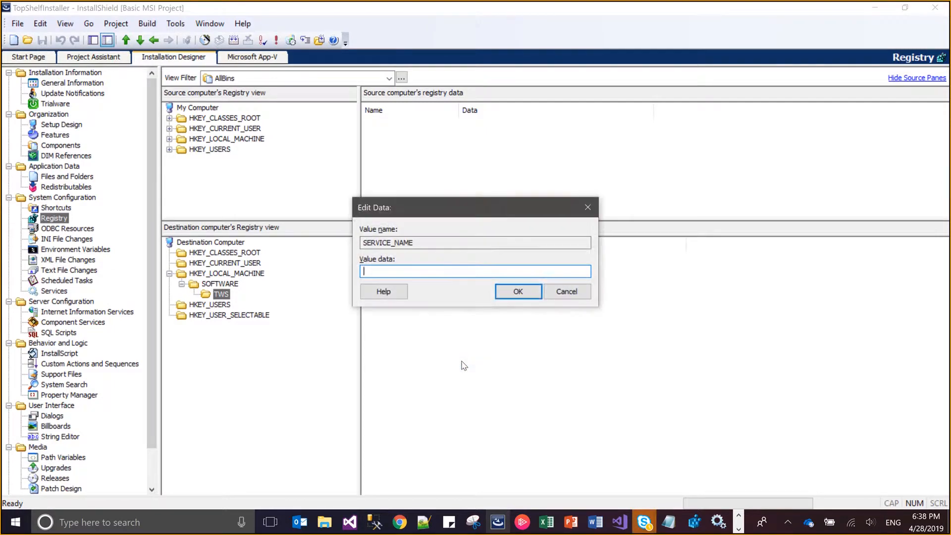
pyautogui.hotkey('alt', 'Tab')
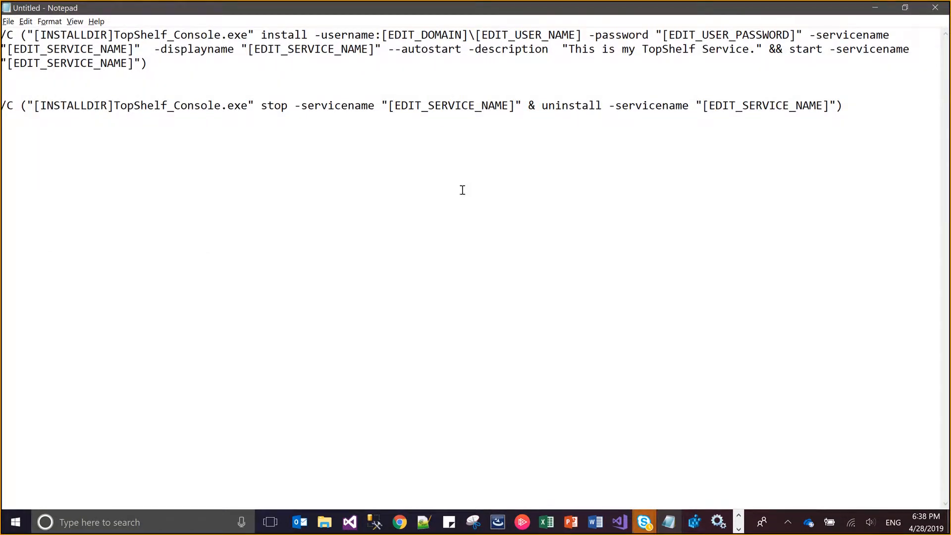
pyautogui.click(376, 50)
pyautogui.hotkey('shift', 'Left')
pyautogui.hotkey('shift', 'Left')
pyautogui.hotkey('shift', 'Left')
pyautogui.hotkey('shift', 'Left')
pyautogui.hotkey('shift', 'Left')
pyautogui.hotkey('shift', 'Left')
pyautogui.hotkey('shift', 'Left')
pyautogui.hotkey('shift', 'Left')
pyautogui.hotkey('shift', 'Left')
pyautogui.hotkey('shift', 'Left')
pyautogui.hotkey('shift', 'Left')
pyautogui.hotkey('shift', 'Left')
pyautogui.hotkey('shift', 'Left')
pyautogui.hotkey('shift', 'Left')
pyautogui.hotkey('shift', 'Left')
pyautogui.hotkey('shift', 'Left')
pyautogui.hotkey('shift', 'Left')
pyautogui.hotkey('shift', 'Left')
pyautogui.hotkey('shift', 'Left')
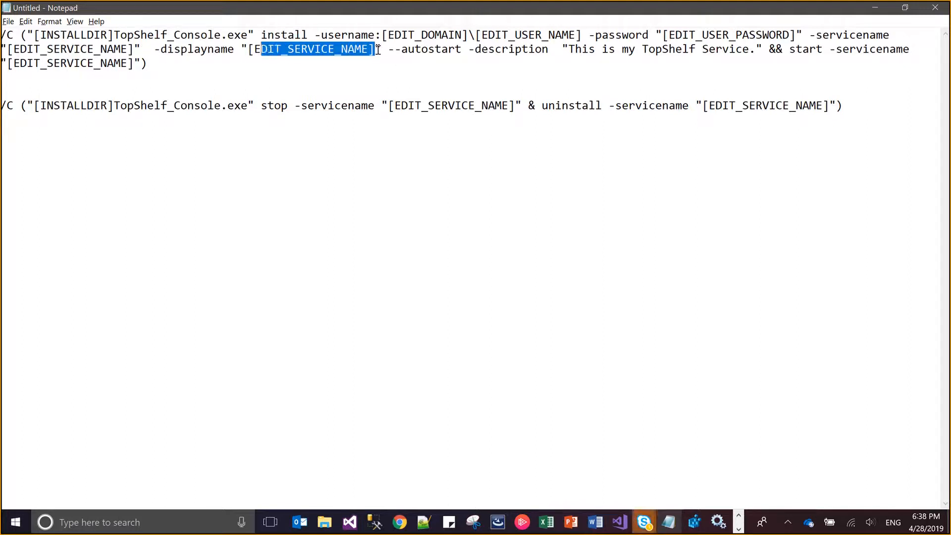
pyautogui.hotkey('ctrl', 'c')
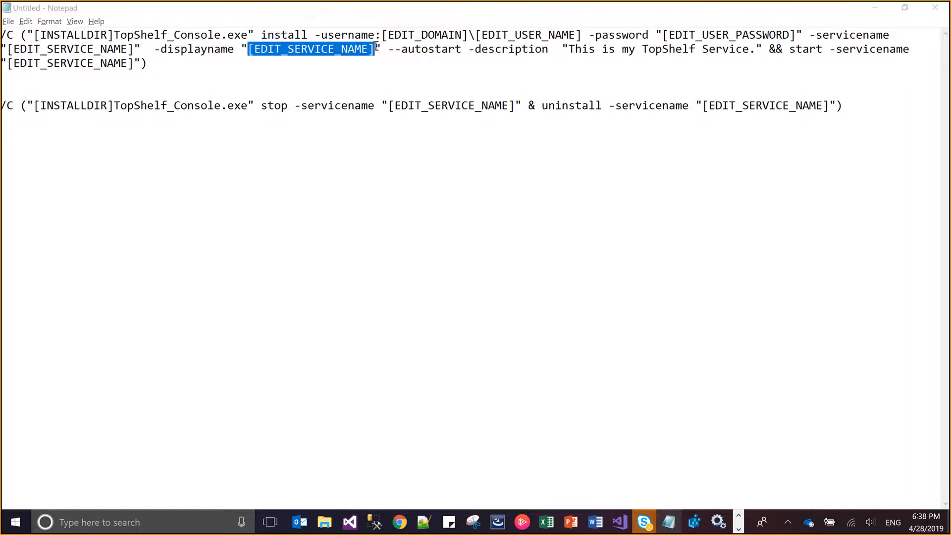
pyautogui.hotkey('alt', 'Tab')
pyautogui.hotkey('ctrl', 'v')
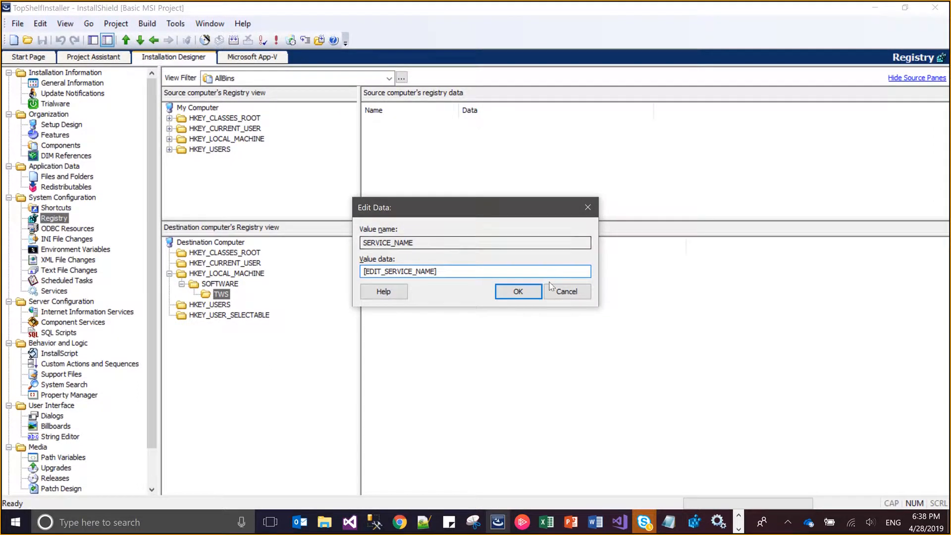
pyautogui.click(538, 296)
pyautogui.hotkey('ctrl', 's')
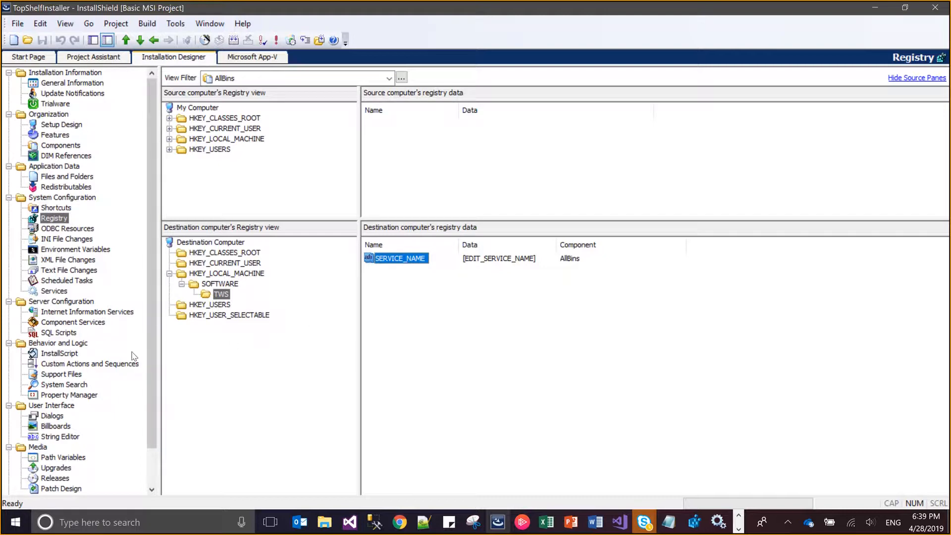
# Start a new system search in the System Search view and set the item to find to Registry entry
pyautogui.click(63, 385)
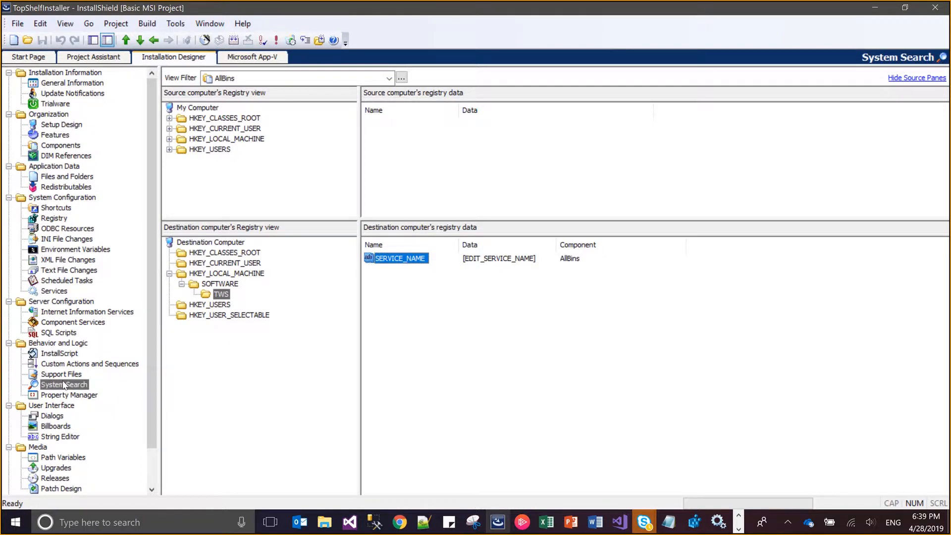
pyautogui.rightClick(376, 125)
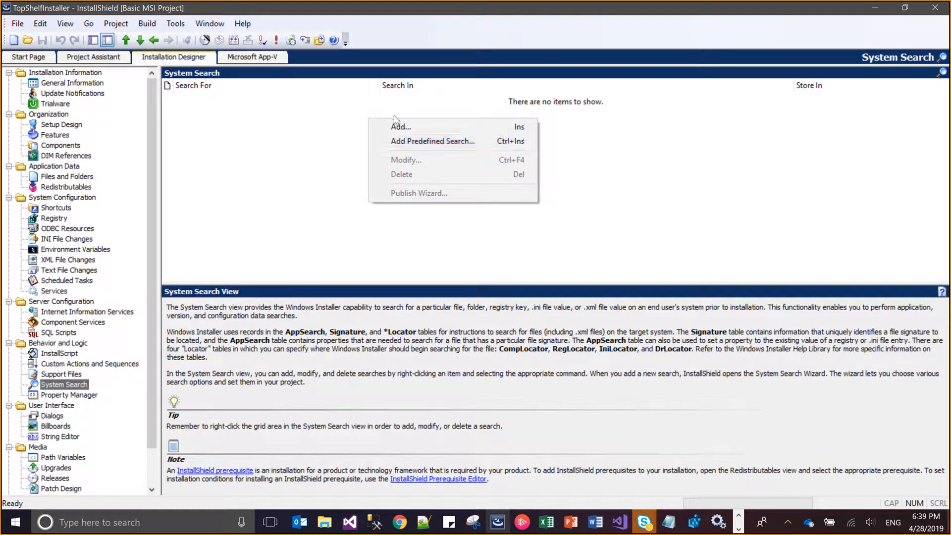
pyautogui.click(404, 130)
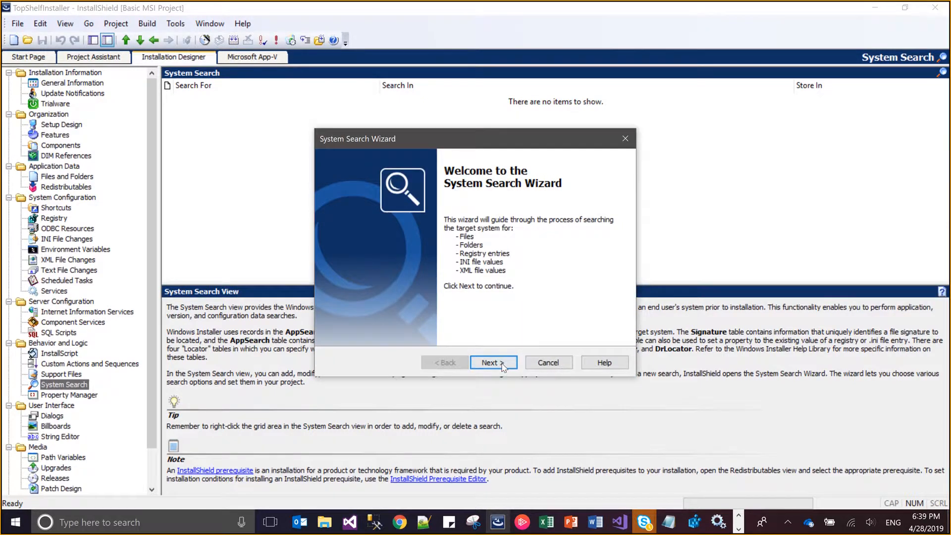
pyautogui.click(502, 367)
pyautogui.press('Down')
pyautogui.press('Down')
pyautogui.press('Down')
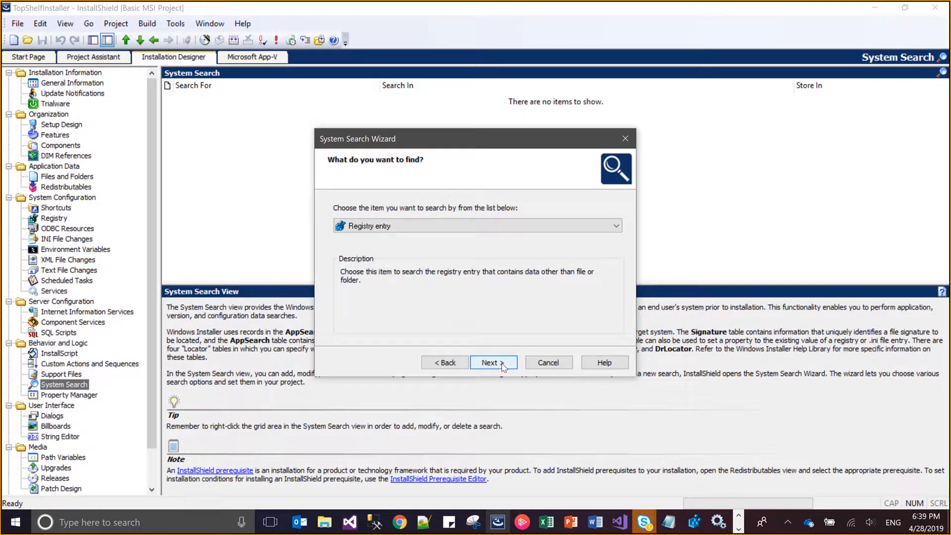
pyautogui.click(502, 363)
# Set the search's registry root to HKEY_LOCAL_MACHINE and its registry key to SOFTWARE\TWS
pyautogui.scroll(-2, 373, 227)
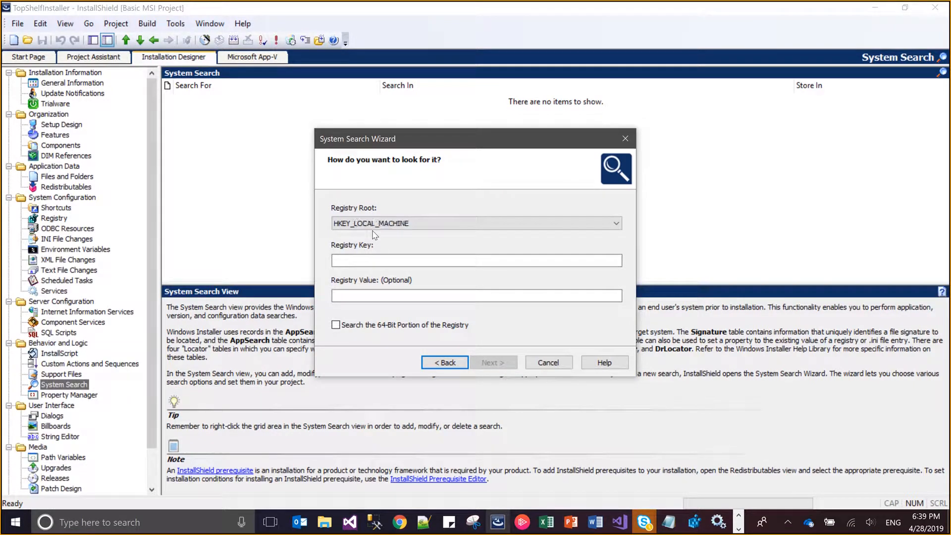
pyautogui.click(379, 260)
pyautogui.write('SO')
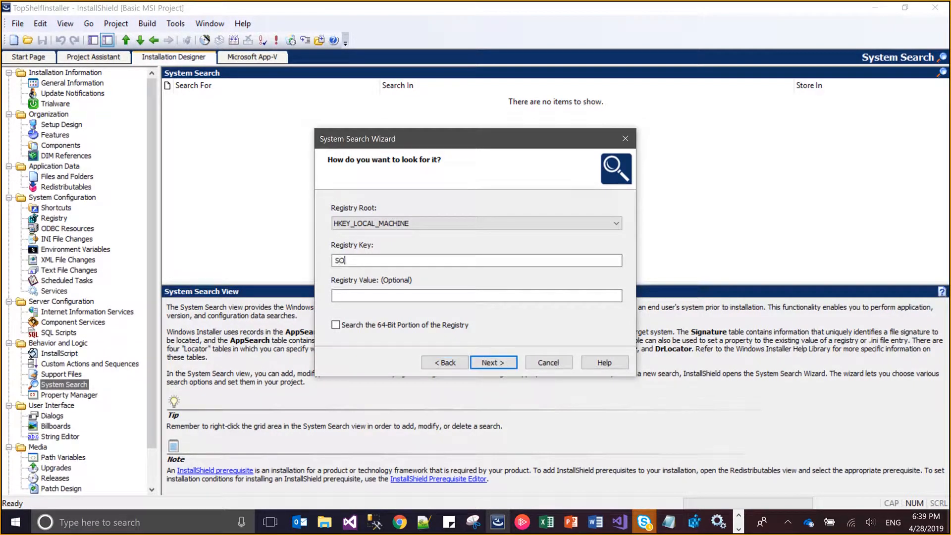
pyautogui.write('FTWARE')
pyautogui.write('\\TWS')
# Set the registry value to search for to SERVICE_NAME and include the 64-bit portion of the registry
pyautogui.click(369, 298)
pyautogui.write('SOFT')
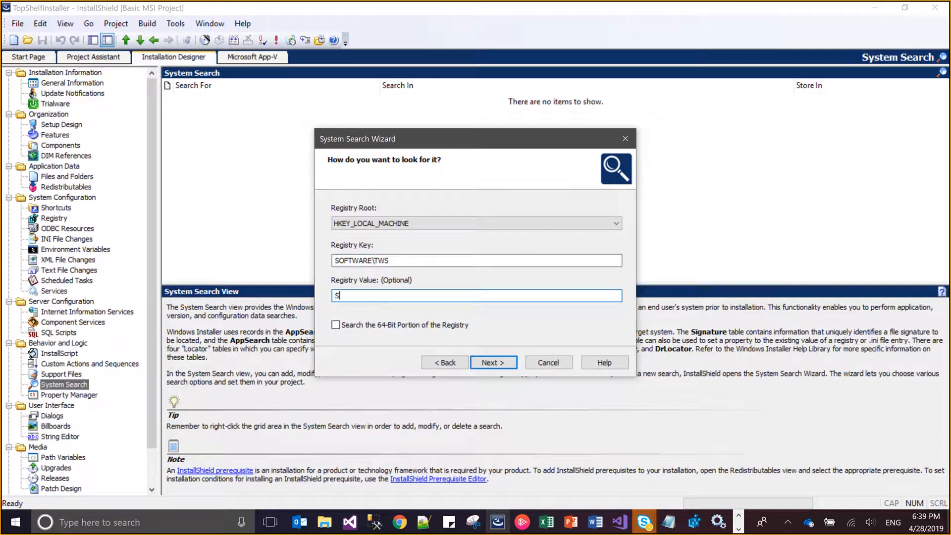
pyautogui.write('WARE_')
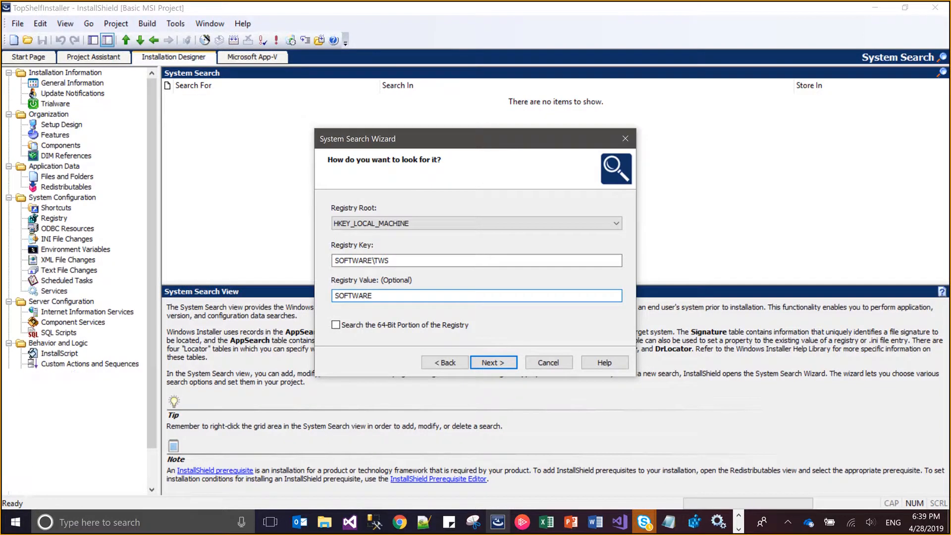
pyautogui.press('BackSpace')
pyautogui.press('BackSpace')
pyautogui.press('BackSpace')
pyautogui.press('BackSpace')
pyautogui.press('BackSpace')
pyautogui.press('BackSpace')
pyautogui.press('BackSpace')
pyautogui.press('BackSpace')
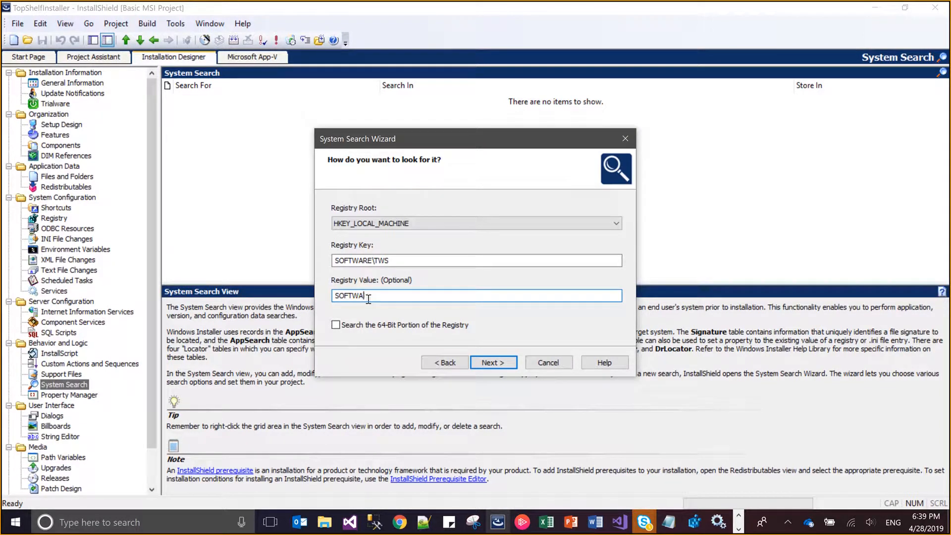
pyautogui.write('ERVICE_NAME')
pyautogui.click(406, 325)
pyautogui.click(493, 362)
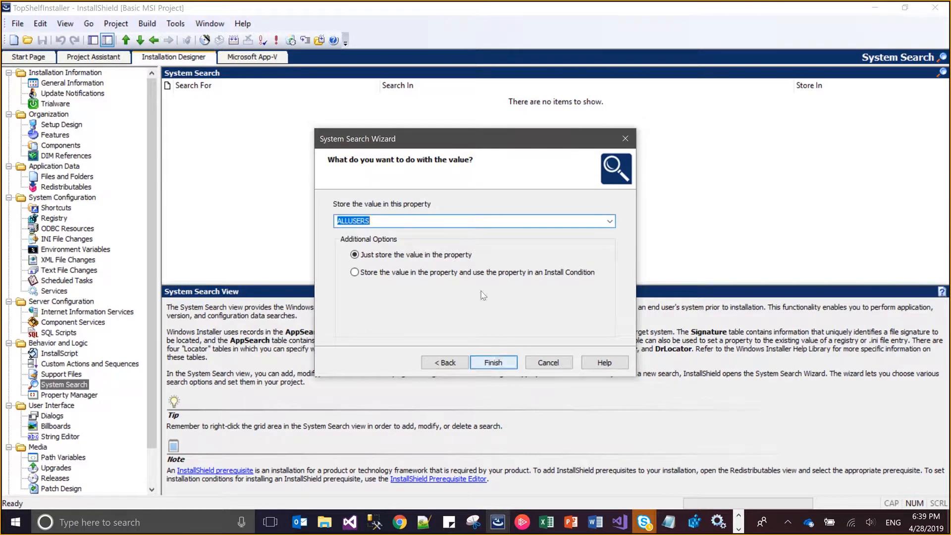
# Store the found value in the EDIT_SERVICE_NAME property without an install condition, finish the search and save the project
pyautogui.hotkey('alt', 'Tab')
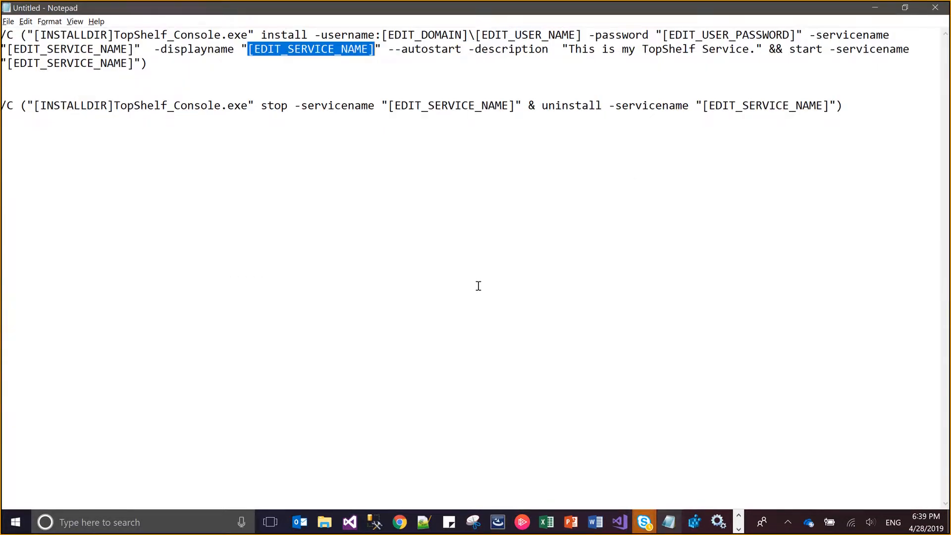
pyautogui.hotkey('alt', 'Tab')
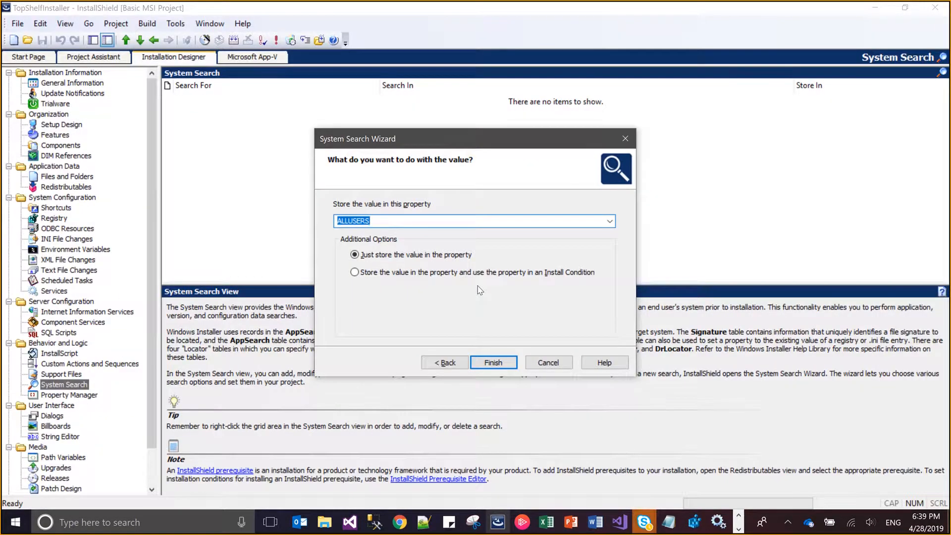
pyautogui.hotkey('ctrl', 'v')
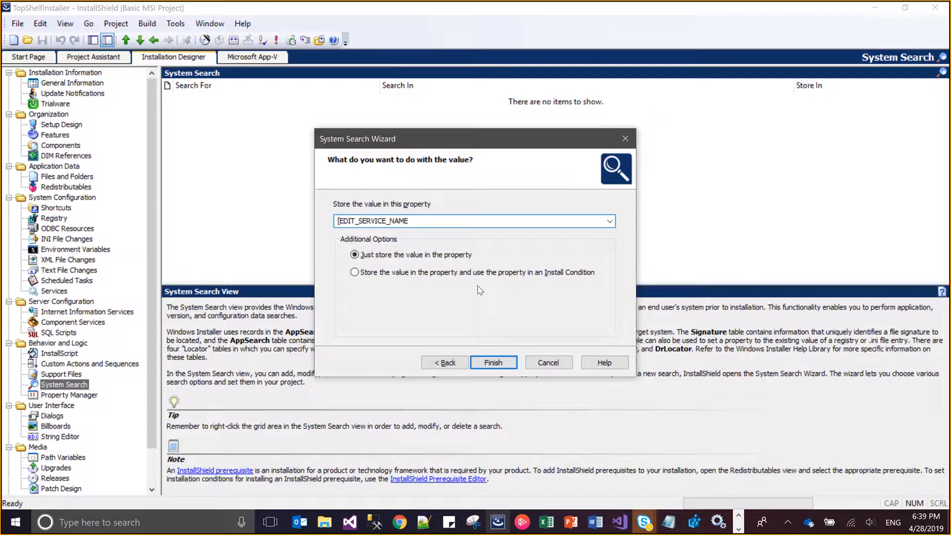
pyautogui.press('Delete')
pyautogui.press('Tab')
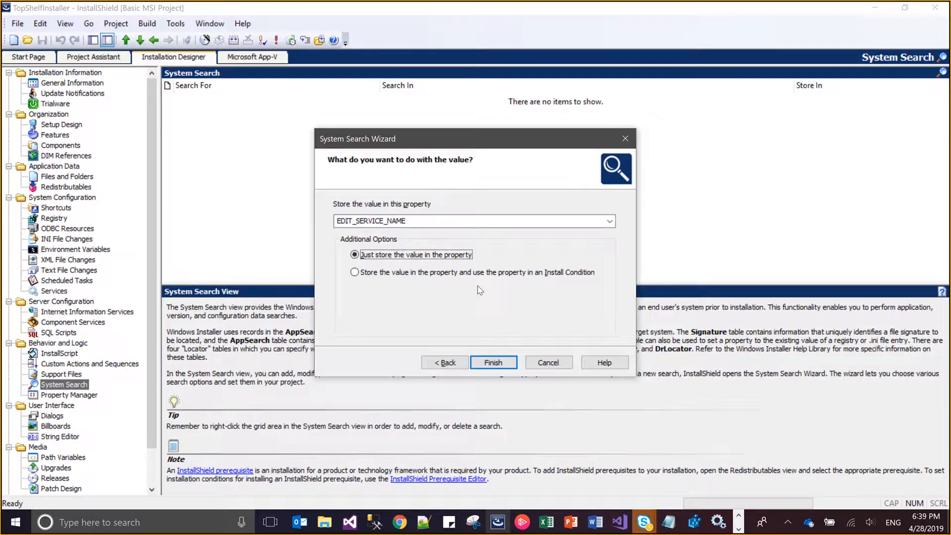
pyautogui.click(510, 364)
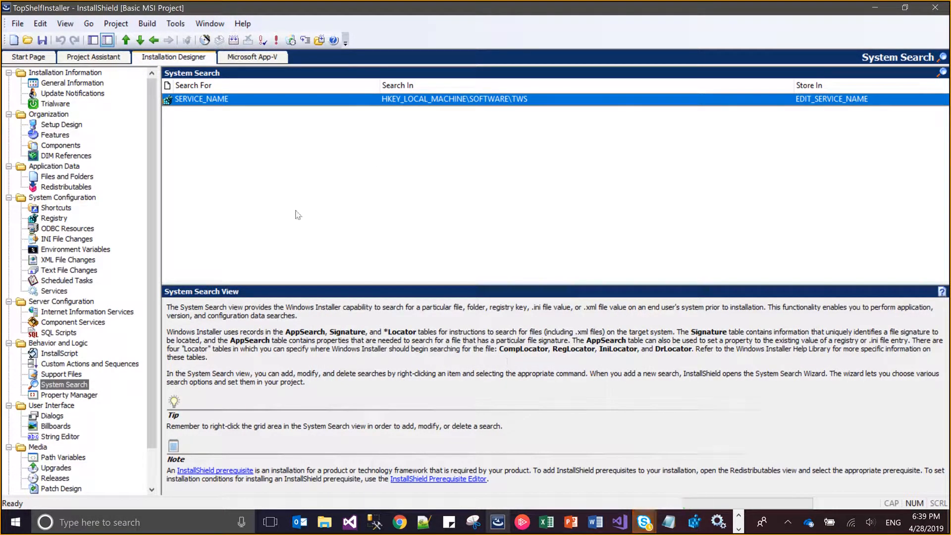
pyautogui.hotkey('ctrl', 's')
pyautogui.click(56, 218)
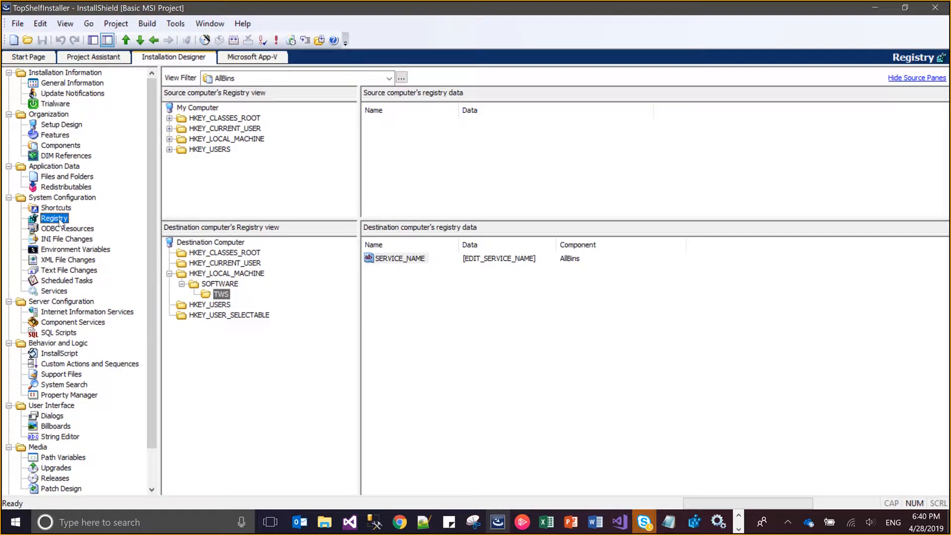
pyautogui.hotkey('alt', 'Tab')
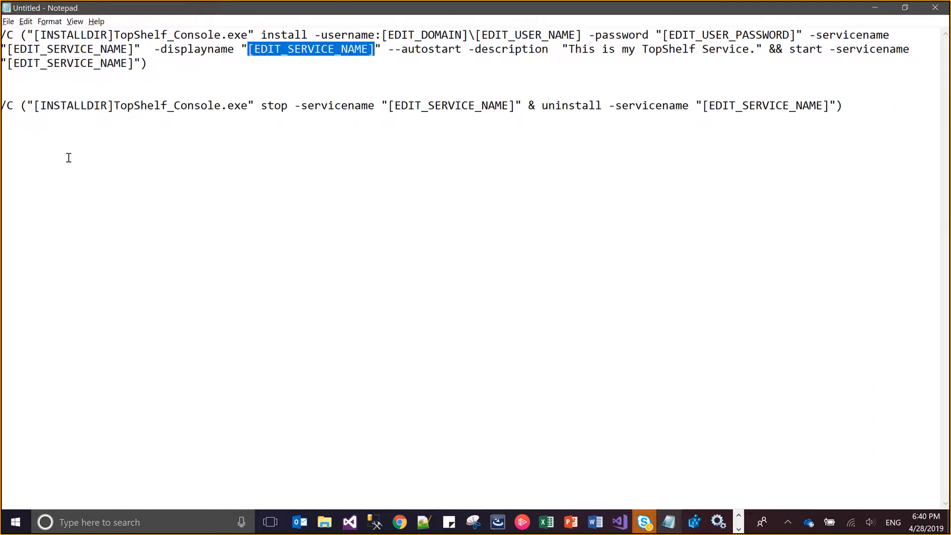
pyautogui.click(159, 75)
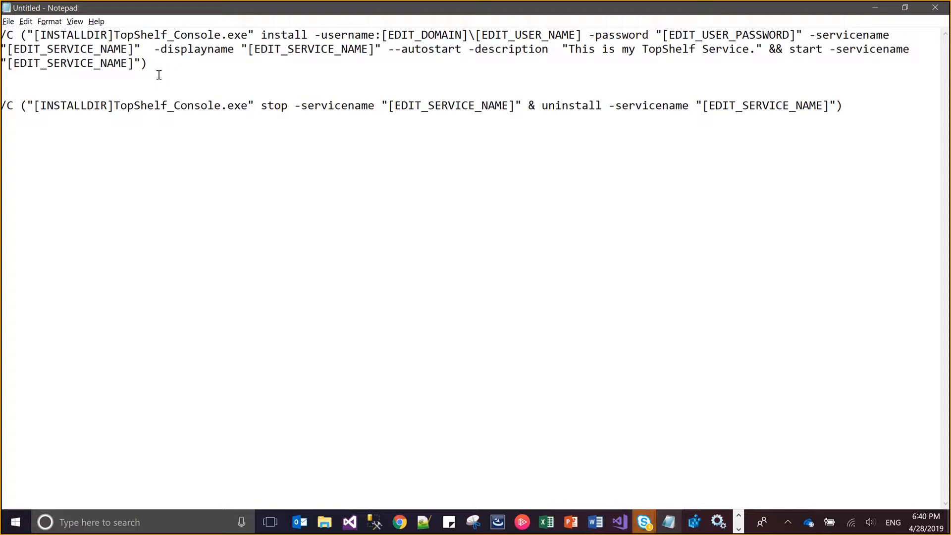
pyautogui.hotkey('alt', 'Tab')
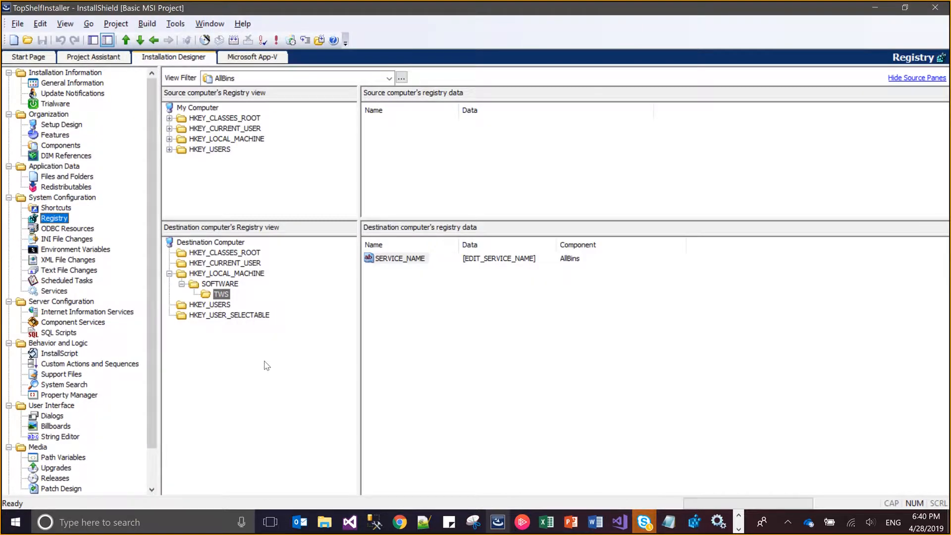
# Start a new custom action with the Custom Action Wizard, named InstallMicroService with the comment JJ
pyautogui.click(103, 365)
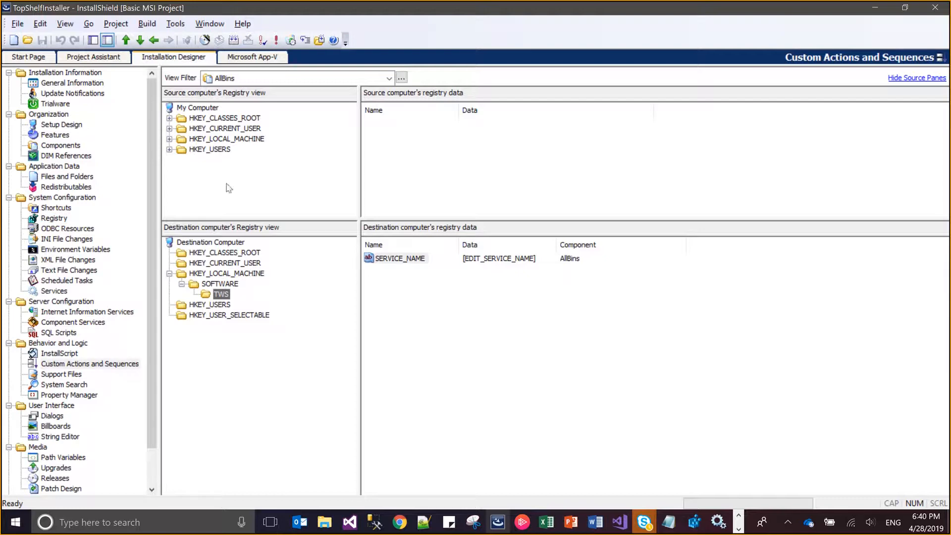
pyautogui.click(213, 74)
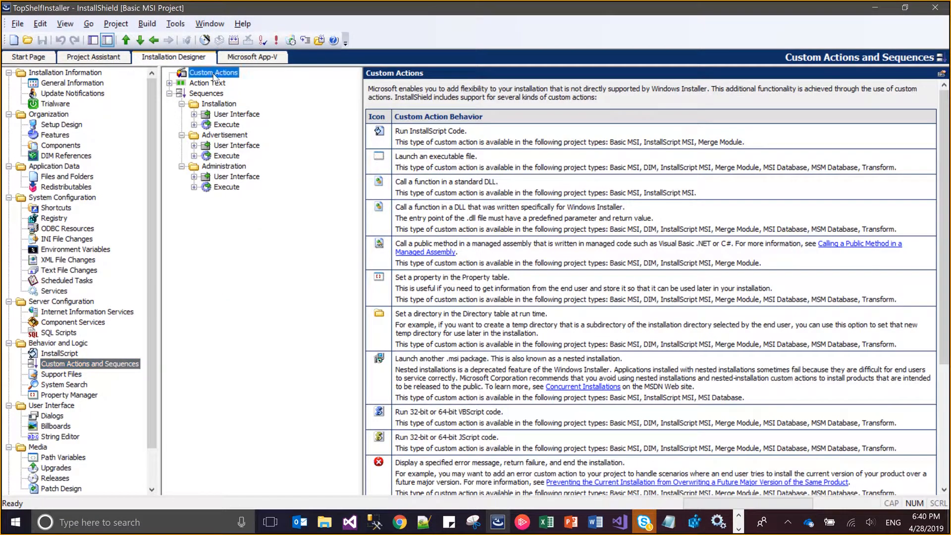
pyautogui.rightClick(213, 73)
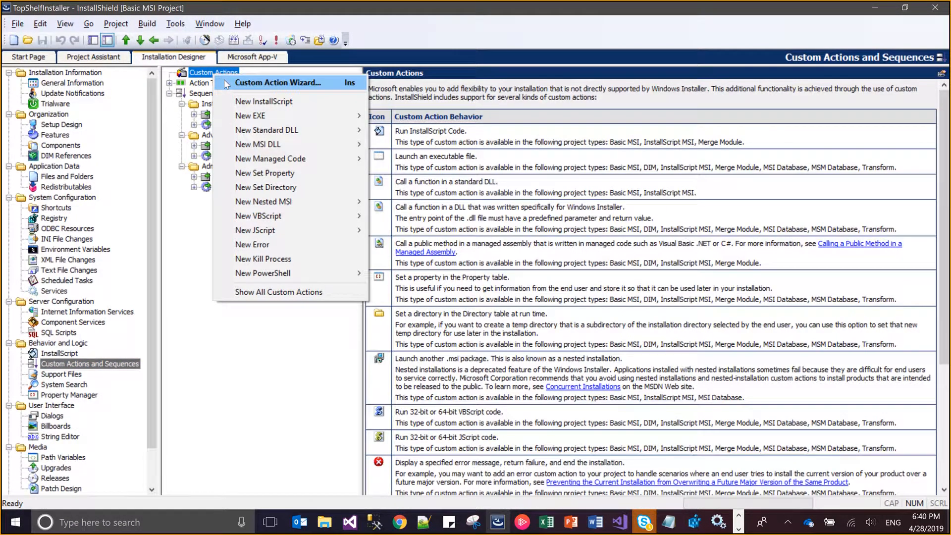
pyautogui.click(226, 83)
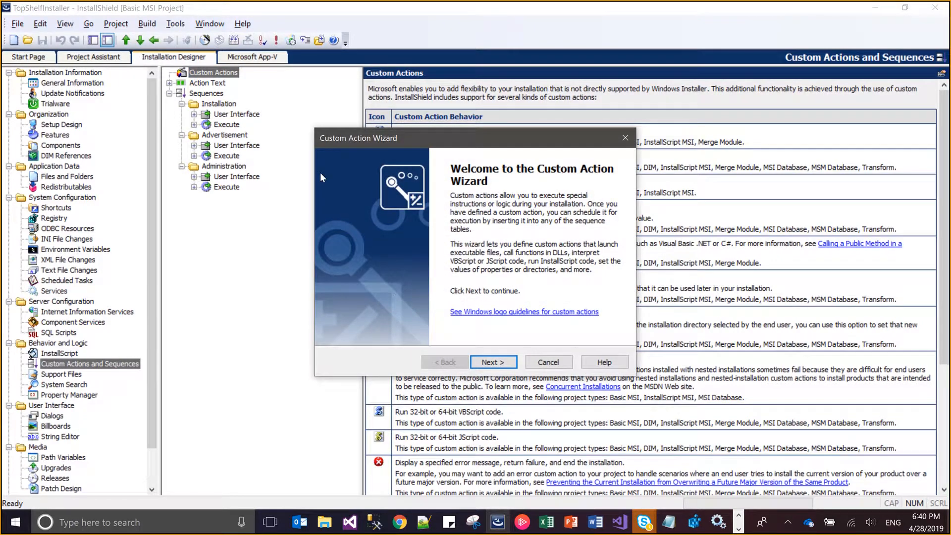
pyautogui.click(497, 365)
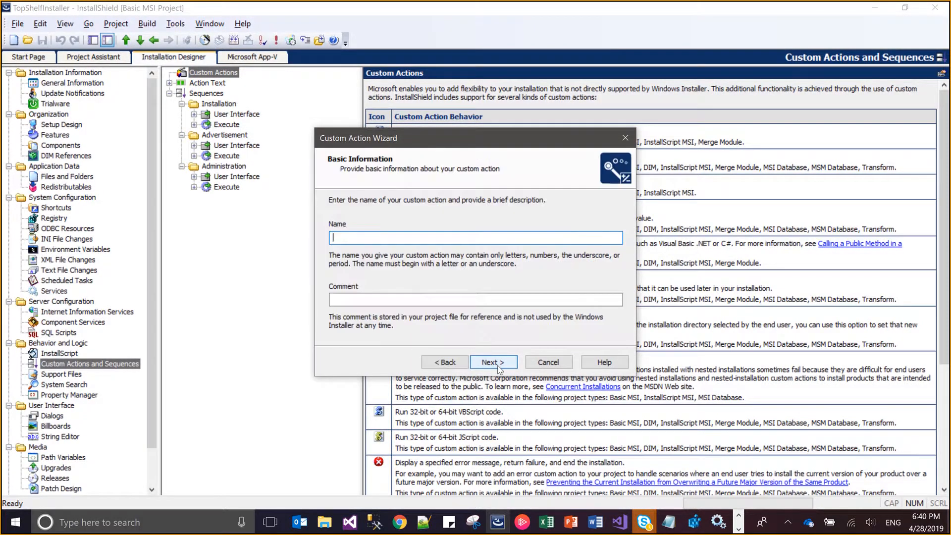
pyautogui.write('InstallMir')
pyautogui.press('BackSpace')
pyautogui.write('croService')
pyautogui.write('JJ')
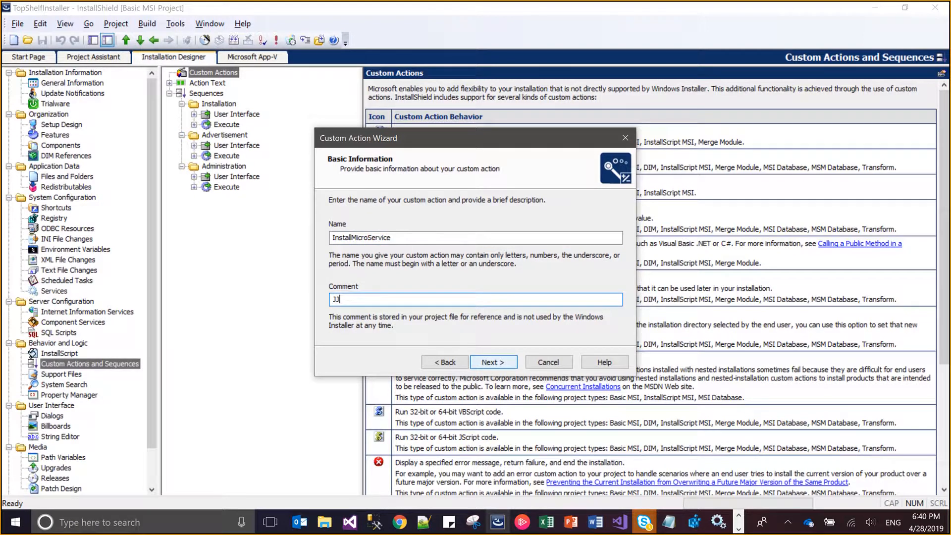
pyautogui.click(510, 364)
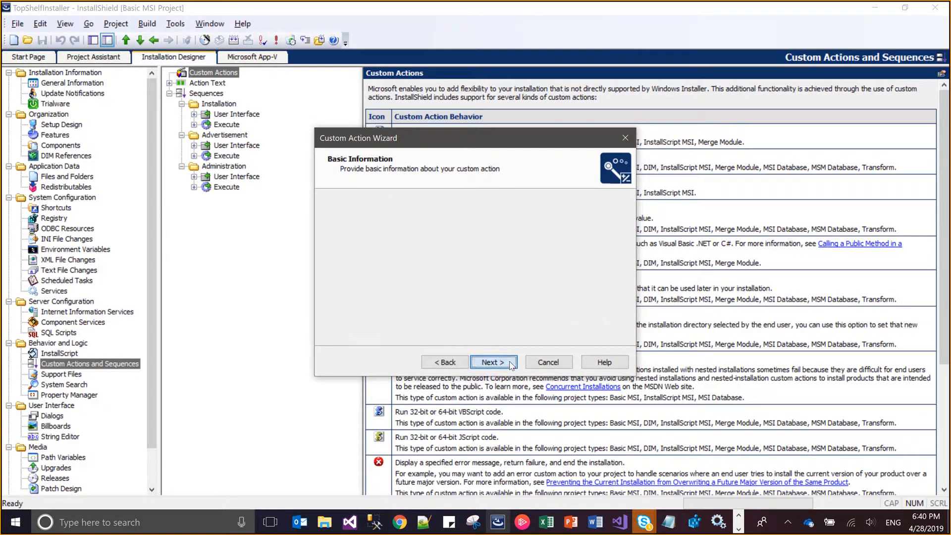
# Set the custom action's type to Launch an executable and choose the location of its code
pyautogui.press('Down')
pyautogui.press('Down')
pyautogui.press('Down')
pyautogui.press('Down')
pyautogui.press('Down')
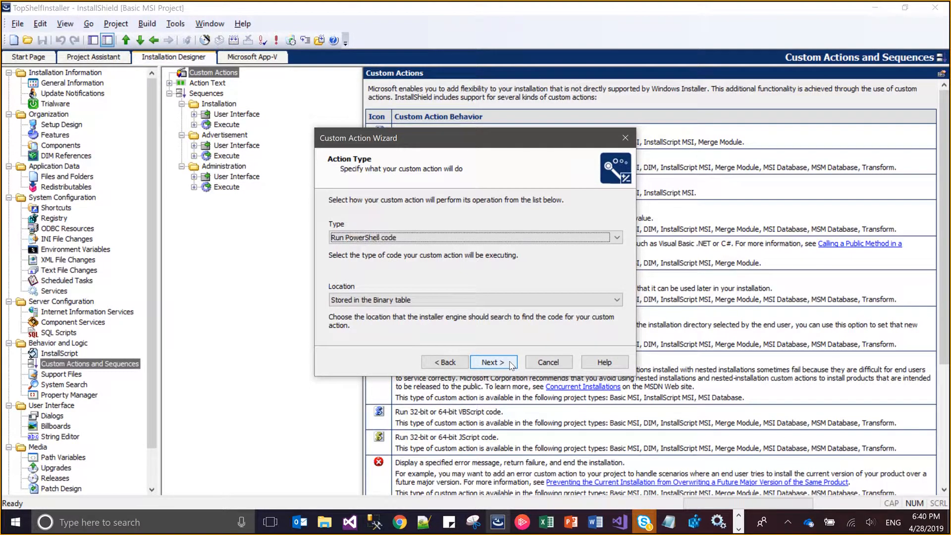
pyautogui.press('Down')
pyautogui.press('Tab')
pyautogui.press('Down')
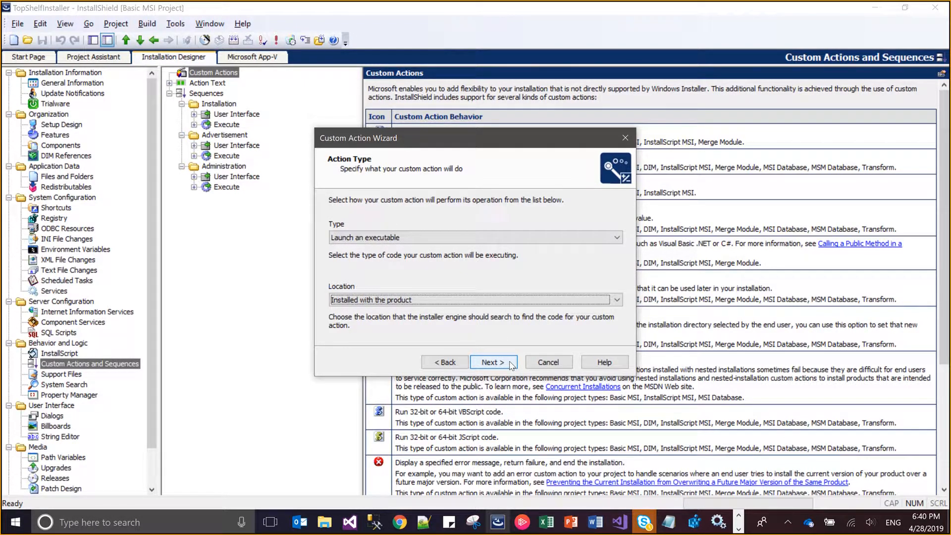
pyautogui.press('Down')
pyautogui.press('Down')
pyautogui.click(511, 365)
# Set the custom action's source to the CMD_PATH property
pyautogui.write('CM')
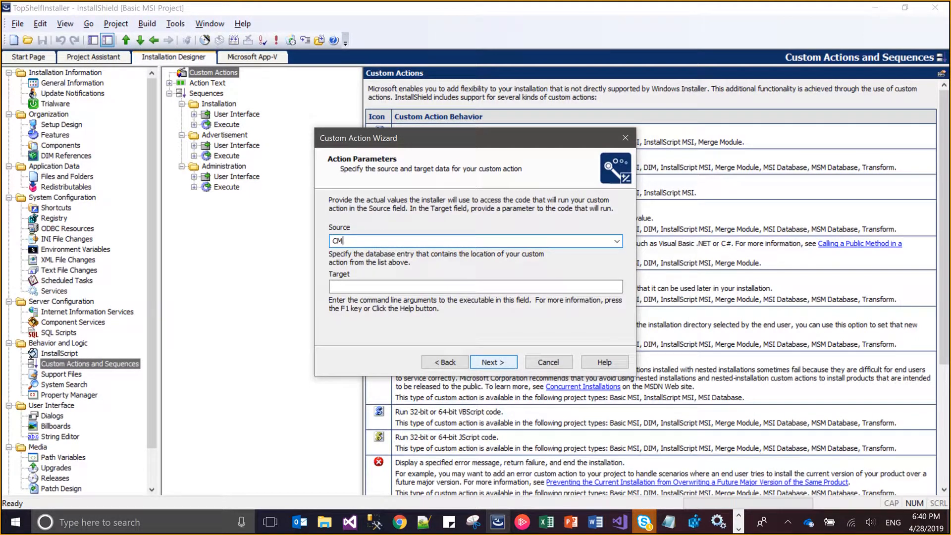
pyautogui.press('Down')
pyautogui.press('Tab')
# Copy the whole TopShelf_Console.exe install-and-start command from Notepad and paste it as the custom action's target
pyautogui.hotkey('alt', 'Tab')
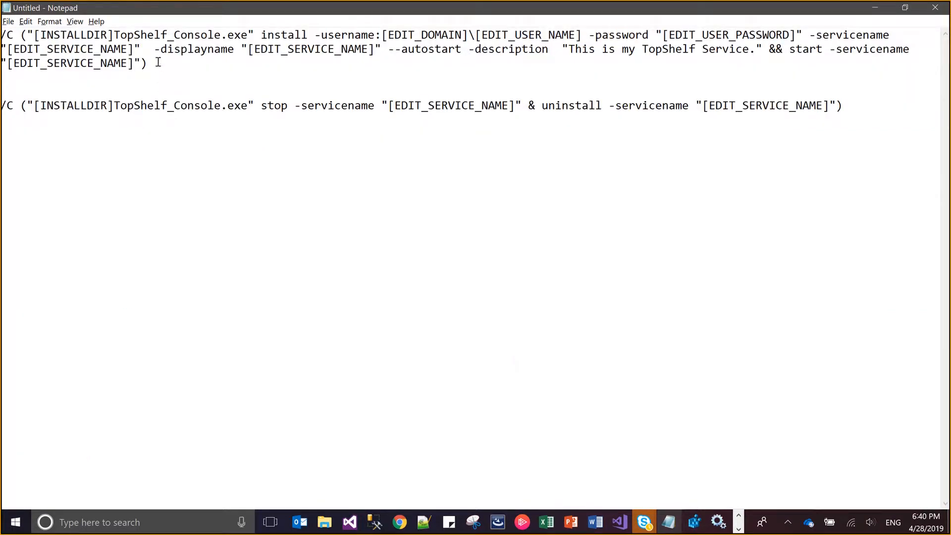
pyautogui.hotkey('shift', 'Up')
pyautogui.hotkey('shift', 'Up')
pyautogui.hotkey('ctrl', 'shift', 'Left')
pyautogui.hotkey('ctrl', 'shift', 'Left')
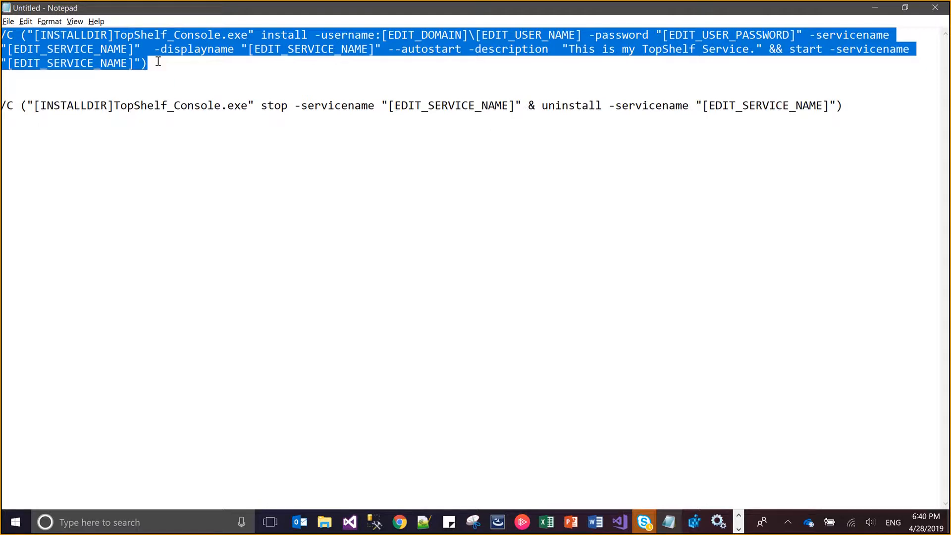
pyautogui.hotkey('alt', 'Tab')
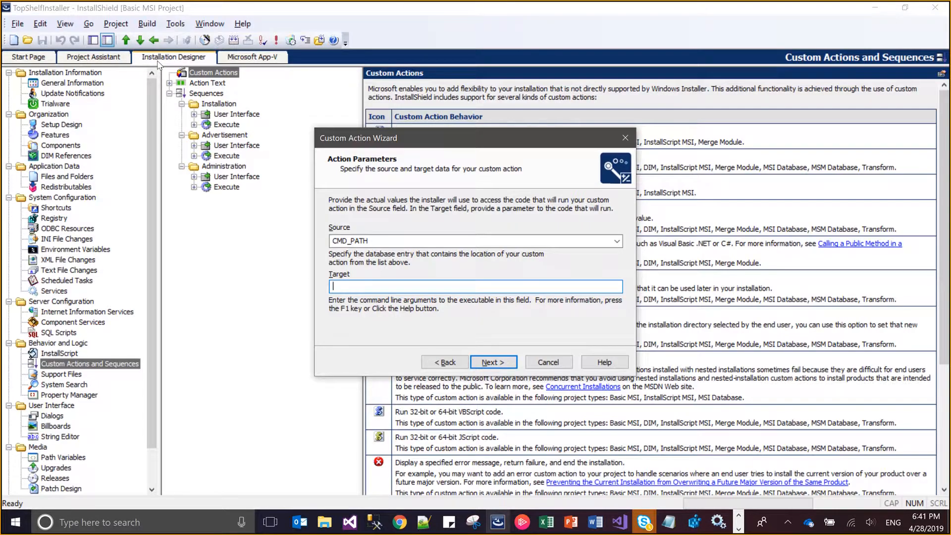
pyautogui.hotkey('ctrl', 'v')
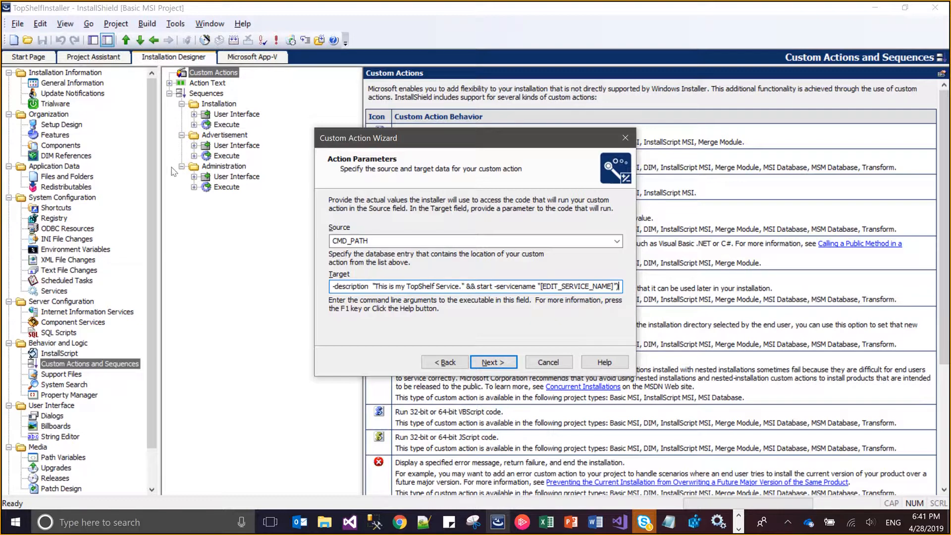
# Accept the action parameters, keep Synchronous (Check exit code) return processing and continue to the sequence settings
pyautogui.click(505, 366)
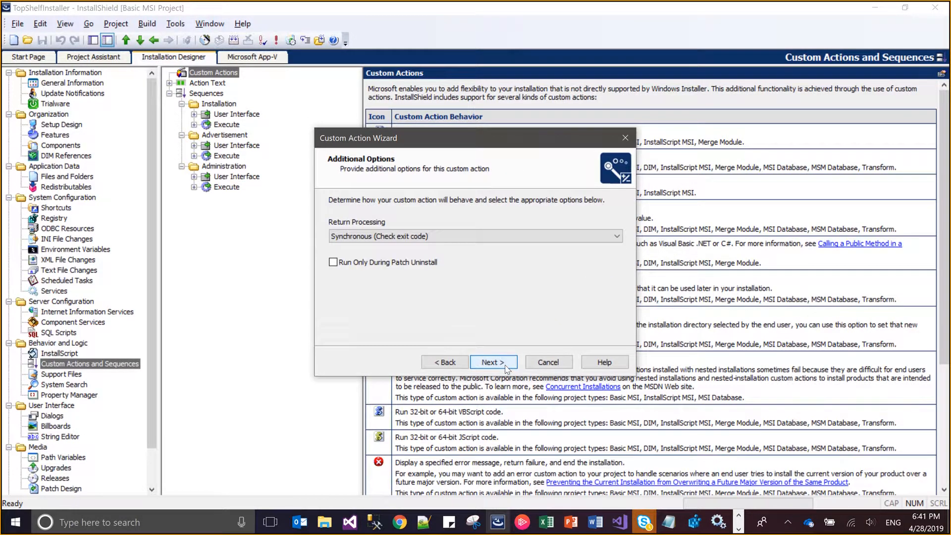
pyautogui.click(505, 366)
pyautogui.click(504, 365)
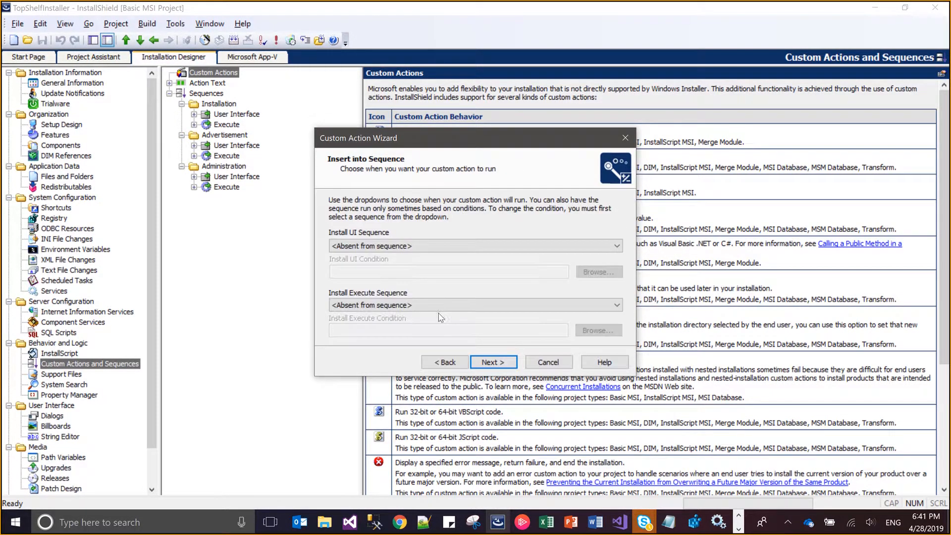
# Schedule the install custom action After InstallFinalize in the Install Execute Sequence
pyautogui.click(438, 314)
pyautogui.press('pagedown')
pyautogui.press('pagedown')
pyautogui.press('pagedown')
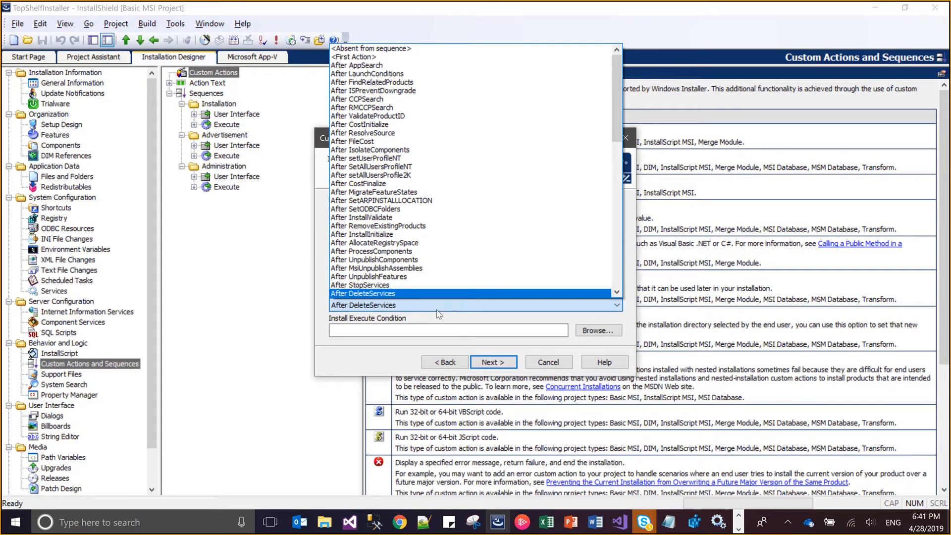
pyautogui.press('Up')
pyautogui.press('Return')
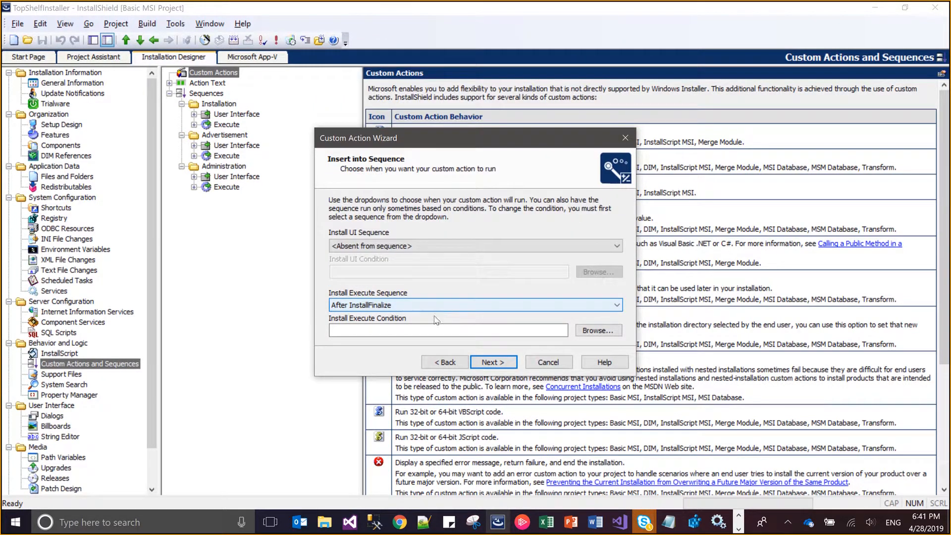
# Set the Install Execute Condition to NOT REMOVE and finish the Custom Action Wizard
pyautogui.click(436, 329)
pyautogui.write('NOR')
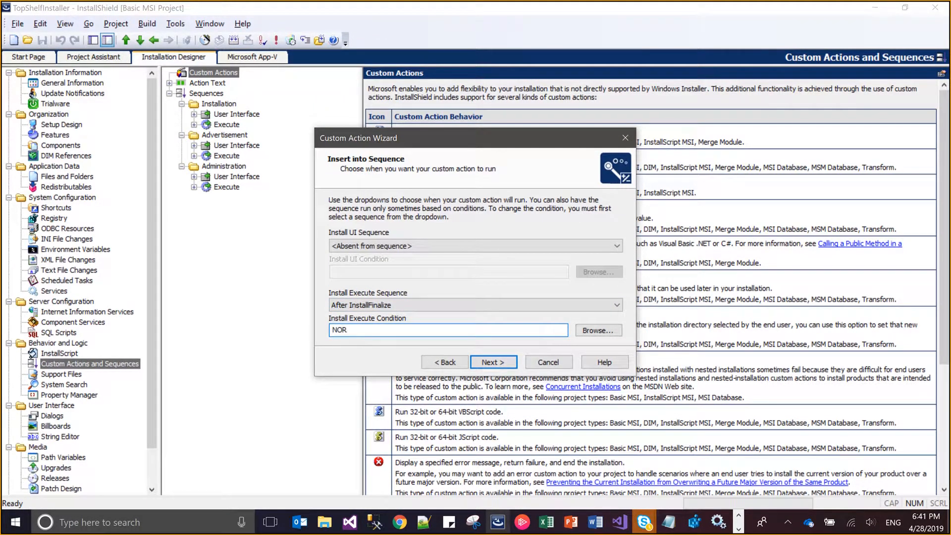
pyautogui.press('BackSpace')
pyautogui.write('T REMOVE')
pyautogui.click(476, 365)
pyautogui.click(477, 366)
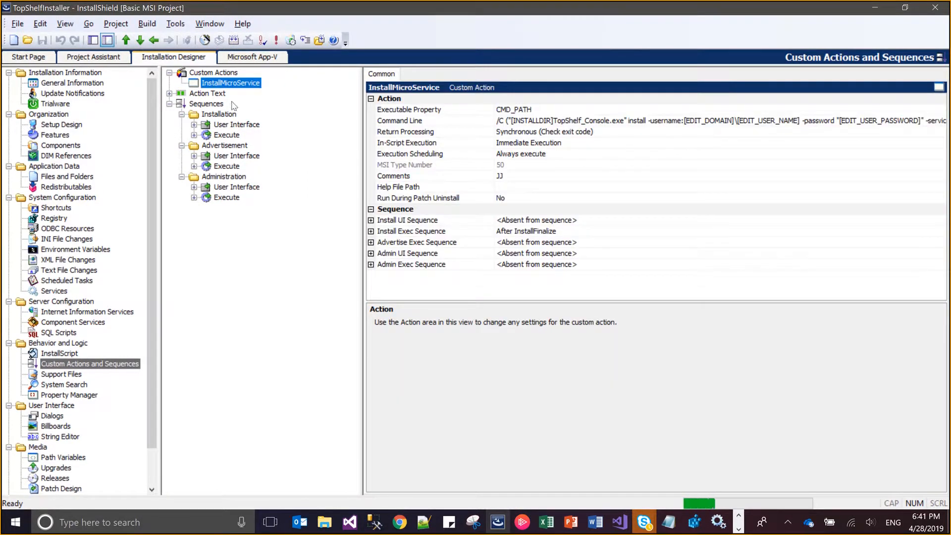
# Start another custom action with the wizard, naming it UninstallMicroService with the comment KK
pyautogui.rightClick(226, 74)
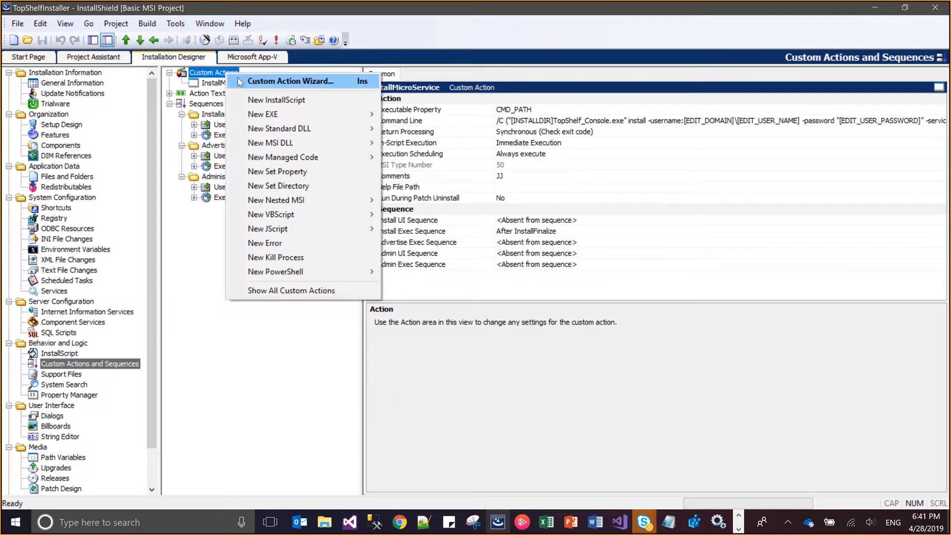
pyautogui.click(242, 83)
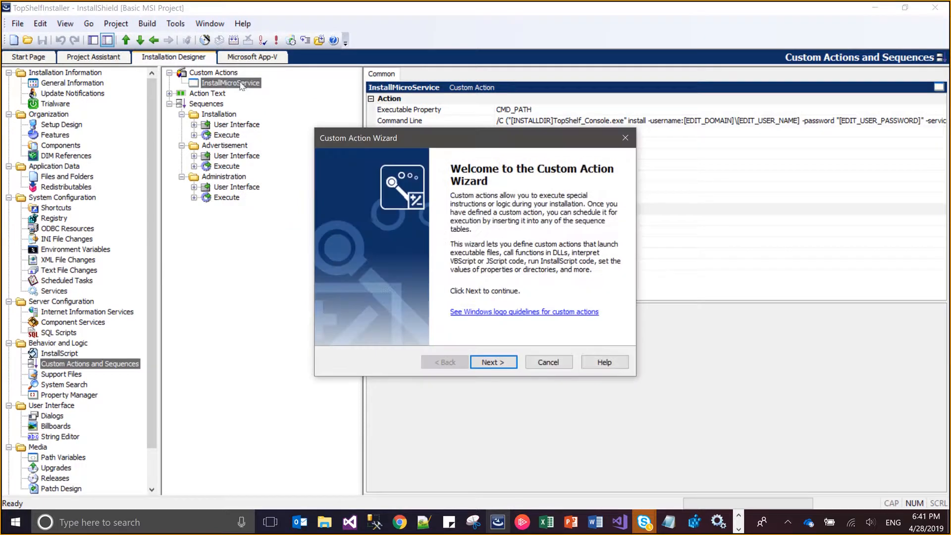
pyautogui.click(504, 363)
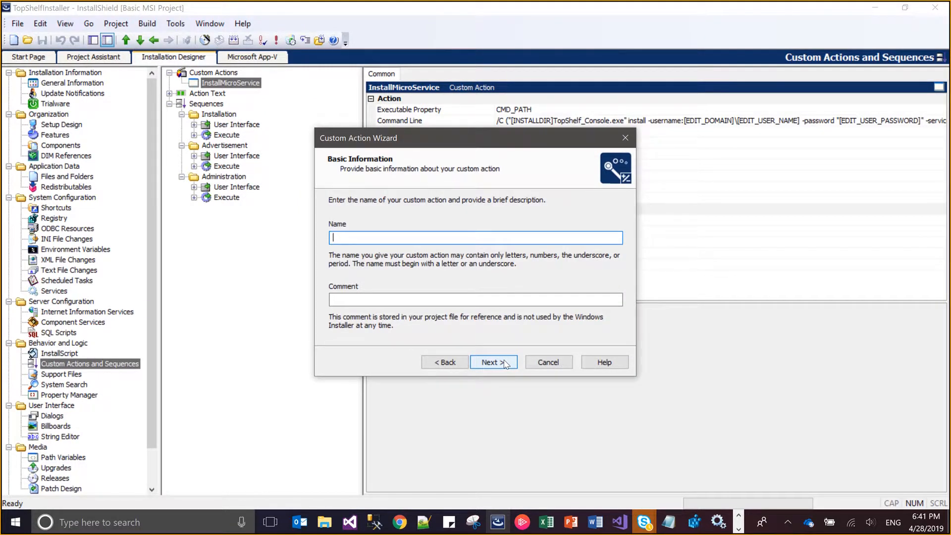
pyautogui.write('UninstallMicroService')
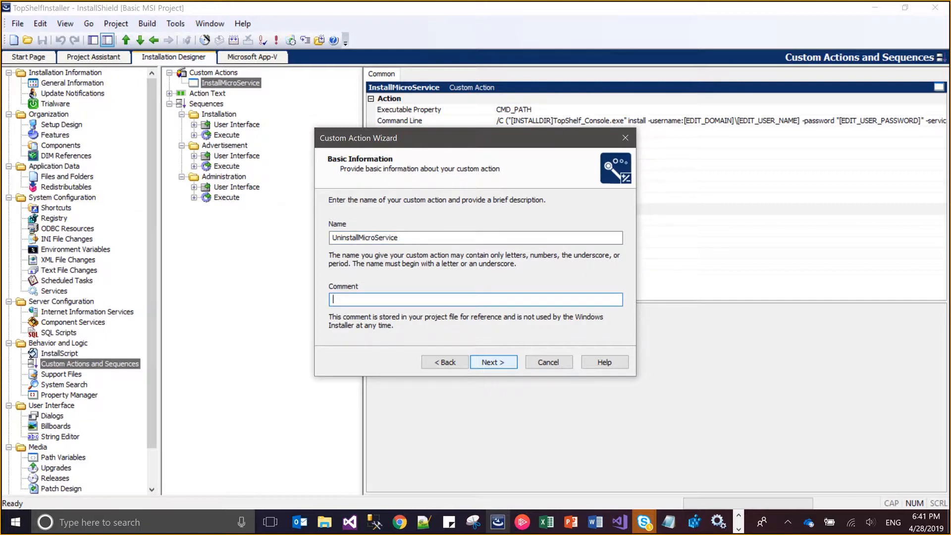
pyautogui.write('KK')
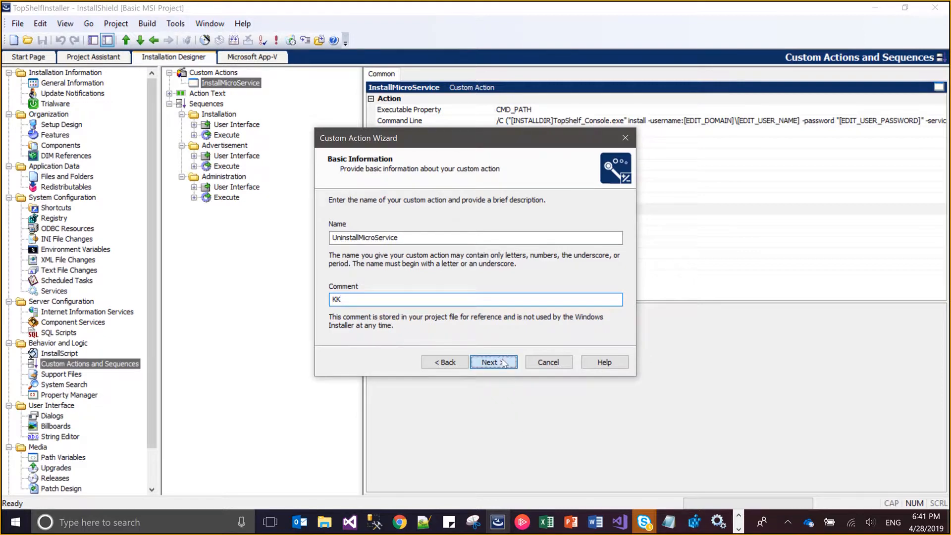
# Set the action type to Launch an executable, choose a property as the code's location and continue to the action parameters
pyautogui.click(504, 364)
pyautogui.press('Up')
pyautogui.press('Up')
pyautogui.press('Up')
pyautogui.press('Up')
pyautogui.press('Up')
pyautogui.press('Up')
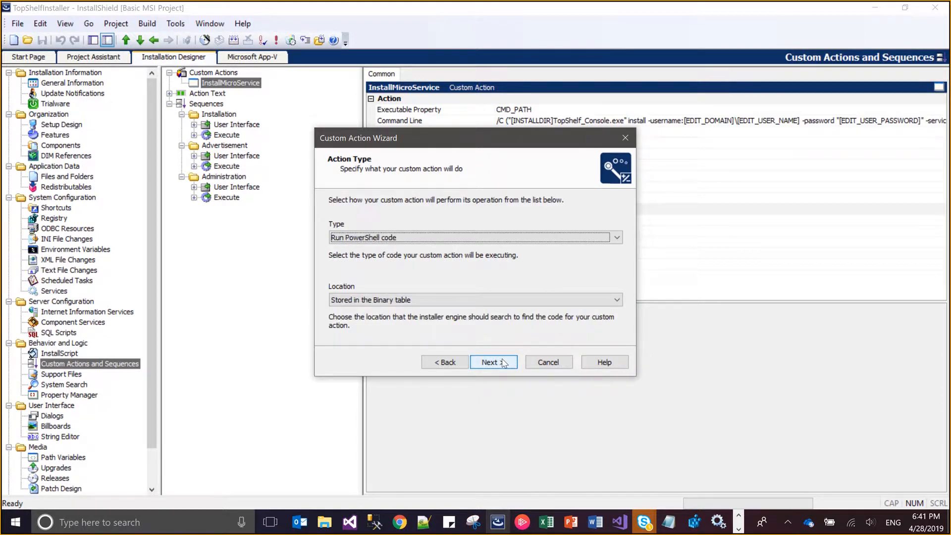
pyautogui.press('Up')
pyautogui.press('Tab')
pyautogui.press('Down')
pyautogui.press('Down')
pyautogui.press('Down')
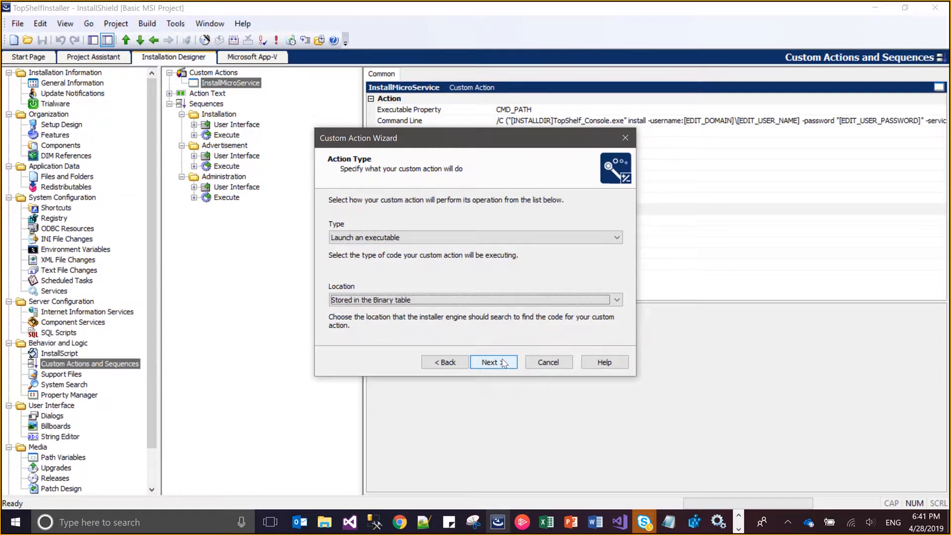
pyautogui.click(503, 363)
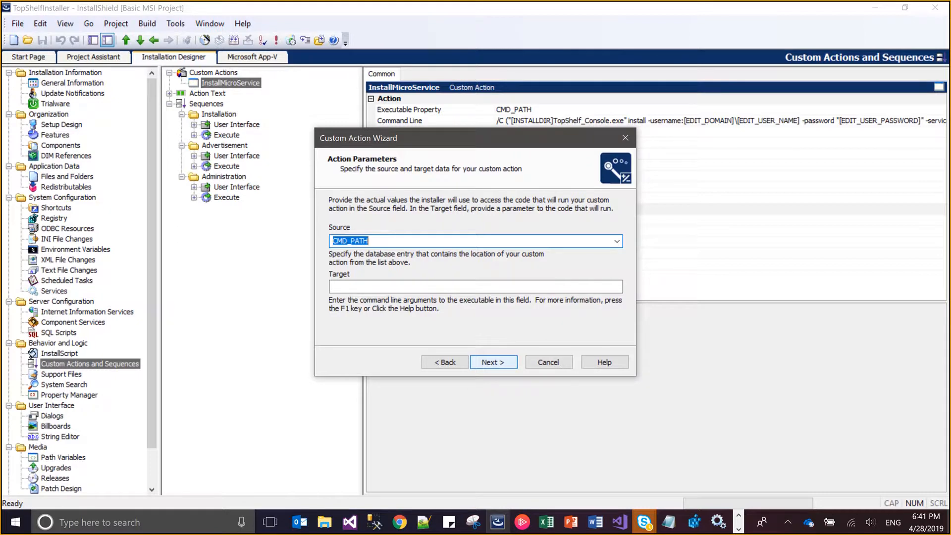
# Keep CMD_PATH as the source and copy the TopShelf_Console.exe stop-and-uninstall command from Notepad into the target
pyautogui.press('Tab')
pyautogui.hotkey('alt', 'Tab')
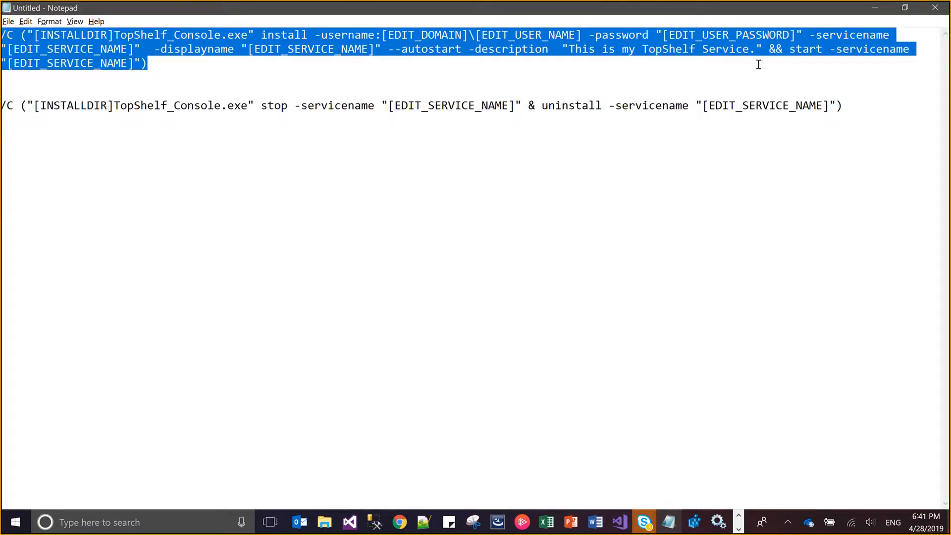
pyautogui.click(849, 104)
pyautogui.hotkey('shift', 'Home')
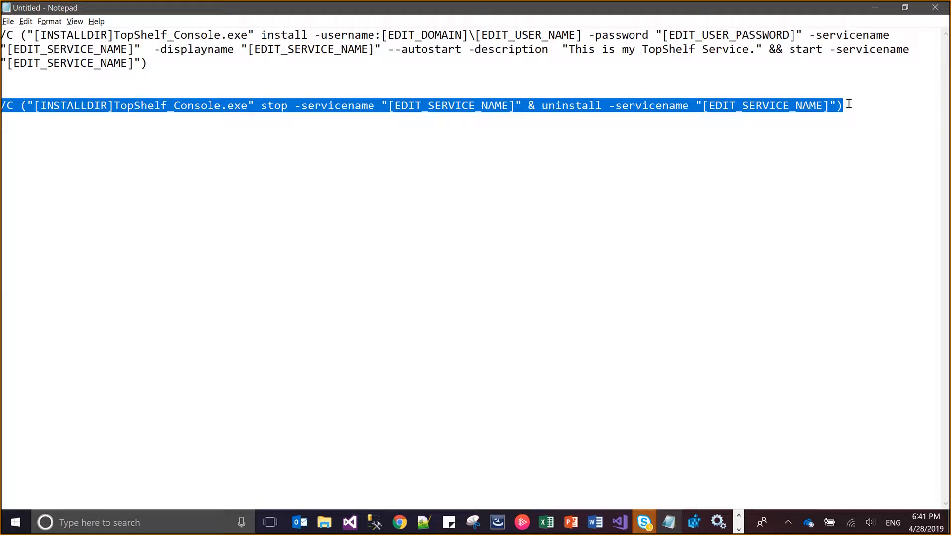
pyautogui.hotkey('alt', 'Tab')
pyautogui.hotkey('ctrl', 'v')
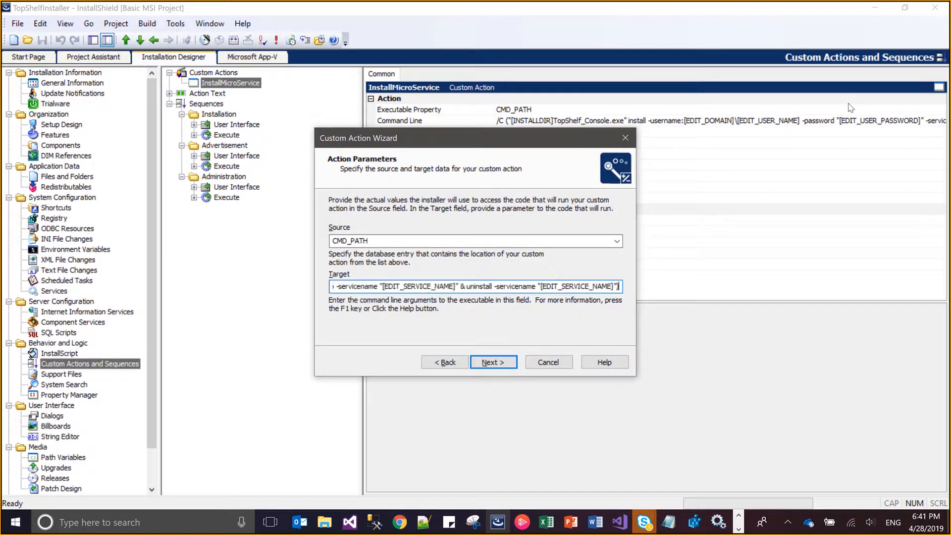
# Accept the parameters and keep Synchronous (Check exit code), Immediate Execution and Always execute for the uninstall action
pyautogui.click(497, 364)
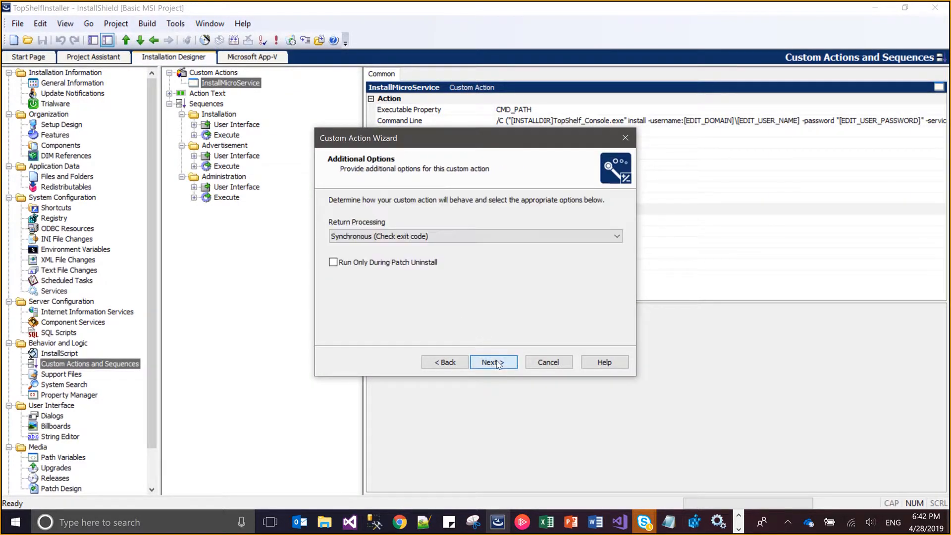
pyautogui.click(497, 363)
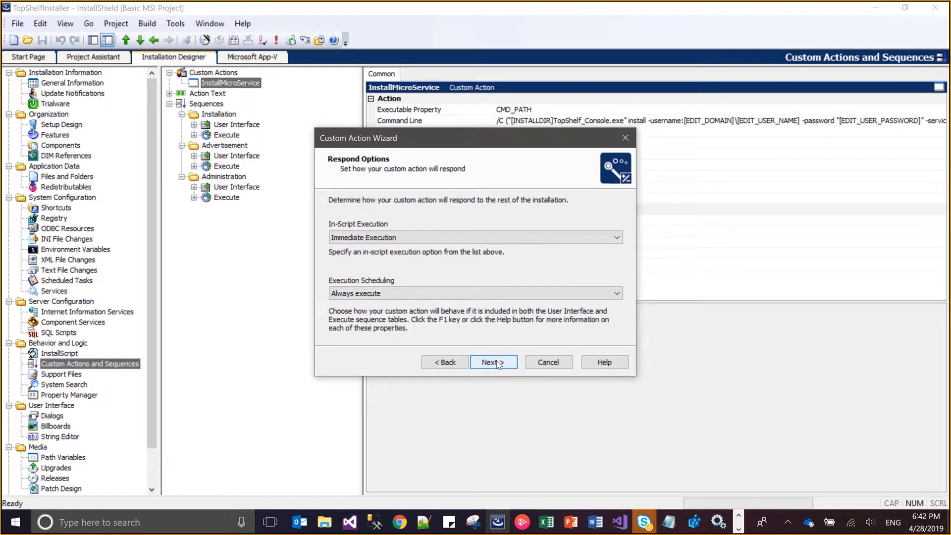
pyautogui.click(497, 364)
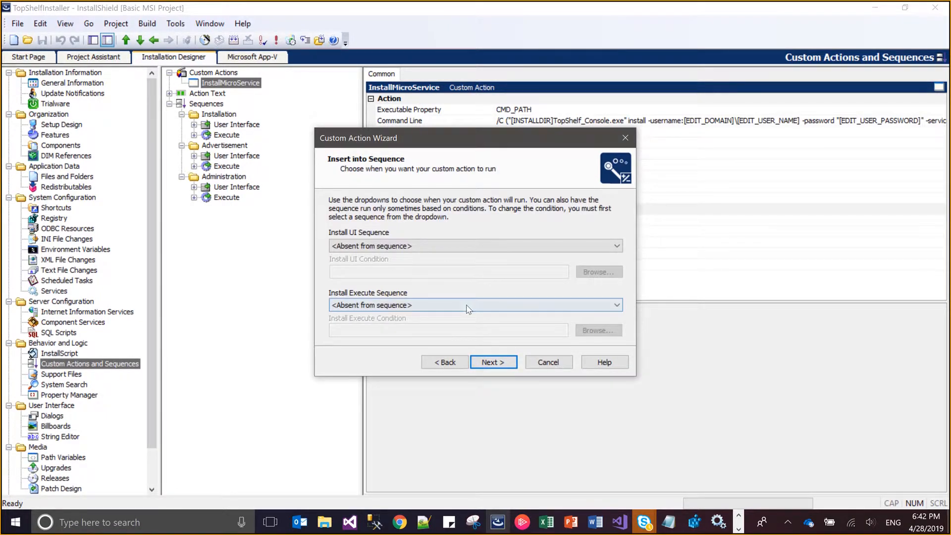
# Schedule the uninstall custom action After InstallInitialize in the Install Execute Sequence
pyautogui.click(467, 305)
pyautogui.press('Down')
pyautogui.press('Down')
pyautogui.press('Down')
pyautogui.press('Down')
pyautogui.press('Down')
pyautogui.press('Down')
pyautogui.press('Down')
pyautogui.press('Down')
pyautogui.press('Down')
pyautogui.press('Down')
pyautogui.press('Down')
pyautogui.press('Down')
pyautogui.press('Down')
pyautogui.press('Down')
pyautogui.press('Down')
pyautogui.press('Down')
pyautogui.press('Down')
pyautogui.press('Down')
pyautogui.press('Down')
pyautogui.press('Down')
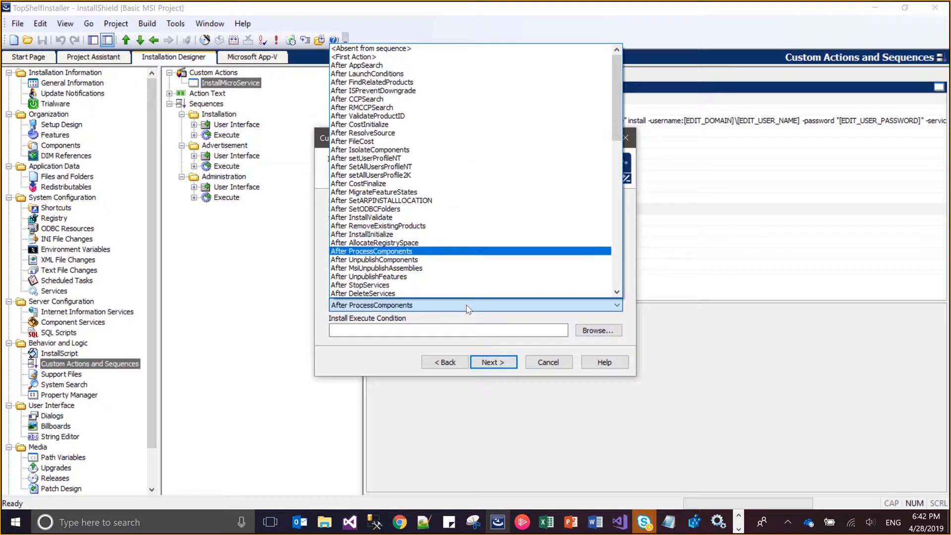
pyautogui.press('Up')
pyautogui.press('Up')
pyautogui.press('Up')
pyautogui.press('Down')
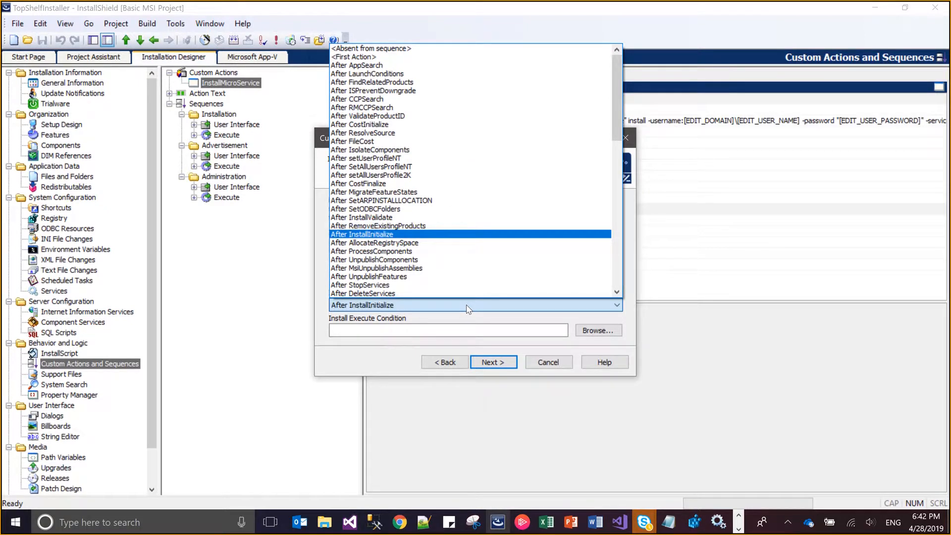
pyautogui.press('Return')
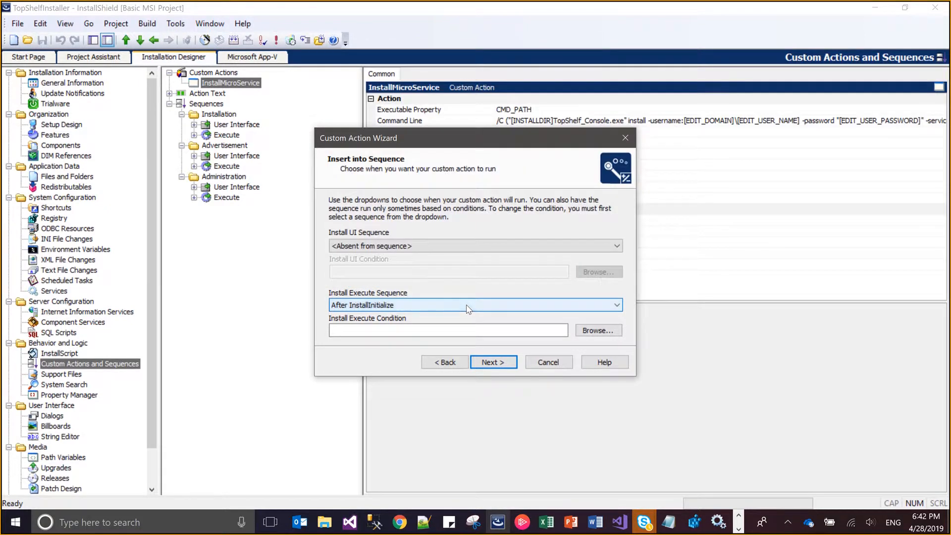
# Set the uninstall action's Install Execute Condition to REMOVE and finish the wizard
pyautogui.click(455, 331)
pyautogui.write('RE')
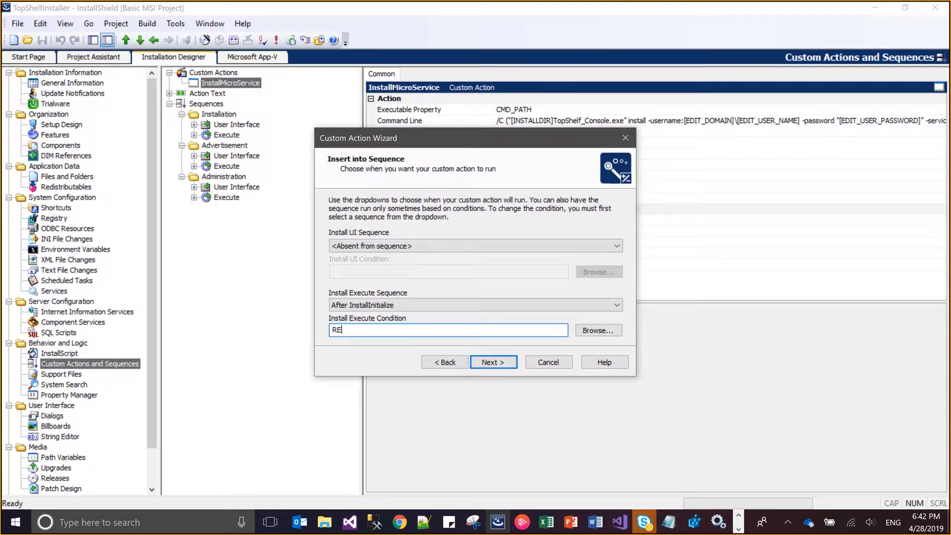
pyautogui.write('MOVE')
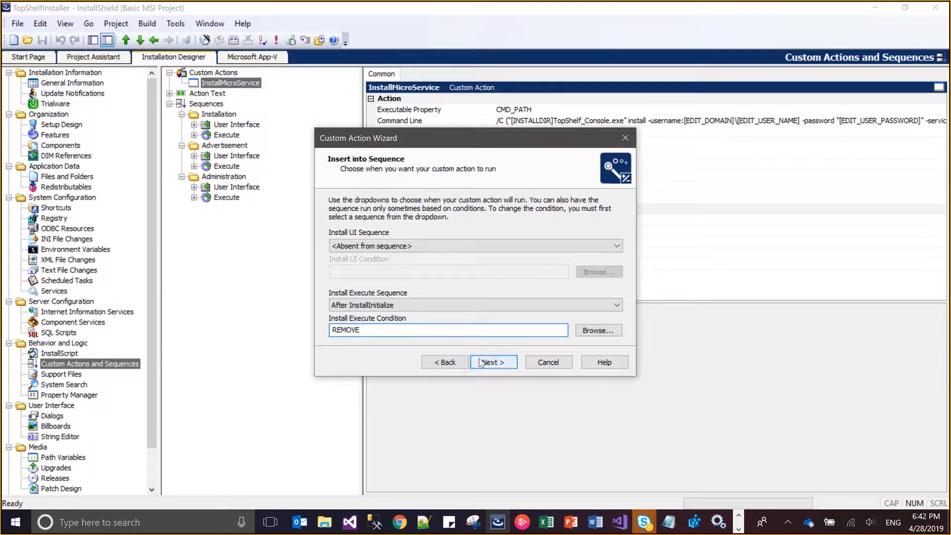
pyautogui.click(481, 363)
pyautogui.click(492, 362)
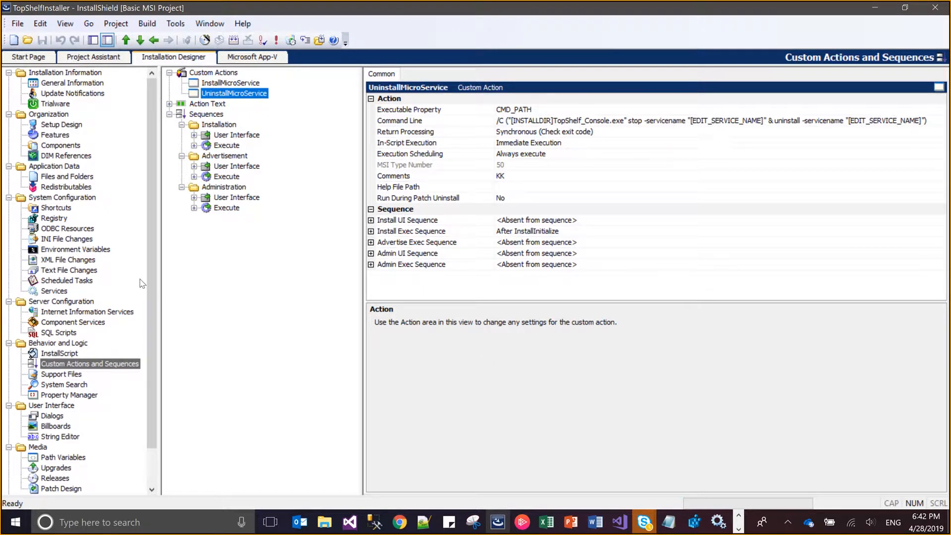
# Add a new InstallScript file to the project, keeping the name Setup.rul
pyautogui.click(76, 355)
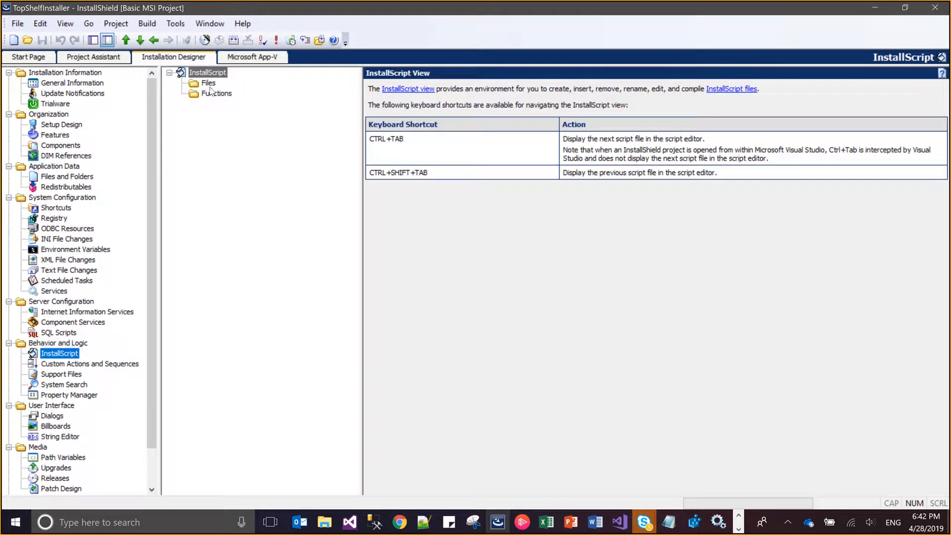
pyautogui.click(209, 85)
pyautogui.rightClick(210, 86)
pyautogui.click(223, 94)
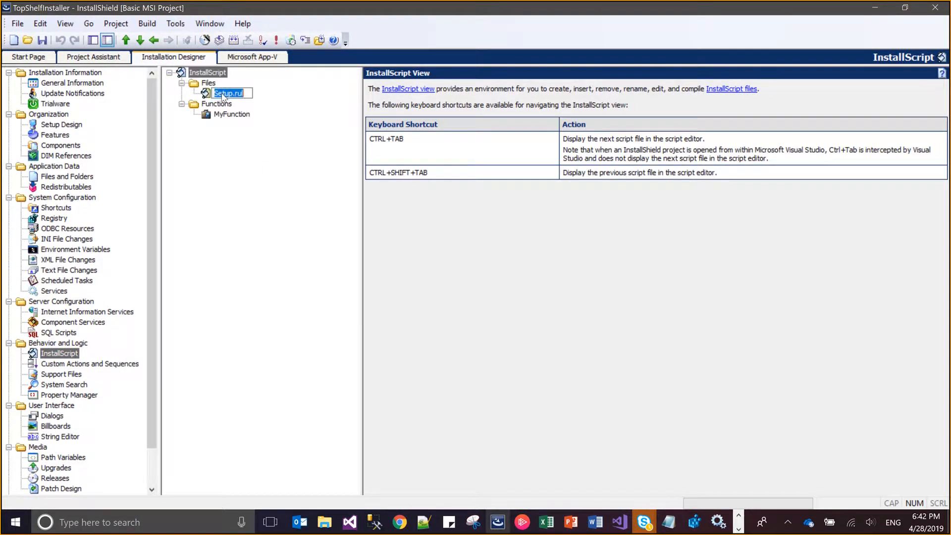
pyautogui.click(268, 172)
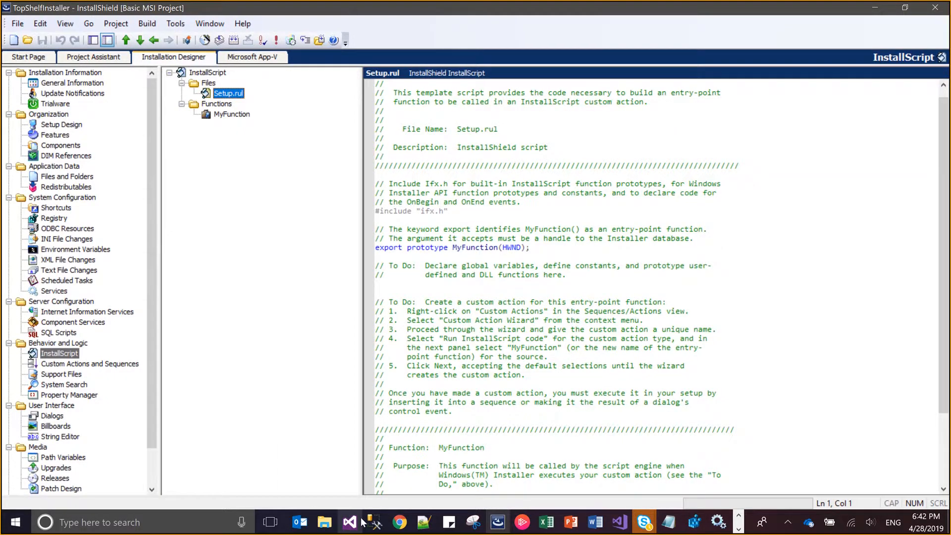
# Close the System32 File Explorer window and switch to the Release folder window
pyautogui.moveTo(363, 522)
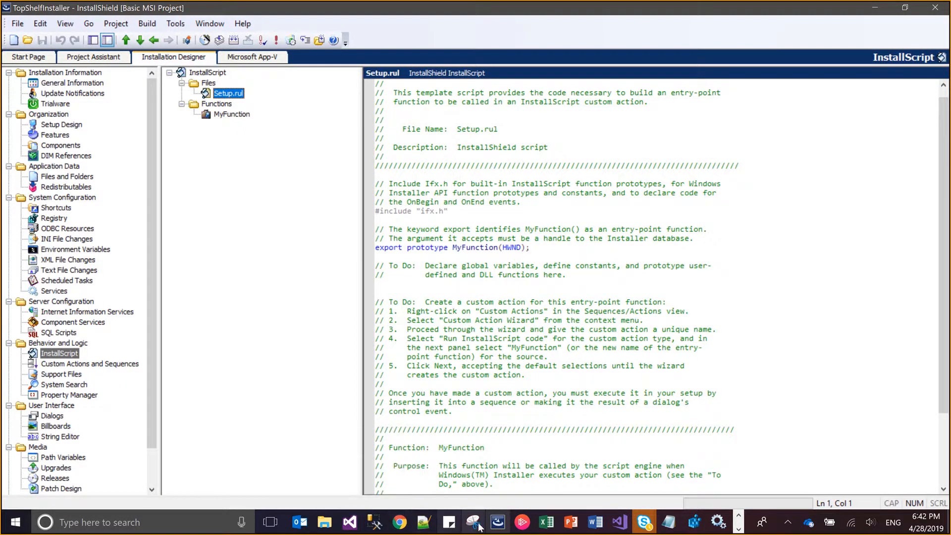
pyautogui.moveTo(492, 526)
pyautogui.moveTo(325, 523)
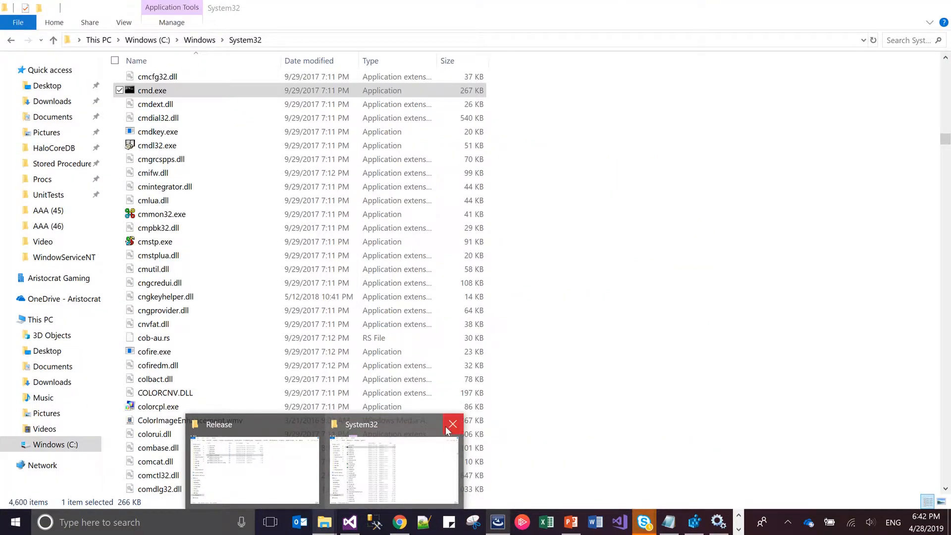
pyautogui.click(453, 424)
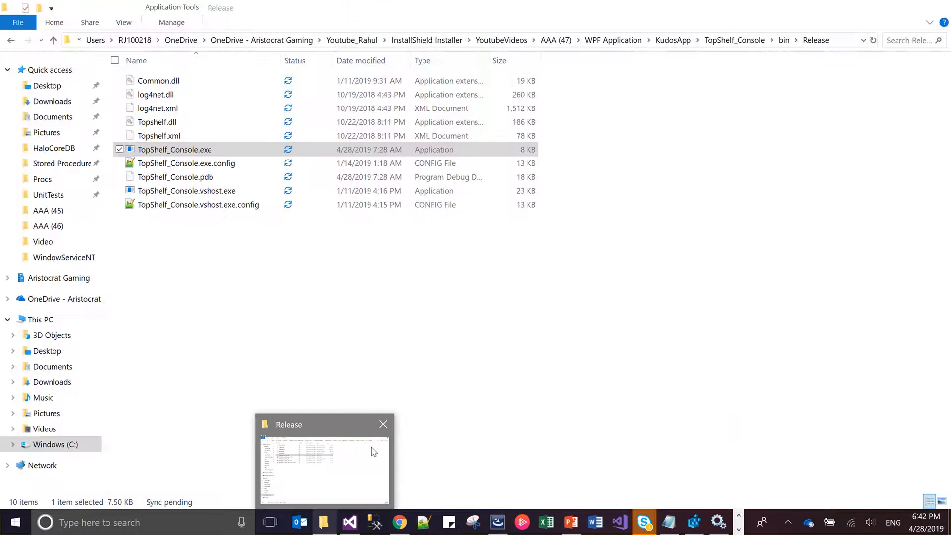
pyautogui.click(376, 451)
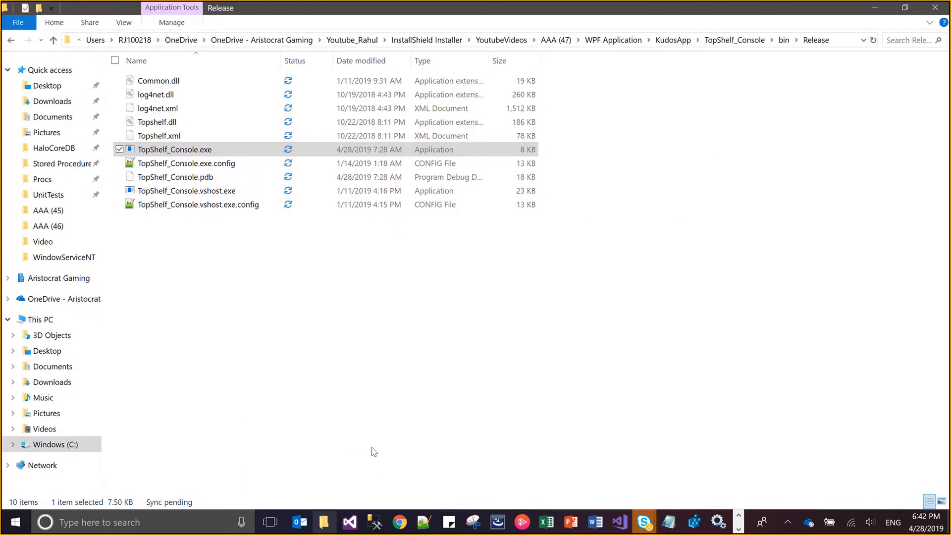
# Open TraditionalWindowServiceInstaller.ism from the AAA (46) folder under YoutubeVideos in InstallShield and show its InstallScript code
pyautogui.click(524, 41)
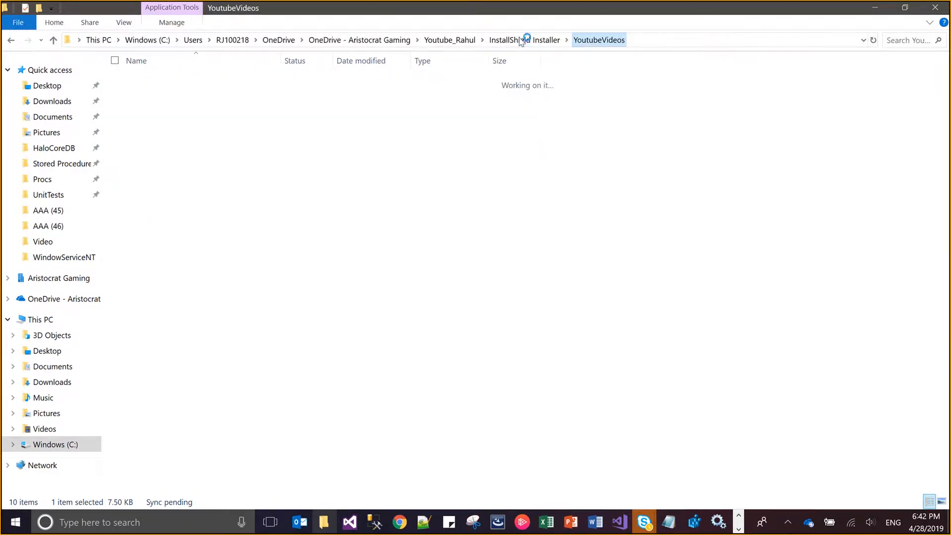
pyautogui.press('Return')
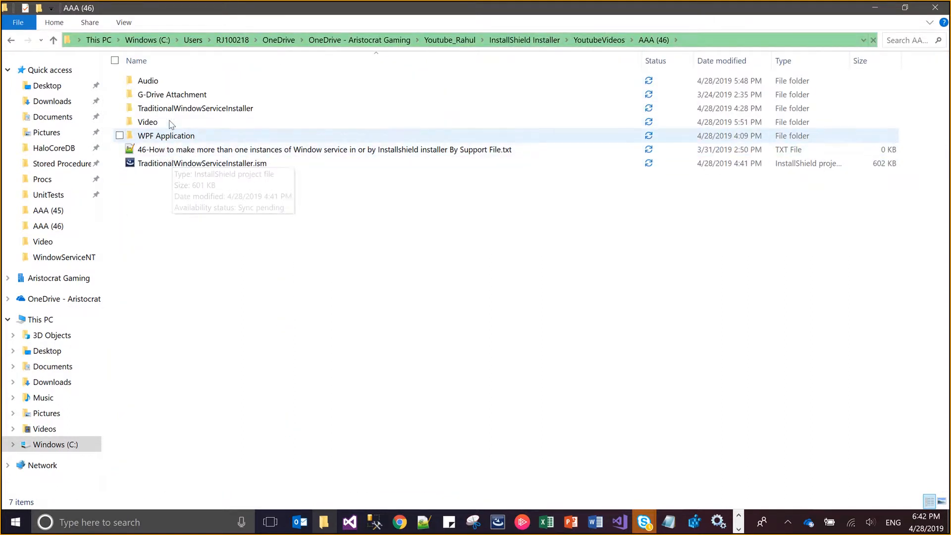
pyautogui.click(179, 166)
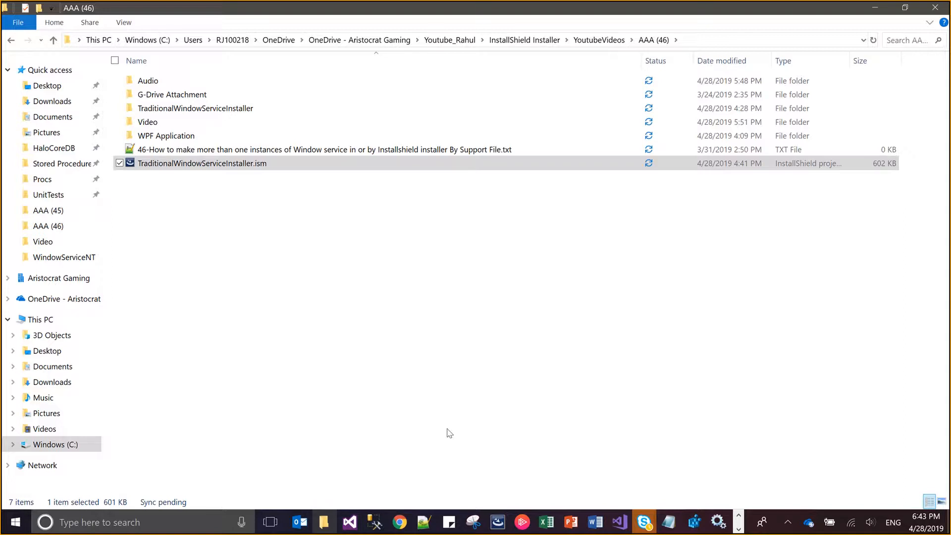
pyautogui.moveTo(493, 524)
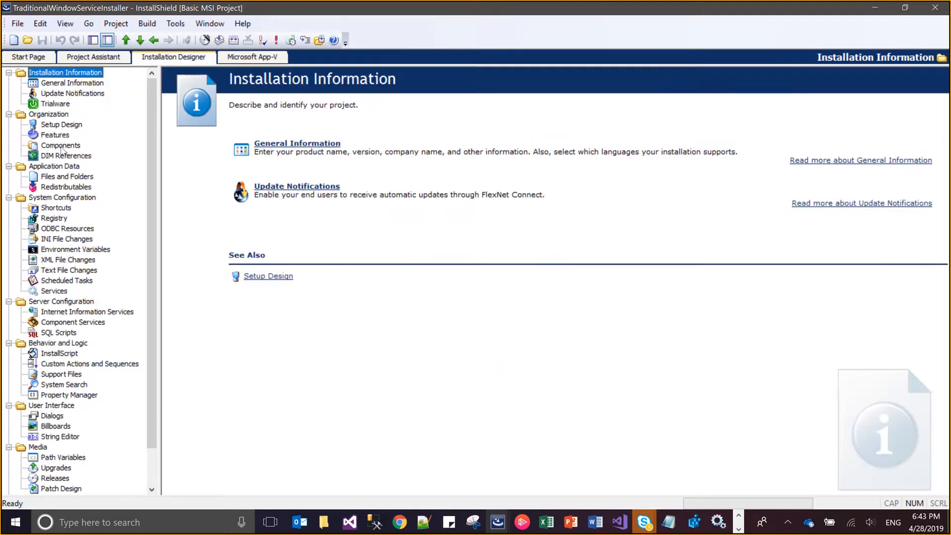
pyautogui.click(64, 353)
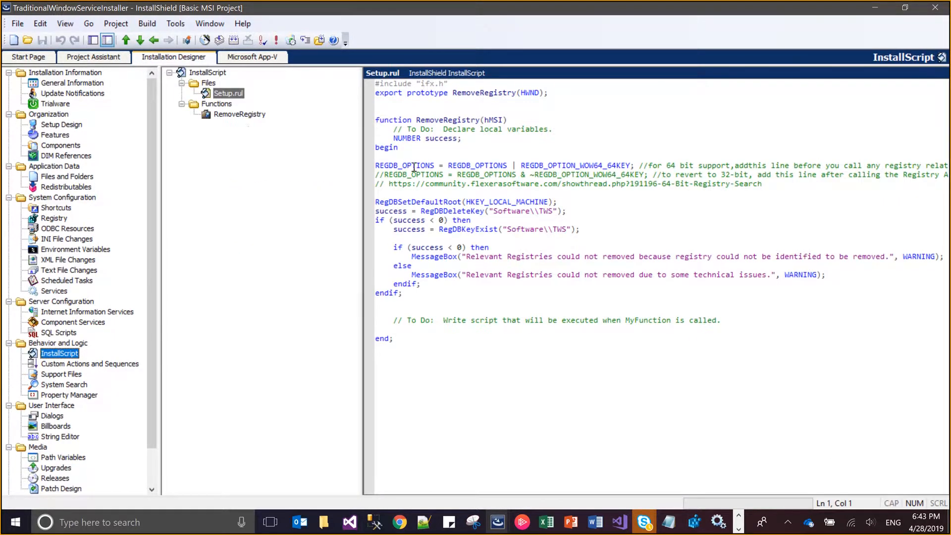
# Copy the whole TraditionalWindowServiceInstaller Setup.rul script over the TopShelfInstaller Setup.rul template code and save the project
pyautogui.click(414, 167)
pyautogui.hotkey('ctrl', 'a')
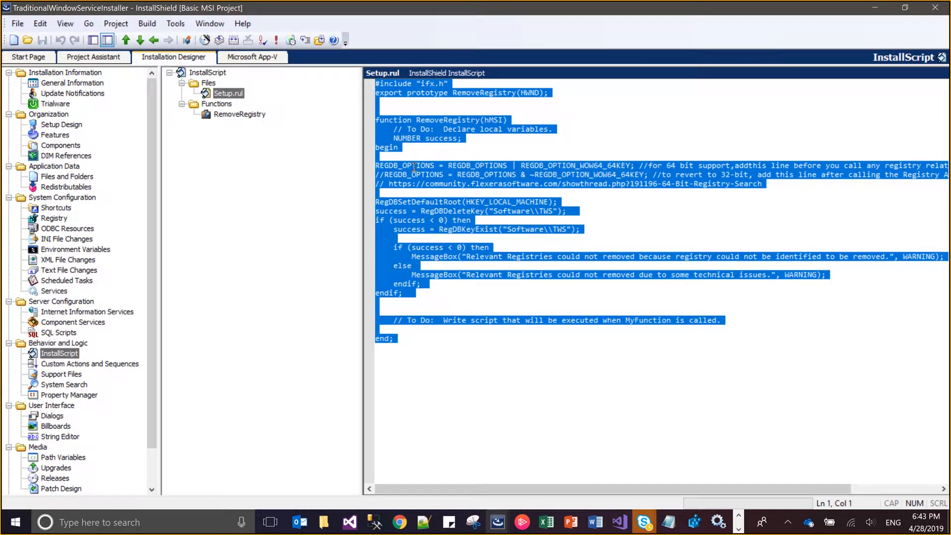
pyautogui.hotkey('alt', 'Tab')
pyautogui.press('Tab')
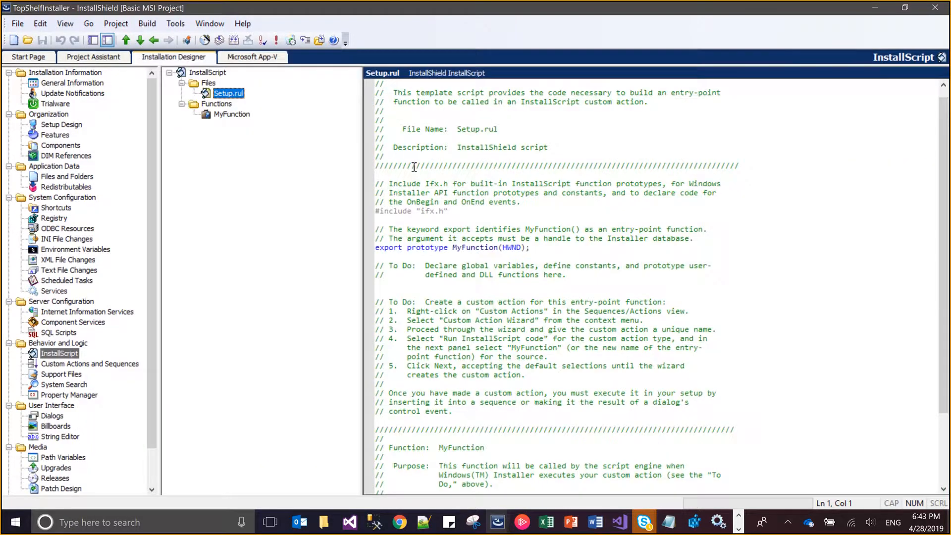
pyautogui.hotkey('ctrl', 'a')
pyautogui.hotkey('ctrl', 'v')
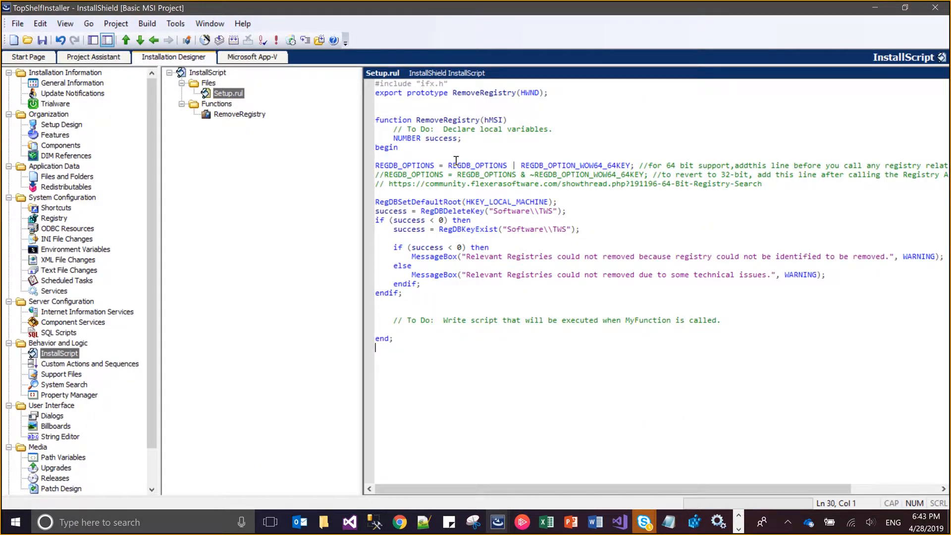
pyautogui.hotkey('ctrl', 's')
pyautogui.click(532, 216)
pyautogui.click(594, 266)
# Close the TraditionalWindowServiceInstaller project window and return to the TopShelfInstaller project
pyautogui.hotkey('alt', 'Tab')
pyautogui.hotkey('ctrl', 'a')
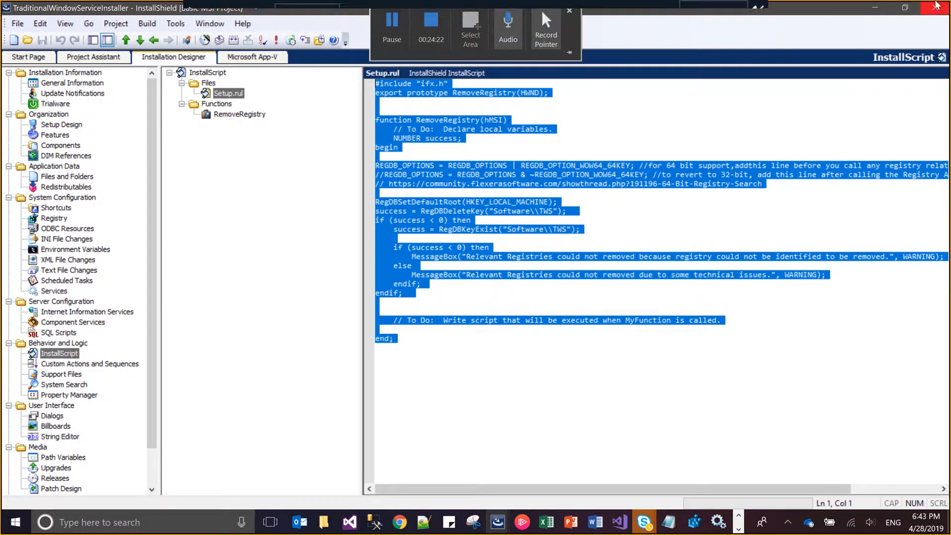
pyautogui.hotkey('alt', 'Tab')
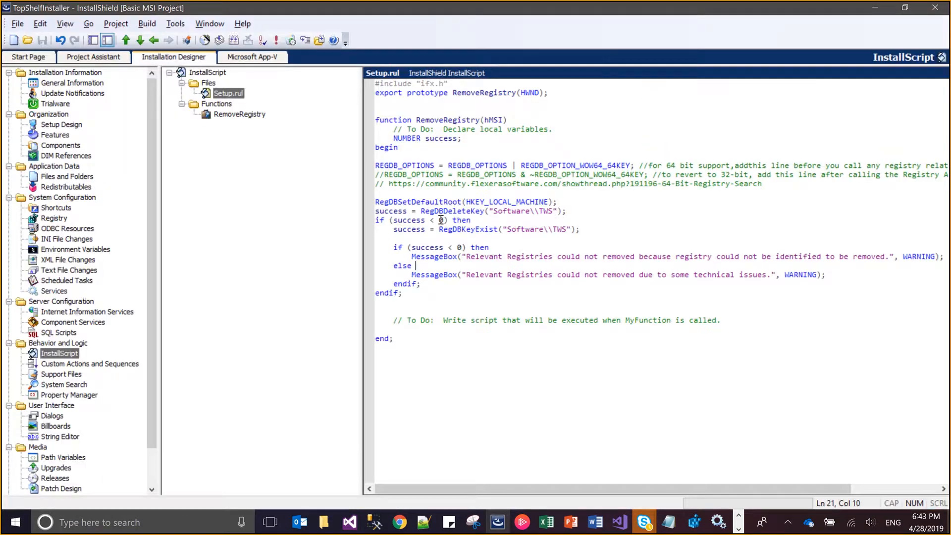
pyautogui.click(441, 219)
# Start a new custom action with the Custom Action Wizard, named RemoveRegistries with the comment JJ
pyautogui.click(70, 365)
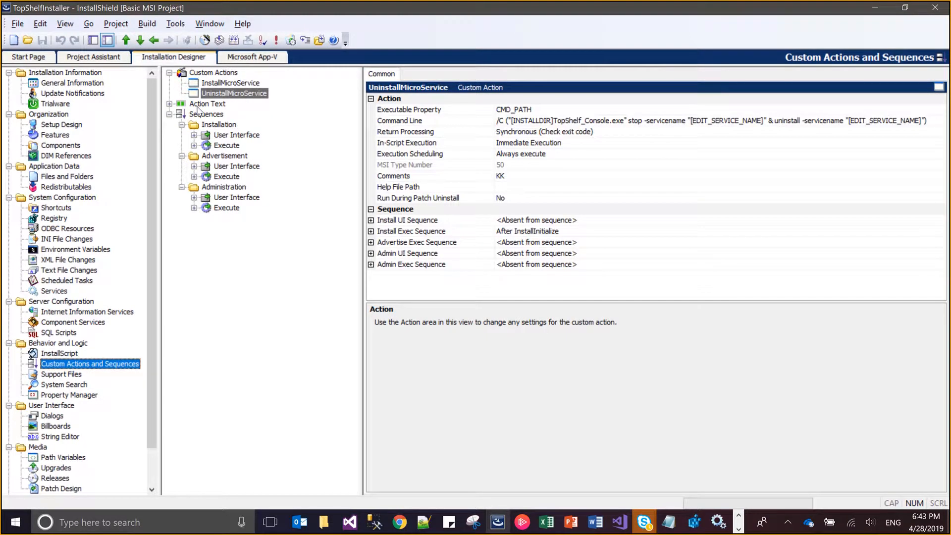
pyautogui.click(210, 74)
pyautogui.rightClick(210, 73)
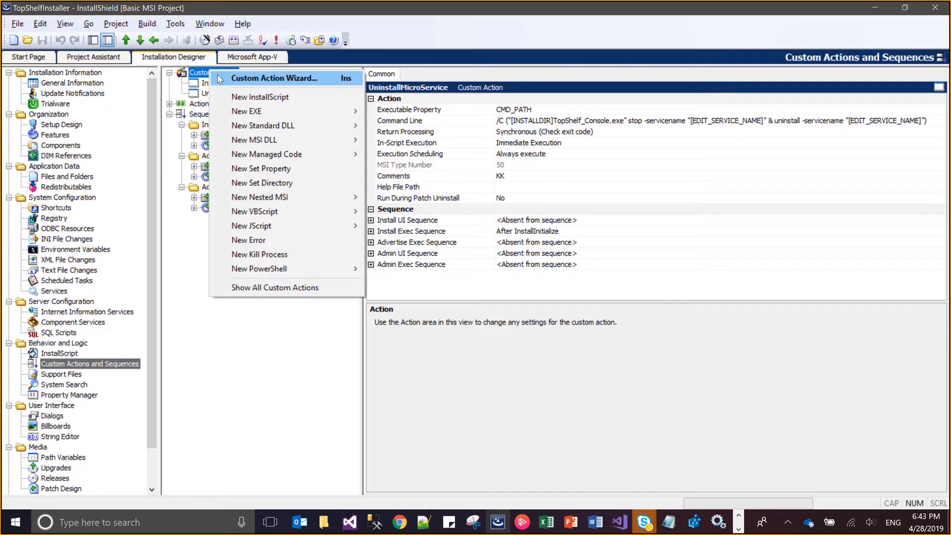
pyautogui.click(232, 77)
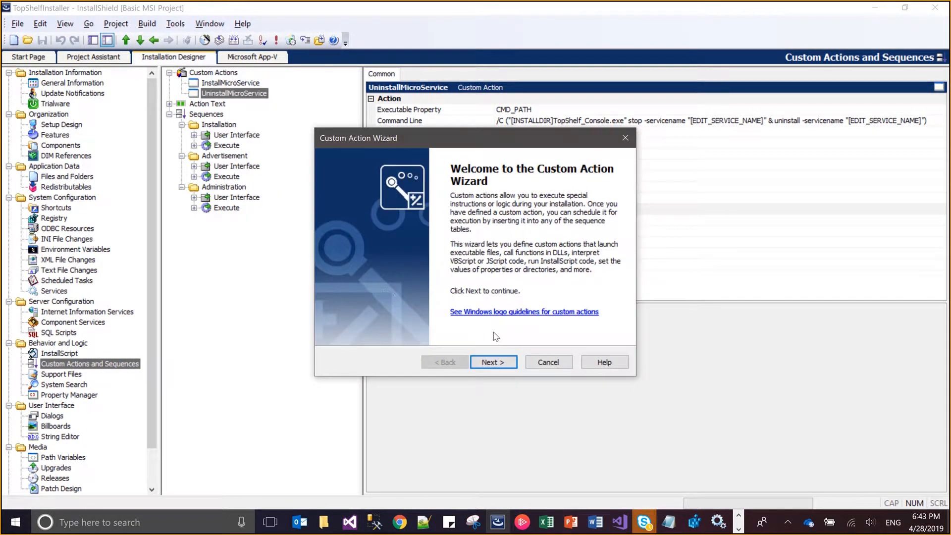
pyautogui.click(493, 362)
pyautogui.write('Rem')
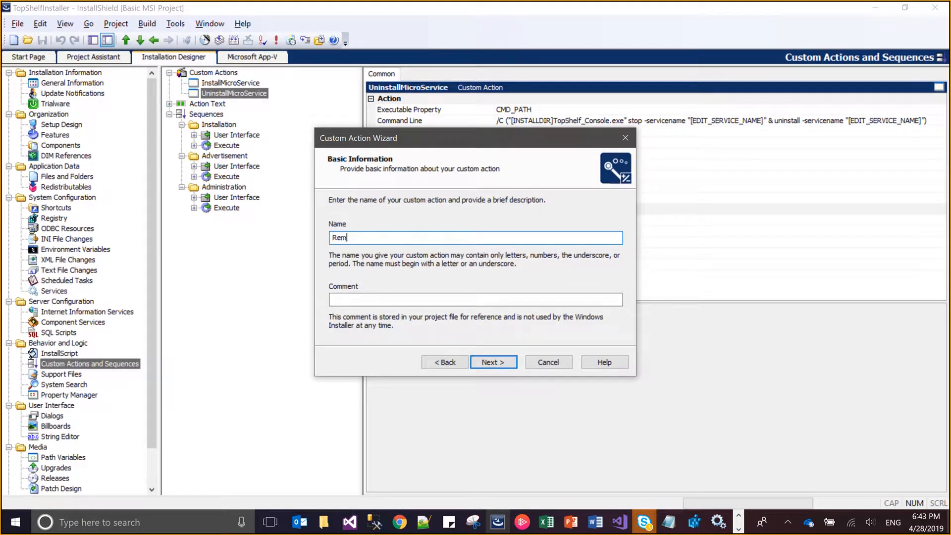
pyautogui.write('oveRegistries')
pyautogui.click(333, 300)
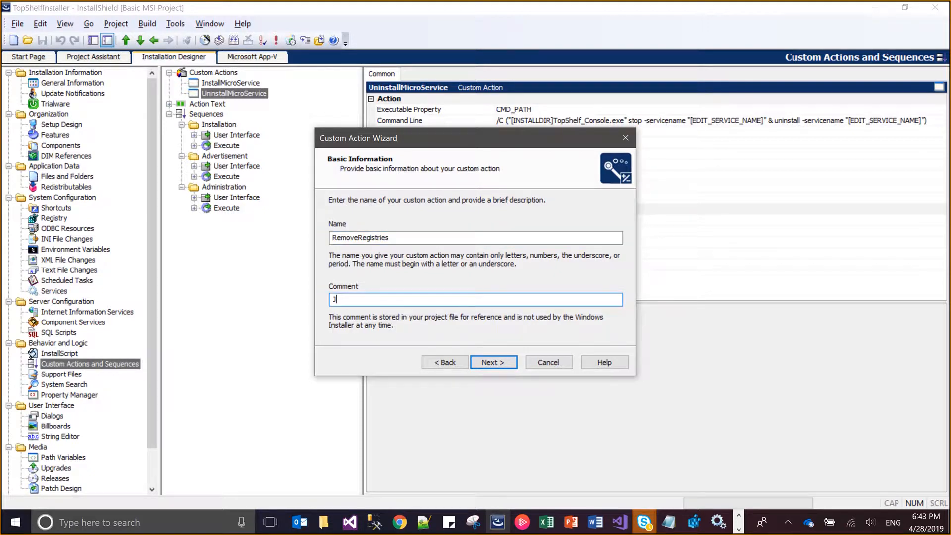
pyautogui.click(513, 360)
# Make the action run InstallScript code with RemoveRegistry as its function, keeping the default additional and respond options
pyautogui.press('Down')
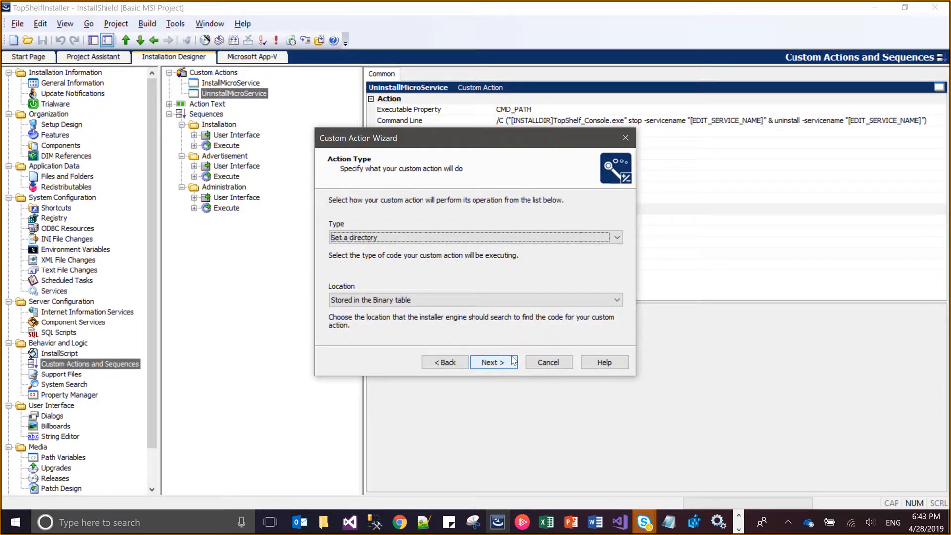
pyautogui.press('Up')
pyautogui.press('Up')
pyautogui.press('Up')
pyautogui.press('Up')
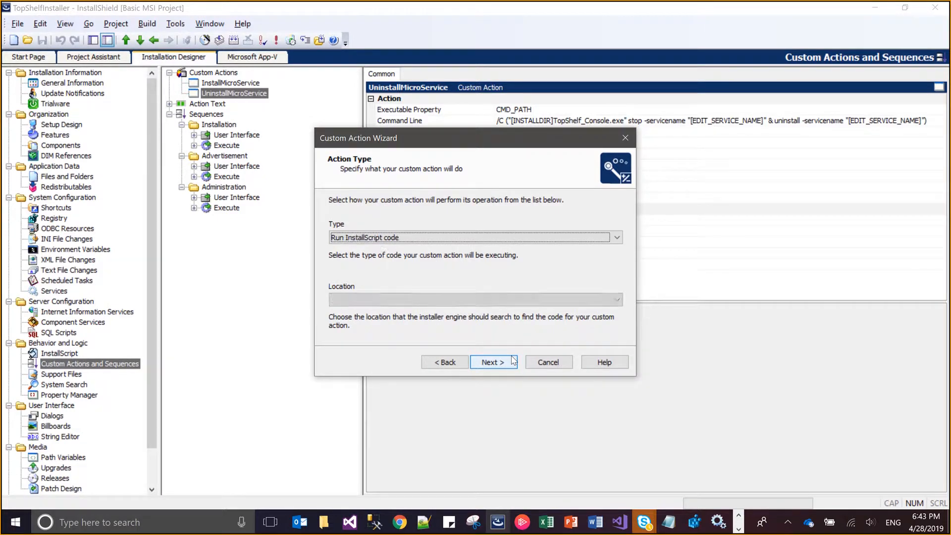
pyautogui.click(513, 360)
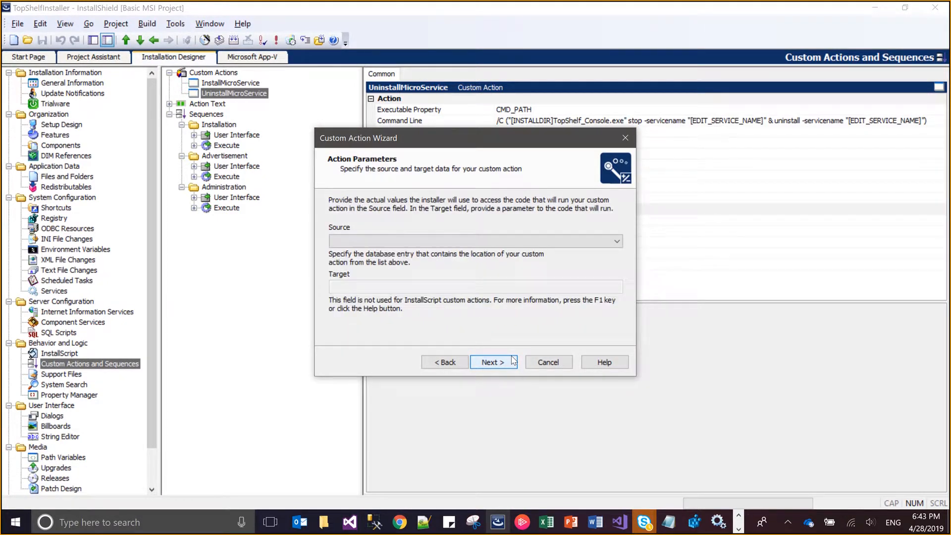
pyautogui.click(513, 360)
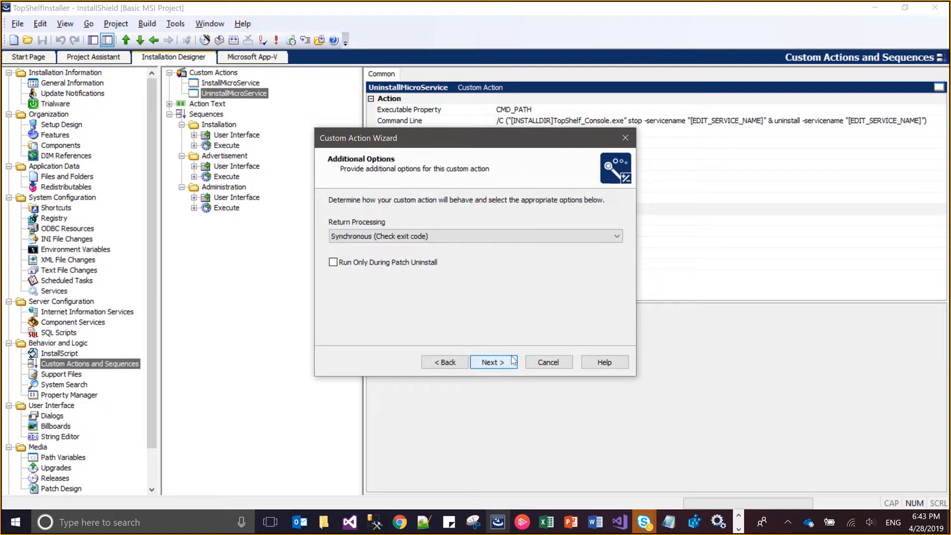
pyautogui.click(513, 360)
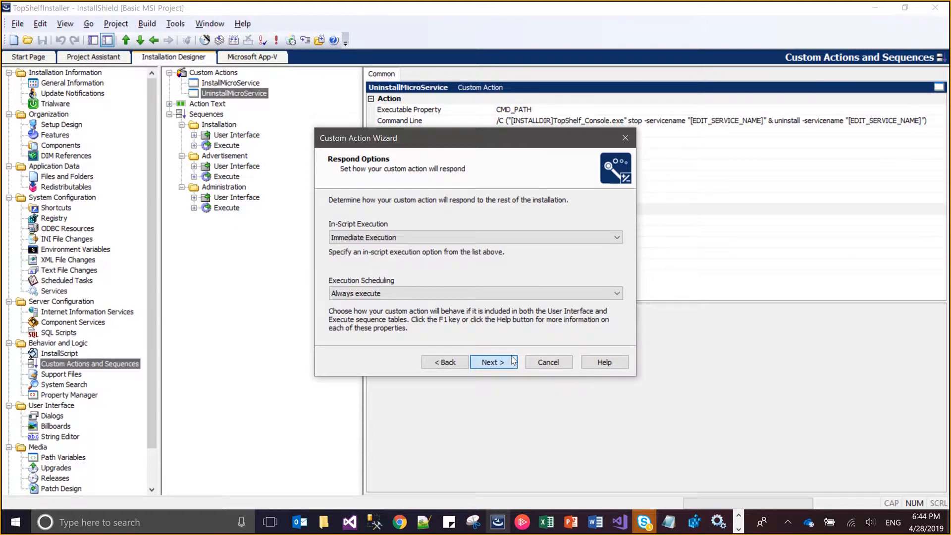
pyautogui.click(513, 360)
# Schedule the RemoveRegistries action in the Install Execute Sequence after UninstallMicroService
pyautogui.click(445, 306)
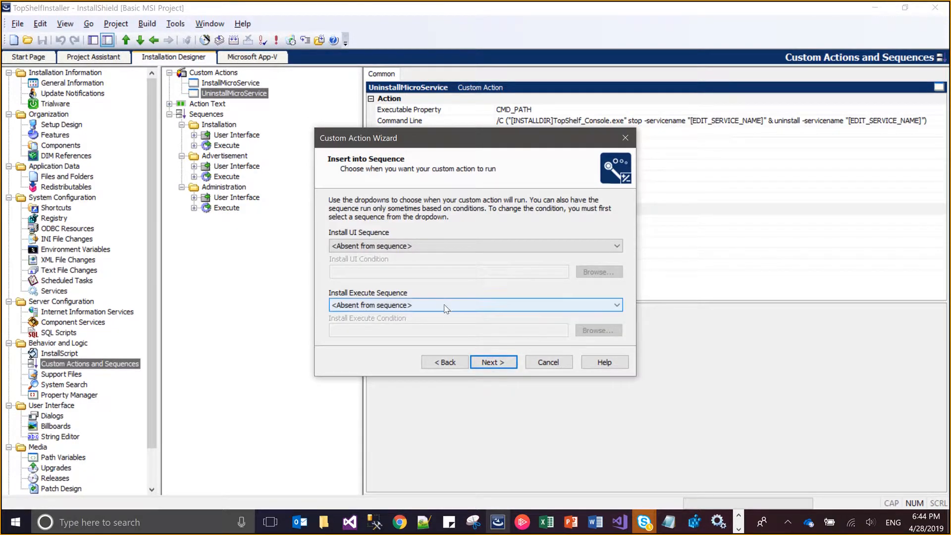
pyautogui.press('Down')
pyautogui.press('Down')
pyautogui.press('Down')
pyautogui.press('Down')
pyautogui.press('Down')
pyautogui.press('Down')
pyautogui.press('Down')
pyautogui.press('Down')
pyautogui.press('Down')
pyautogui.press('Down')
pyautogui.press('Down')
pyautogui.press('Down')
pyautogui.press('Down')
pyautogui.press('Down')
pyautogui.press('Down')
pyautogui.press('Down')
pyautogui.press('Down')
pyautogui.press('Down')
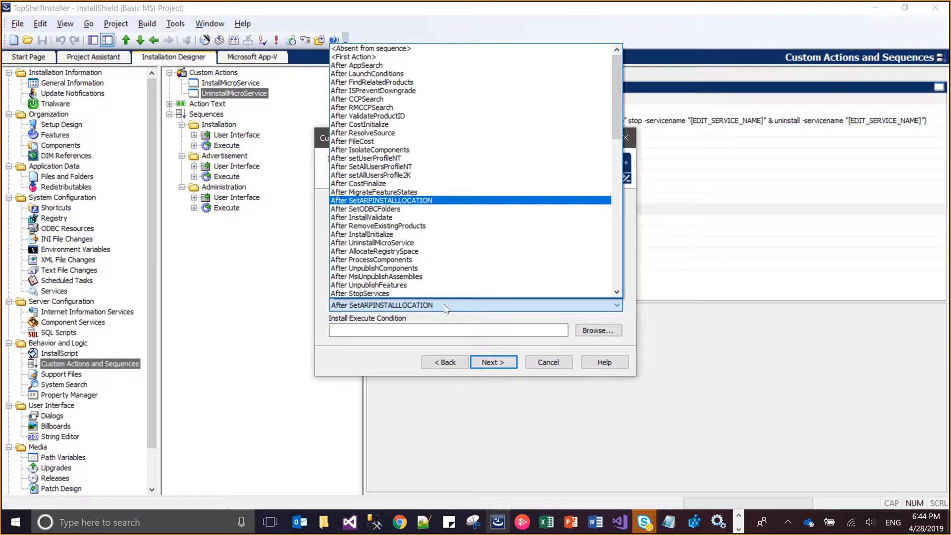
pyautogui.press('Down')
pyautogui.press('Down')
pyautogui.press('Down')
pyautogui.press('Down')
pyautogui.press('Down')
pyautogui.press('Down')
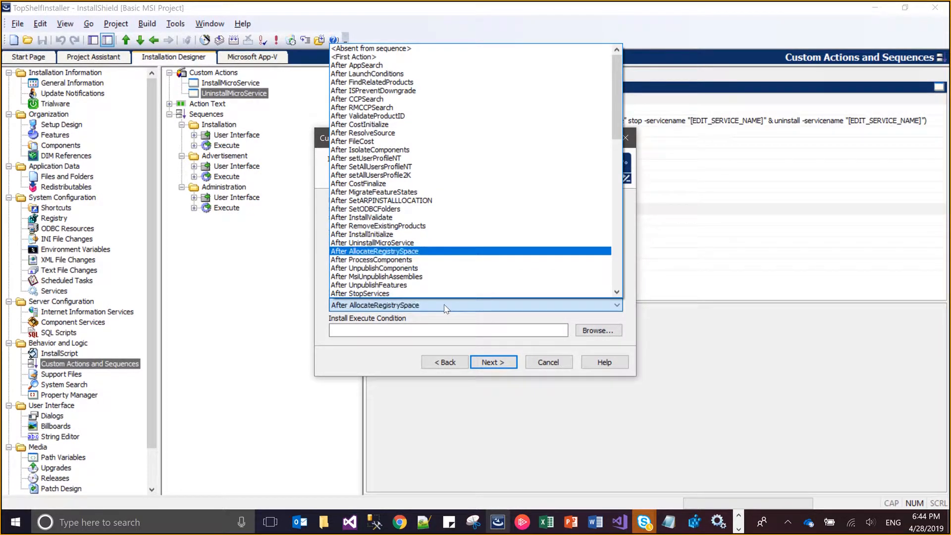
pyautogui.press('Up')
pyautogui.press('Up')
pyautogui.press('Return')
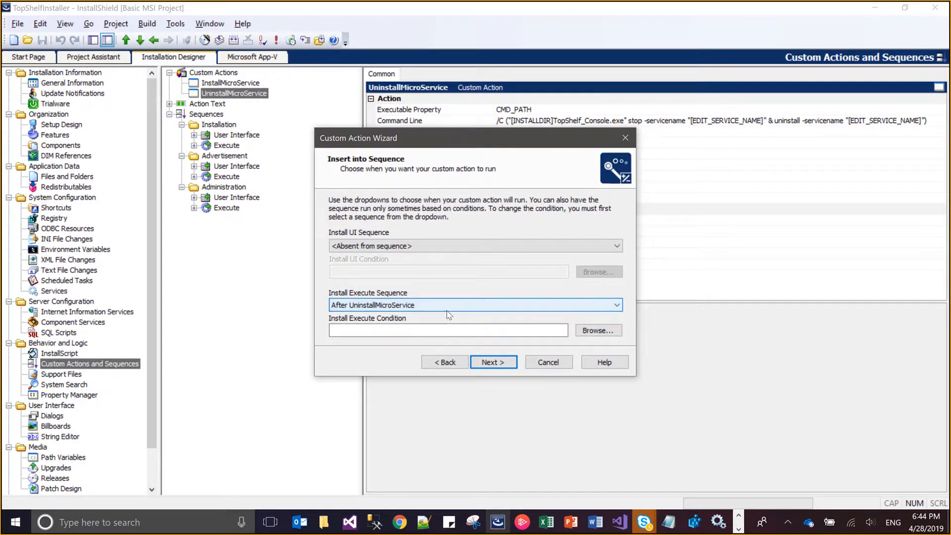
# Set the RemoveRegistries action's Install Execute Condition to REMOVE and finish the wizard
pyautogui.click(457, 330)
pyautogui.write('REM')
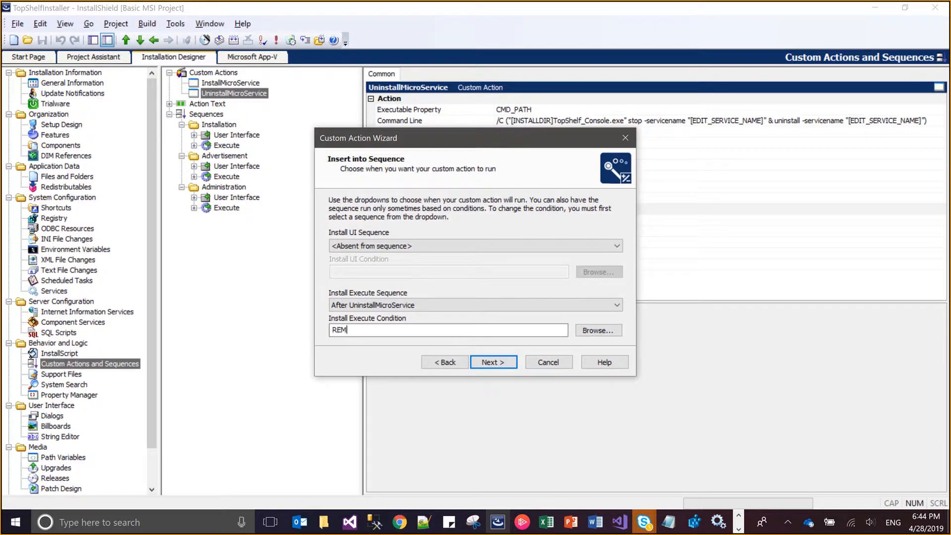
pyautogui.write('OVE')
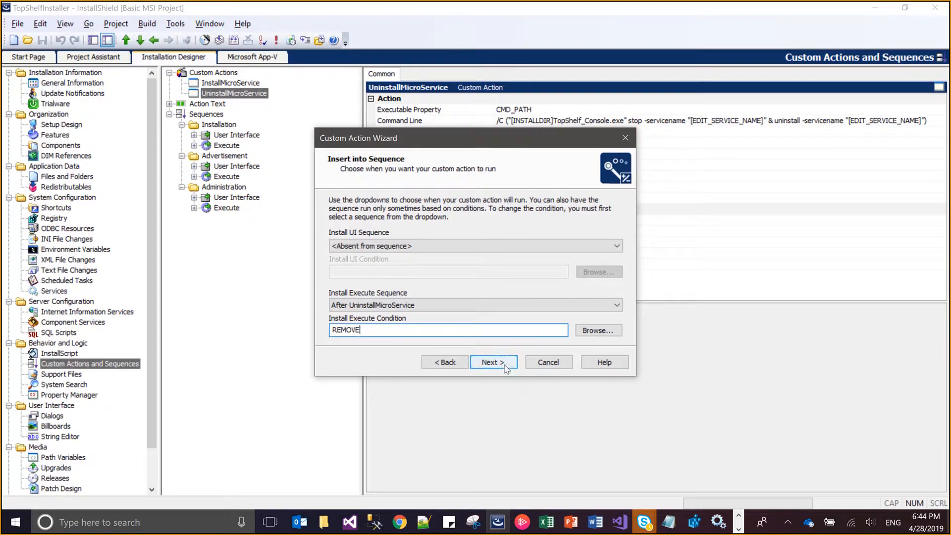
pyautogui.click(505, 365)
pyautogui.click(505, 365)
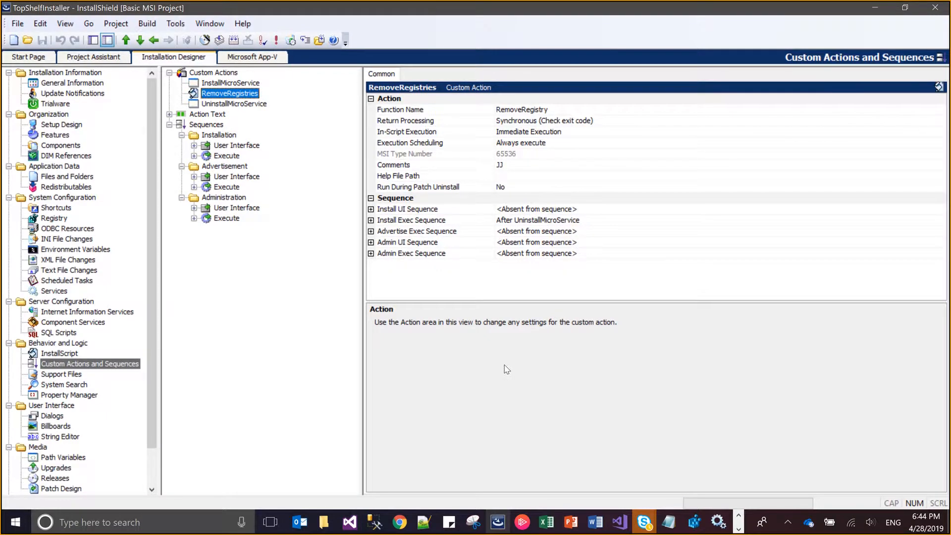
pyautogui.click(144, 23)
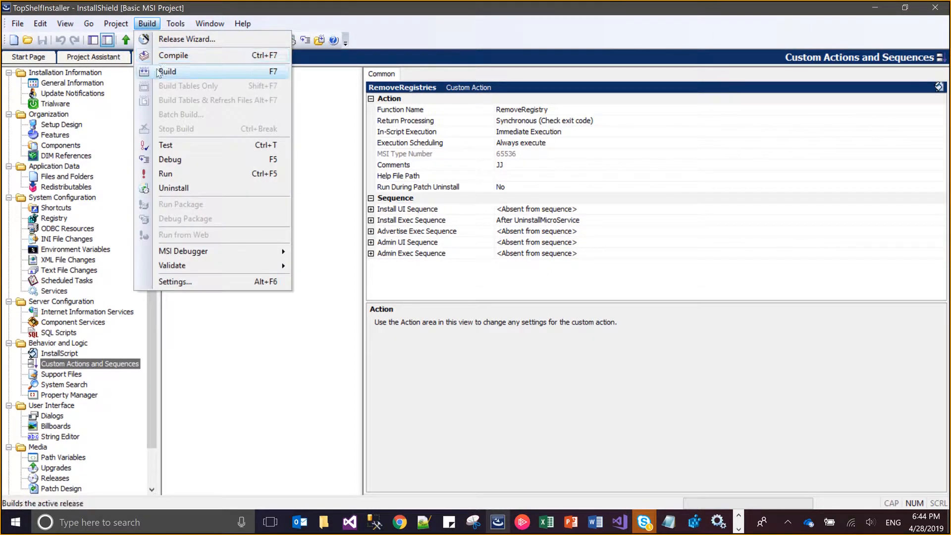
pyautogui.click(342, 325)
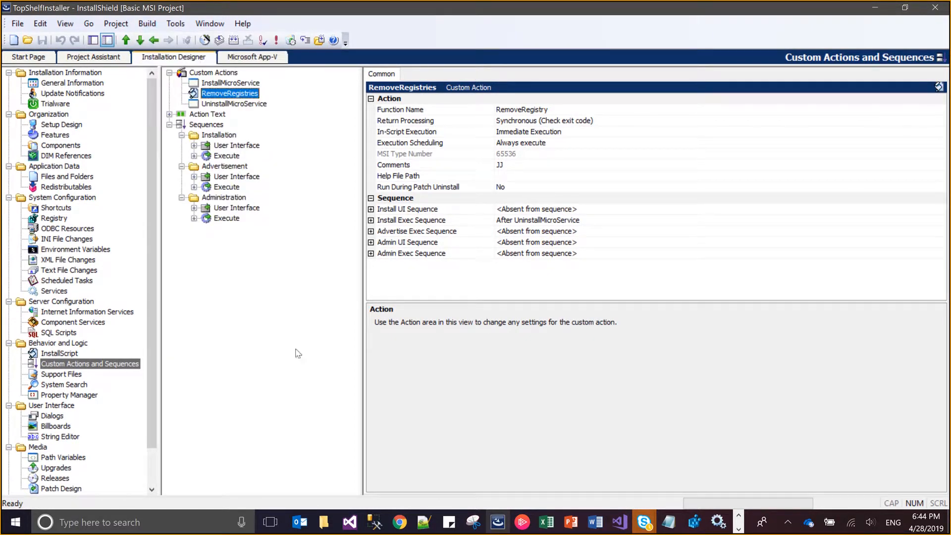
pyautogui.click(76, 457)
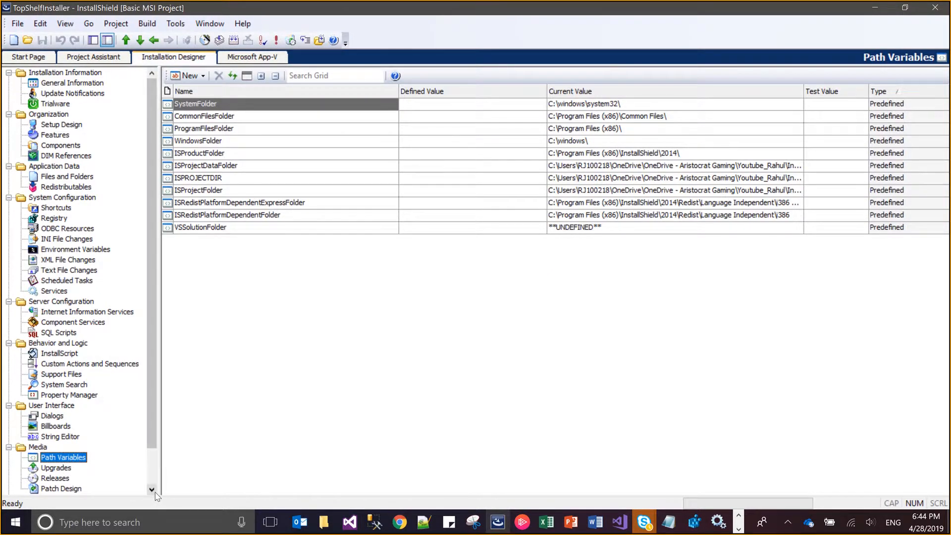
# Add a new product configuration in the Releases view and a new release under it, keeping the default names
pyautogui.click(61, 479)
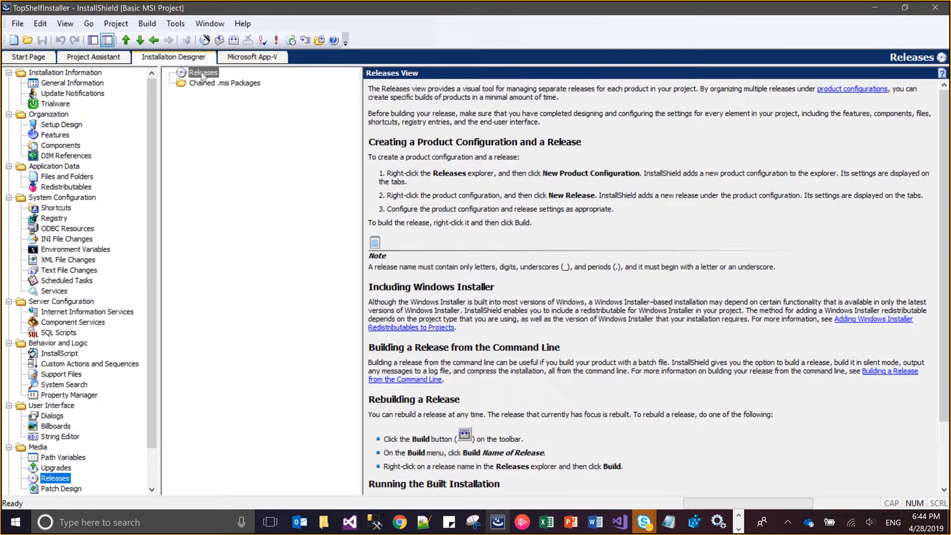
pyautogui.rightClick(204, 73)
pyautogui.click(209, 80)
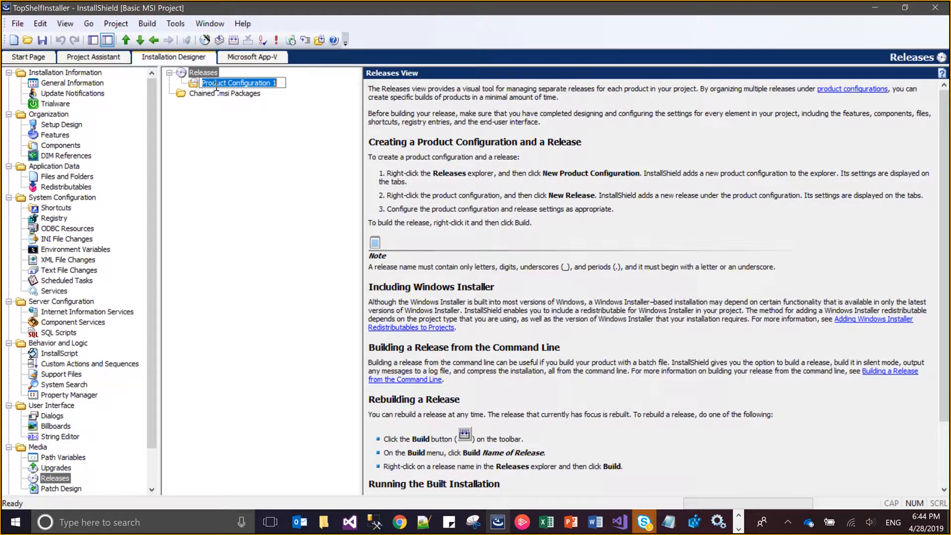
pyautogui.click(252, 147)
pyautogui.rightClick(255, 83)
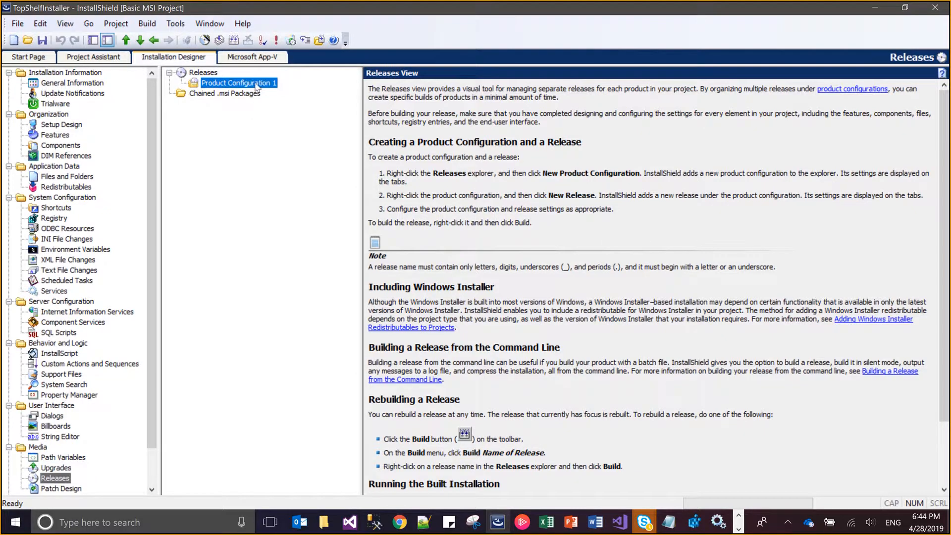
pyautogui.click(266, 93)
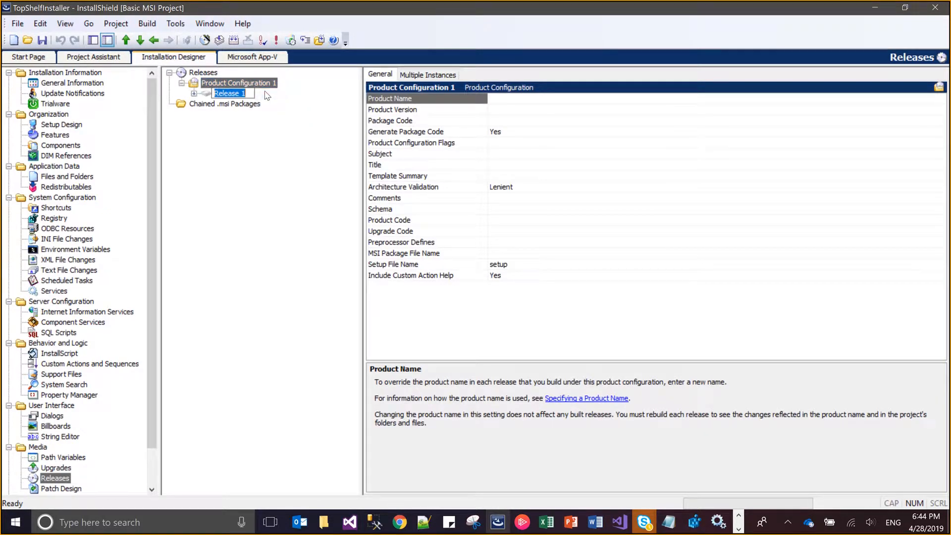
# Set the product configuration's Setup File Name to MicroServiceINstaller and save the project
pyautogui.click(267, 83)
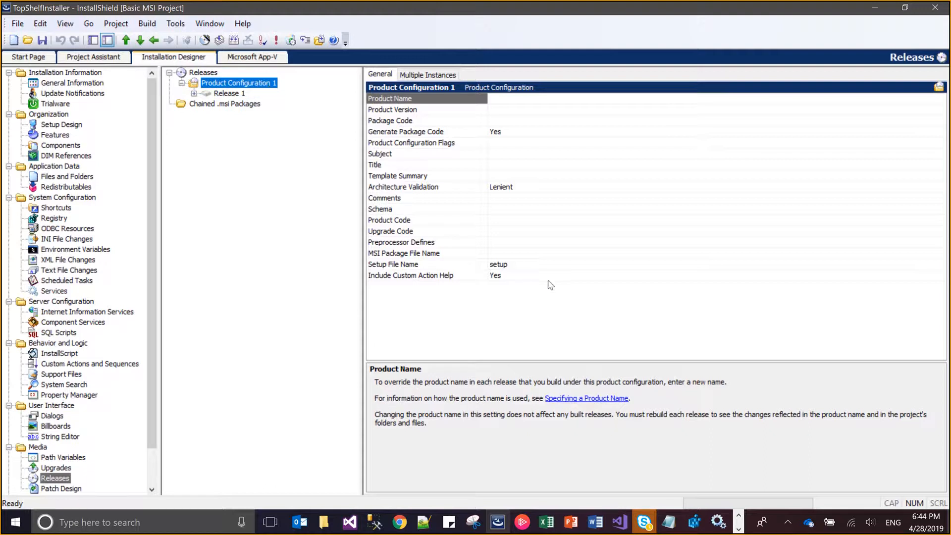
pyautogui.click(537, 267)
pyautogui.click(537, 267)
pyautogui.write('M')
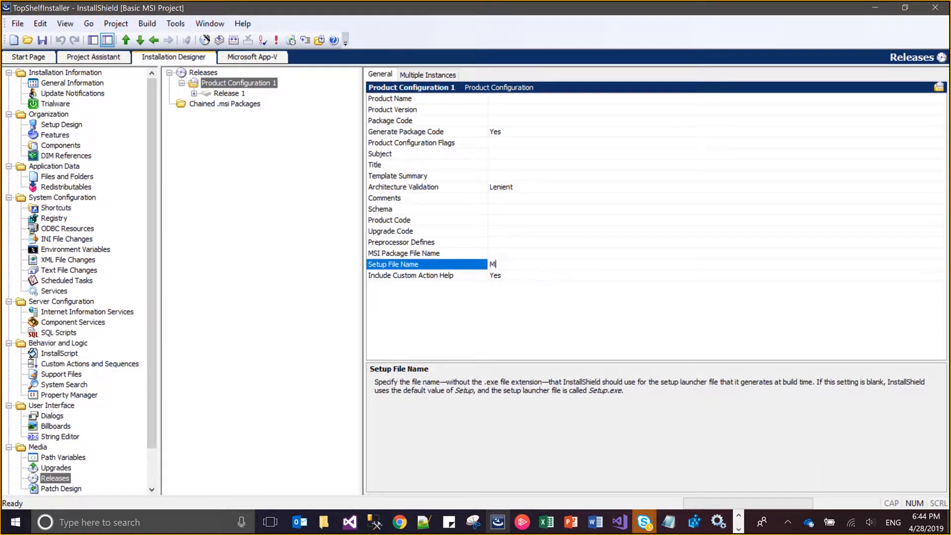
pyautogui.write('icroServiceINstaller')
pyautogui.hotkey('ctrl', 's')
# Set the Compression of Release 1 to Compressed
pyautogui.click(242, 95)
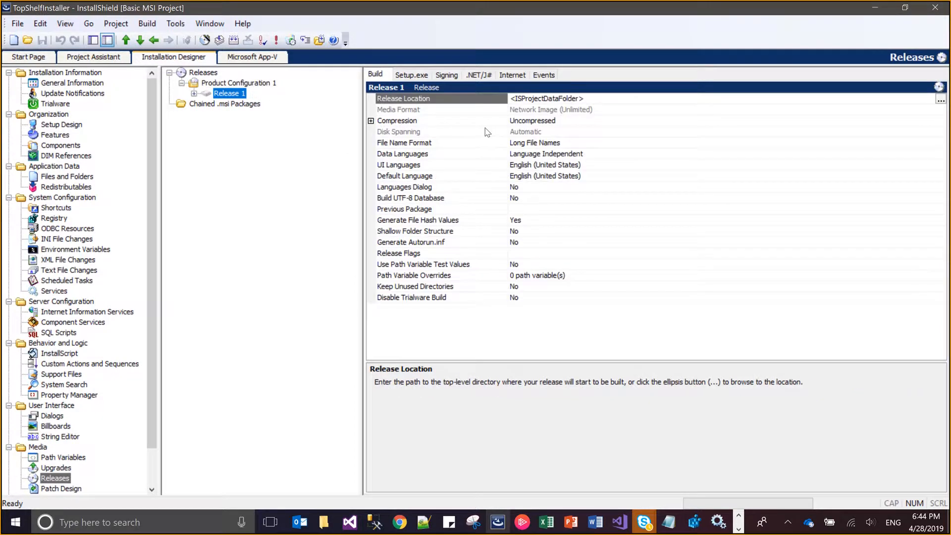
pyautogui.click(529, 123)
pyautogui.click(529, 123)
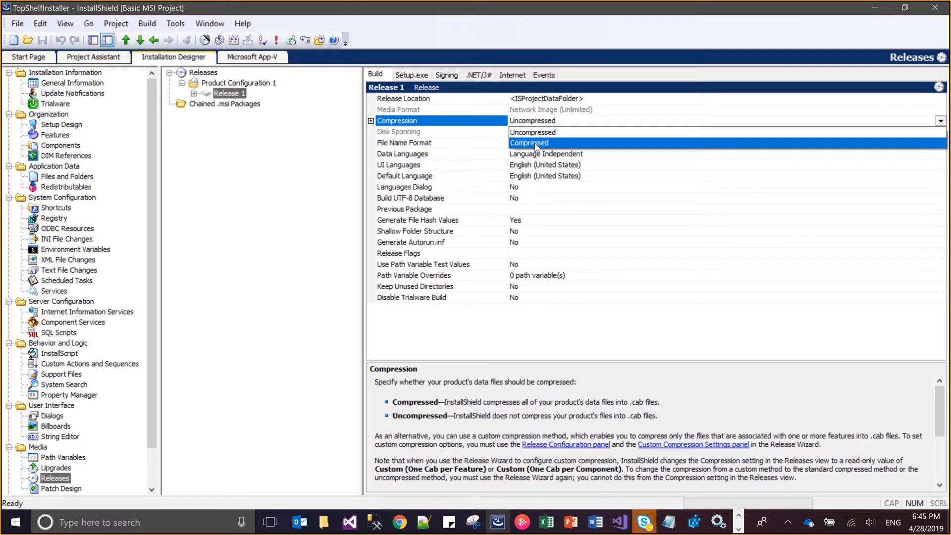
pyautogui.click(535, 144)
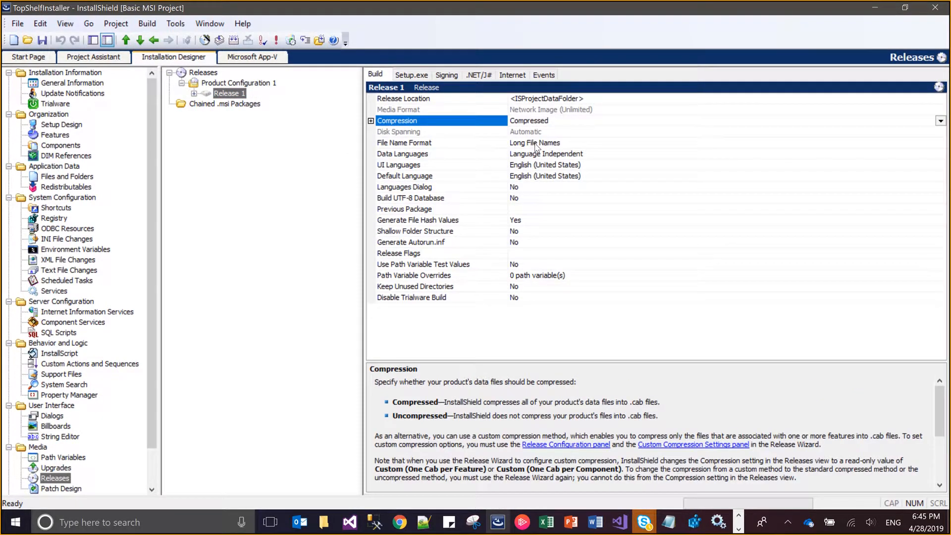
# Set the Required Execution Level of Release 1's Setup.exe launcher to Administrator
pyautogui.click(425, 76)
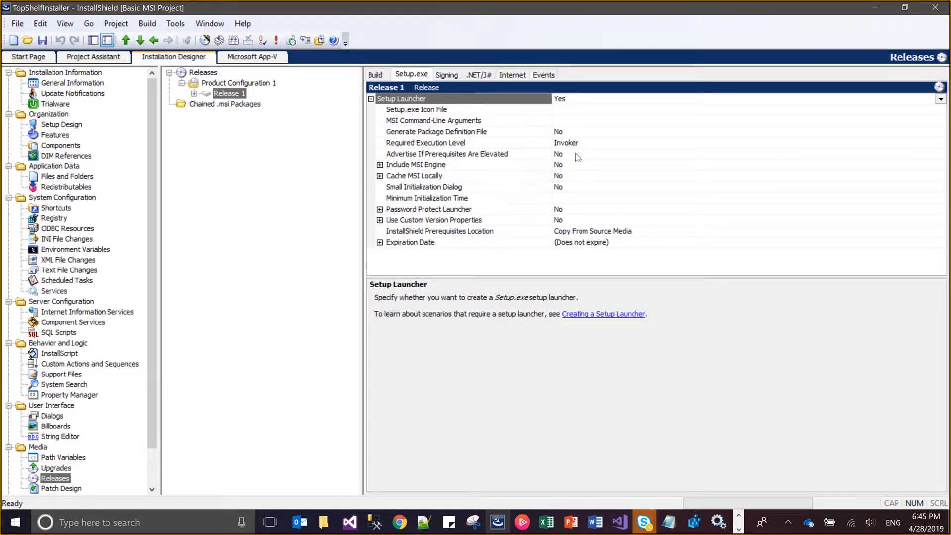
pyautogui.click(577, 144)
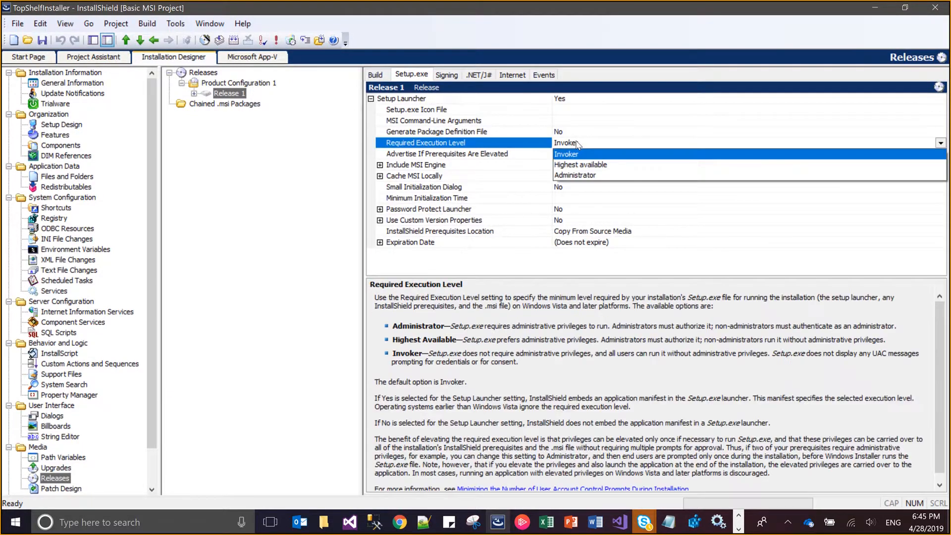
pyautogui.click(590, 175)
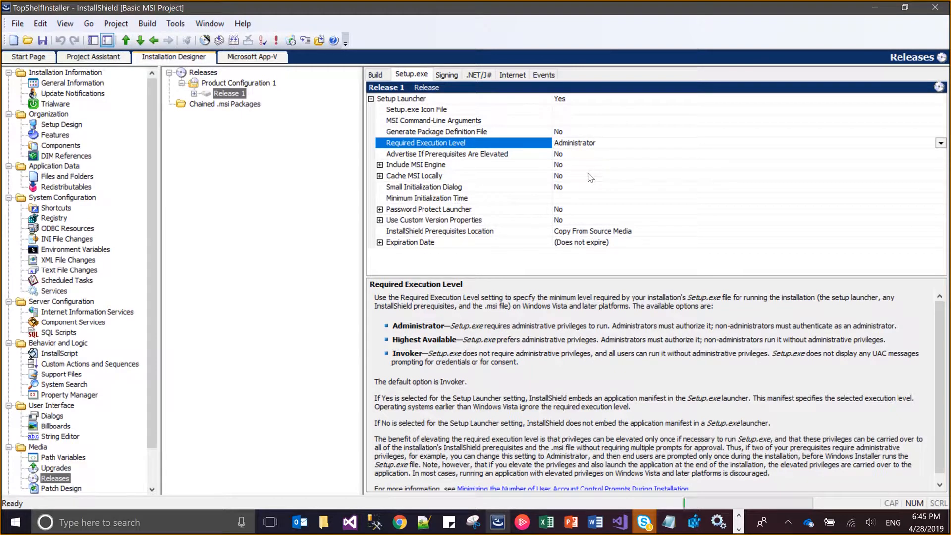
# Build Release 1 and run the resulting installer
pyautogui.click(145, 24)
pyautogui.click(169, 73)
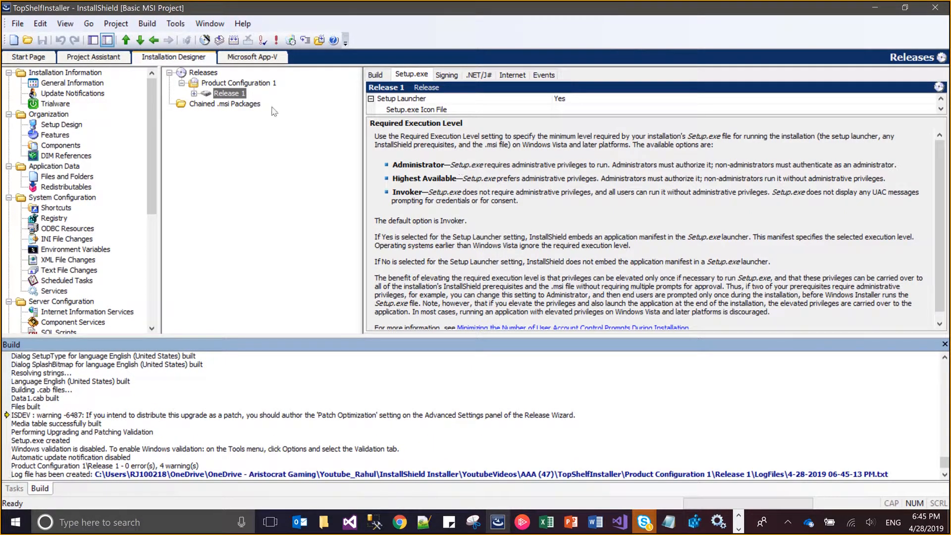
pyautogui.click(147, 23)
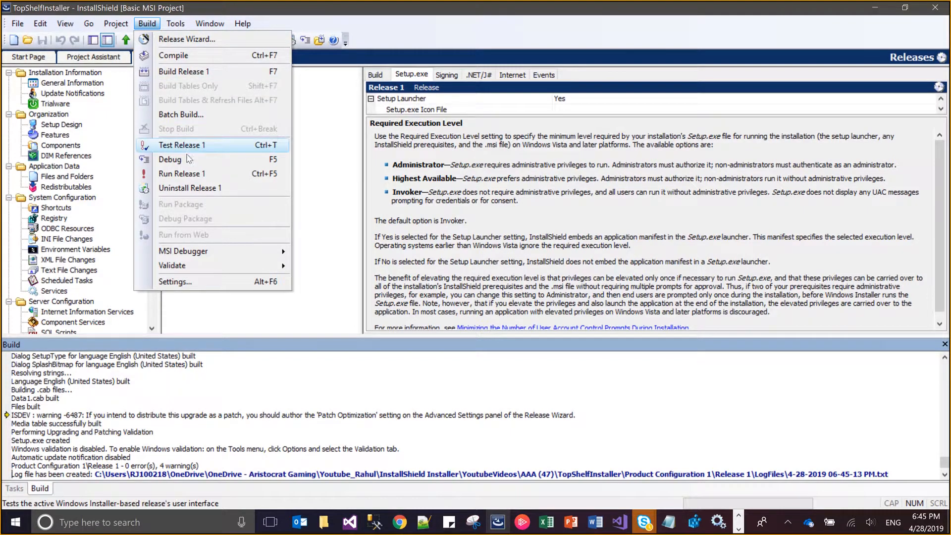
pyautogui.click(189, 174)
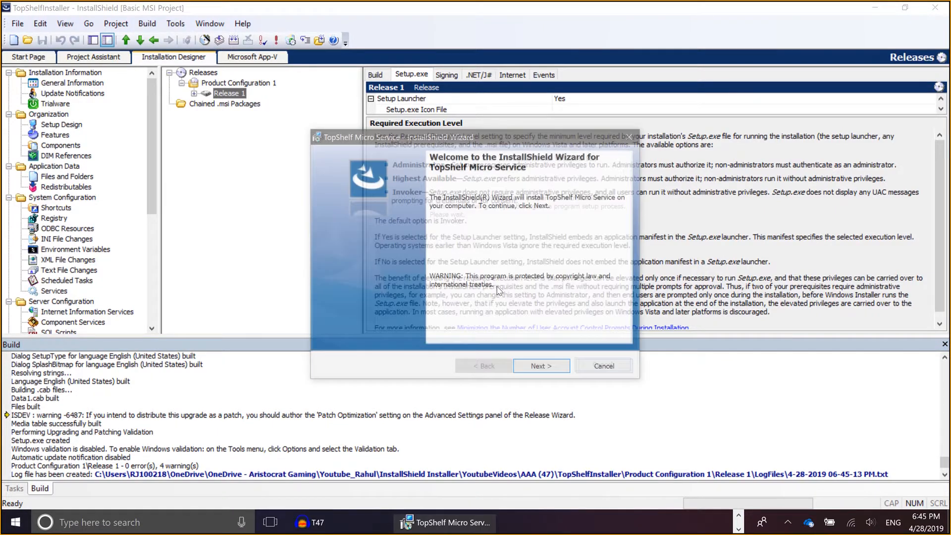
# Accept the license agreement in the TopShelf Micro Service installer and proceed with the Complete setup type to the service credentials dialog
pyautogui.click(526, 373)
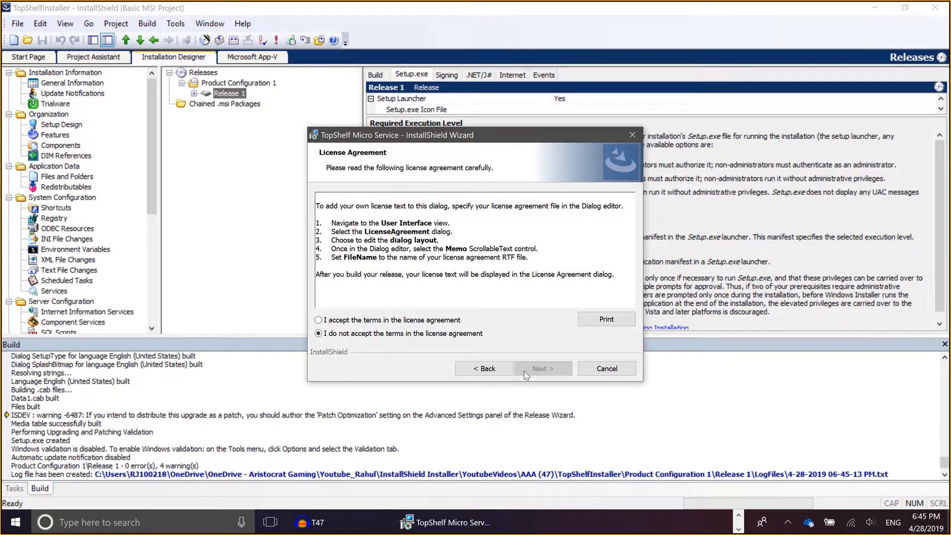
pyautogui.hotkey('alt', 'a')
pyautogui.click(526, 373)
pyautogui.click(526, 372)
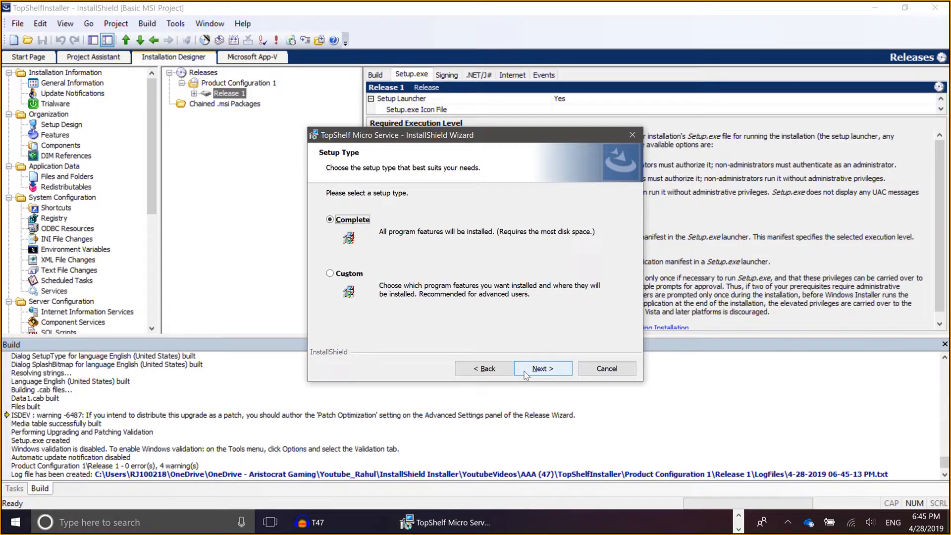
pyautogui.click(526, 373)
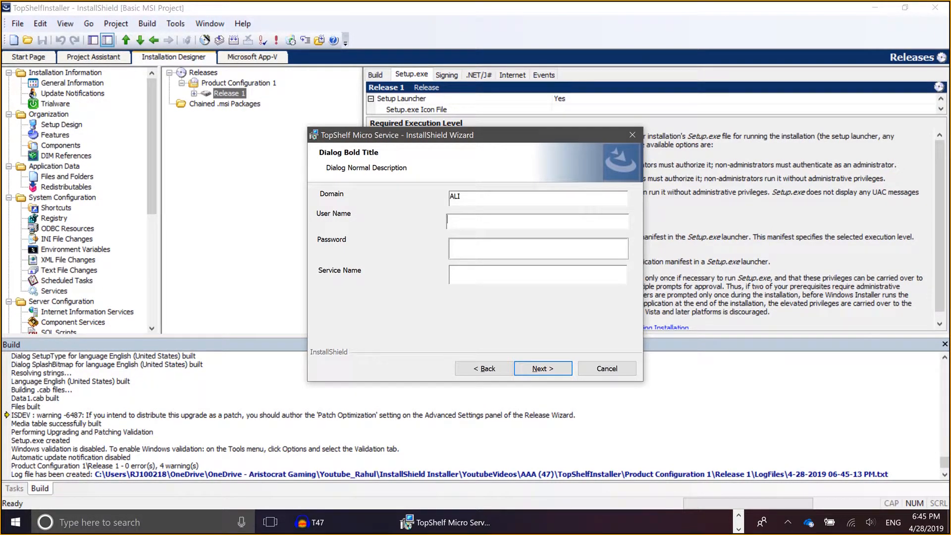
# Enter the account user name and password, set the Service Name to Robbin, and continue to the ready-to-install page
pyautogui.write('RJ100218')
pyautogui.press('Tab')
pyautogui.write('•••••••')
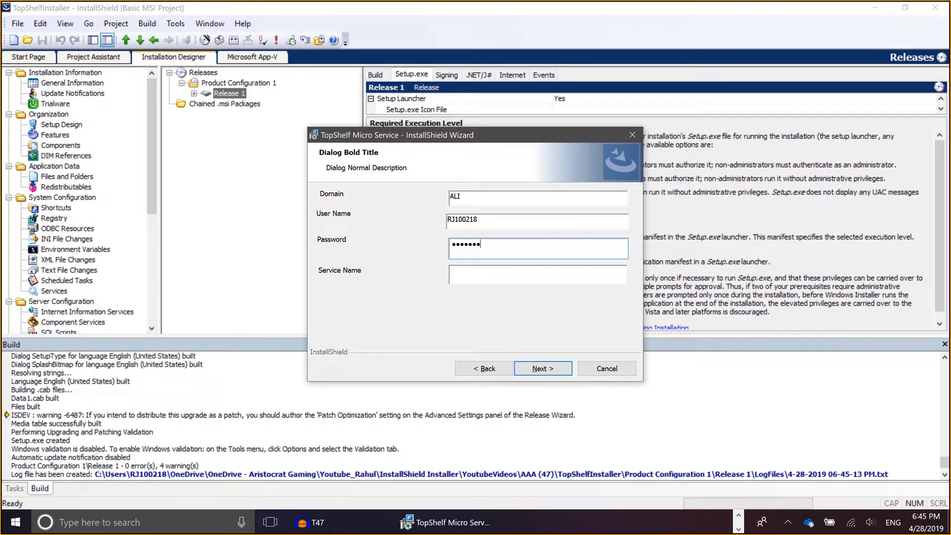
pyautogui.write('••')
pyautogui.press('Tab')
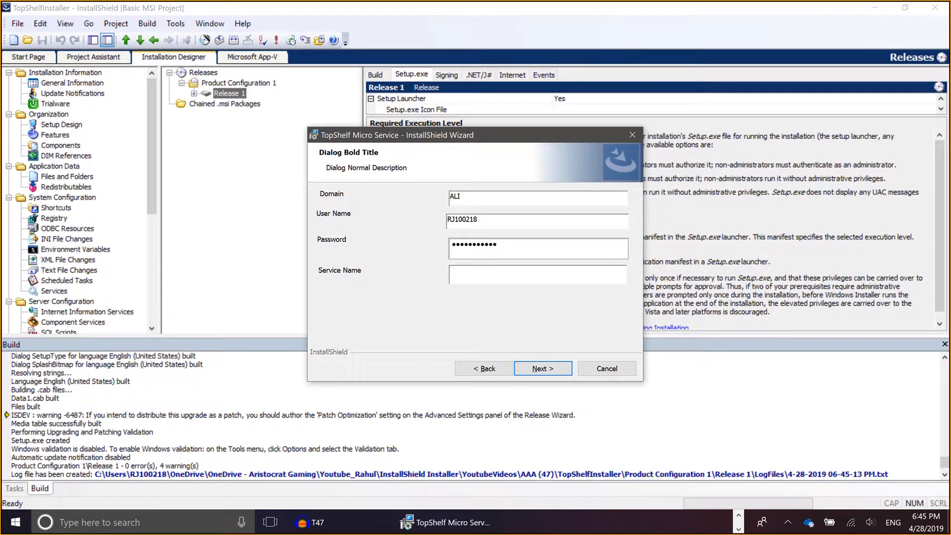
pyautogui.write('RobbinUthhappa')
pyautogui.click(558, 370)
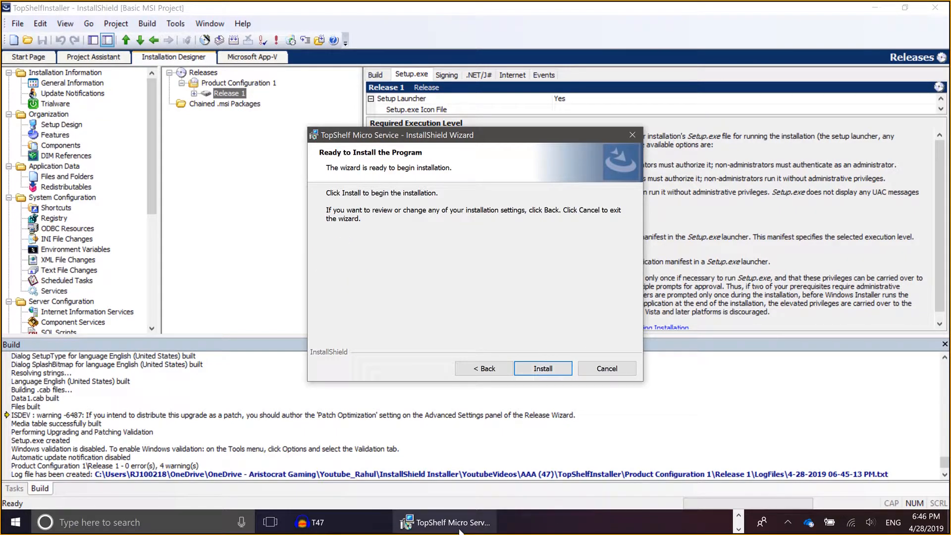
# Switch to the Services console and check the installed services for names beginning with "Ro"
pyautogui.click(738, 516)
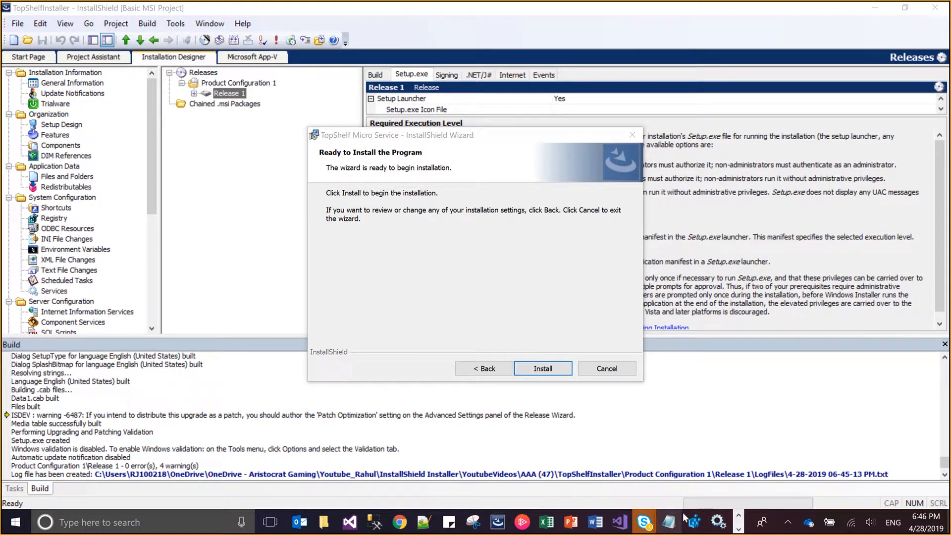
pyautogui.click(719, 523)
pyautogui.press('r')
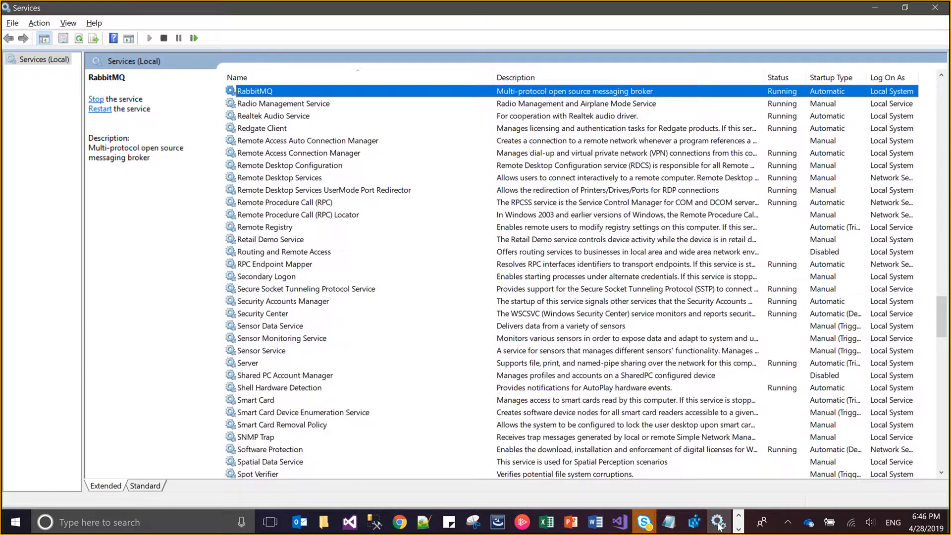
pyautogui.press('o')
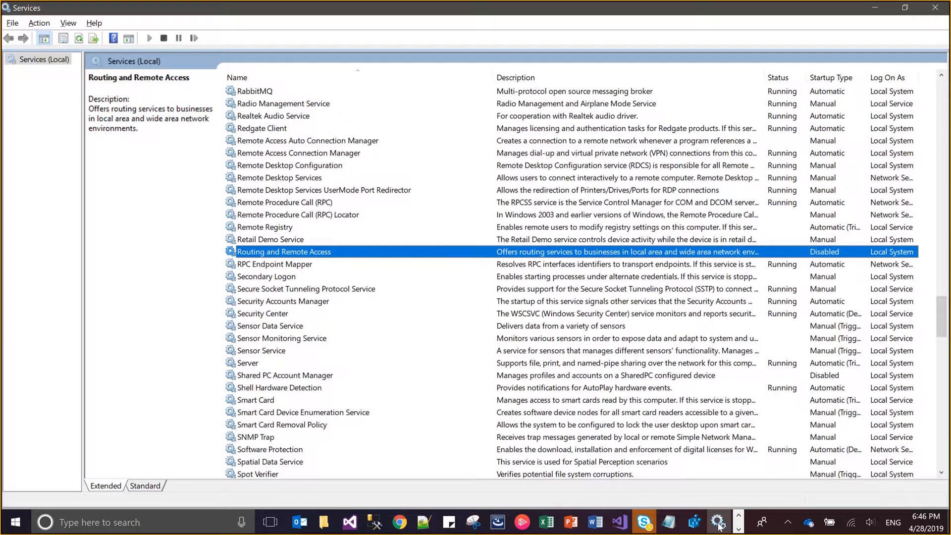
# Return to the TopShelf Micro Service installer and start the installation
pyautogui.hotkey('alt', 'Tab')
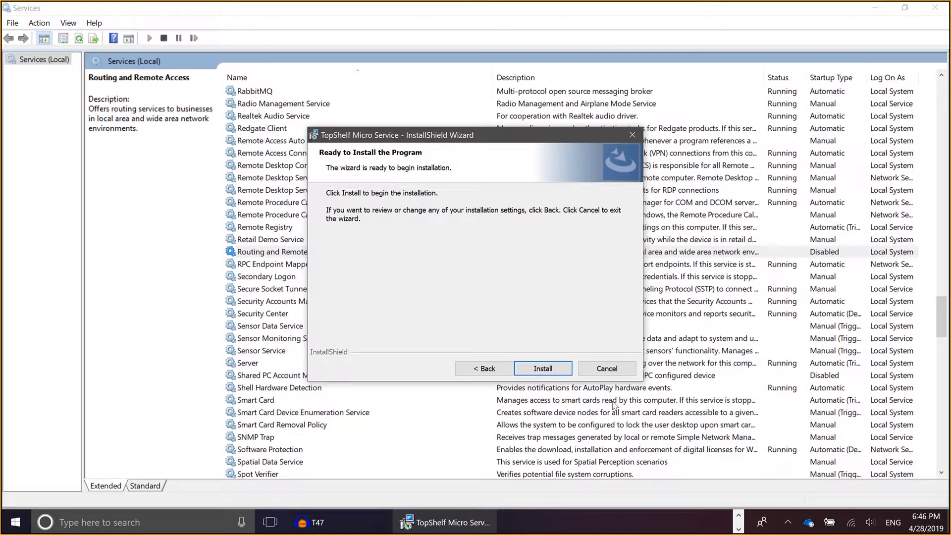
pyautogui.click(562, 369)
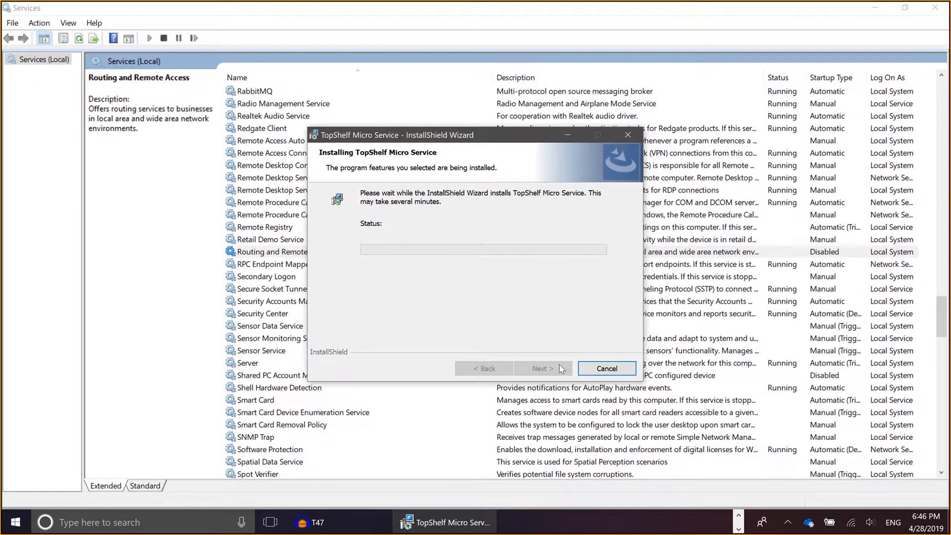
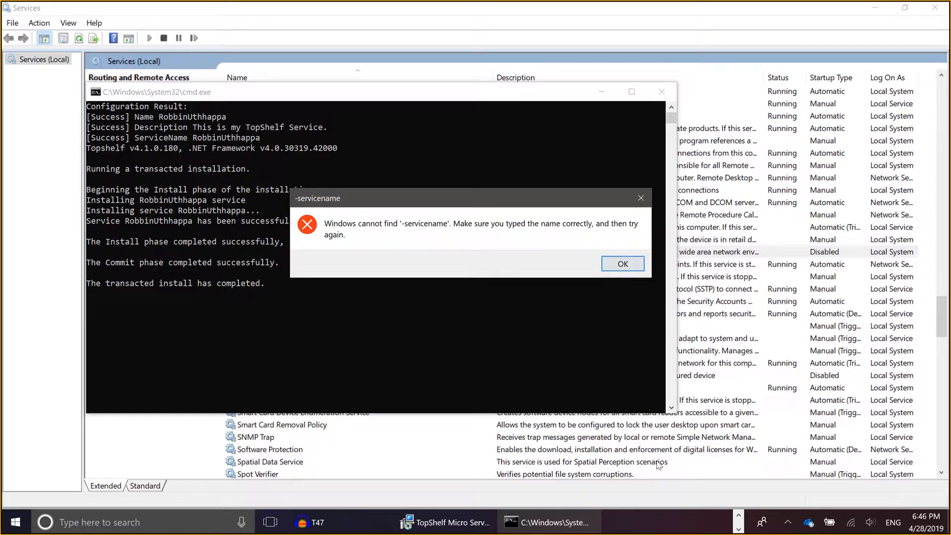
# Switch to Notepad and examine the -servicename argument after start in the TopShelf install command
pyautogui.click(738, 529)
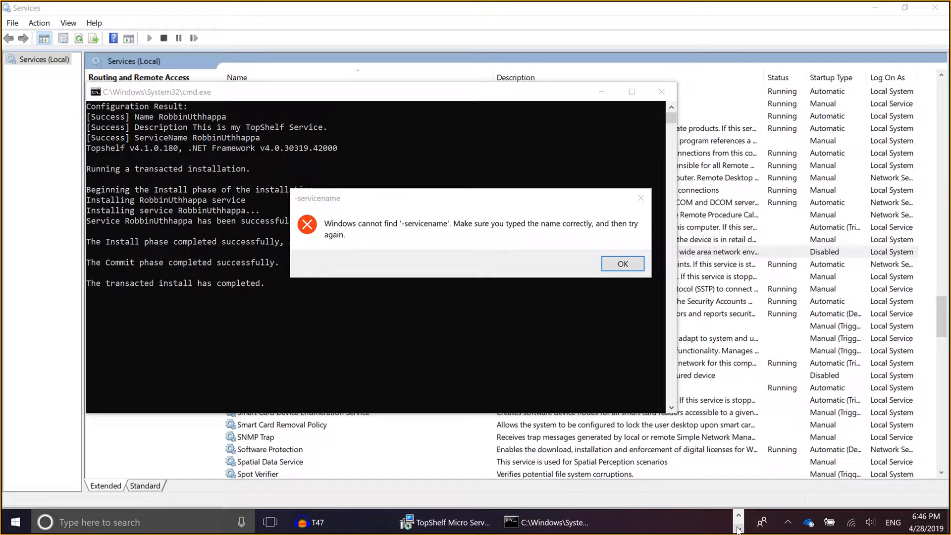
pyautogui.click(738, 529)
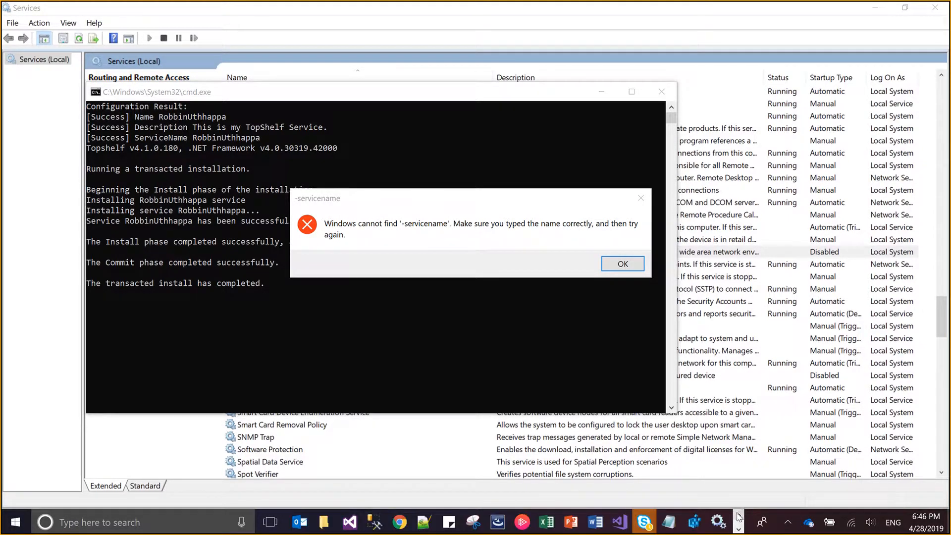
pyautogui.click(677, 522)
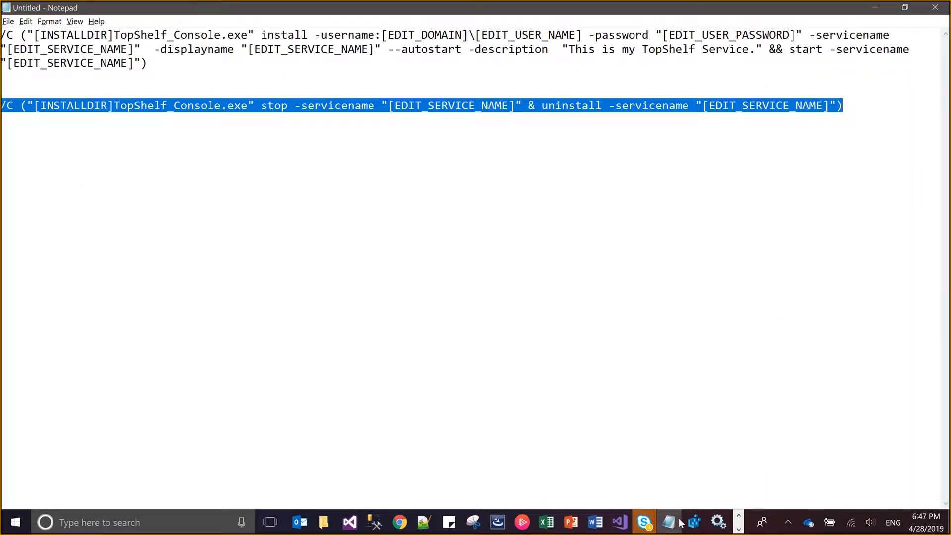
pyautogui.click(834, 53)
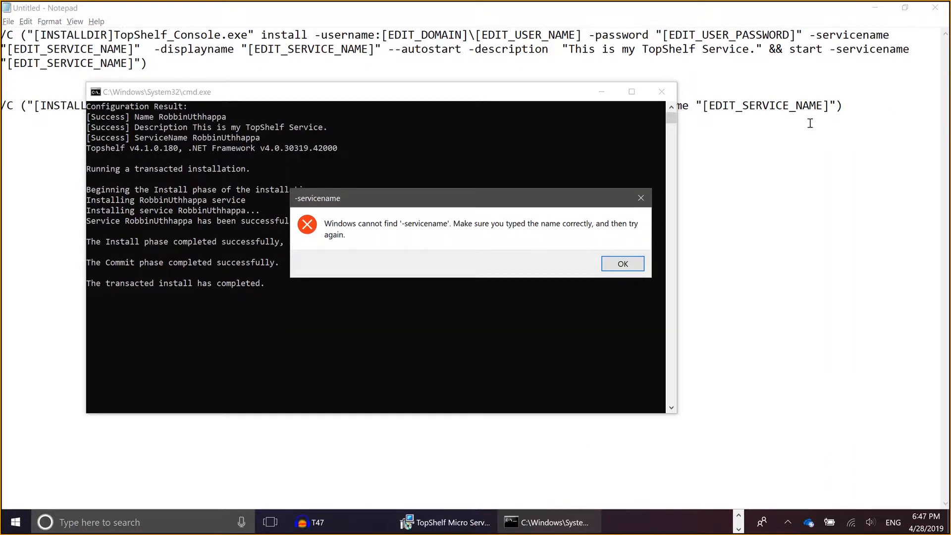
# Dismiss the error messages from the TopShelf Micro Service installation and finish the installer wizard
pyautogui.click(633, 265)
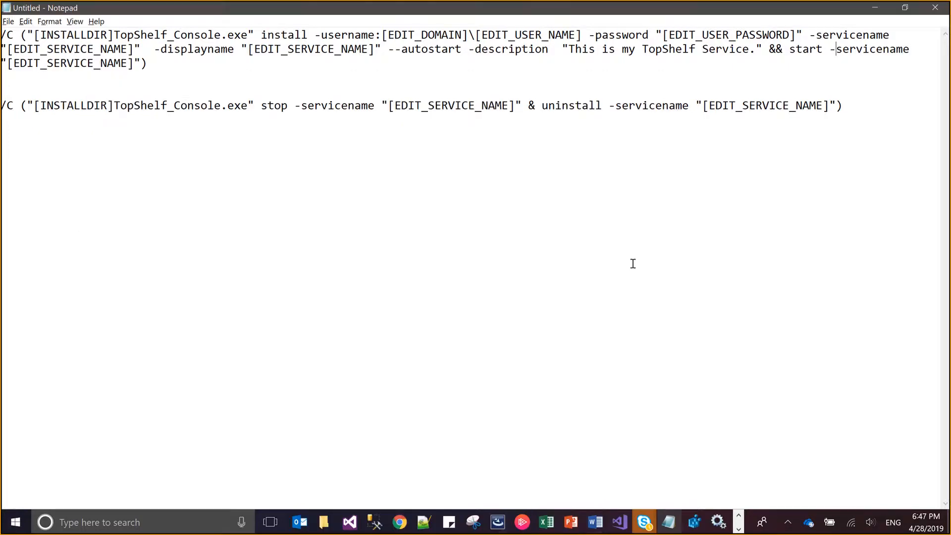
pyautogui.hotkey('alt', 'Tab')
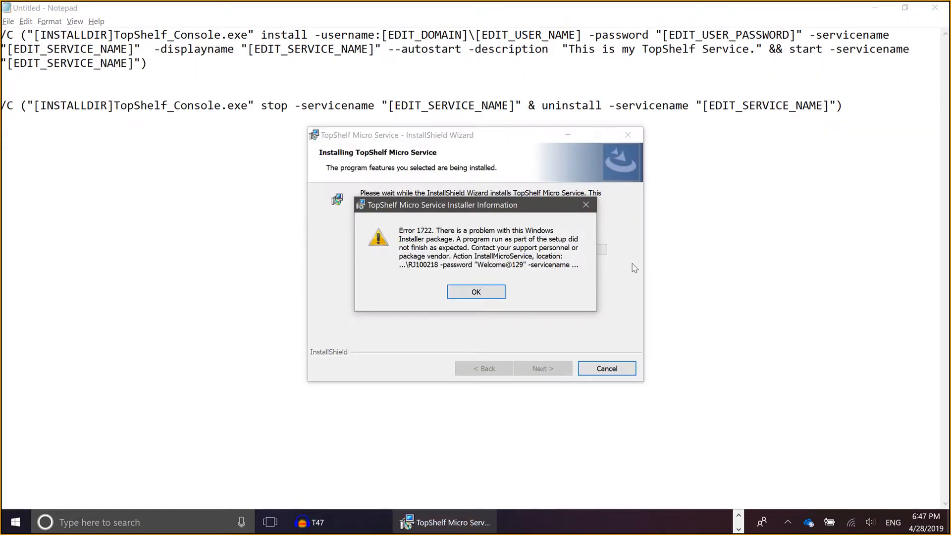
pyautogui.click(493, 293)
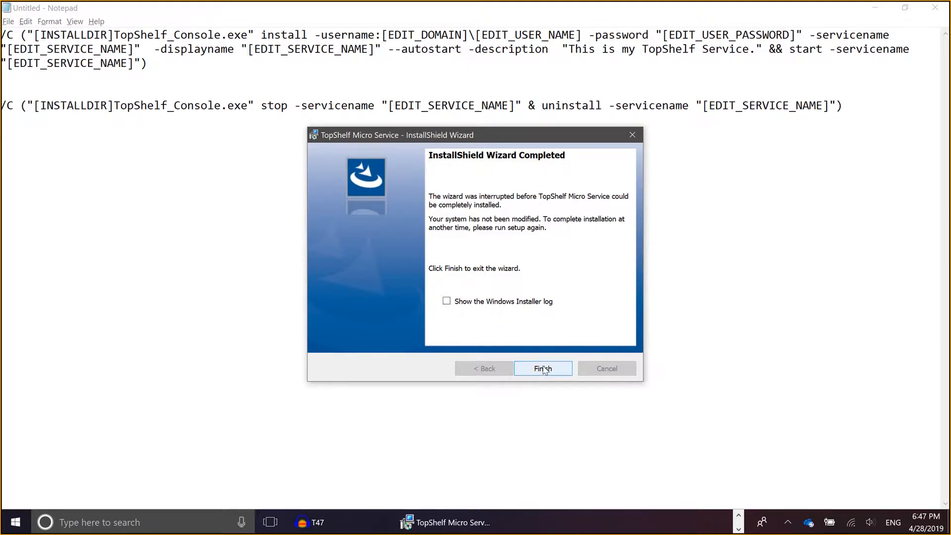
pyautogui.click(544, 369)
# Switch to the TopShelfInstaller project in InstallShield and uninstall Release 1, dismissing the uninstall error
pyautogui.hotkey('alt', 'Tab')
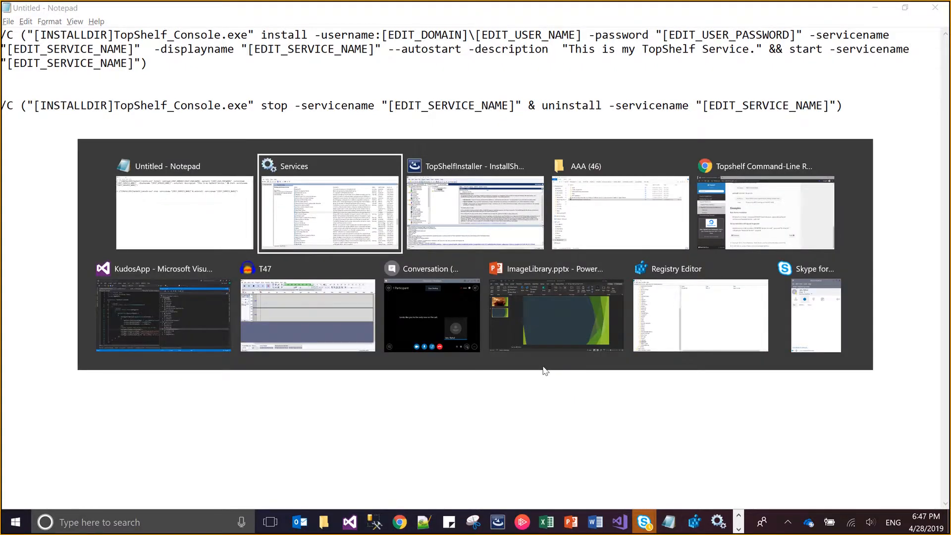
pyautogui.hotkey('alt', 'Tab')
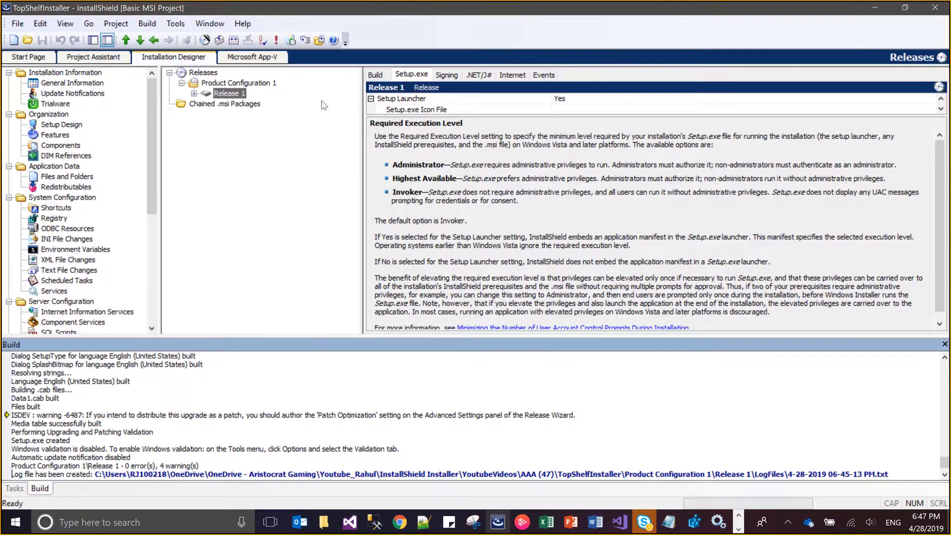
pyautogui.click(148, 24)
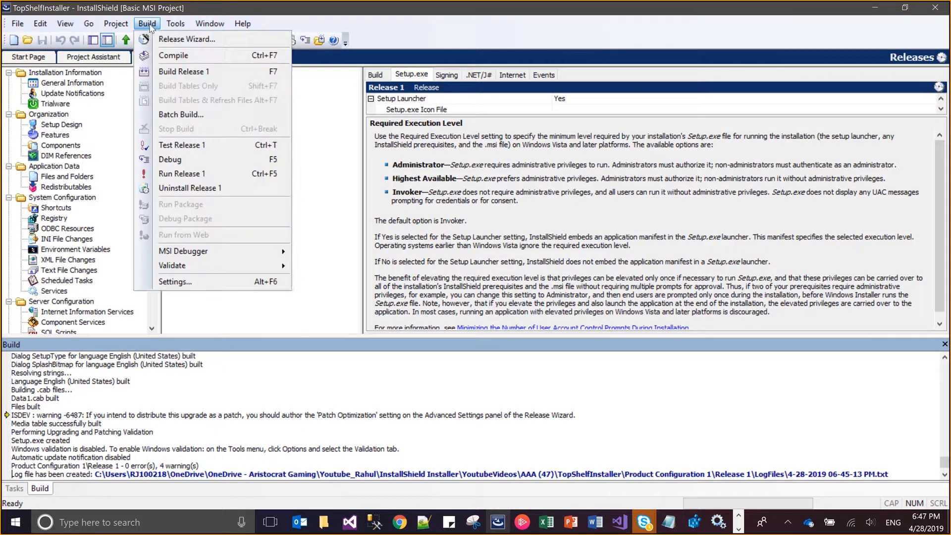
pyautogui.click(172, 188)
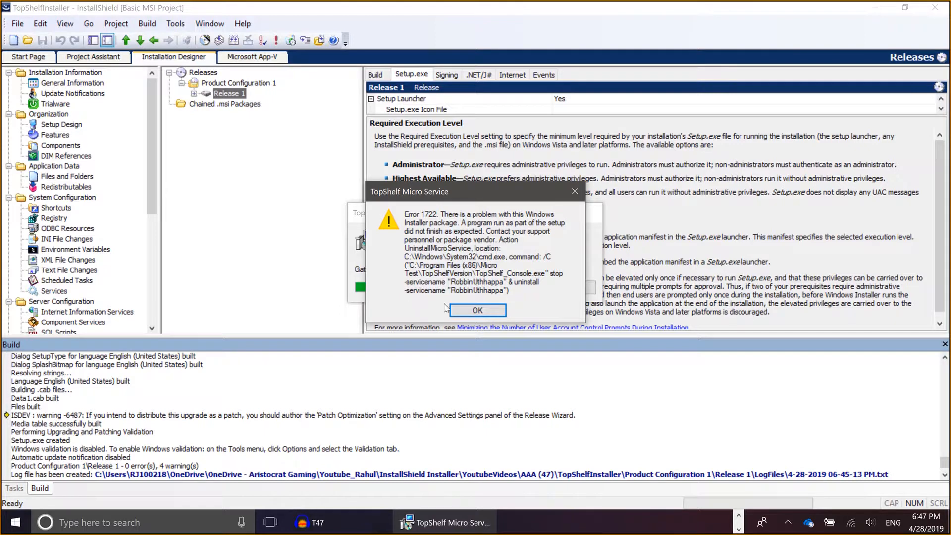
pyautogui.click(457, 310)
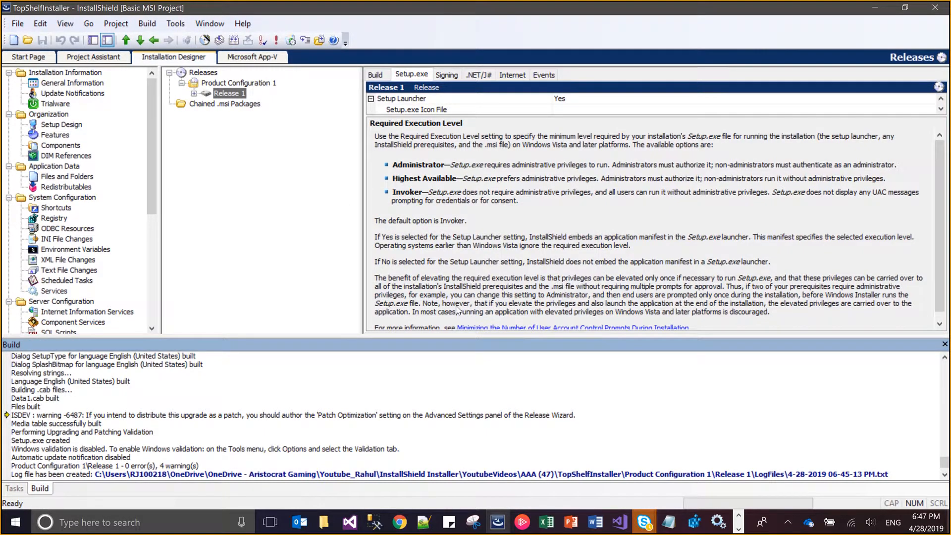
# Generate a new Product Code GUID in the project's General Information
pyautogui.click(99, 84)
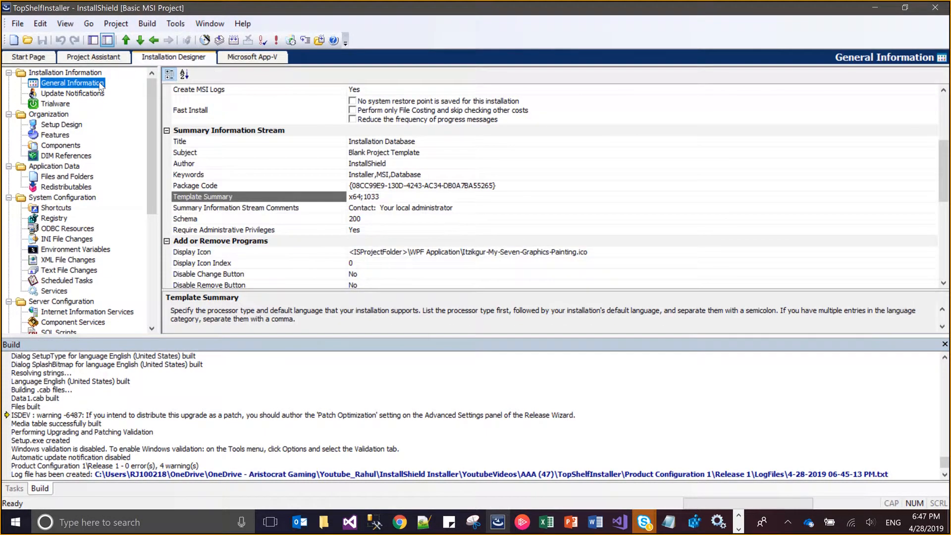
pyautogui.click(453, 187)
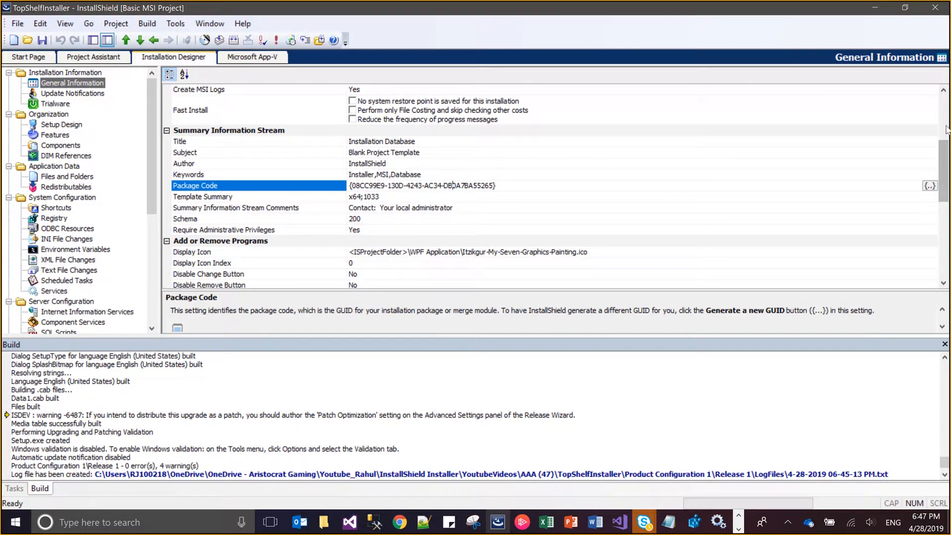
pyautogui.click(943, 92)
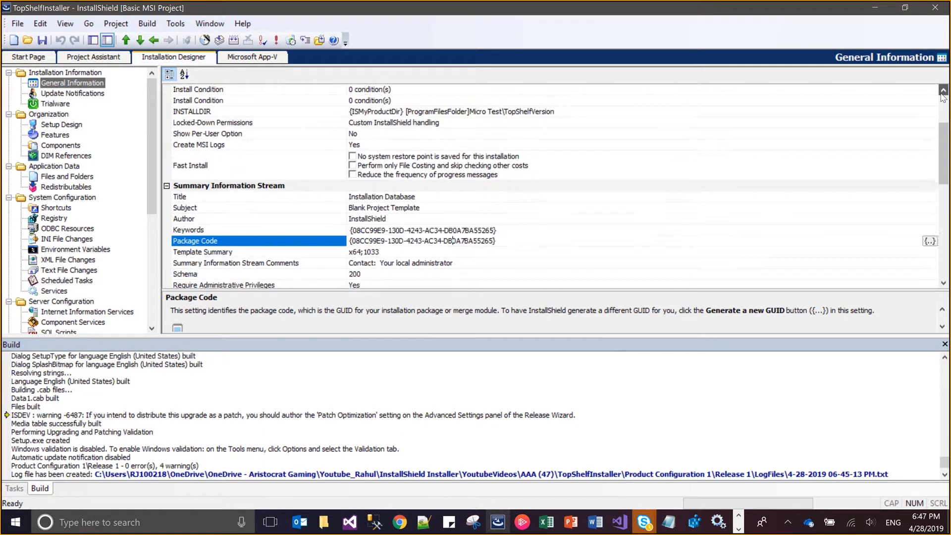
pyautogui.click(943, 92)
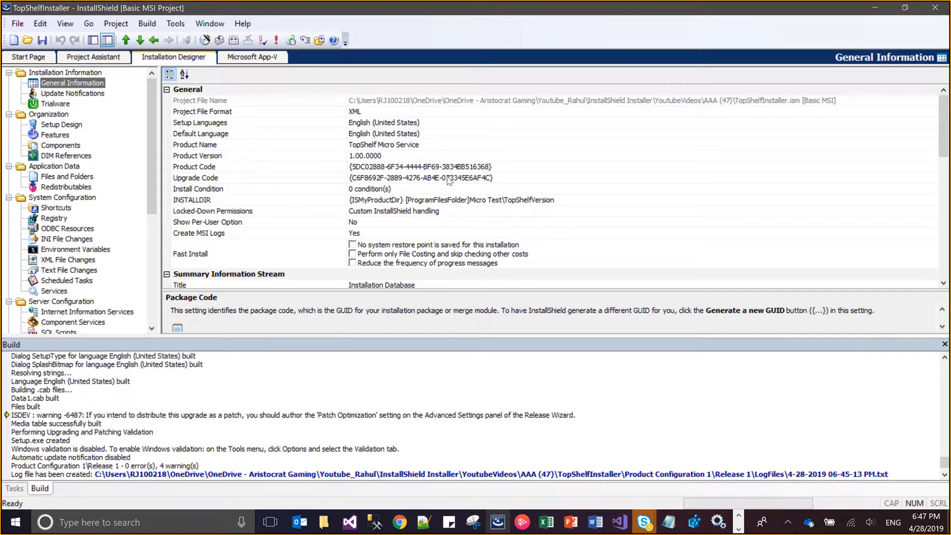
pyautogui.click(423, 167)
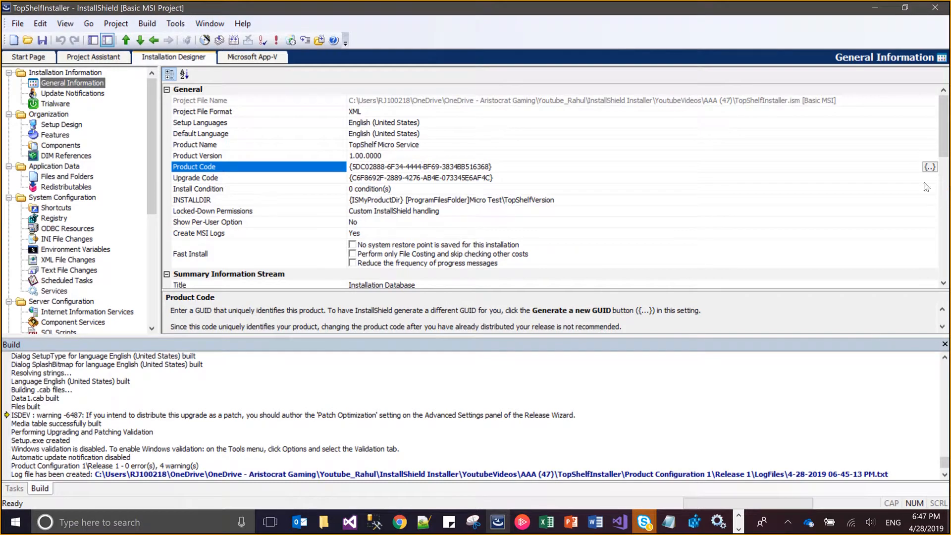
pyautogui.click(930, 167)
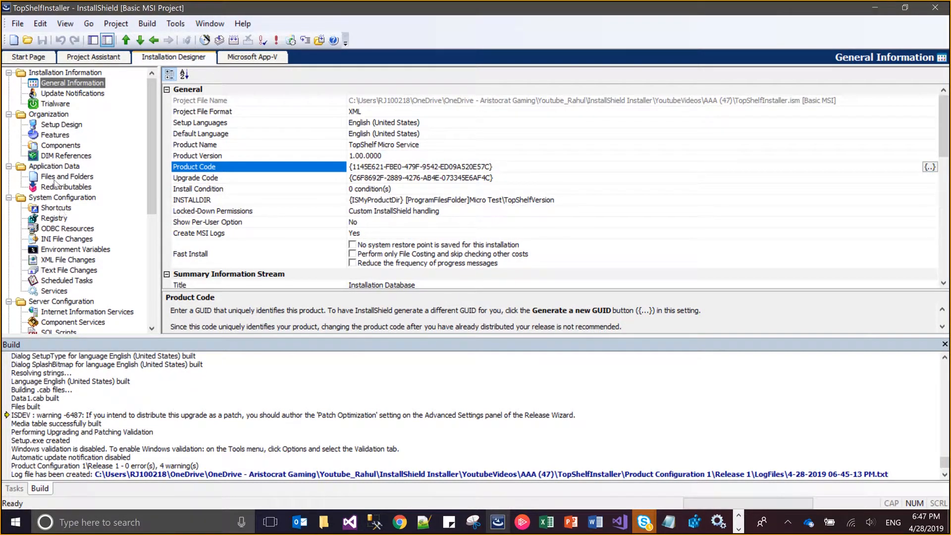
# Generate a new Component Code GUID for the AllBins component
pyautogui.click(51, 146)
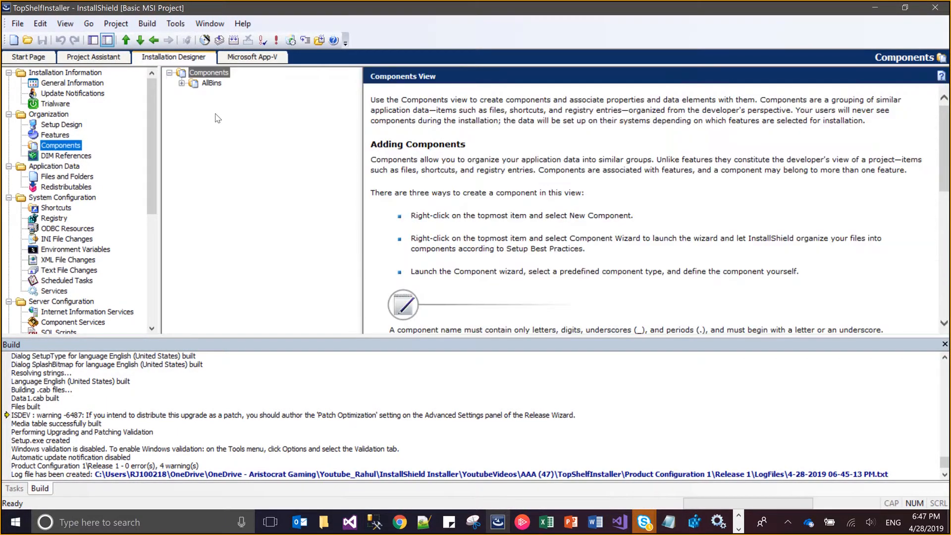
pyautogui.click(212, 82)
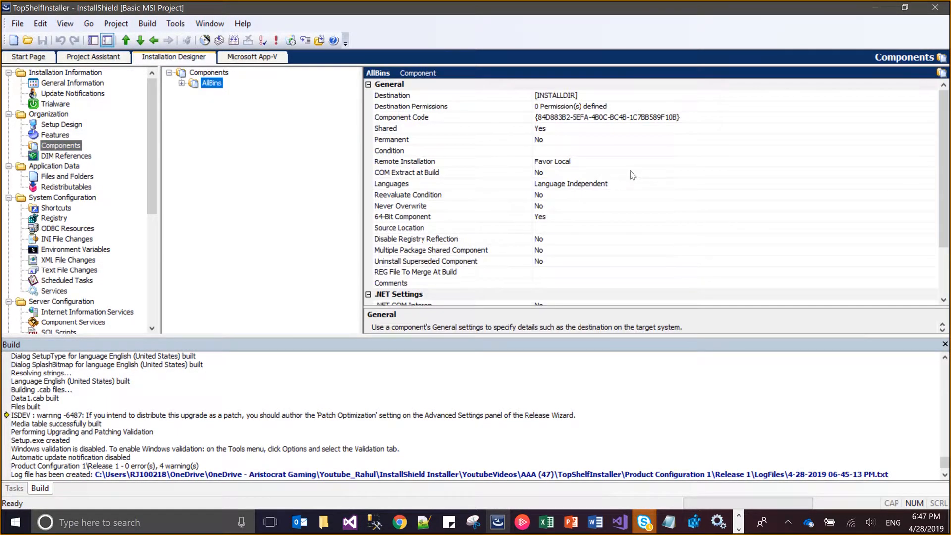
pyautogui.click(706, 119)
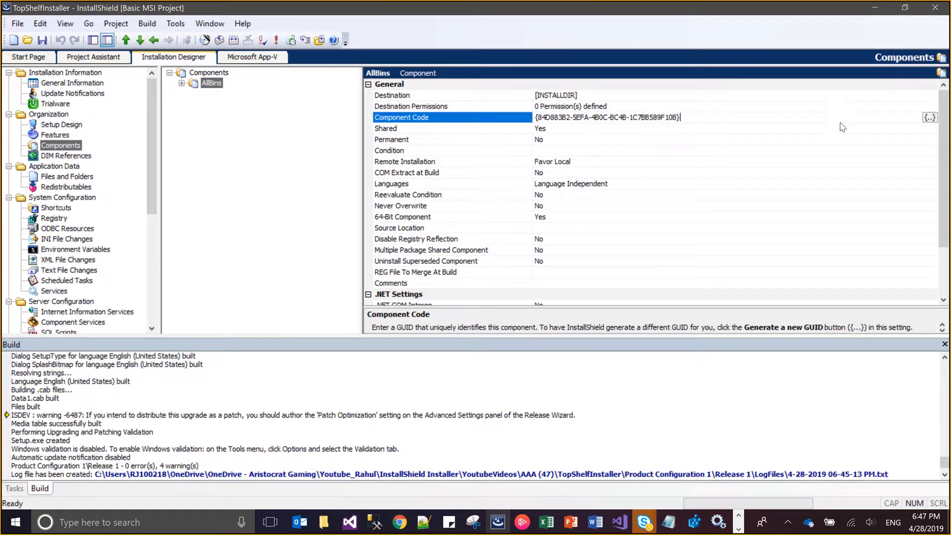
pyautogui.click(930, 118)
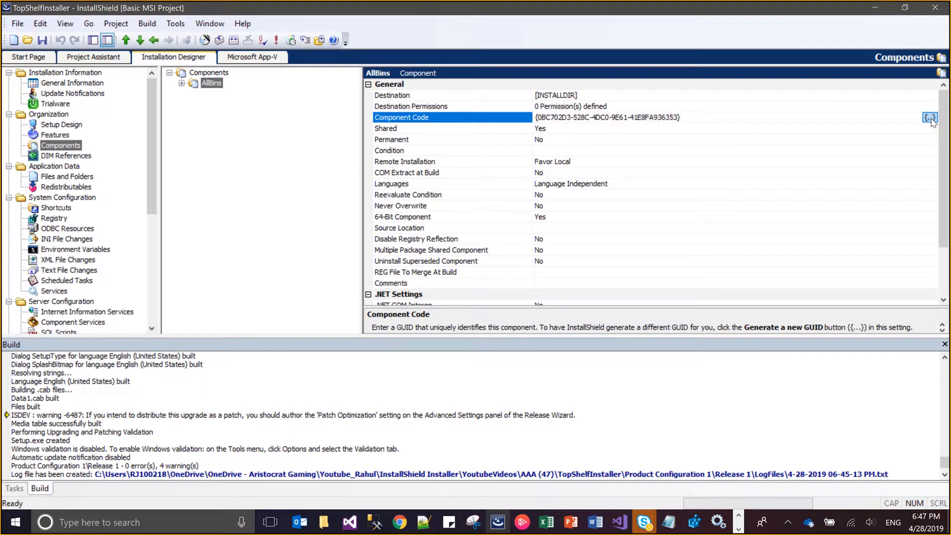
# Open the InstallMicroService custom action and examine its Command Line setting
pyautogui.hotkey('alt', 'Tab')
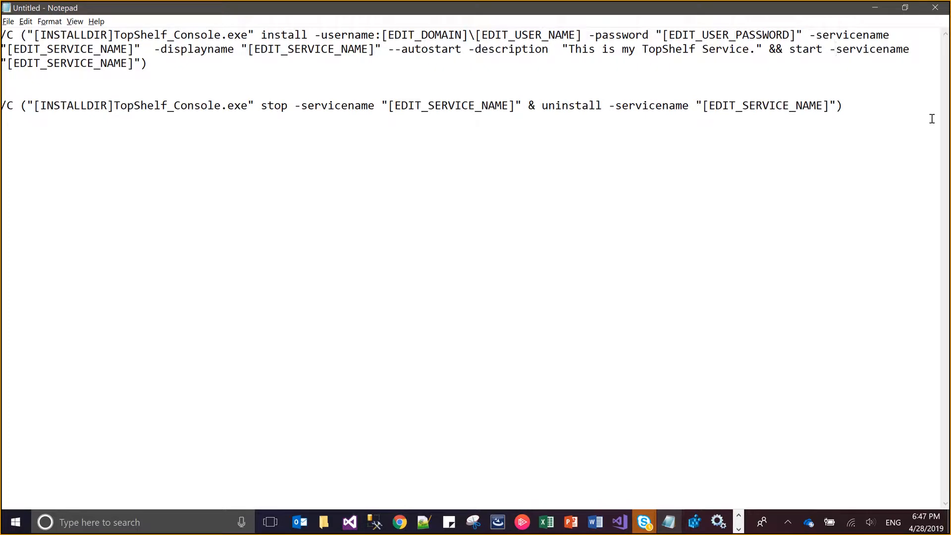
pyautogui.hotkey('alt', 'Tab')
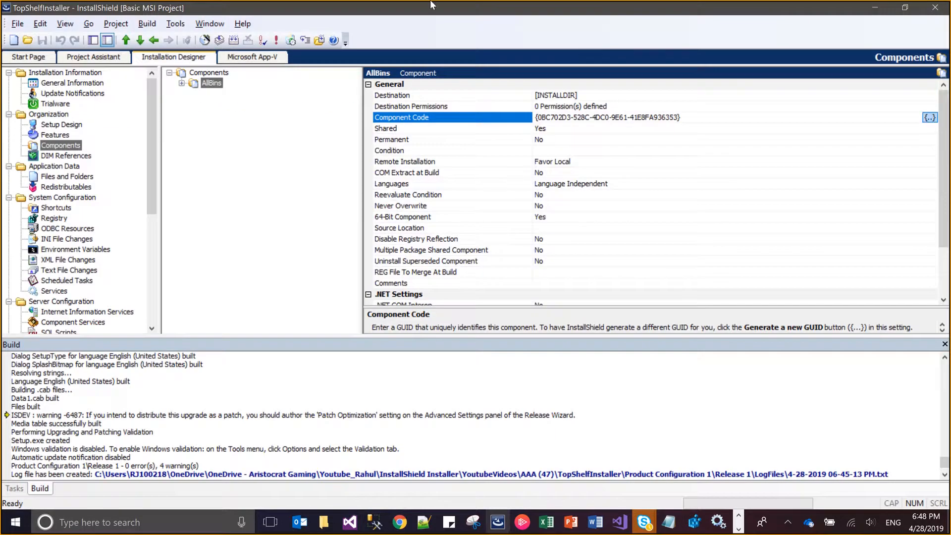
pyautogui.moveTo(401, 8)
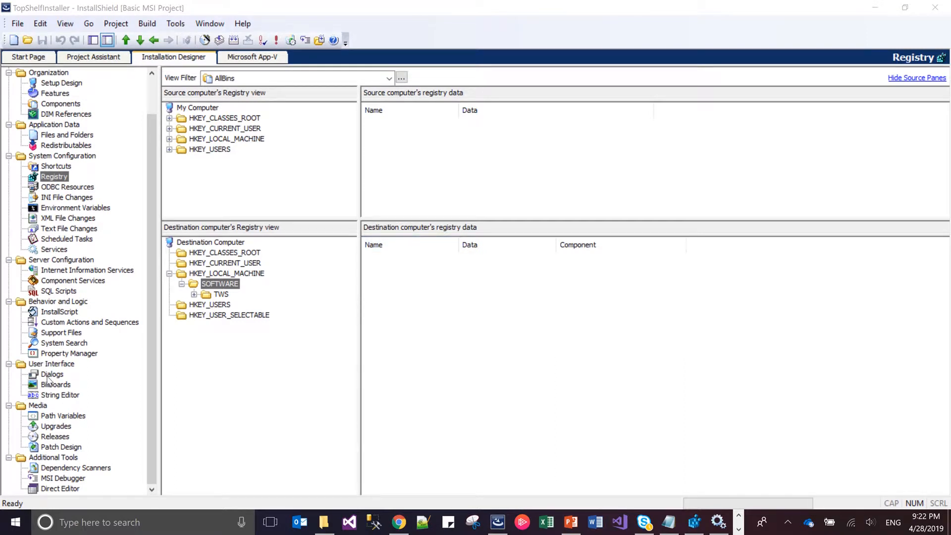
pyautogui.click(70, 323)
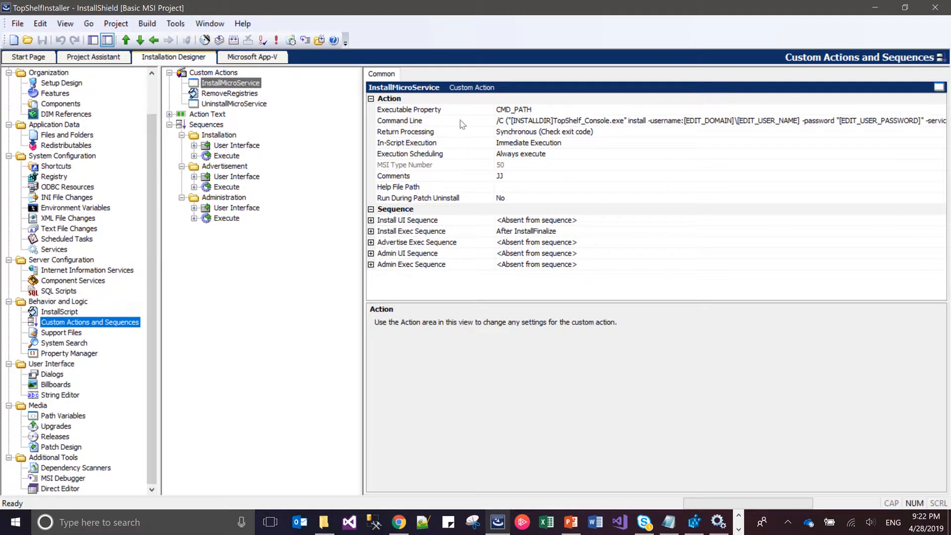
pyautogui.click(565, 124)
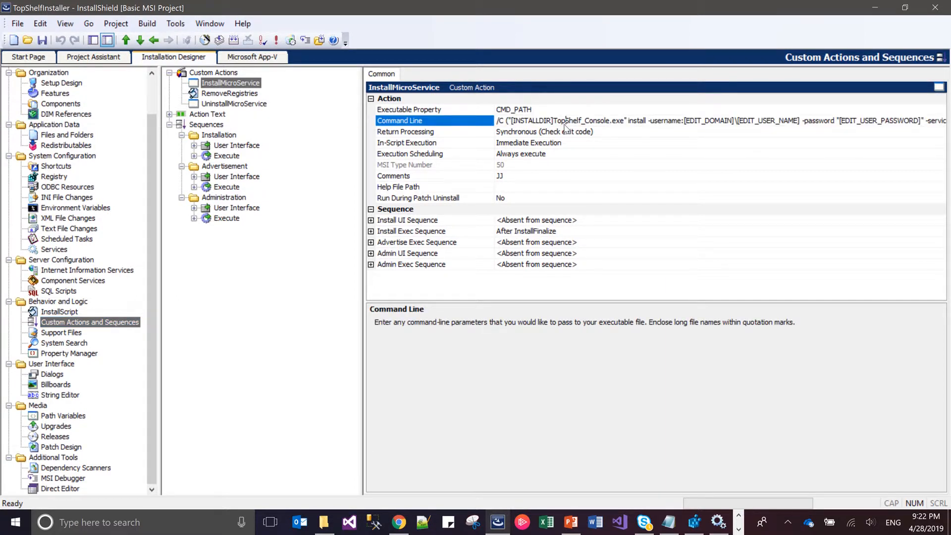
# In Notepad, duplicate the "Luxur" install-and-start command below the original, above the stop-and-uninstall command
pyautogui.click(678, 533)
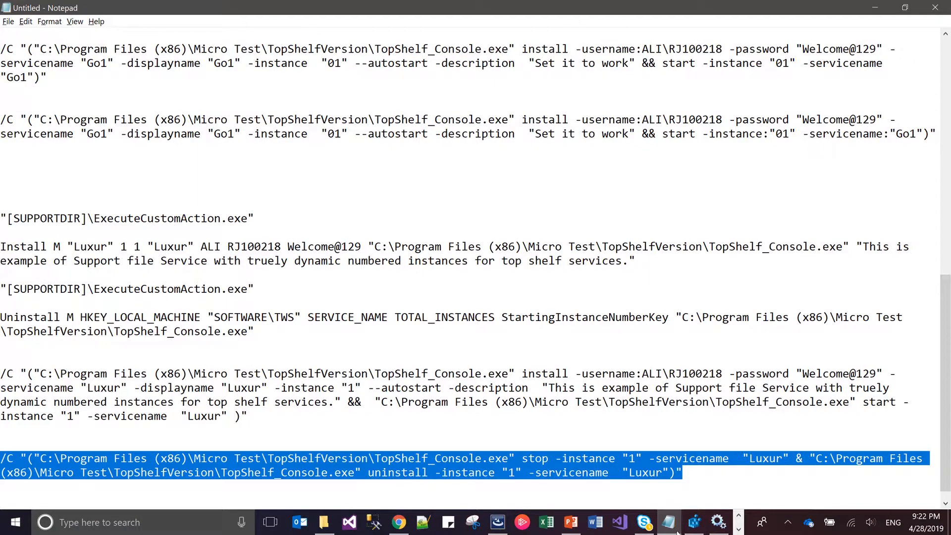
pyautogui.click(547, 422)
pyautogui.press('Return')
pyautogui.press('Return')
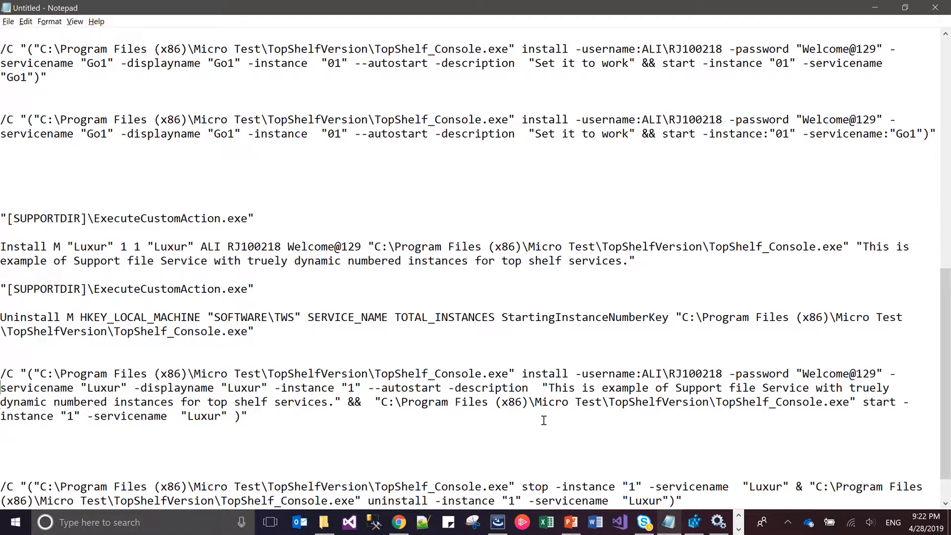
pyautogui.hotkey('shift', 'Down')
pyautogui.hotkey('shift', 'Down')
pyautogui.hotkey('shift', 'Down')
pyautogui.hotkey('shift', 'Down')
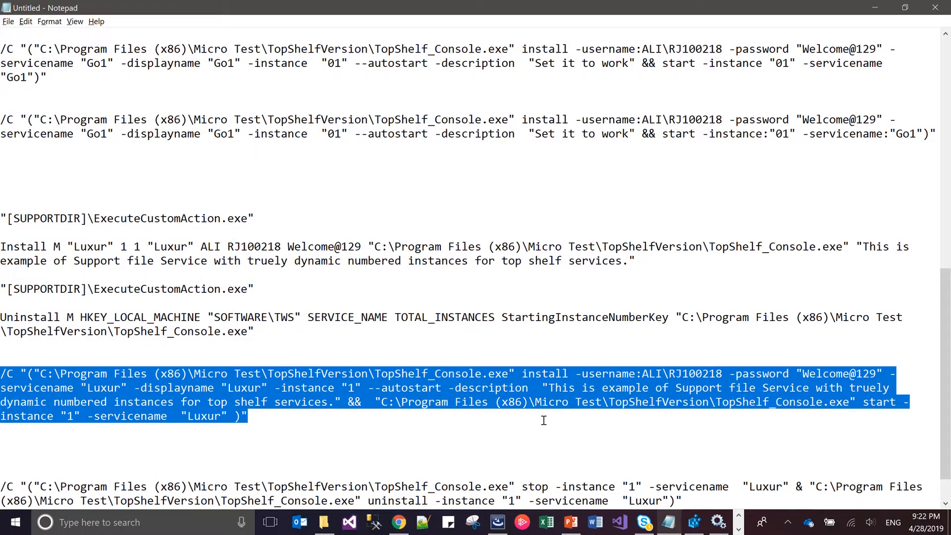
pyautogui.hotkey('ctrl', 'c')
pyautogui.press('Down')
pyautogui.press('Down')
pyautogui.press('Down')
pyautogui.hotkey('ctrl', 'v')
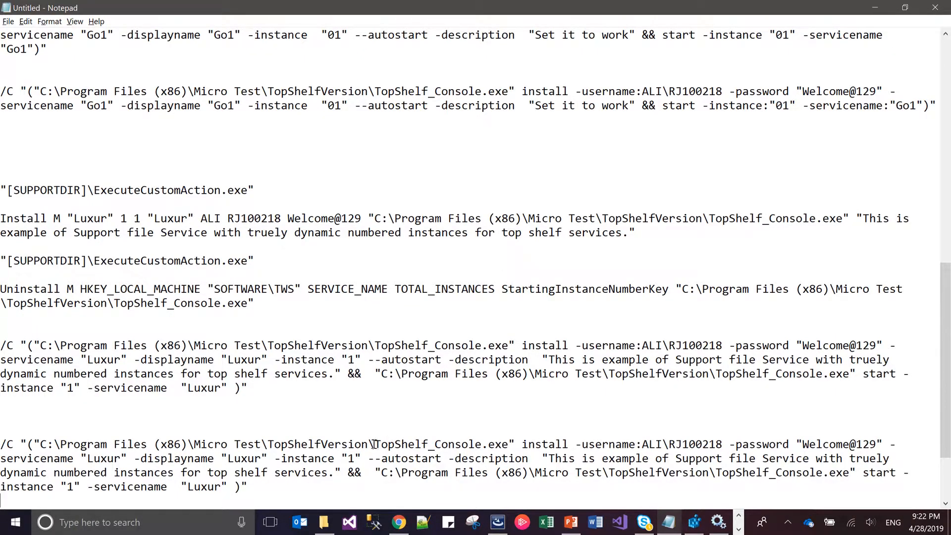
# Replace the folder path before the first TopShelf_Console.exe in the copied command with [INSTALLDIR]
pyautogui.hotkey('shift', 'Left')
pyautogui.hotkey('shift', 'Left')
pyautogui.hotkey('shift', 'Left')
pyautogui.hotkey('shift', 'Left')
pyautogui.hotkey('shift', 'Left')
pyautogui.hotkey('shift', 'Left')
pyautogui.hotkey('shift', 'Left')
pyautogui.hotkey('shift', 'Left')
pyautogui.hotkey('shift', 'Left')
pyautogui.hotkey('shift', 'Left')
pyautogui.hotkey('shift', 'Left')
pyautogui.hotkey('shift', 'Left')
pyautogui.hotkey('shift', 'Left')
pyautogui.hotkey('shift', 'Left')
pyautogui.hotkey('shift', 'Left')
pyautogui.hotkey('shift', 'Left')
pyautogui.hotkey('shift', 'Left')
pyautogui.hotkey('shift', 'Left')
pyautogui.hotkey('shift', 'Left')
pyautogui.hotkey('shift', 'Left')
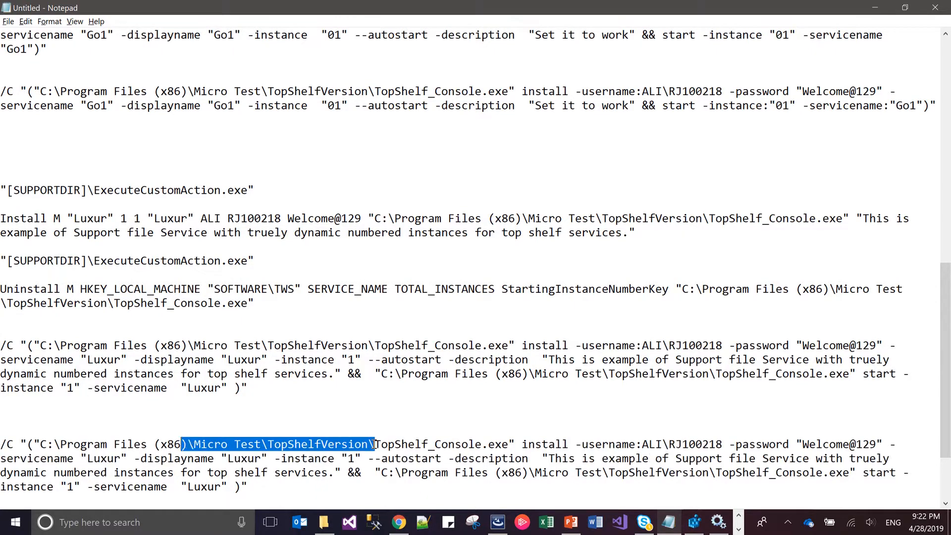
pyautogui.hotkey('shift', 'Left')
pyautogui.hotkey('shift', 'Left')
pyautogui.hotkey('shift', 'Left')
pyautogui.hotkey('shift', 'Left')
pyautogui.hotkey('shift', 'Left')
pyautogui.press('Delete')
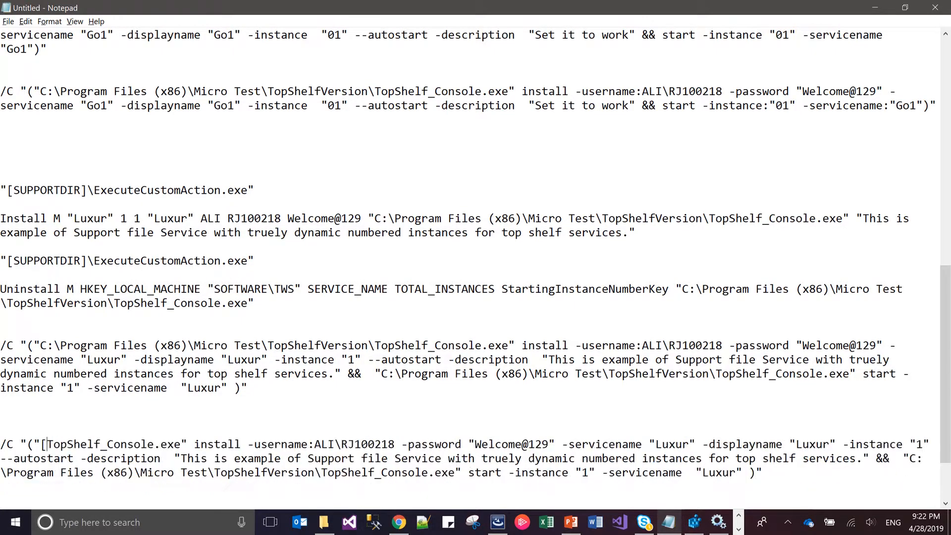
pyautogui.write('[]')
pyautogui.press('Left')
pyautogui.write('INSTALL')
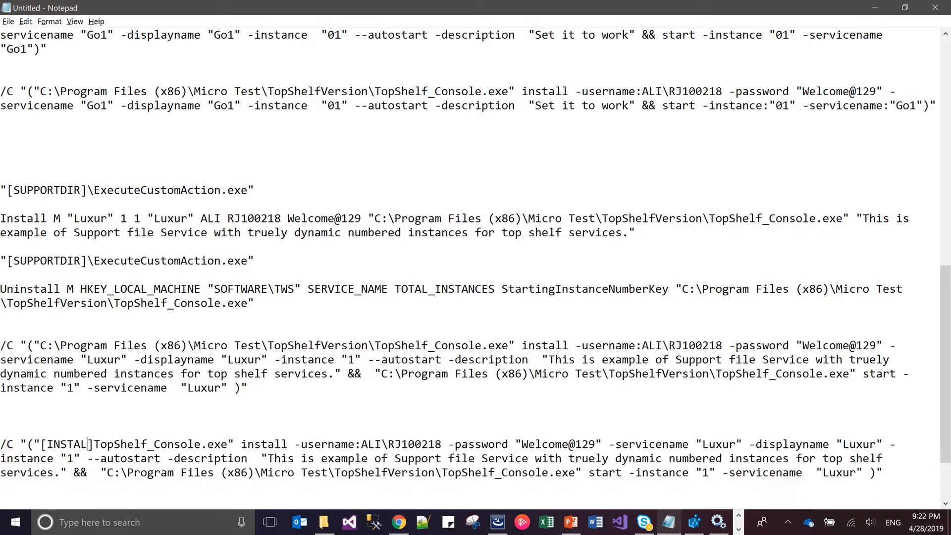
pyautogui.write('DIR')
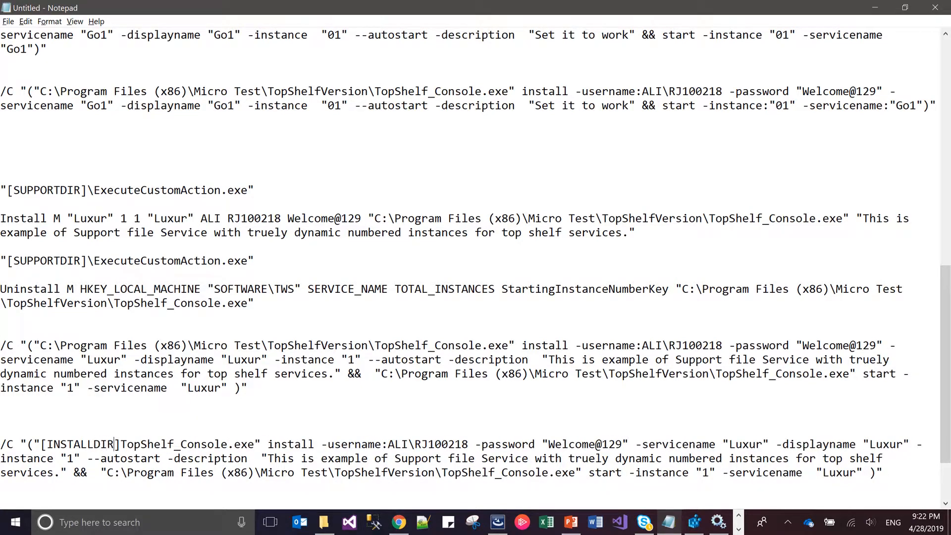
# Replace the domain before the backslash in the copied command's -username value with empty square brackets
pyautogui.press('Right')
pyautogui.press('Right')
pyautogui.press('Right')
pyautogui.press('Right')
pyautogui.press('Right')
pyautogui.press('Right')
pyautogui.press('Right')
pyautogui.press('Right')
pyautogui.press('Right')
pyautogui.press('Right')
pyautogui.press('Right')
pyautogui.press('Right')
pyautogui.press('Right')
pyautogui.press('Right')
pyautogui.press('Right')
pyautogui.press('Right')
pyautogui.press('Right')
pyautogui.press('Right')
pyautogui.press('Right')
pyautogui.press('Right')
pyautogui.press('Right')
pyautogui.press('Right')
pyautogui.press('Right')
pyautogui.press('Right')
pyautogui.press('Right')
pyautogui.press('Right')
pyautogui.hotkey('shift', 'Right')
pyautogui.hotkey('shift', 'Right')
pyautogui.hotkey('shift', 'Right')
pyautogui.write('[]')
pyautogui.press('Left')
# Copy the InstallMicroService command line from InstallShield into Notepad above the edited command, set off from the text above by blank lines
pyautogui.hotkey('alt', 'Tab')
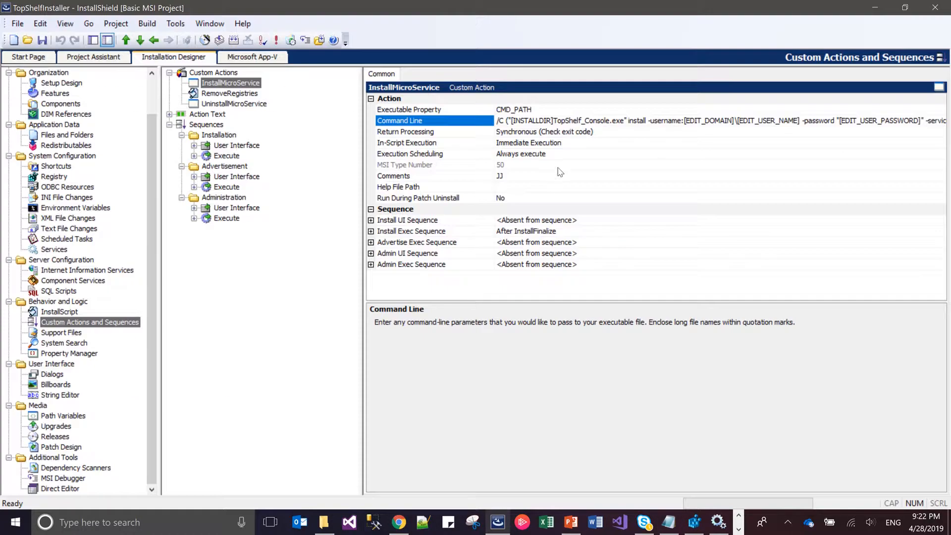
pyautogui.click(574, 125)
pyautogui.hotkey('alt', 'Tab')
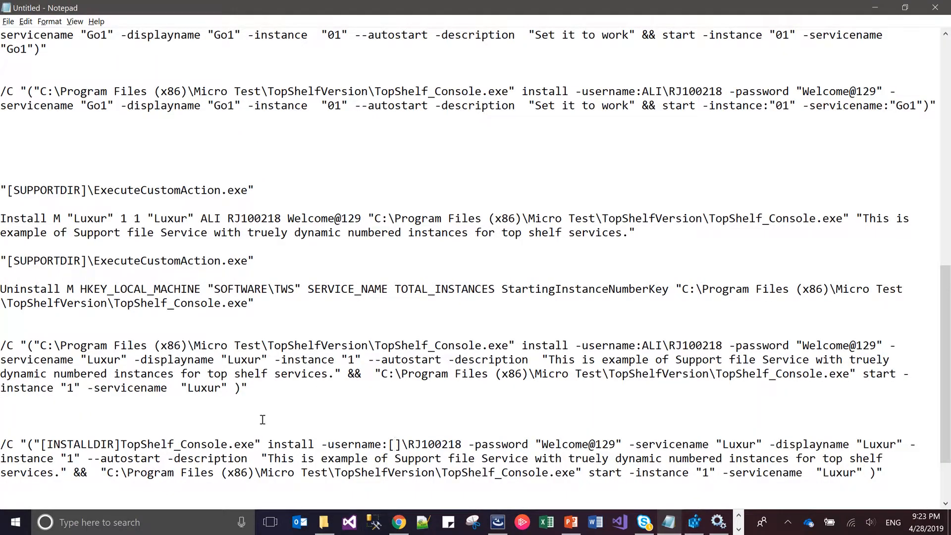
pyautogui.press('Return')
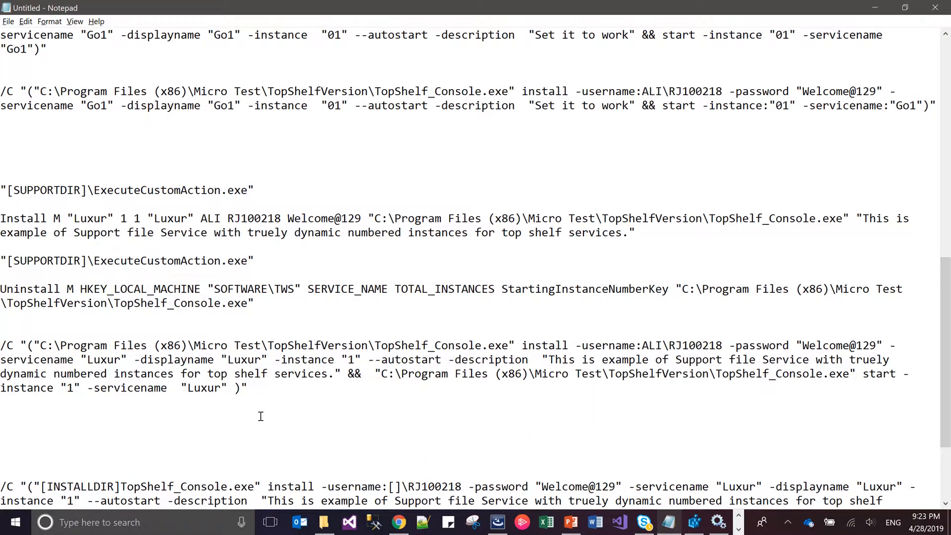
pyautogui.hotkey('ctrl', 'v')
pyautogui.press('Down')
pyautogui.press('Down')
pyautogui.press('Down')
pyautogui.press('Down')
pyautogui.press('Down')
pyautogui.press('Down')
pyautogui.press('Down')
pyautogui.press('Down')
pyautogui.press('Down')
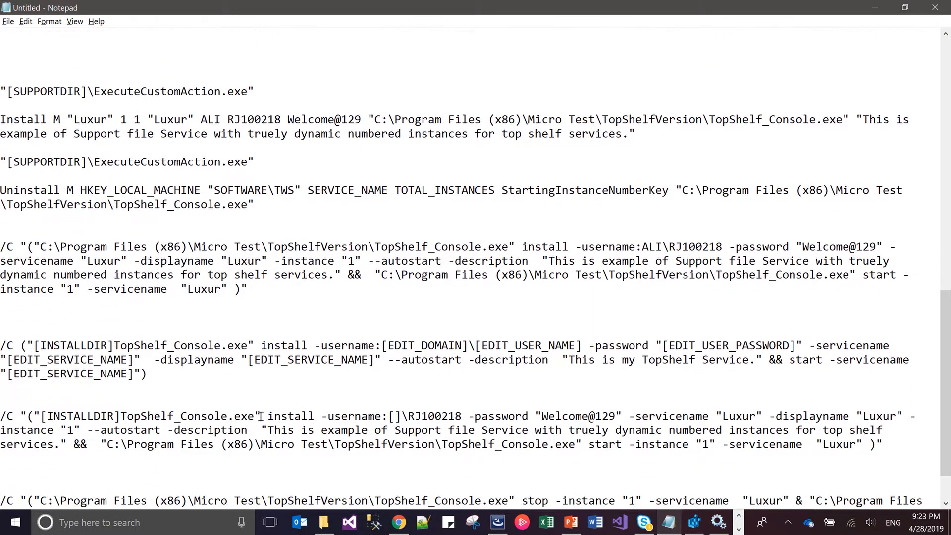
pyautogui.click(240, 329)
pyautogui.press('Return')
pyautogui.press('Return')
pyautogui.press('Return')
pyautogui.press('Return')
pyautogui.press('Return')
pyautogui.press('Return')
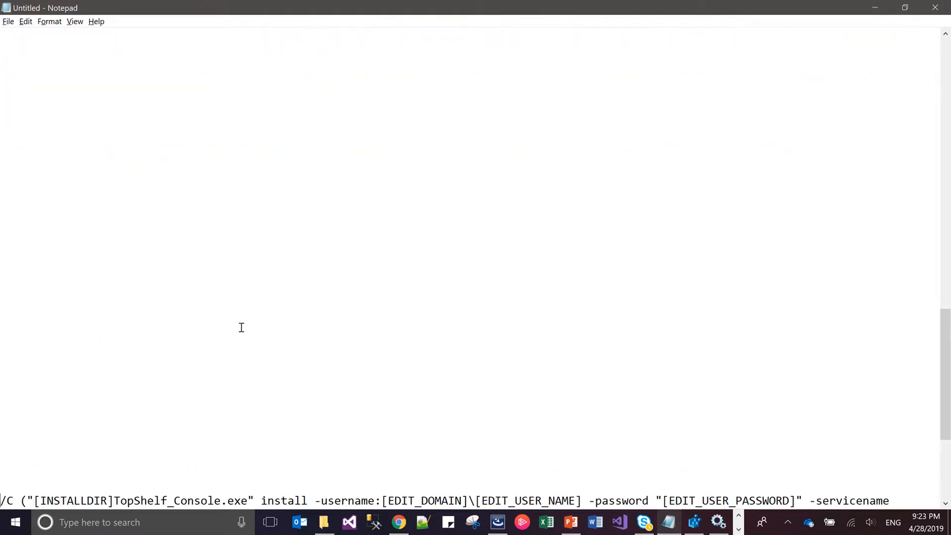
pyautogui.hotkey('ctrl', 'v')
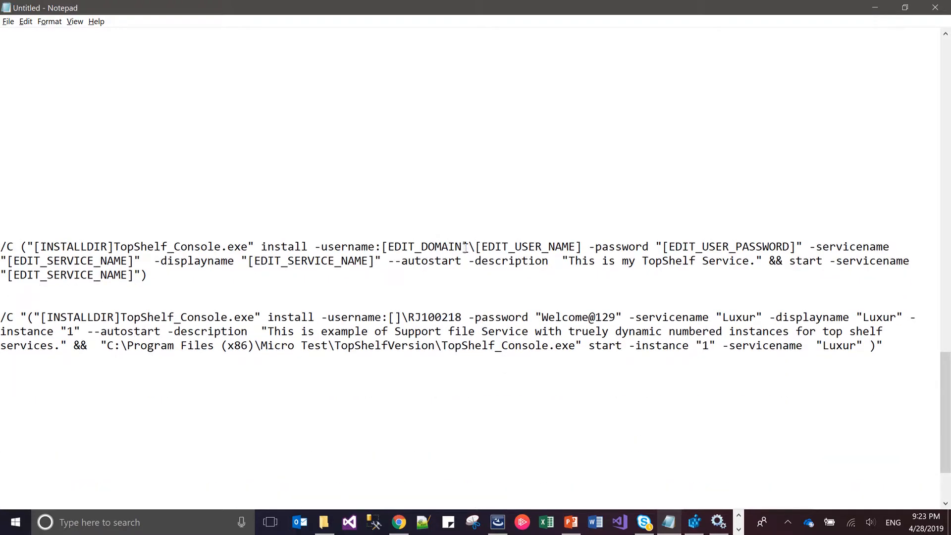
# Fill the empty brackets in the edited command's -username value with EDIT_DOMAIN from the reference command above
pyautogui.moveTo(462, 246); pyautogui.dragTo(391, 246)
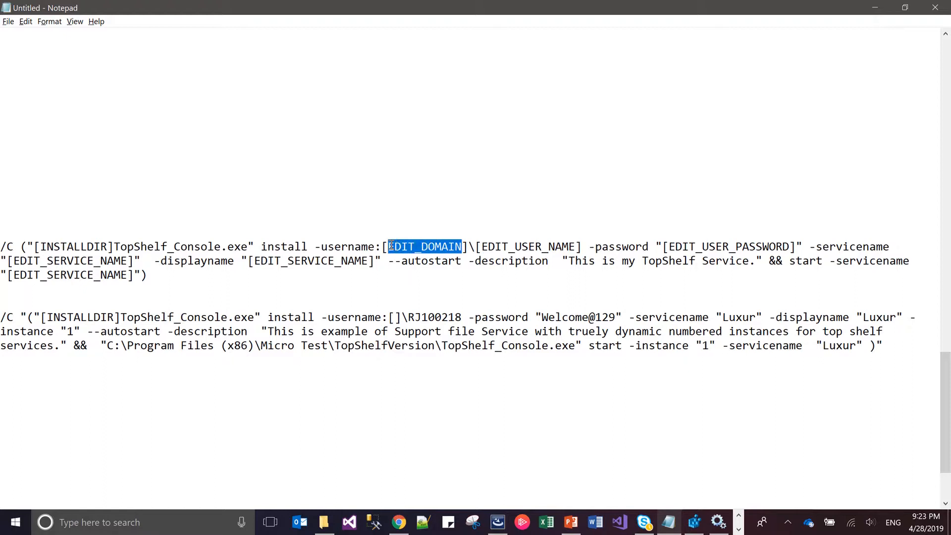
pyautogui.click(392, 318)
pyautogui.hotkey('ctrl', 'v')
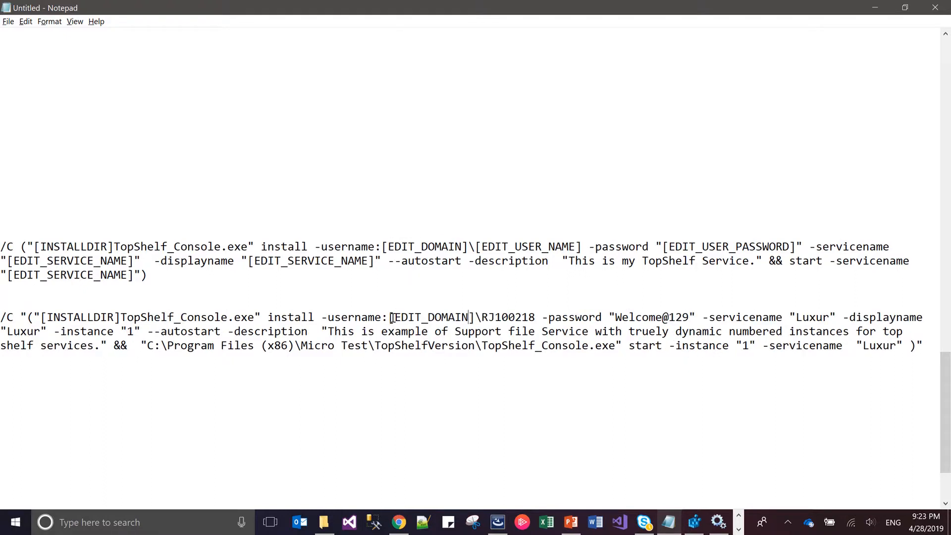
# Replace the account name after [EDIT_DOMAIN]\ in the edited command with [EDIT_USER_NAME]
pyautogui.moveTo(577, 246); pyautogui.dragTo(484, 247)
pyautogui.hotkey('ctrl', 'c')
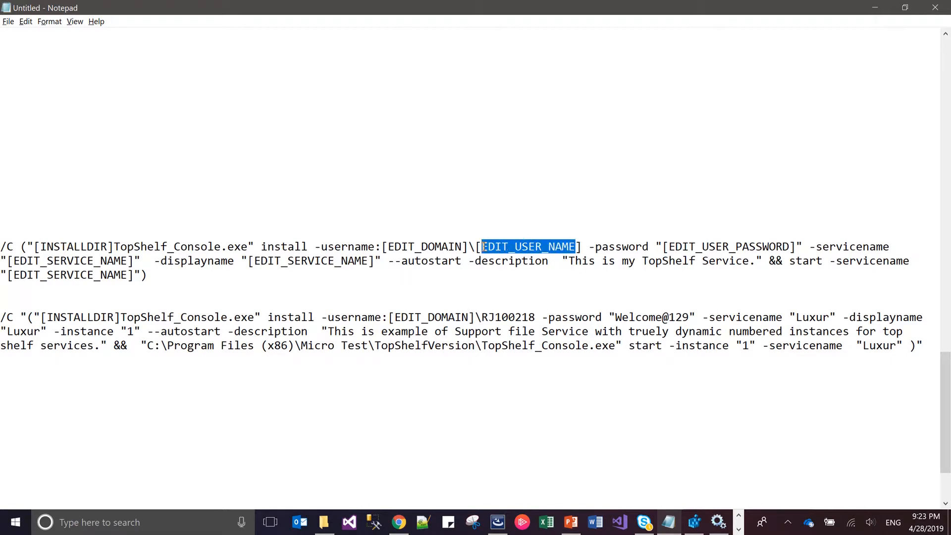
pyautogui.click(535, 318)
pyautogui.press('BackSpace')
pyautogui.press('BackSpace')
pyautogui.press('BackSpace')
pyautogui.press('BackSpace')
pyautogui.press('BackSpace')
pyautogui.press('BackSpace')
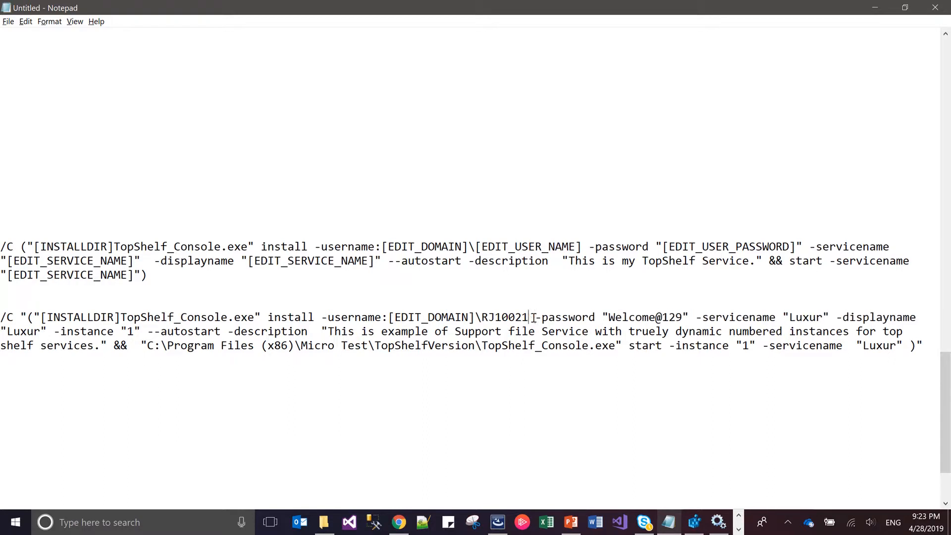
pyautogui.press('BackSpace')
pyautogui.press('BackSpace')
pyautogui.write('[]')
pyautogui.press('Left')
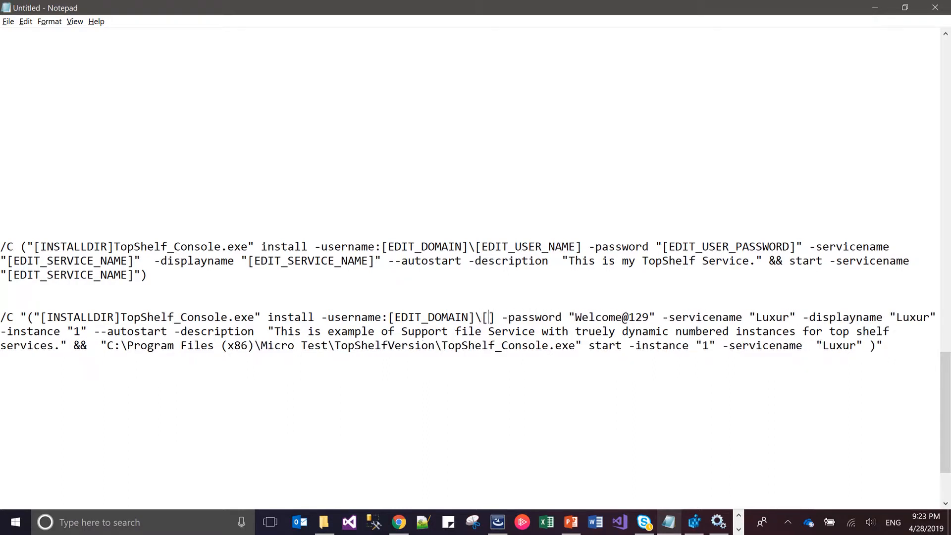
pyautogui.hotkey('ctrl', 'v')
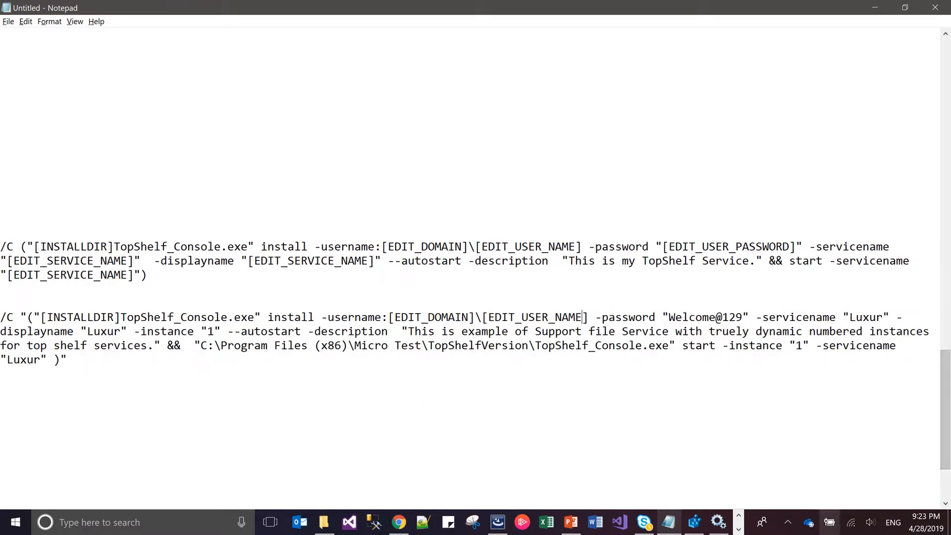
pyautogui.click(738, 529)
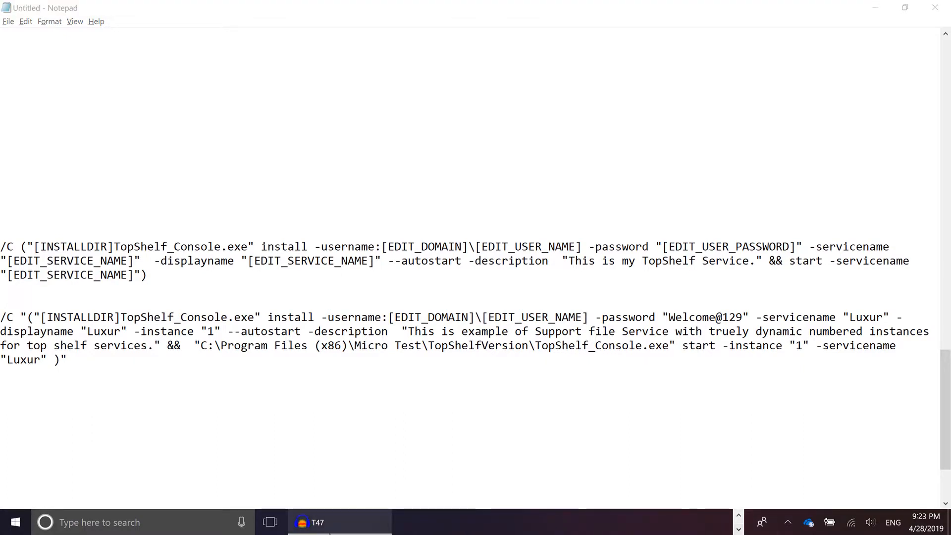
pyautogui.click(351, 526)
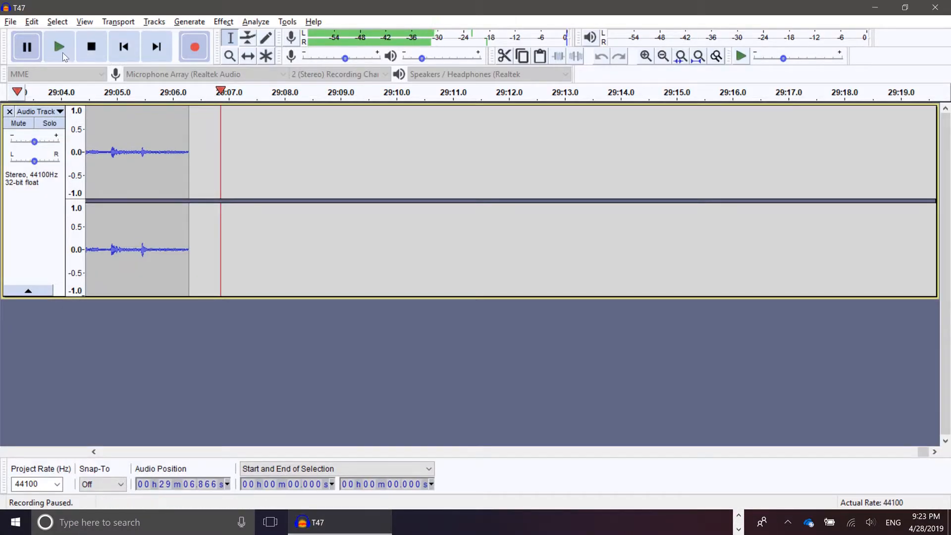
pyautogui.click(26, 46)
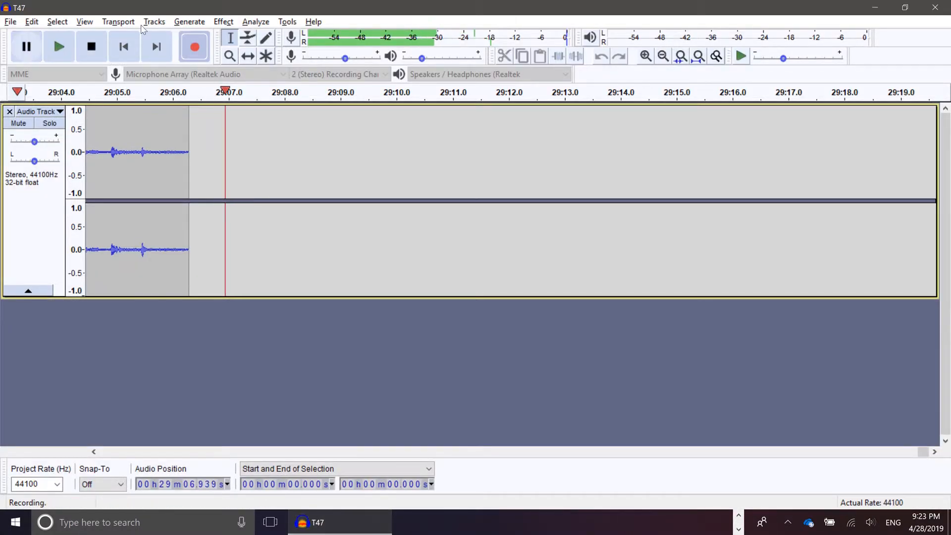
pyautogui.click(876, 8)
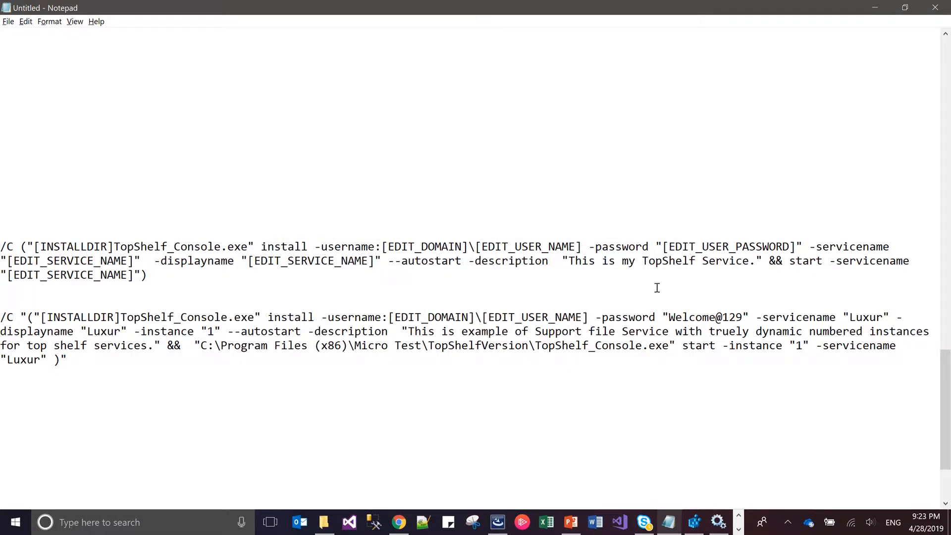
# Replace the literal password in the edited command's -password value with [EDIT_USER_PASSWORD]
pyautogui.moveTo(664, 246); pyautogui.dragTo(795, 246)
pyautogui.hotkey('ctrl', 'c')
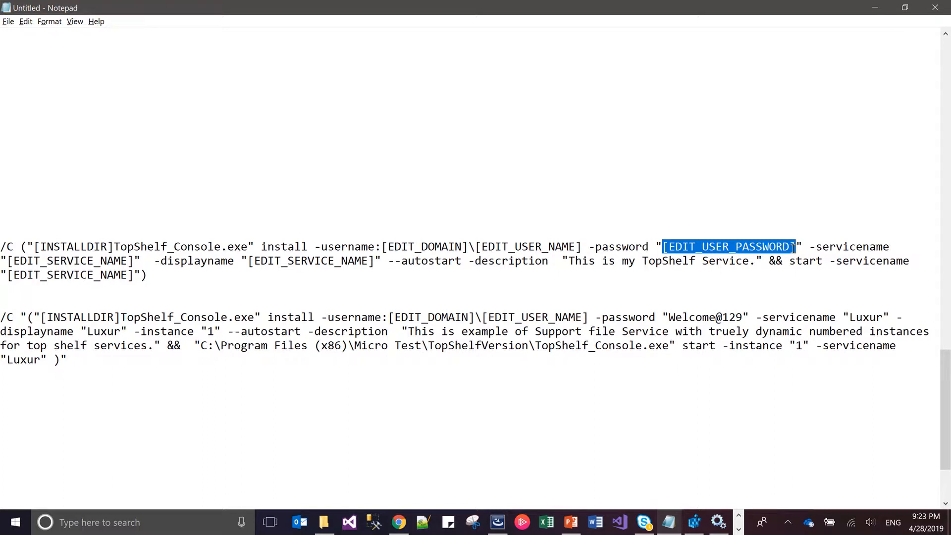
pyautogui.click(745, 317)
pyautogui.hotkey('shift', 'Left')
pyautogui.hotkey('shift', 'Left')
pyautogui.hotkey('shift', 'Left')
pyautogui.hotkey('shift', 'Left')
pyautogui.hotkey('shift', 'Left')
pyautogui.hotkey('shift', 'Left')
pyautogui.hotkey('shift', 'Left')
pyautogui.hotkey('shift', 'Left')
pyautogui.hotkey('shift', 'Left')
pyautogui.hotkey('shift', 'Left')
pyautogui.hotkey('shift', 'Left')
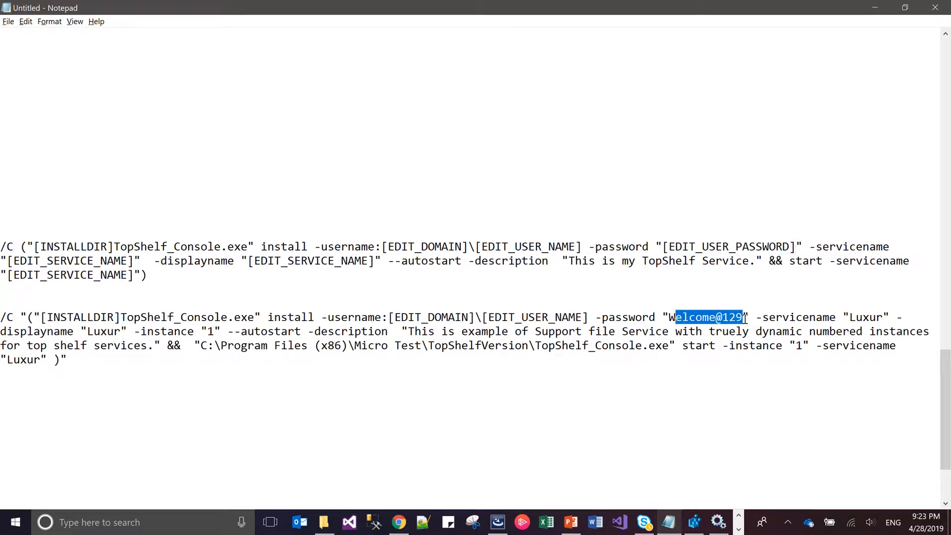
pyautogui.hotkey('ctrl', 'v')
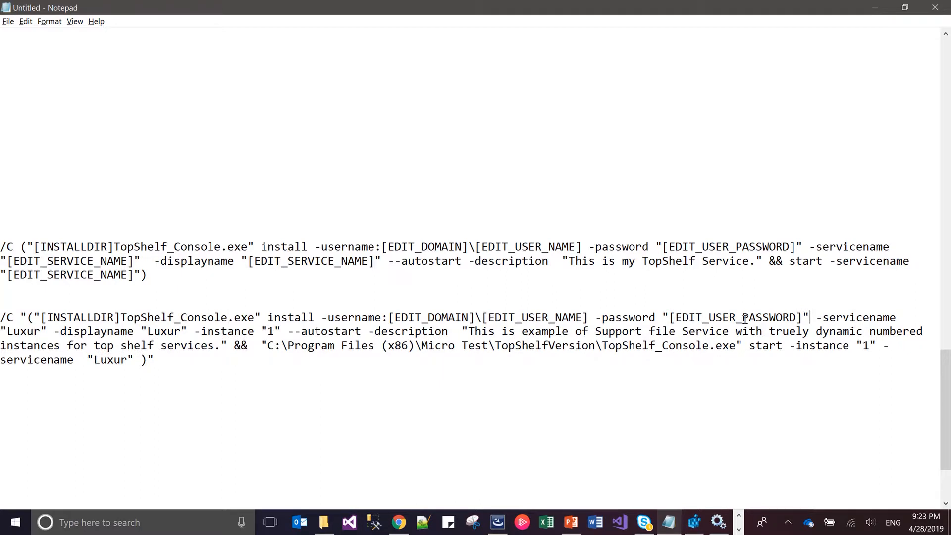
# Replace "Luxur" in the -servicename value of the edited command's install part with [EDIT_SERVICE_NAME]
pyautogui.click(135, 260)
pyautogui.hotkey('shift', 'Left')
pyautogui.hotkey('shift', 'Left')
pyautogui.hotkey('shift', 'Left')
pyautogui.hotkey('shift', 'Left')
pyautogui.hotkey('shift', 'Left')
pyautogui.hotkey('shift', 'Left')
pyautogui.hotkey('shift', 'Left')
pyautogui.hotkey('shift', 'Left')
pyautogui.hotkey('shift', 'Left')
pyautogui.hotkey('shift', 'Left')
pyautogui.hotkey('shift', 'Left')
pyautogui.hotkey('shift', 'Left')
pyautogui.hotkey('shift', 'Left')
pyautogui.hotkey('shift', 'Left')
pyautogui.hotkey('shift', 'Left')
pyautogui.hotkey('shift', 'Left')
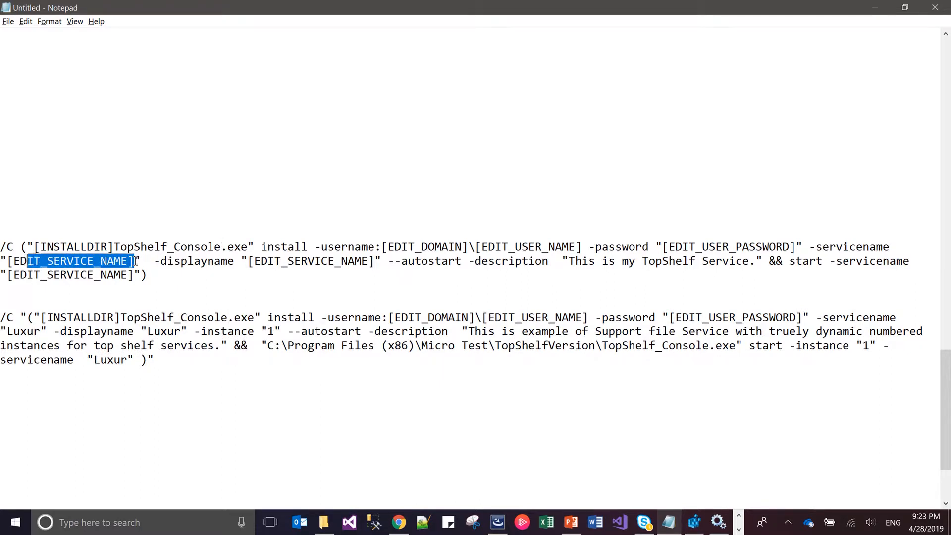
pyautogui.hotkey('shift', 'Left')
pyautogui.hotkey('shift', 'Left')
pyautogui.hotkey('shift', 'Left')
pyautogui.hotkey('ctrl', 'c')
pyautogui.click(40, 331)
pyautogui.press('BackSpace')
pyautogui.press('BackSpace')
pyautogui.press('BackSpace')
pyautogui.press('BackSpace')
pyautogui.press('BackSpace')
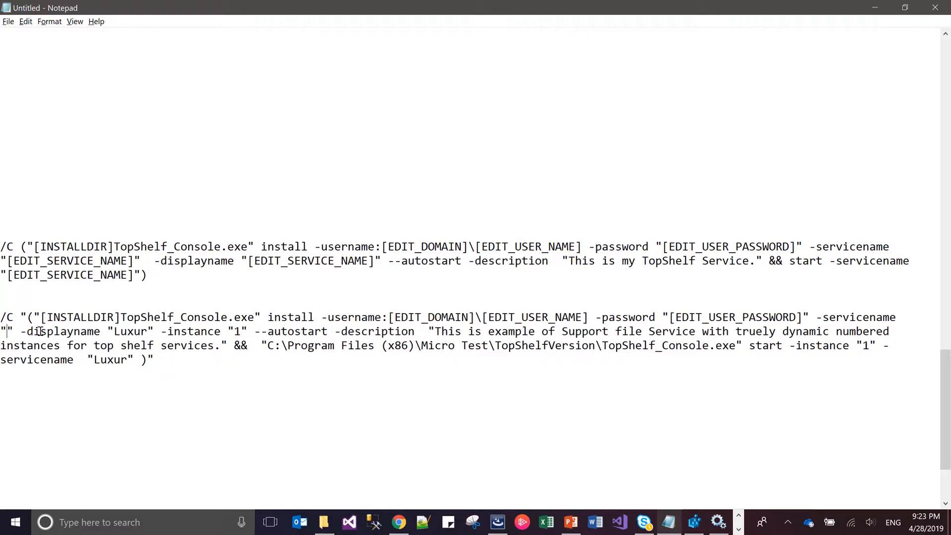
pyautogui.hotkey('ctrl', 'v')
# Replace "Luxur" in the edited command's -displayname value with [EDIT_SERVICE_NAME]
pyautogui.press('Right')
pyautogui.press('Right')
pyautogui.press('Right')
pyautogui.press('Right')
pyautogui.press('Right')
pyautogui.press('Right')
pyautogui.press('Right')
pyautogui.press('Right')
pyautogui.press('Right')
pyautogui.press('Right')
pyautogui.press('Right')
pyautogui.press('Right')
pyautogui.press('Right')
pyautogui.press('Right')
pyautogui.press('Right')
pyautogui.press('Right')
pyautogui.press('Right')
pyautogui.press('Right')
pyautogui.press('Right')
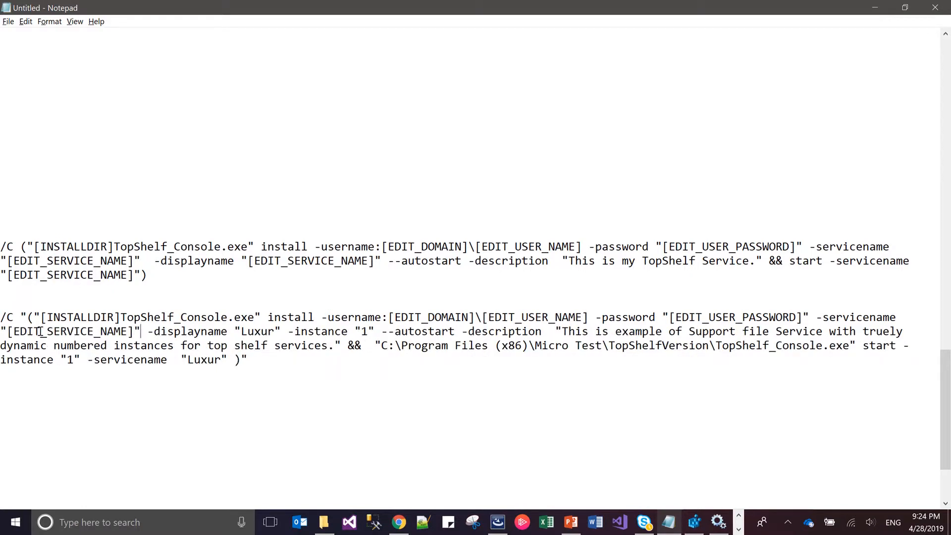
pyautogui.press('Left')
pyautogui.press('Left')
pyautogui.press('Left')
pyautogui.hotkey('shift', 'Right')
pyautogui.hotkey('shift', 'Right')
pyautogui.hotkey('shift', 'Right')
pyautogui.hotkey('shift', 'Right')
pyautogui.hotkey('shift', 'Right')
pyautogui.hotkey('ctrl', 'v')
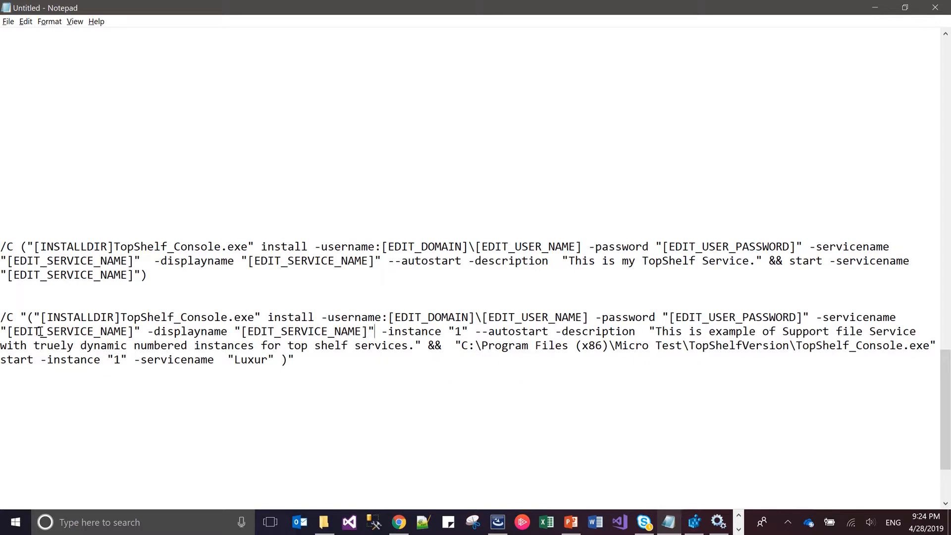
# Replace the folder path before TopShelf_Console.exe in the edited command's start part with [INSTALLDIR]
pyautogui.press('Right')
pyautogui.press('Right')
pyautogui.press('Right')
pyautogui.press('Right')
pyautogui.press('Right')
pyautogui.press('Right')
pyautogui.press('Right')
pyautogui.press('Right')
pyautogui.press('Right')
pyautogui.press('Right')
pyautogui.press('Right')
pyautogui.press('Right')
pyautogui.press('Right')
pyautogui.press('Right')
pyautogui.press('Right')
pyautogui.press('Right')
pyautogui.press('Right')
pyautogui.press('Right')
pyautogui.press('Right')
pyautogui.press('Right')
pyautogui.press('Right')
pyautogui.press('Right')
pyautogui.press('Right')
pyautogui.press('Right')
pyautogui.press('Right')
pyautogui.press('Right')
pyautogui.press('Right')
pyautogui.press('Right')
pyautogui.press('Right')
pyautogui.press('Right')
pyautogui.press('Right')
pyautogui.press('Right')
pyautogui.press('Right')
pyautogui.press('Right')
pyautogui.press('Right')
pyautogui.press('Right')
pyautogui.press('Right')
pyautogui.press('Right')
pyautogui.press('Right')
pyautogui.press('Right')
pyautogui.press('Right')
pyautogui.press('Right')
pyautogui.press('Right')
pyautogui.press('Right')
pyautogui.press('Right')
pyautogui.press('Right')
pyautogui.press('Right')
pyautogui.press('Left')
pyautogui.hotkey('shift', 'Right')
pyautogui.hotkey('shift', 'Right')
pyautogui.hotkey('shift', 'Right')
pyautogui.hotkey('shift', 'Right')
pyautogui.hotkey('shift', 'Right')
pyautogui.hotkey('shift', 'Right')
pyautogui.hotkey('shift', 'Right')
pyautogui.hotkey('shift', 'Right')
pyautogui.hotkey('shift', 'Right')
pyautogui.hotkey('shift', 'Right')
pyautogui.hotkey('shift', 'Right')
pyautogui.hotkey('shift', 'Right')
pyautogui.hotkey('shift', 'Right')
pyautogui.hotkey('shift', 'Right')
pyautogui.hotkey('shift', 'Right')
pyautogui.hotkey('shift', 'Right')
pyautogui.hotkey('shift', 'Right')
pyautogui.hotkey('shift', 'Right')
pyautogui.hotkey('shift', 'Right')
pyautogui.hotkey('shift', 'Right')
pyautogui.hotkey('shift', 'Right')
pyautogui.hotkey('shift', 'Right')
pyautogui.hotkey('shift', 'Right')
pyautogui.hotkey('shift', 'Right')
pyautogui.hotkey('shift', 'Right')
pyautogui.hotkey('shift', 'Right')
pyautogui.hotkey('shift', 'Right')
pyautogui.hotkey('shift', 'Right')
pyautogui.hotkey('shift', 'Right')
pyautogui.hotkey('shift', 'Right')
pyautogui.hotkey('shift', 'Right')
pyautogui.hotkey('shift', 'Right')
pyautogui.hotkey('shift', 'Right')
pyautogui.hotkey('shift', 'Right')
pyautogui.hotkey('shift', 'Right')
pyautogui.hotkey('shift', 'Right')
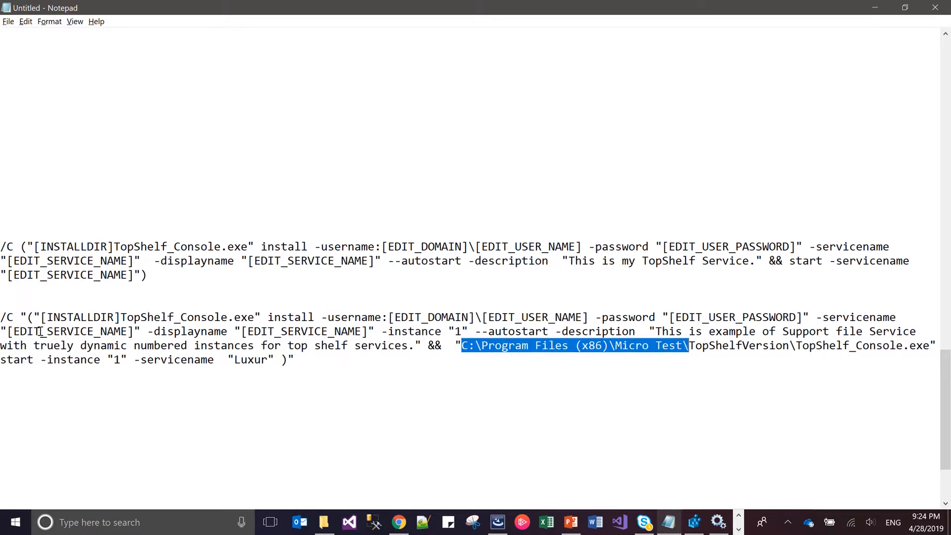
pyautogui.hotkey('shift', 'Right')
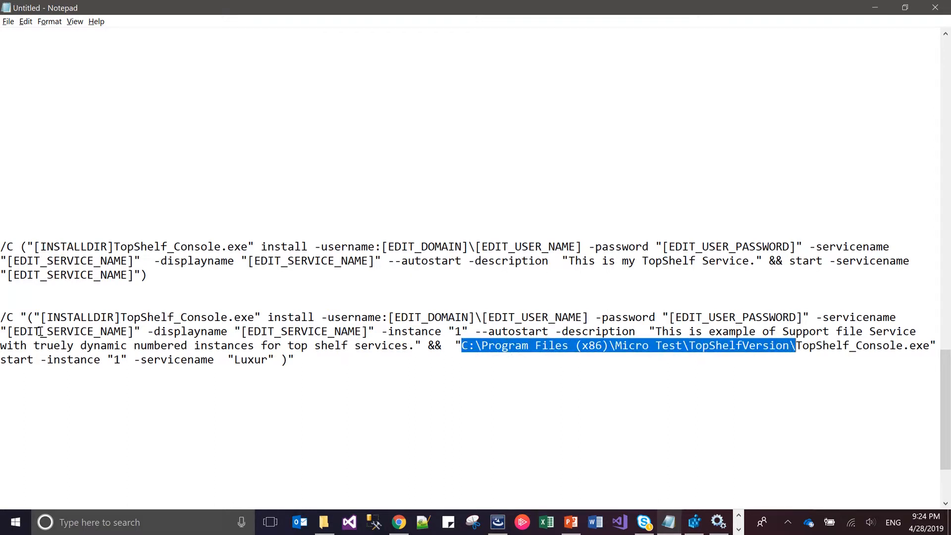
pyautogui.write('[]')
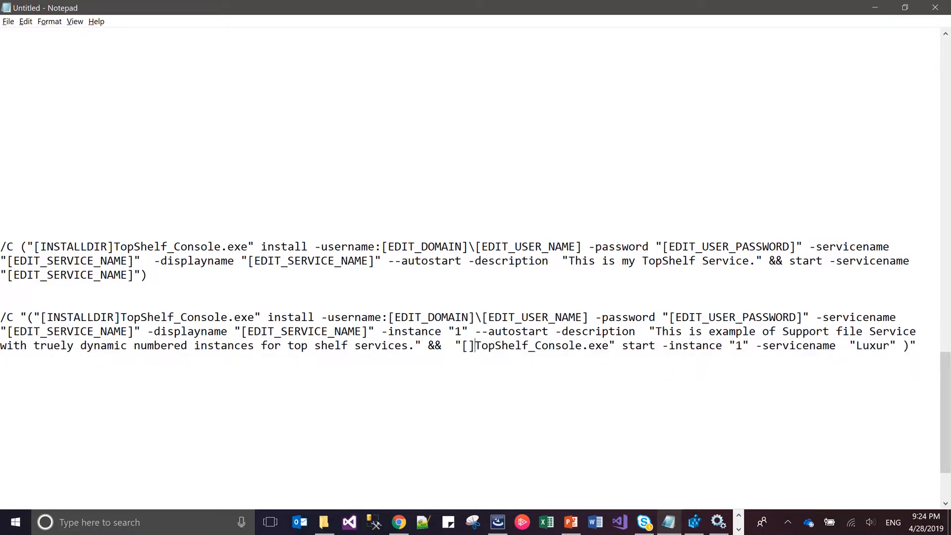
pyautogui.write('INSTALLD')
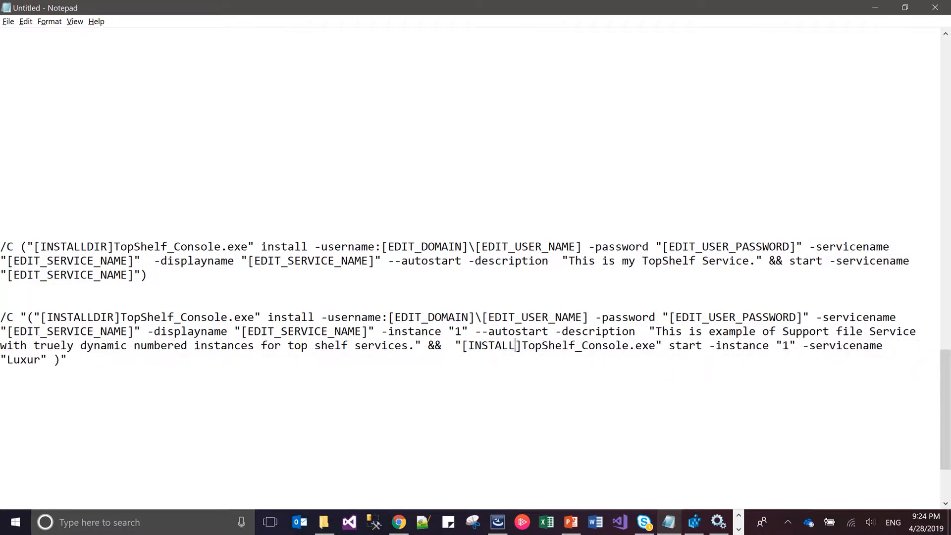
pyautogui.write('IR')
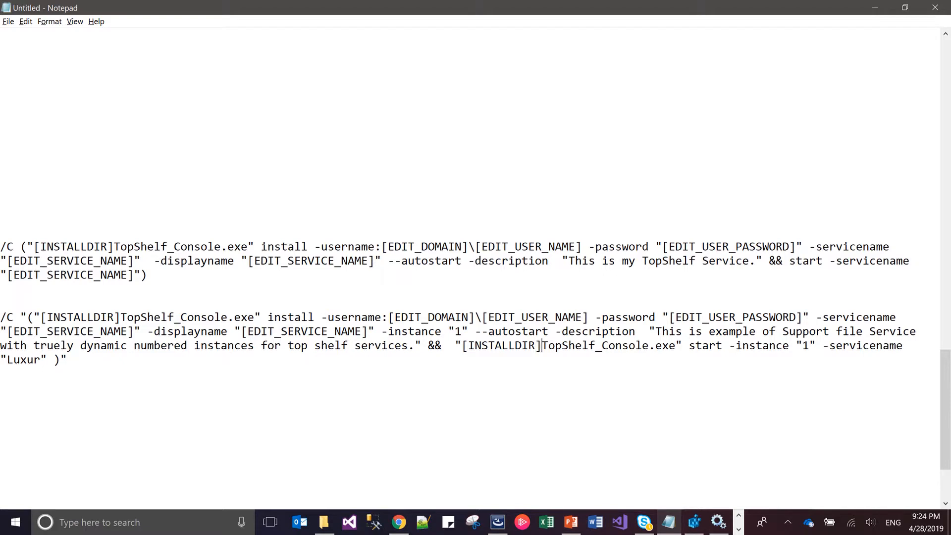
# Replace "Luxur" in the final -servicename value of the start part with [EDIT_SERVICE_NAME], removing any doubled brackets
pyautogui.press('Right')
pyautogui.press('Right')
pyautogui.press('Right')
pyautogui.press('Right')
pyautogui.press('Right')
pyautogui.press('Right')
pyautogui.press('Right')
pyautogui.press('Right')
pyautogui.press('Right')
pyautogui.press('Right')
pyautogui.press('Right')
pyautogui.press('Right')
pyautogui.press('Right')
pyautogui.press('Right')
pyautogui.press('Right')
pyautogui.press('Right')
pyautogui.press('Right')
pyautogui.press('Right')
pyautogui.press('Right')
pyautogui.press('Right')
pyautogui.press('Right')
pyautogui.press('Right')
pyautogui.press('Right')
pyautogui.press('Right')
pyautogui.press('Right')
pyautogui.press('Right')
pyautogui.press('Right')
pyautogui.press('Right')
pyautogui.press('Right')
pyautogui.press('Right')
pyautogui.press('Right')
pyautogui.press('Right')
pyautogui.press('Right')
pyautogui.press('Right')
pyautogui.press('Right')
pyautogui.press('Left')
pyautogui.press('Left')
pyautogui.press('Left')
pyautogui.press('Left')
pyautogui.hotkey('shift', 'Left')
pyautogui.hotkey('shift', 'Left')
pyautogui.hotkey('shift', 'Left')
pyautogui.hotkey('shift', 'Left')
pyautogui.hotkey('shift', 'Left')
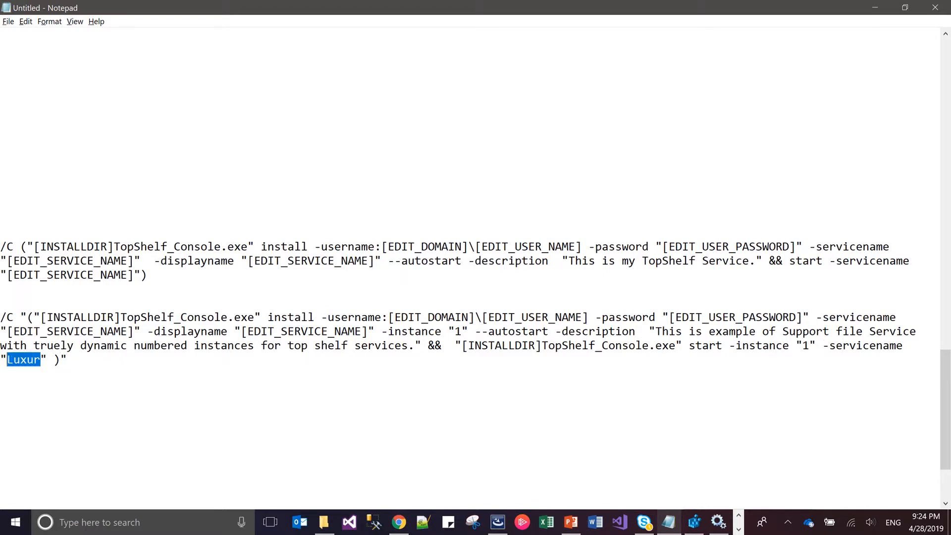
pyautogui.write('[]')
pyautogui.press('Left')
pyautogui.hotkey('ctrl', 'v')
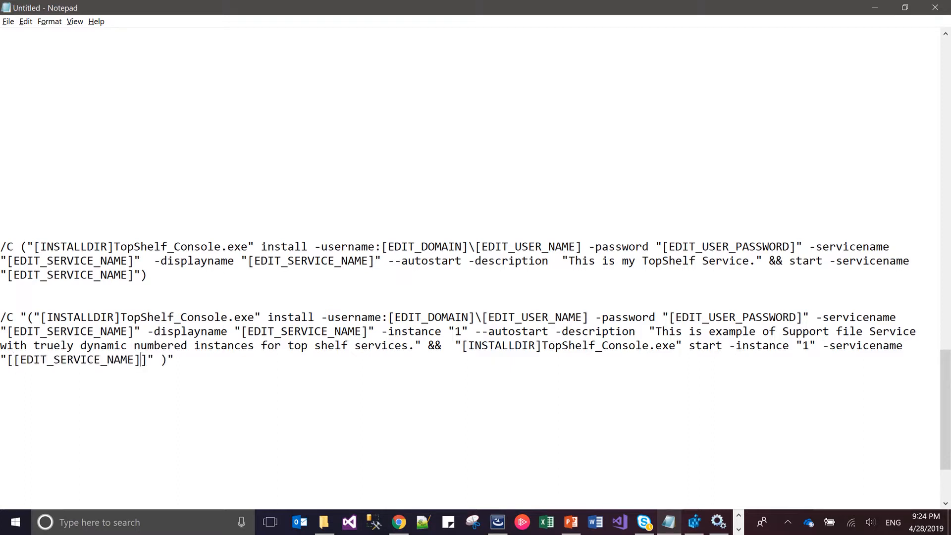
pyautogui.press('BackSpace')
pyautogui.press('BackSpace')
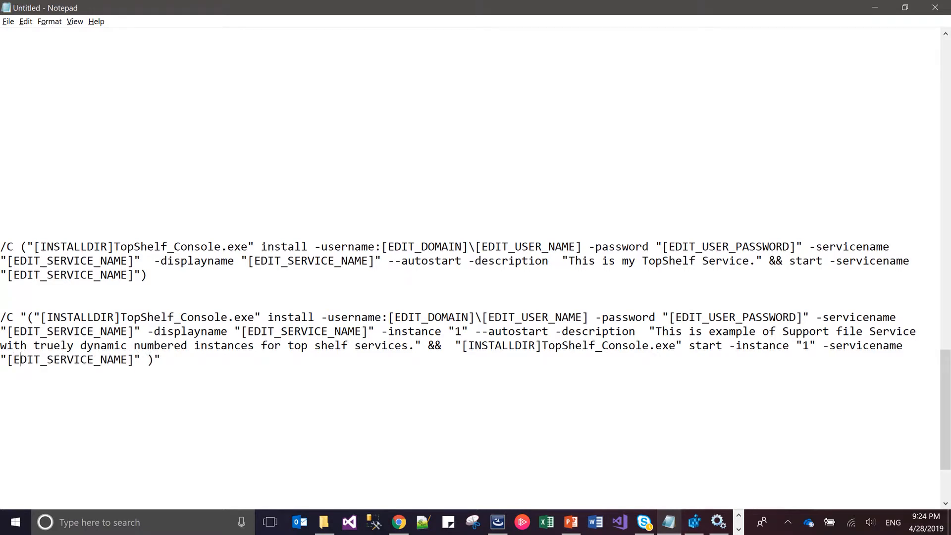
# Copy the whole edited install-and-start command from Notepad into the InstallMicroService custom action's Command Line in InstallShield
pyautogui.press('Right')
pyautogui.press('Right')
pyautogui.press('Right')
pyautogui.press('Right')
pyautogui.press('Right')
pyautogui.press('Right')
pyautogui.press('Right')
pyautogui.press('Right')
pyautogui.hotkey('shift', 'Up')
pyautogui.hotkey('shift', 'Up')
pyautogui.hotkey('shift', 'Up')
pyautogui.hotkey('shift', 'Home')
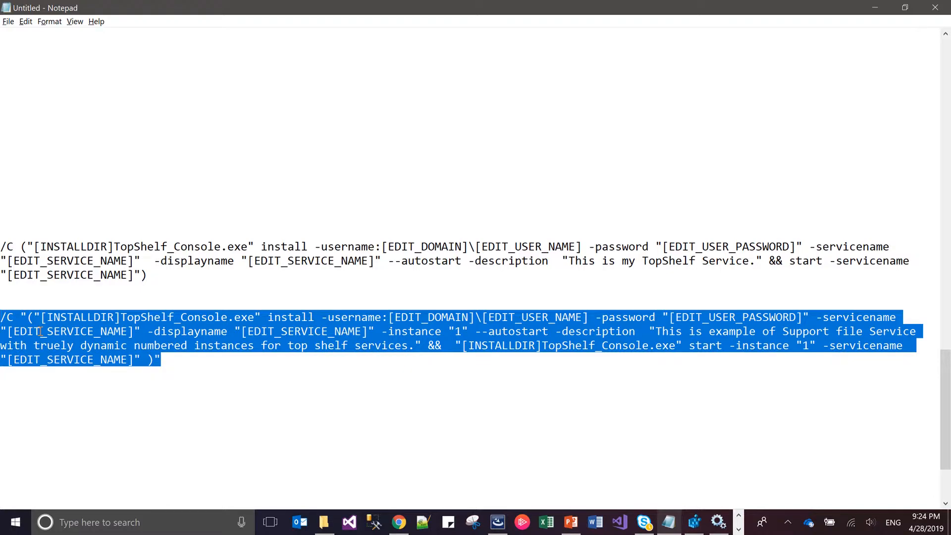
pyautogui.hotkey('alt', 'Tab')
pyautogui.press('Tab')
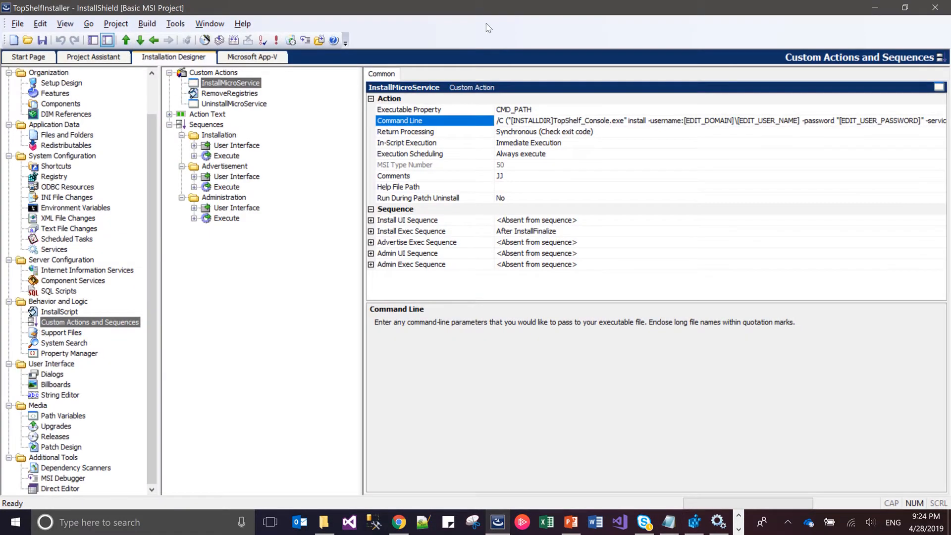
pyautogui.click(504, 122)
pyautogui.hotkey('ctrl', 'v')
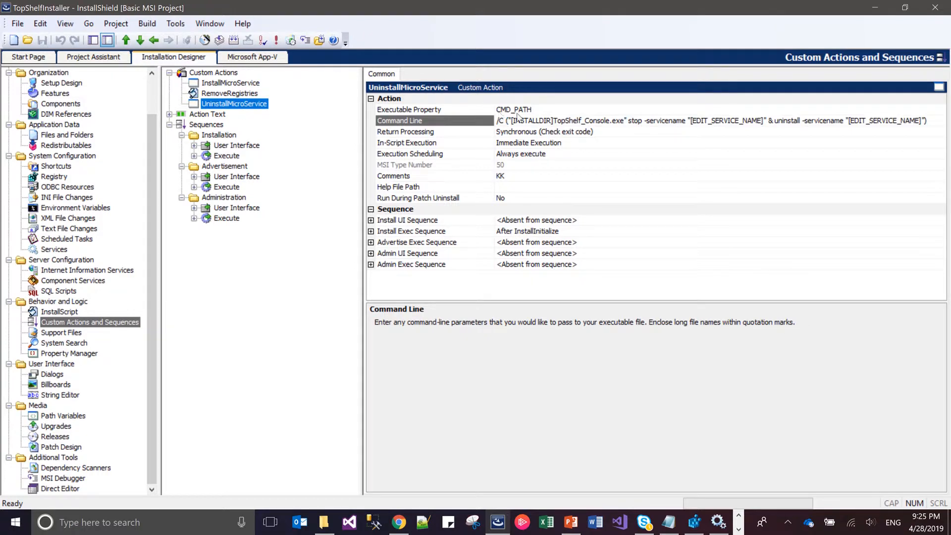
# Copy the UninstallMicroService custom action's Command Line into Notepad, just above the hard-coded stop-and-uninstall command
pyautogui.click(534, 123)
pyautogui.click(533, 123)
pyautogui.hotkey('ctrl', 'c')
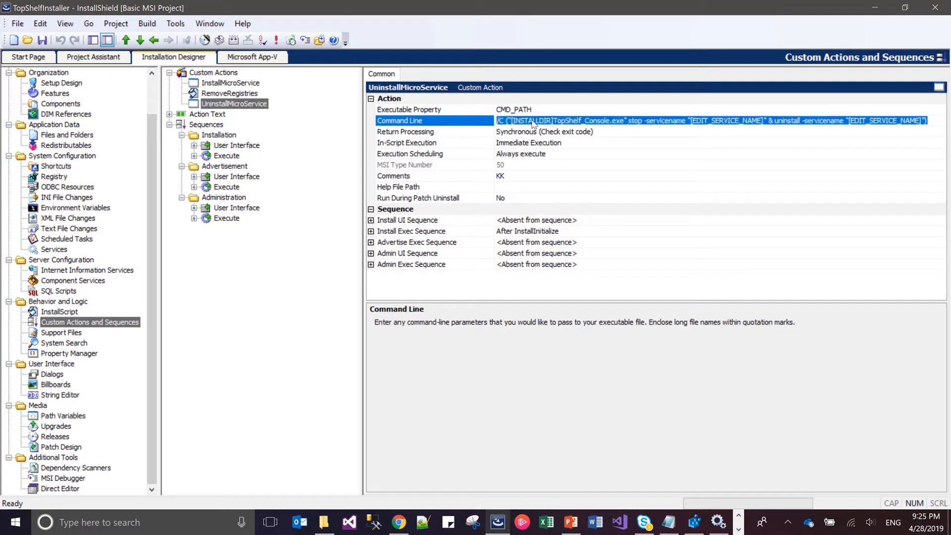
pyautogui.hotkey('alt', 'Tab')
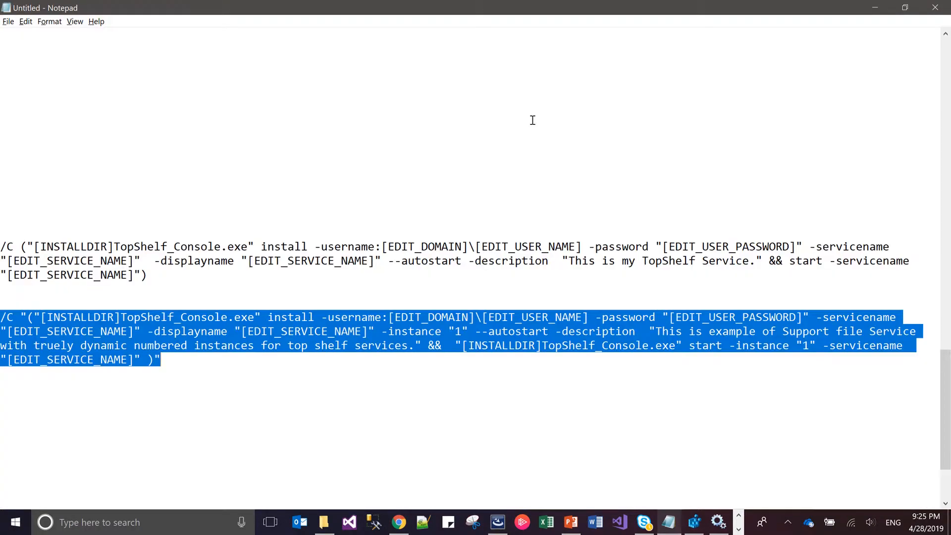
pyautogui.click(229, 392)
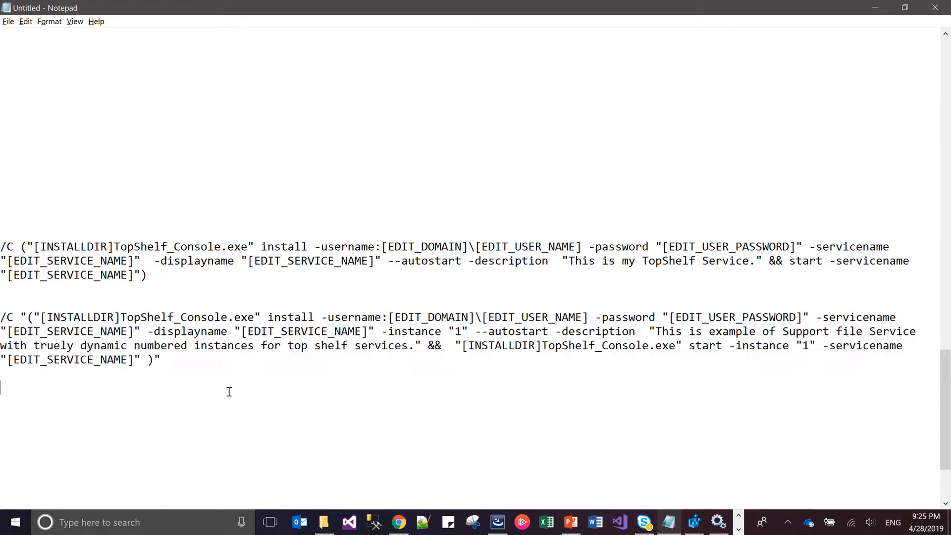
pyautogui.write('/C "("C:\\Program Files (x86)\\Micro Test\\TopShelfVersion\\TopShelf_Console.exe" stop -instance "1" -servicename  "Luxur" & "C:\\Program Files (x86)\\Micro Test\\TopShelfVersion\\TopShelf_Console.exe" uninstall -instance "1" -servicename  "Luxur")"')
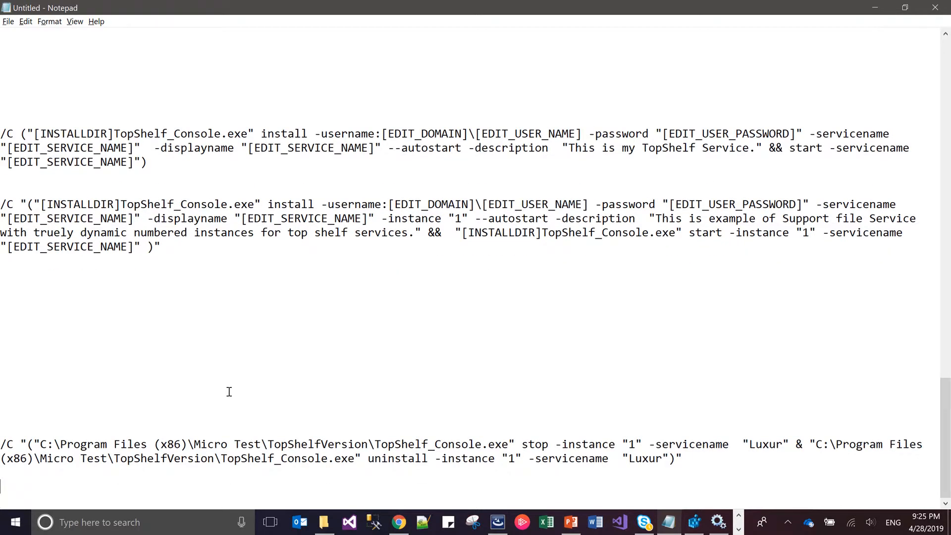
pyautogui.hotkey('ctrl', 'v')
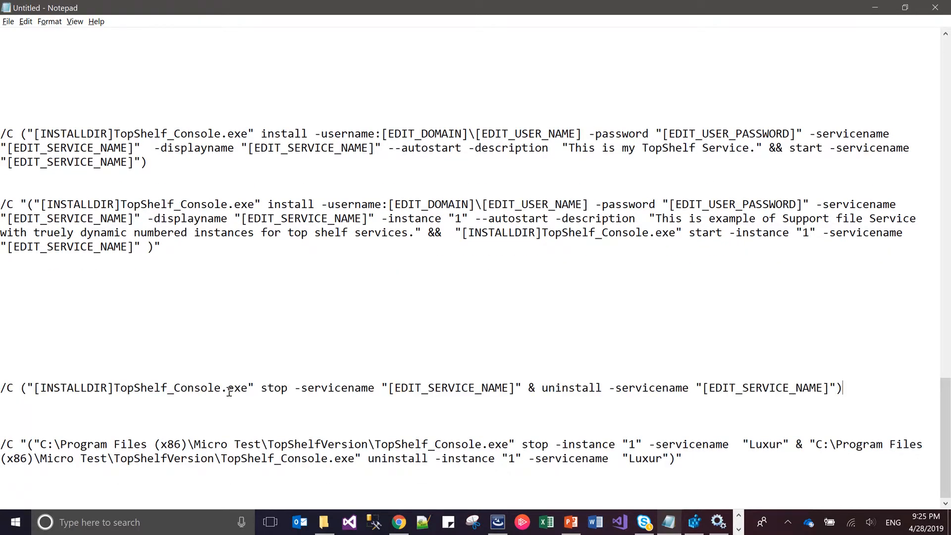
# Replace the folder path before TopShelf_Console.exe in the hard-coded command's stop part with [INSTALLDIR]
pyautogui.click(113, 387)
pyautogui.hotkey('shift', 'Left')
pyautogui.hotkey('shift', 'Left')
pyautogui.hotkey('shift', 'Left')
pyautogui.hotkey('shift', 'Left')
pyautogui.hotkey('shift', 'Left')
pyautogui.hotkey('shift', 'Left')
pyautogui.hotkey('shift', 'Left')
pyautogui.hotkey('shift', 'Left')
pyautogui.hotkey('shift', 'Left')
pyautogui.hotkey('shift', 'Left')
pyautogui.hotkey('shift', 'Left')
pyautogui.hotkey('shift', 'Left')
pyautogui.hotkey('ctrl', 'c')
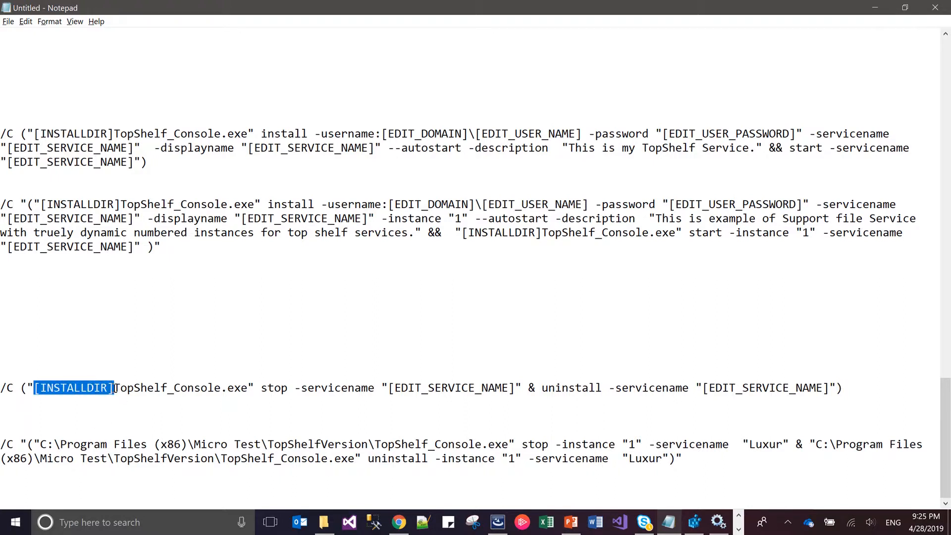
pyautogui.click(106, 445)
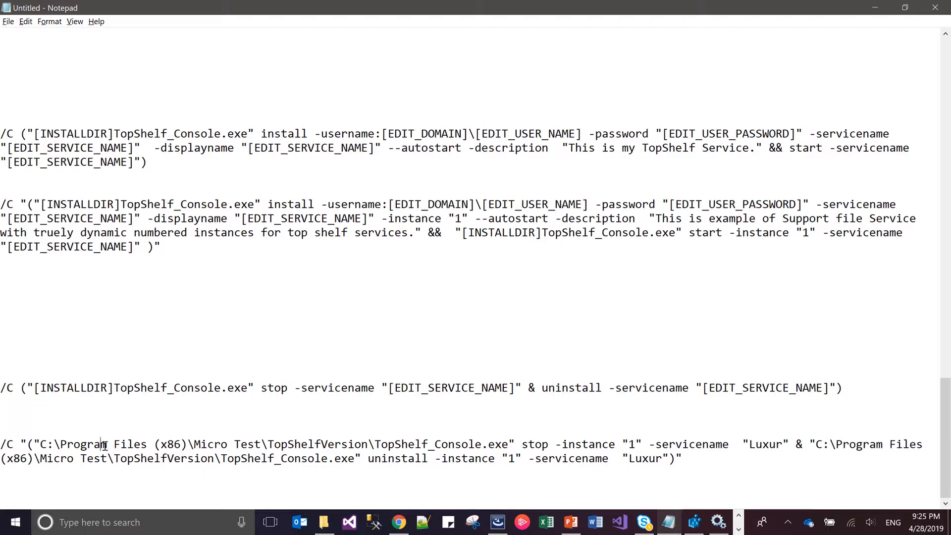
pyautogui.hotkey('ctrl', 'Left')
pyautogui.hotkey('ctrl', 'Left')
pyautogui.hotkey('shift', 'Right')
pyautogui.hotkey('shift', 'Right')
pyautogui.hotkey('shift', 'Right')
pyautogui.hotkey('shift', 'Right')
pyautogui.hotkey('shift', 'Right')
pyautogui.hotkey('shift', 'Right')
pyautogui.hotkey('shift', 'Right')
pyautogui.hotkey('shift', 'Right')
pyautogui.hotkey('shift', 'Right')
pyautogui.hotkey('shift', 'Right')
pyautogui.hotkey('shift', 'Right')
pyautogui.hotkey('shift', 'Right')
pyautogui.hotkey('shift', 'Right')
pyautogui.hotkey('shift', 'Right')
pyautogui.hotkey('shift', 'Right')
pyautogui.hotkey('shift', 'Right')
pyautogui.hotkey('shift', 'Right')
pyautogui.hotkey('shift', 'Right')
pyautogui.hotkey('shift', 'Right')
pyautogui.hotkey('shift', 'Right')
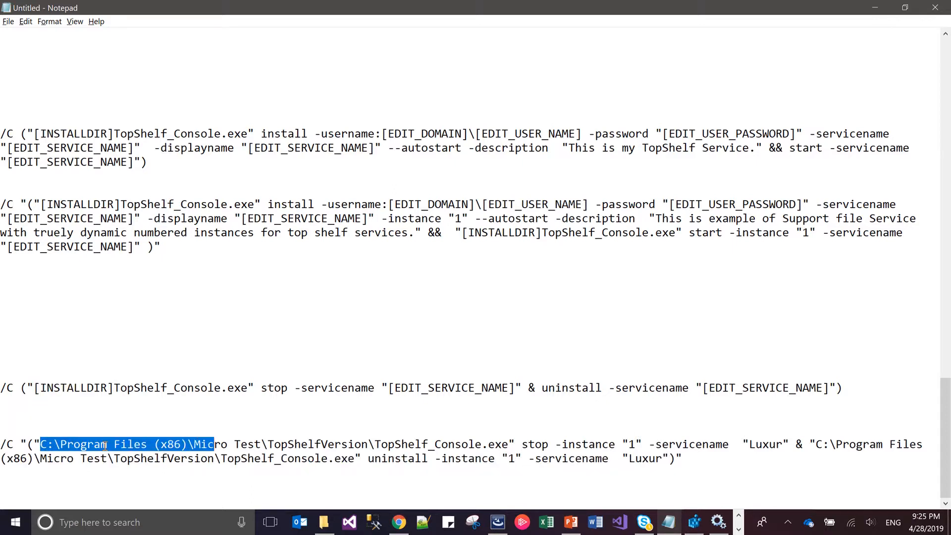
pyautogui.hotkey('shift', 'Right')
pyautogui.hotkey('shift', 'Right')
pyautogui.hotkey('shift', 'Right')
pyautogui.hotkey('shift', 'Right')
pyautogui.hotkey('shift', 'Right')
pyautogui.hotkey('shift', 'Right')
pyautogui.hotkey('shift', 'Right')
pyautogui.hotkey('shift', 'Right')
pyautogui.hotkey('shift', 'Right')
pyautogui.hotkey('shift', 'Right')
pyautogui.hotkey('shift', 'Right')
pyautogui.hotkey('shift', 'Right')
pyautogui.hotkey('shift', 'Right')
pyautogui.hotkey('shift', 'Right')
pyautogui.hotkey('shift', 'Right')
pyautogui.hotkey('shift', 'Right')
pyautogui.hotkey('shift', 'Right')
pyautogui.hotkey('shift', 'Right')
pyautogui.hotkey('shift', 'Right')
pyautogui.hotkey('shift', 'Right')
pyautogui.hotkey('shift', 'Left')
pyautogui.hotkey('ctrl', 'v')
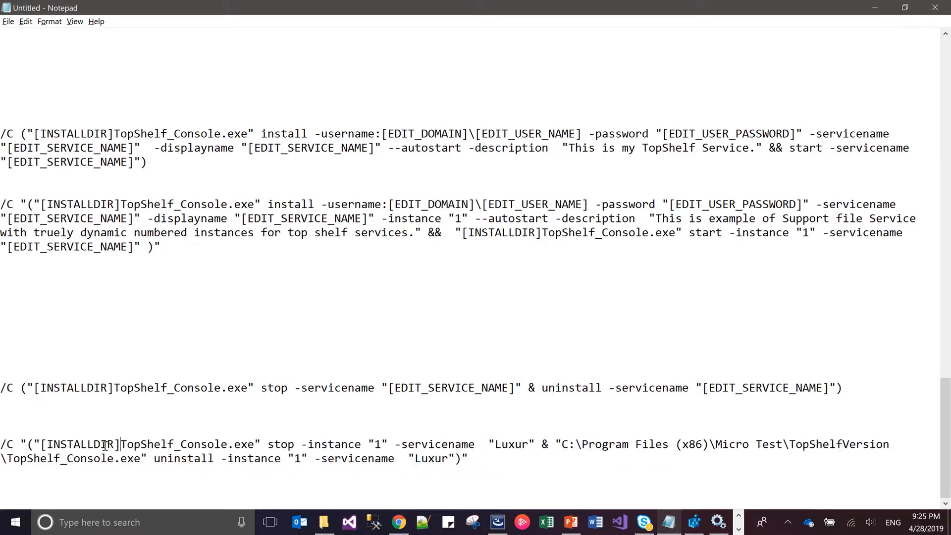
# Replace "Luxur" in the stop part's -servicename value with [EDIT_SERVICE_NAME]
pyautogui.press('Right')
pyautogui.press('Right')
pyautogui.press('Right')
pyautogui.press('Right')
pyautogui.press('Right')
pyautogui.press('Right')
pyautogui.press('Right')
pyautogui.press('Right')
pyautogui.press('Right')
pyautogui.press('Right')
pyautogui.press('Right')
pyautogui.moveTo(516, 389); pyautogui.dragTo(391, 387)
pyautogui.hotkey('ctrl', 'c')
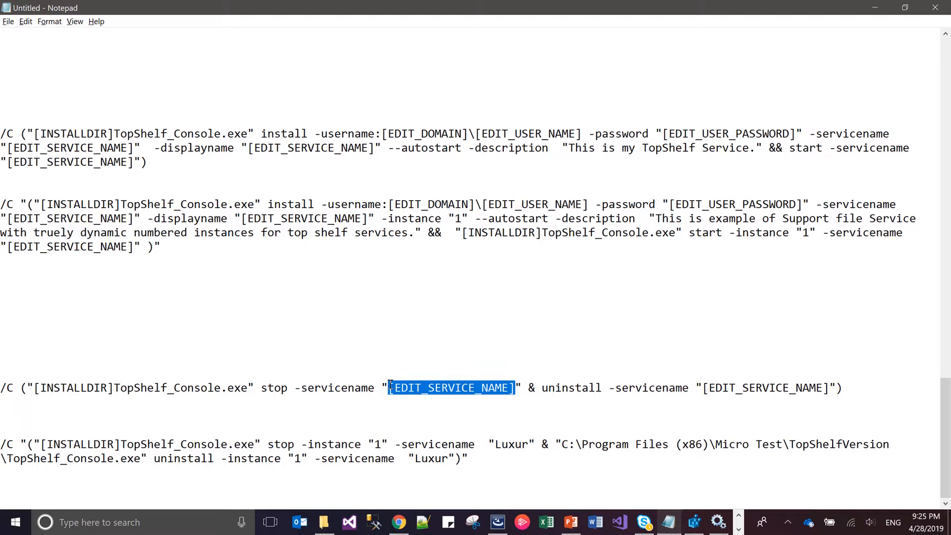
pyautogui.click(528, 444)
pyautogui.press('BackSpace')
pyautogui.press('BackSpace')
pyautogui.press('BackSpace')
pyautogui.press('BackSpace')
pyautogui.press('BackSpace')
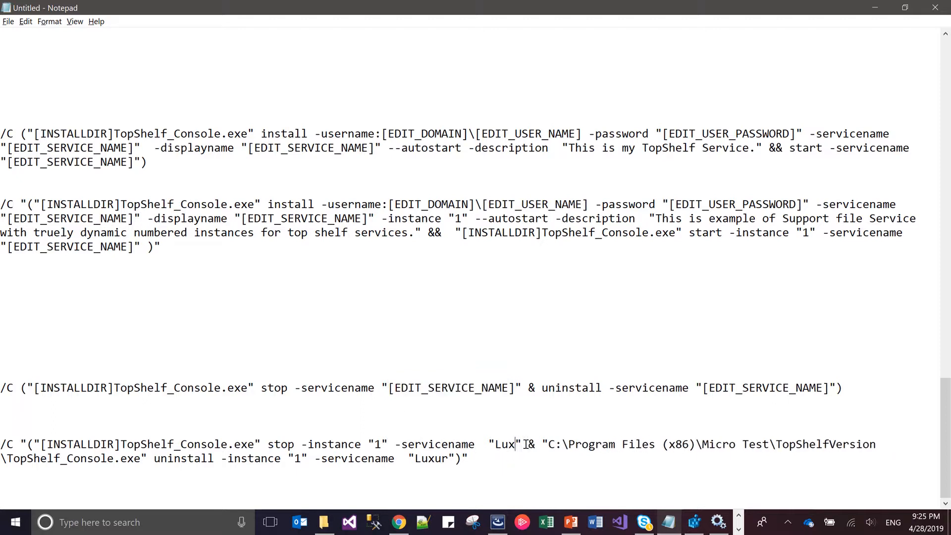
pyautogui.hotkey('ctrl', 'v')
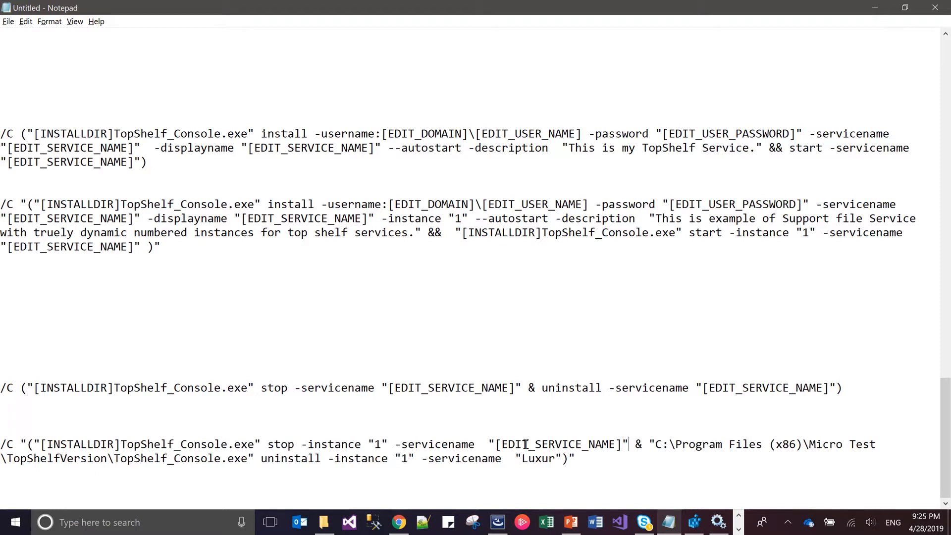
# Replace the folder path before TopShelf_Console.exe in the command's uninstall part with [INSTALLDIR]
pyautogui.press('Left')
pyautogui.press('Left')
pyautogui.press('Left')
pyautogui.hotkey('ctrl', 'shift', 'End')
pyautogui.hotkey('ctrl', 'shift', 'Left')
pyautogui.hotkey('ctrl', 'shift', 'Left')
pyautogui.hotkey('ctrl', 'shift', 'Left')
pyautogui.hotkey('ctrl', 'shift', 'Left')
pyautogui.hotkey('ctrl', 'shift', 'Left')
pyautogui.hotkey('ctrl', 'shift', 'Left')
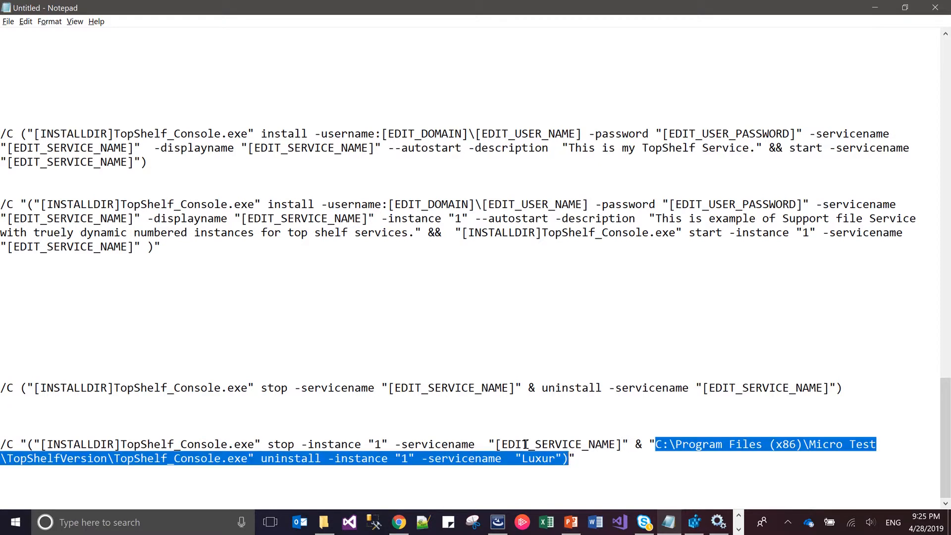
pyautogui.hotkey('ctrl', 'shift', 'Left')
pyautogui.hotkey('ctrl', 'shift', 'Left')
pyautogui.hotkey('ctrl', 'shift', 'Left')
pyautogui.hotkey('ctrl', 'shift', 'Left')
pyautogui.hotkey('ctrl', 'shift', 'Left')
pyautogui.hotkey('ctrl', 'shift', 'Left')
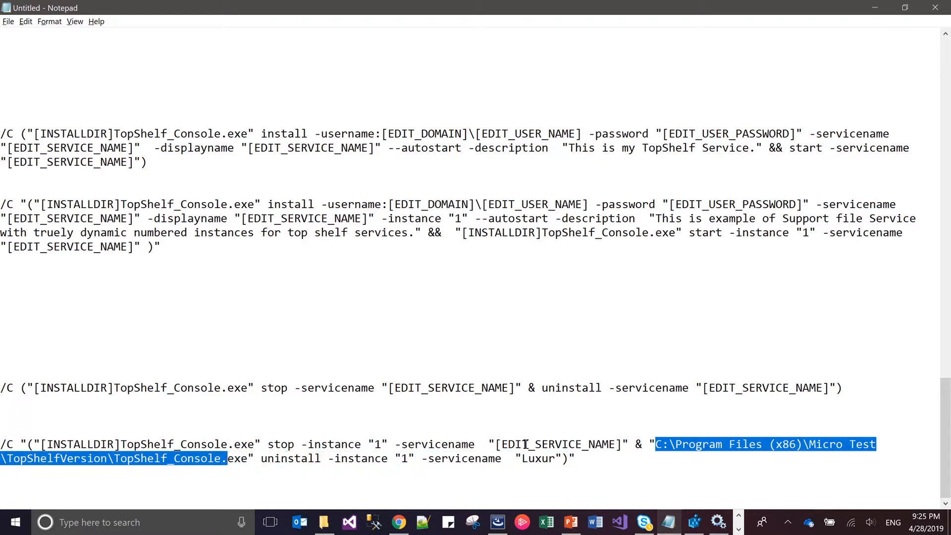
pyautogui.write('[]')
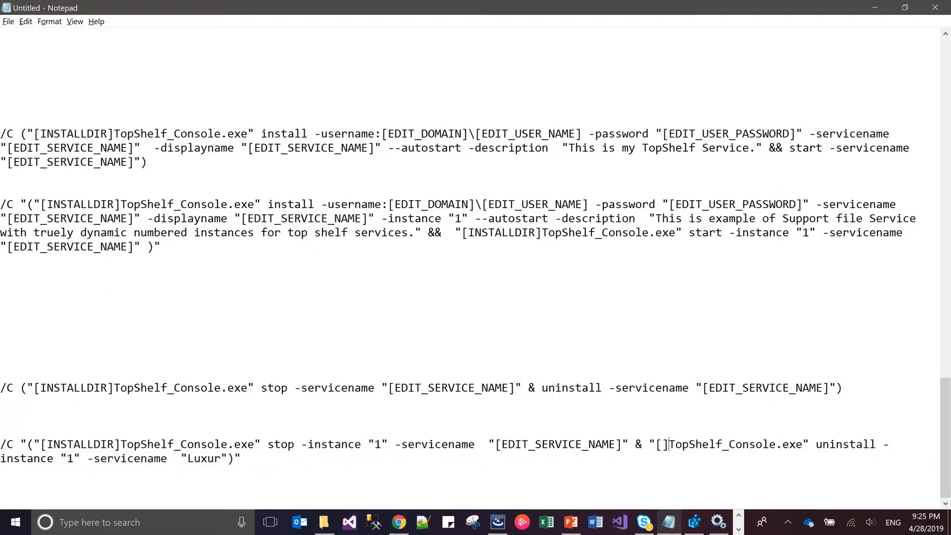
pyautogui.write('INSTALLDI')
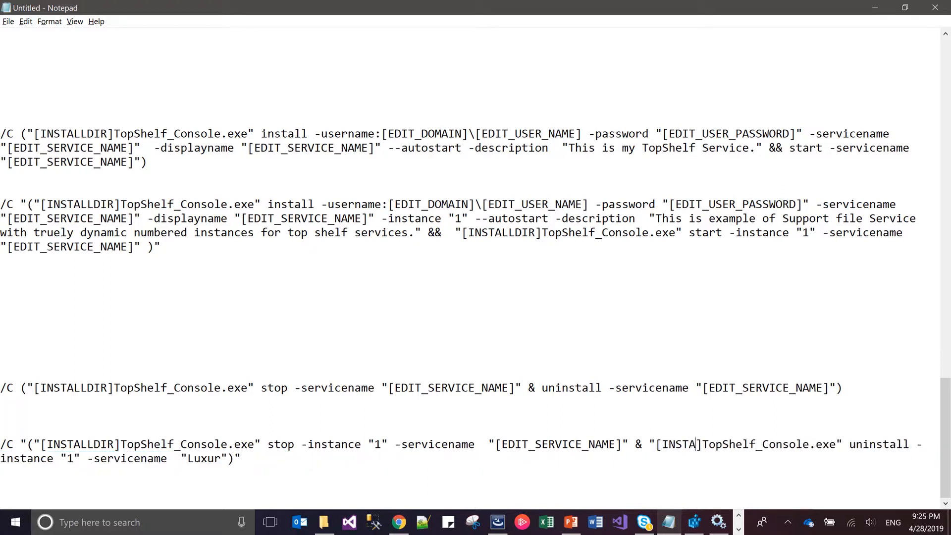
pyautogui.write('R')
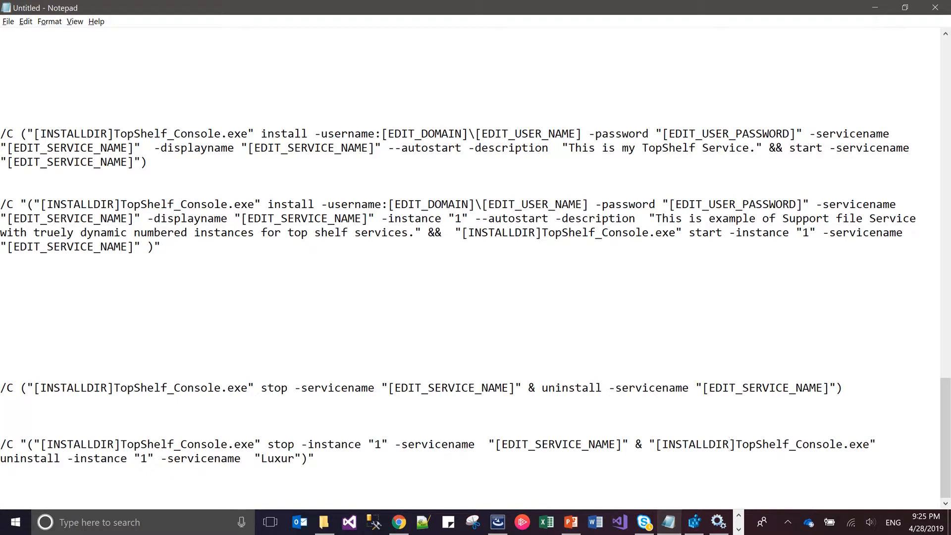
# Replace "Luxur" in the uninstall part's -servicename value with [EDIT_SERVICE_NAME]
pyautogui.press('Right')
pyautogui.press('Right')
pyautogui.press('Right')
pyautogui.press('Right')
pyautogui.press('Right')
pyautogui.press('Right')
pyautogui.press('Right')
pyautogui.press('Right')
pyautogui.press('Right')
pyautogui.press('Right')
pyautogui.press('Right')
pyautogui.press('Right')
pyautogui.press('Right')
pyautogui.press('Right')
pyautogui.press('Right')
pyautogui.press('Right')
pyautogui.press('Right')
pyautogui.press('Right')
pyautogui.press('Right')
pyautogui.press('Right')
pyautogui.press('Right')
pyautogui.press('Right')
pyautogui.hotkey('shift', 'Right')
pyautogui.hotkey('shift', 'Right')
pyautogui.hotkey('shift', 'Right')
pyautogui.hotkey('shift', 'Right')
pyautogui.hotkey('shift', 'Right')
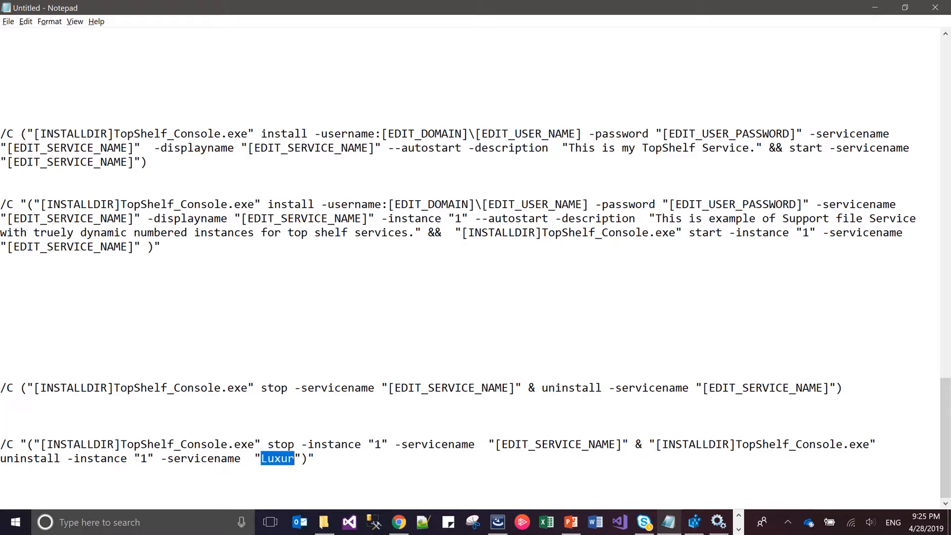
pyautogui.hotkey('ctrl', 'v')
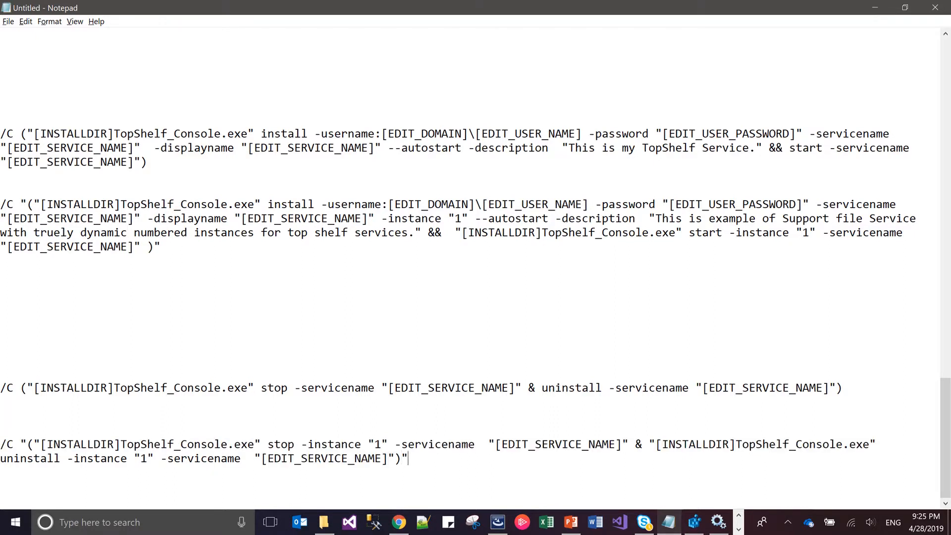
# Copy the whole edited stop-and-uninstall command into the UninstallMicroService custom action's Command Line in InstallShield and save the project
pyautogui.hotkey('shift', 'Up')
pyautogui.hotkey('shift', 'Up')
pyautogui.hotkey('shift', 'Right')
pyautogui.hotkey('shift', 'Right')
pyautogui.hotkey('shift', 'Left')
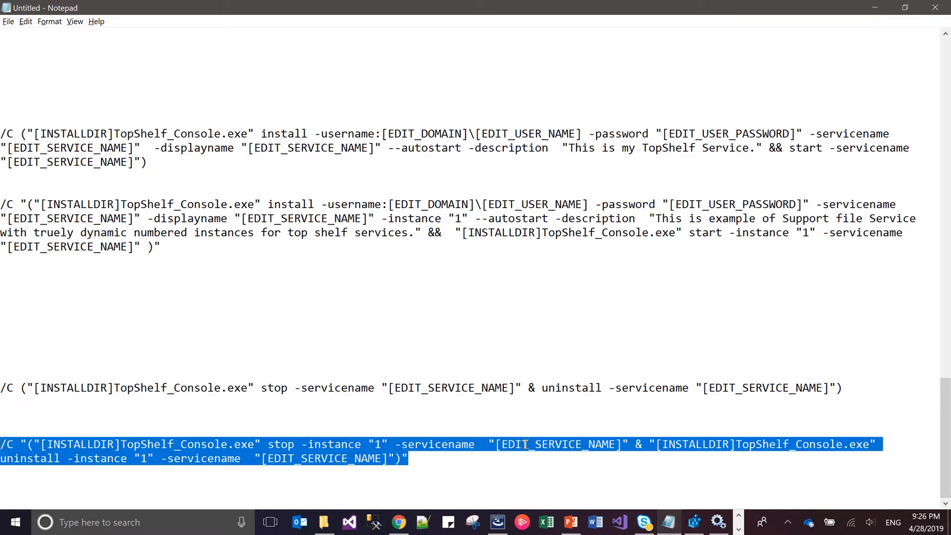
pyautogui.hotkey('alt', 'Tab')
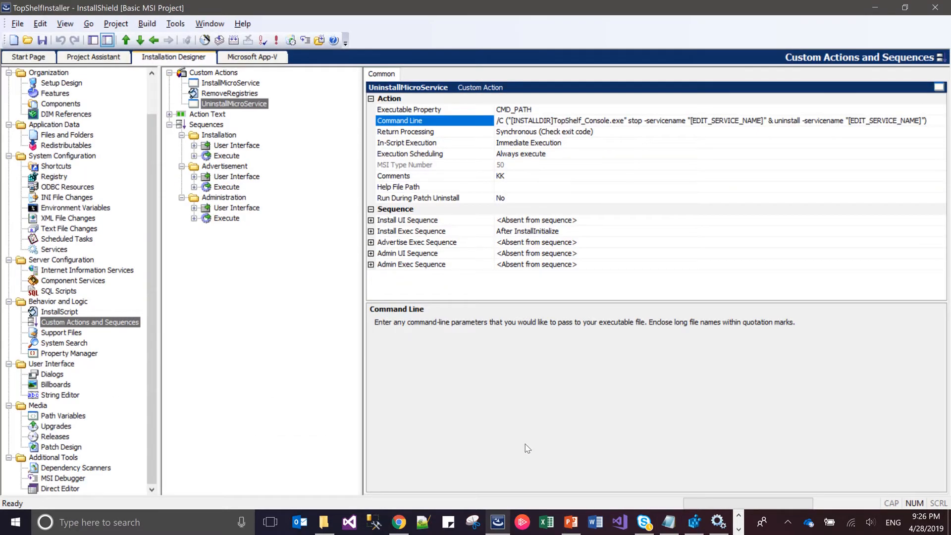
pyautogui.click(742, 122)
pyautogui.hotkey('ctrl', 'v')
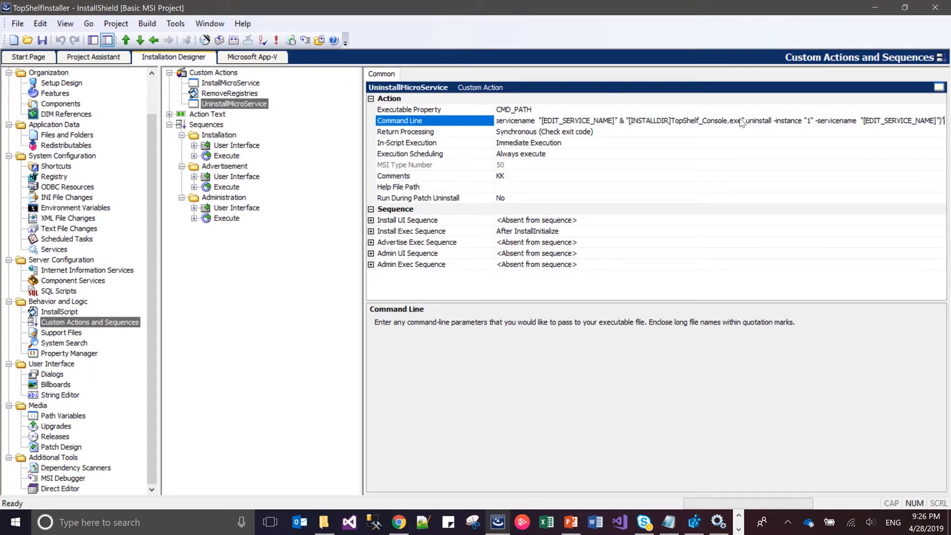
pyautogui.hotkey('ctrl', 's')
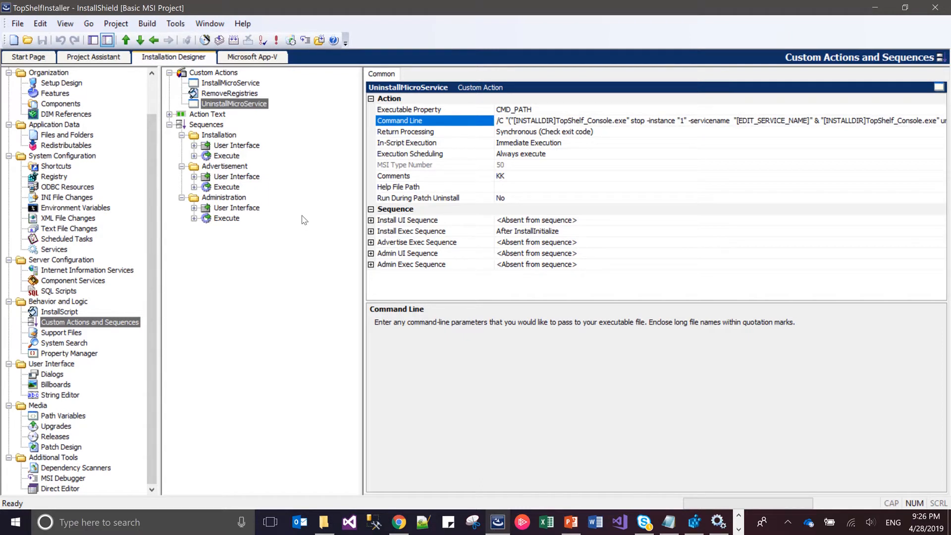
# Try to uninstall Release 1 of the TopShelf Micro Service and dismiss the error message
pyautogui.click(148, 24)
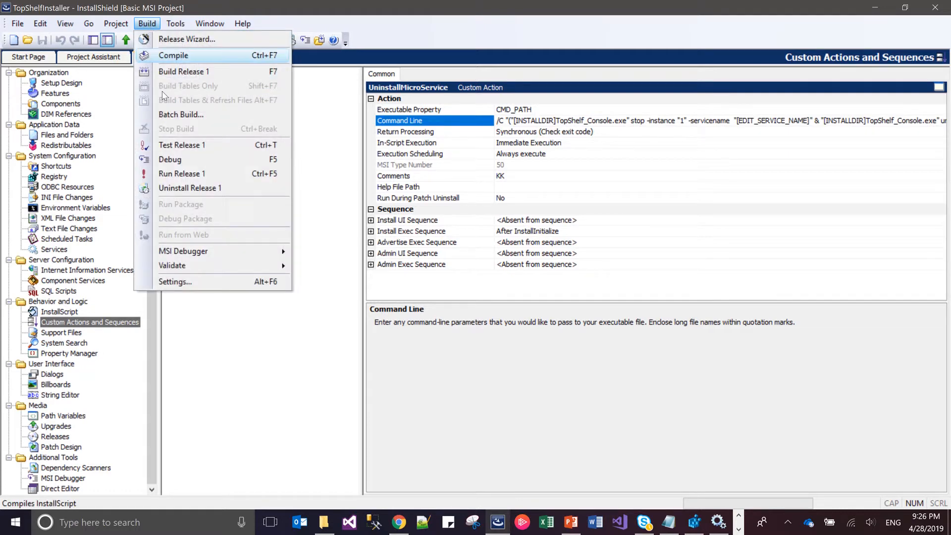
pyautogui.click(197, 188)
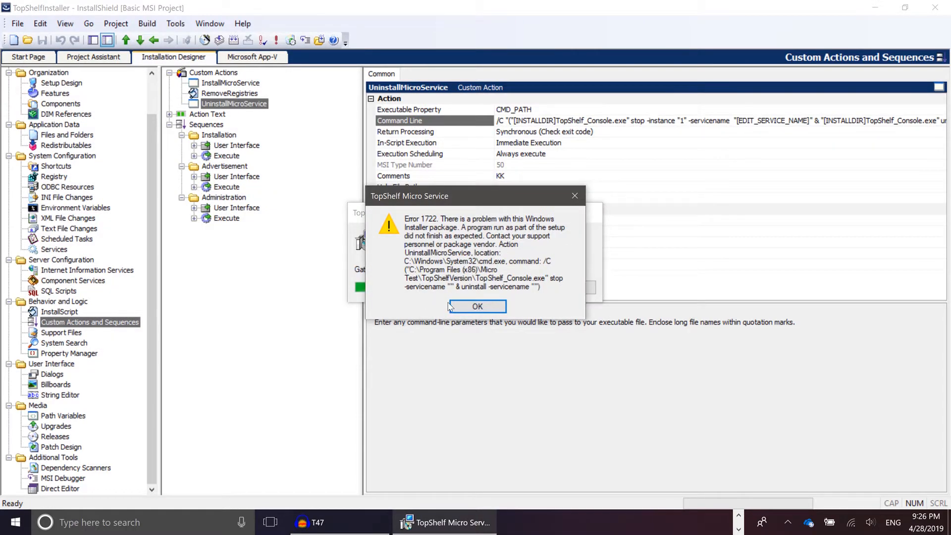
pyautogui.click(451, 307)
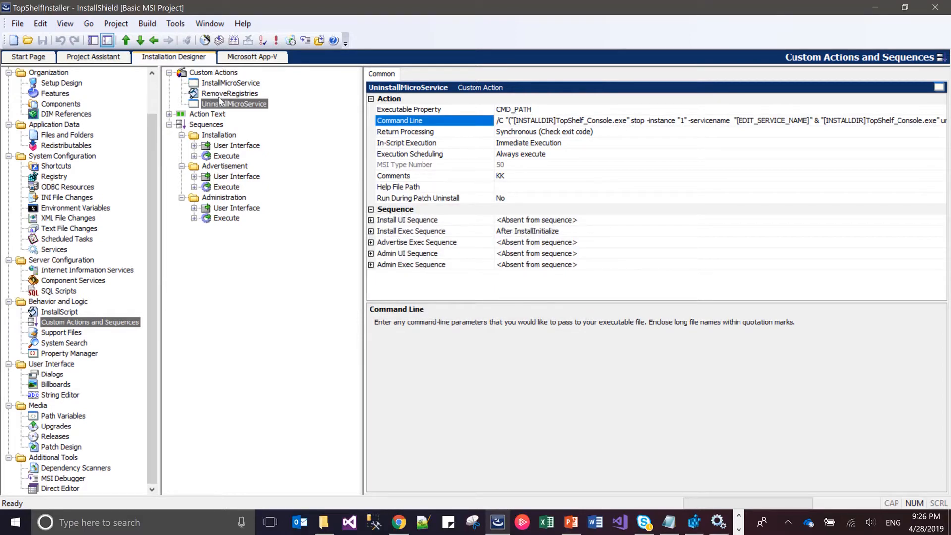
# Generate a new GUID for the Product Code in the project's General Information
pyautogui.click(154, 74)
pyautogui.scroll(1, 155, 76)
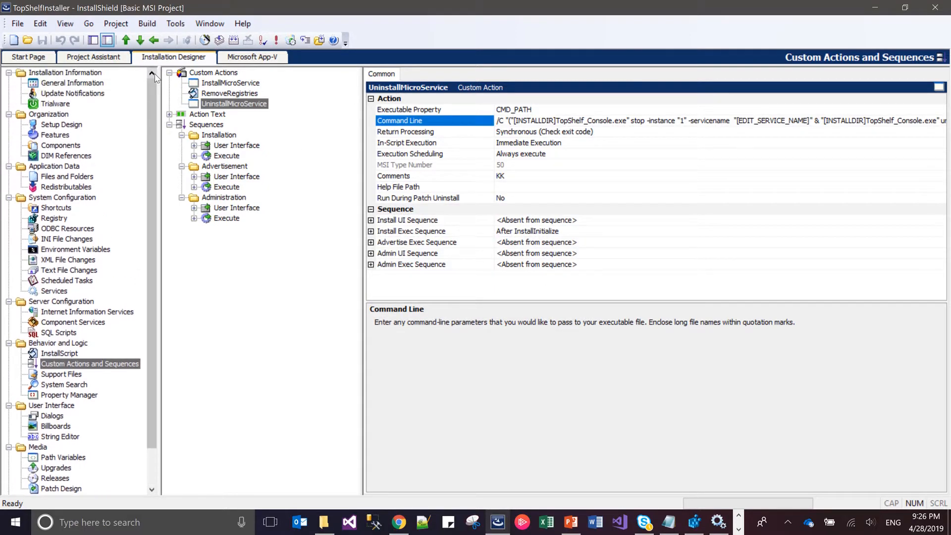
pyautogui.click(88, 85)
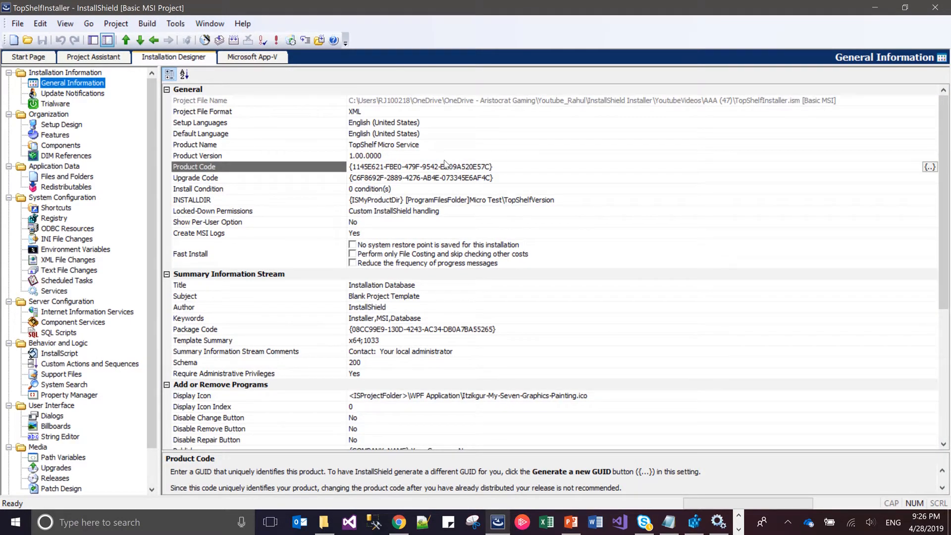
pyautogui.click(452, 169)
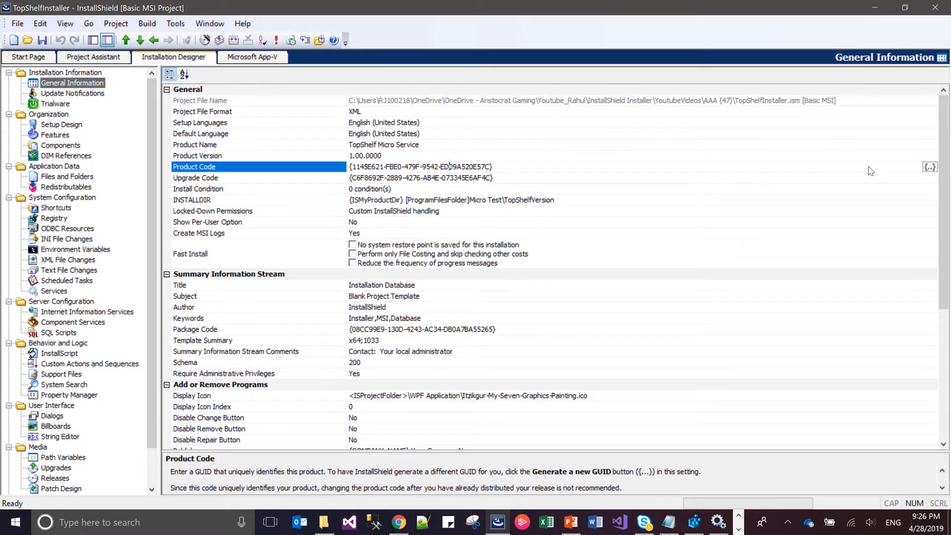
pyautogui.click(930, 167)
pyautogui.click(930, 168)
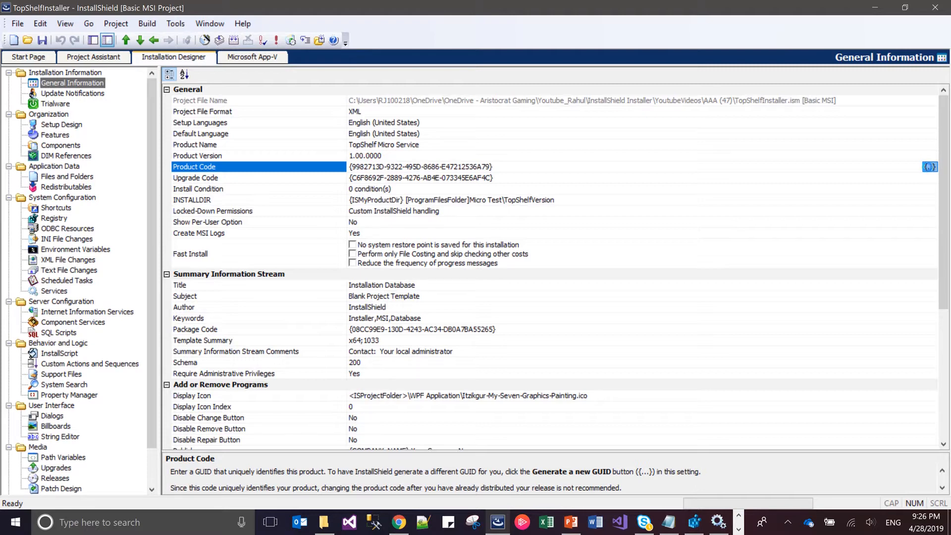
# Generate a new Component Code GUID for the AllBins component and save the project
pyautogui.click(65, 145)
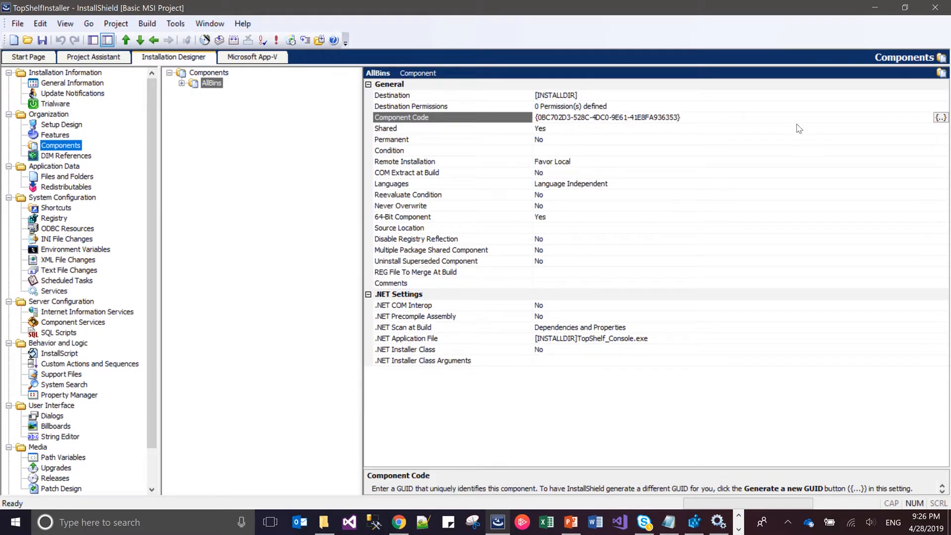
pyautogui.click(941, 117)
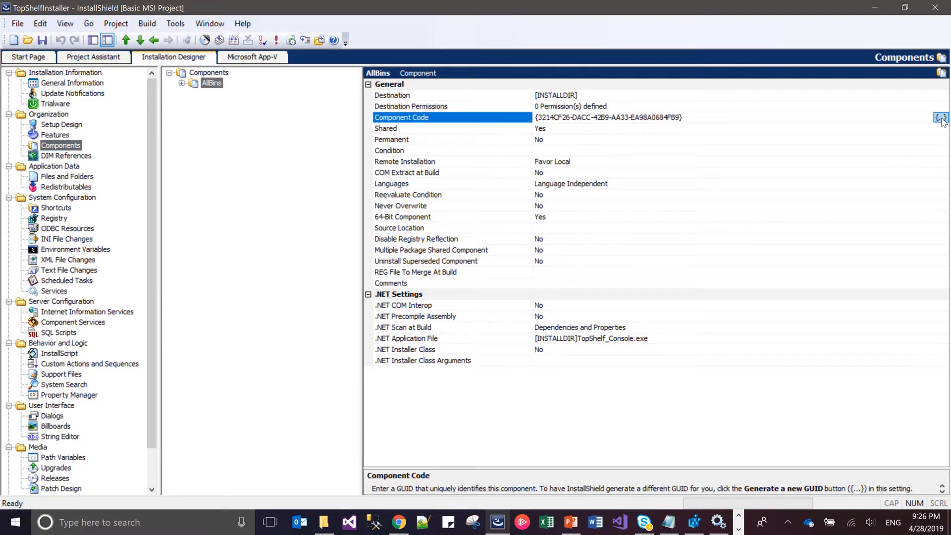
pyautogui.click(48, 40)
# Build Release 1 of the installer and switch to the Windows Services console
pyautogui.click(148, 23)
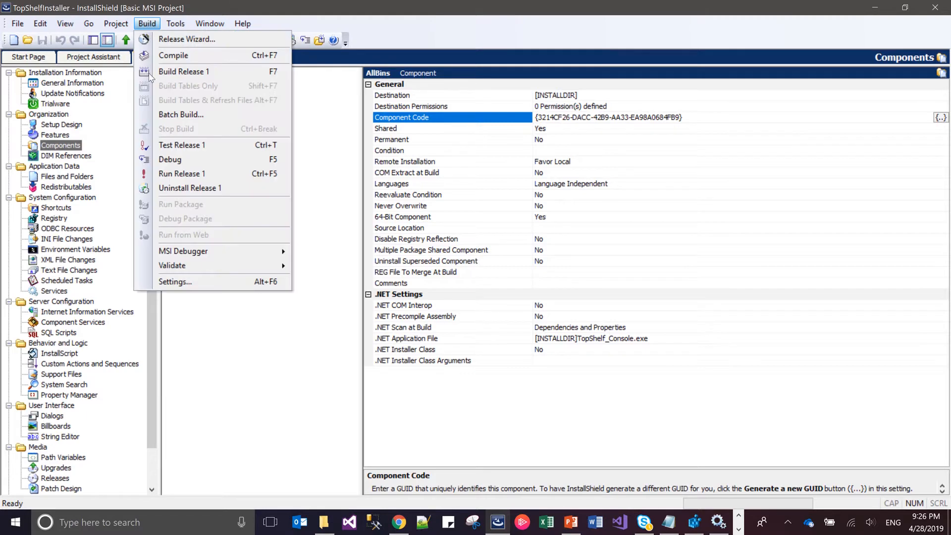
pyautogui.click(193, 72)
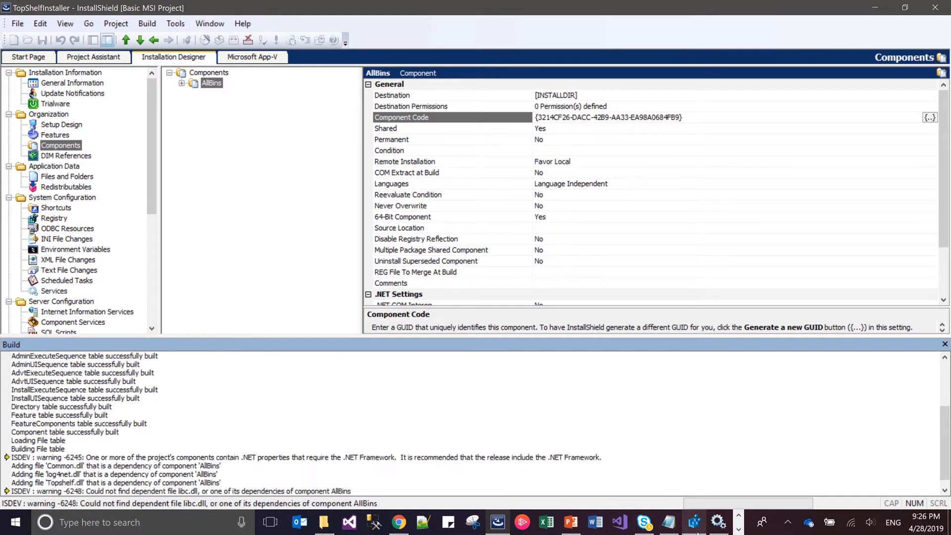
pyautogui.click(718, 525)
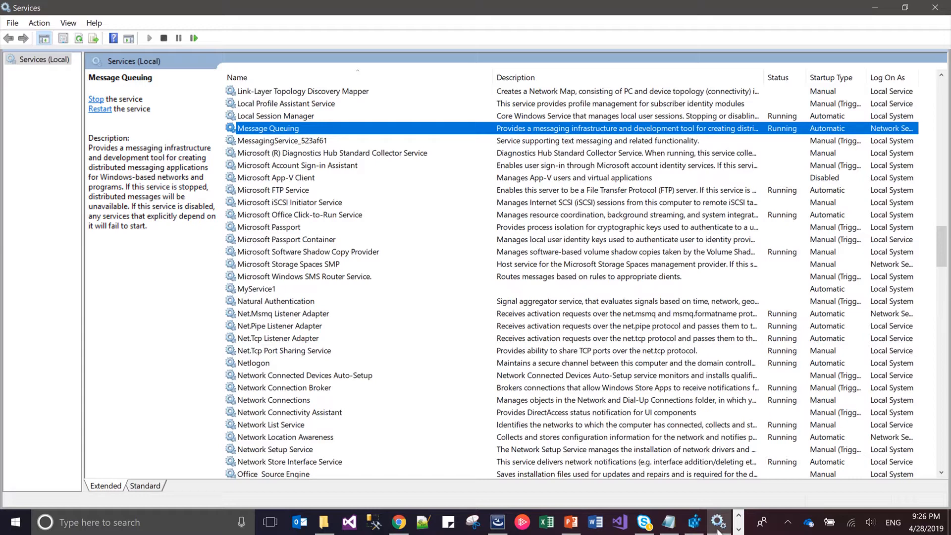
# Check the services starting with C, then the HKEY_LOCAL_MACHINE\SOFTWARE keys in Registry Editor, and return to the Services console
pyautogui.press('c')
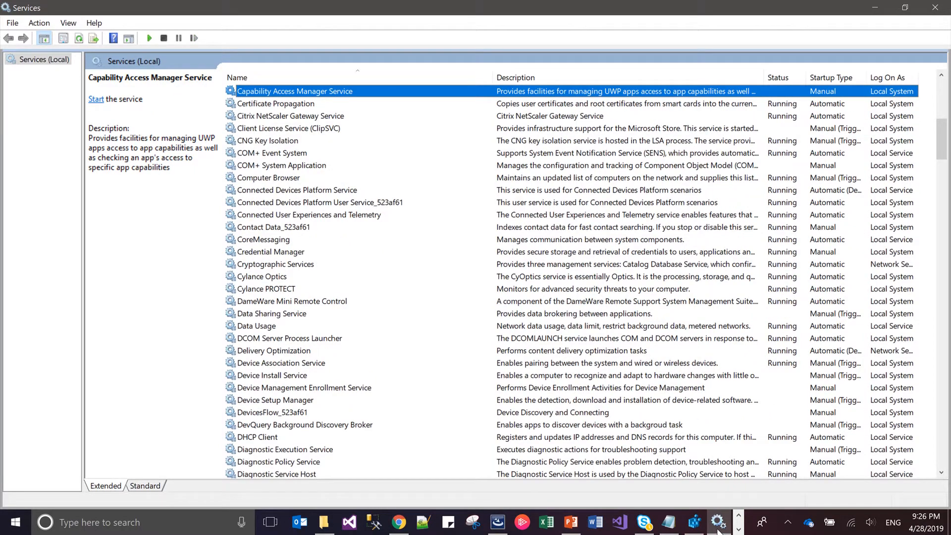
pyautogui.hotkey('alt', 'Tab')
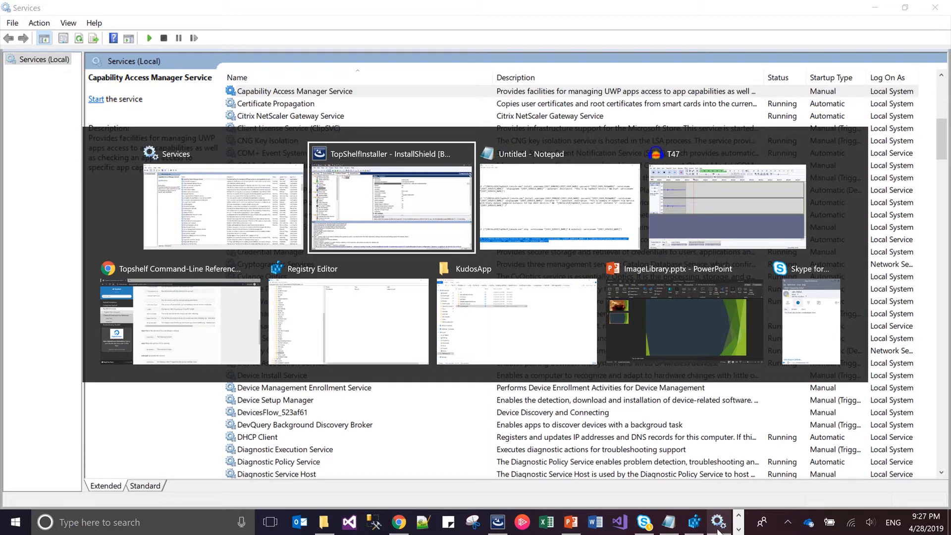
pyautogui.press('Down')
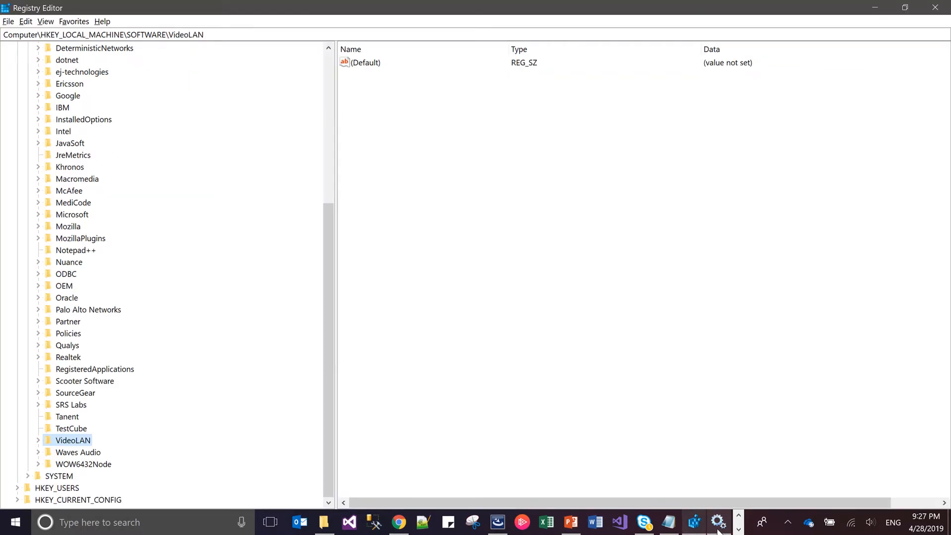
pyautogui.hotkey('alt', 'Tab')
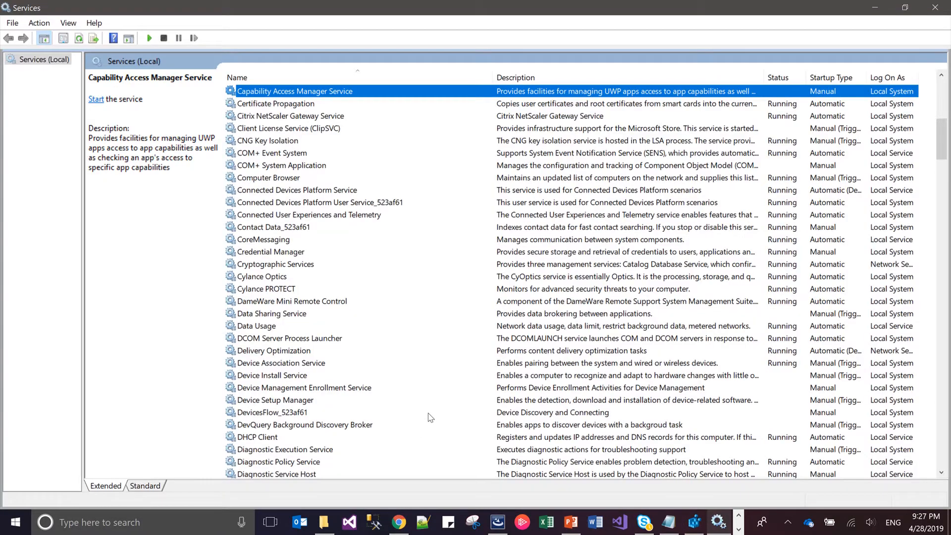
# Switch to InstallShield, open the release folder in Windows Explorer and launch the micro service installer
pyautogui.hotkey('alt', 'Tab')
pyautogui.hotkey('alt', 'Tab')
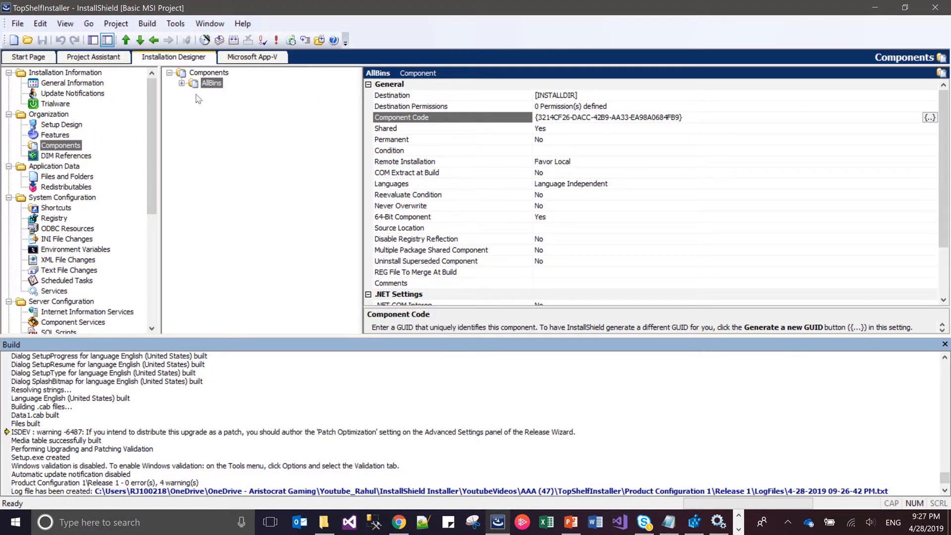
pyautogui.click(321, 41)
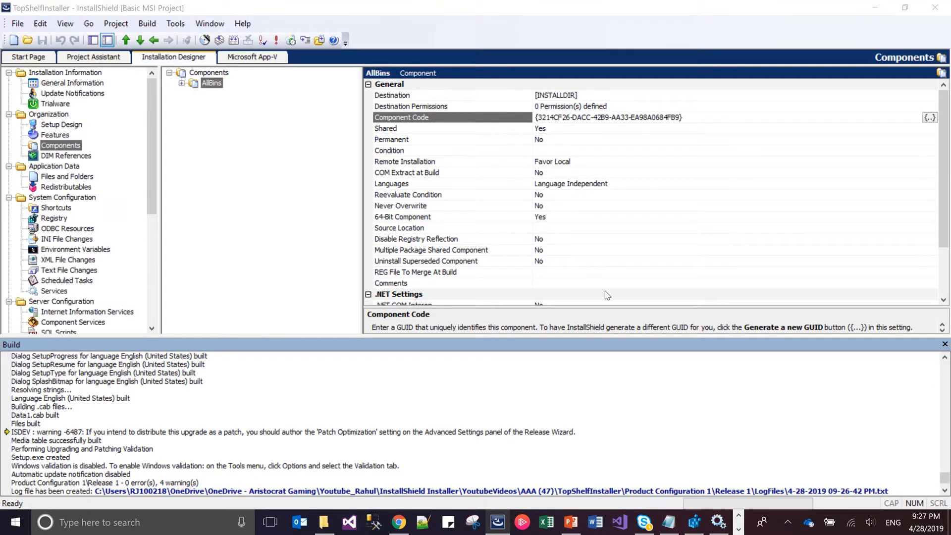
pyautogui.click(738, 389)
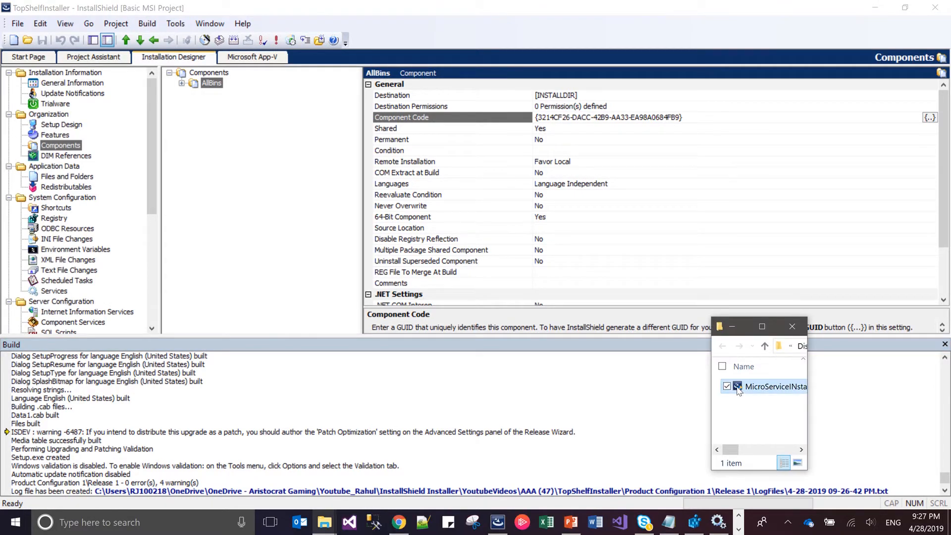
pyautogui.doubleClick(737, 388)
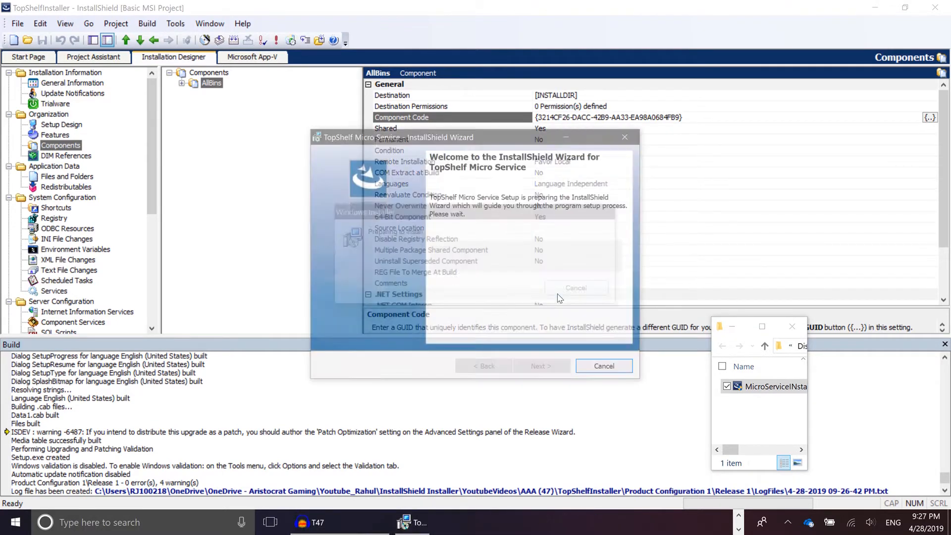
# Accept the license agreement and proceed with the Complete setup type to the service account dialog
pyautogui.click(553, 369)
pyautogui.hotkey('alt', 'a')
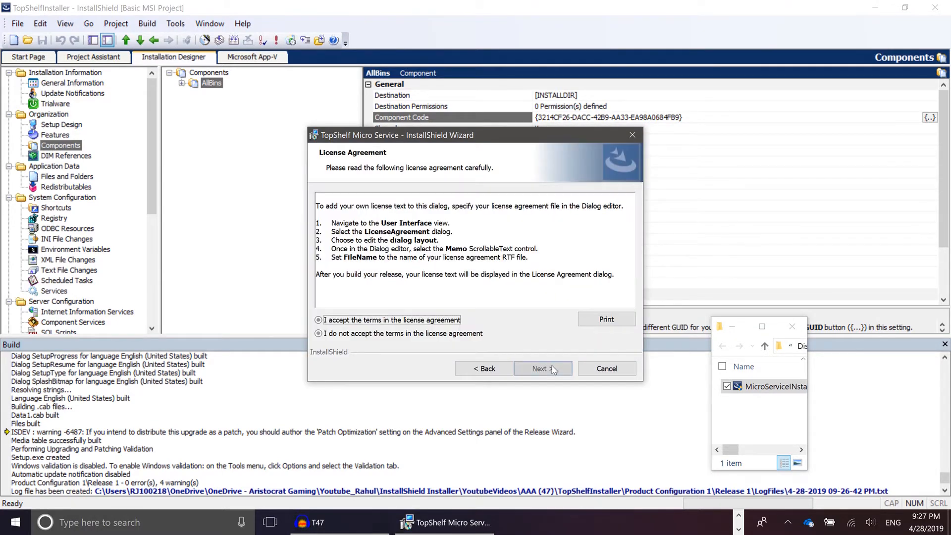
pyautogui.click(553, 369)
pyautogui.click(553, 369)
pyautogui.click(554, 369)
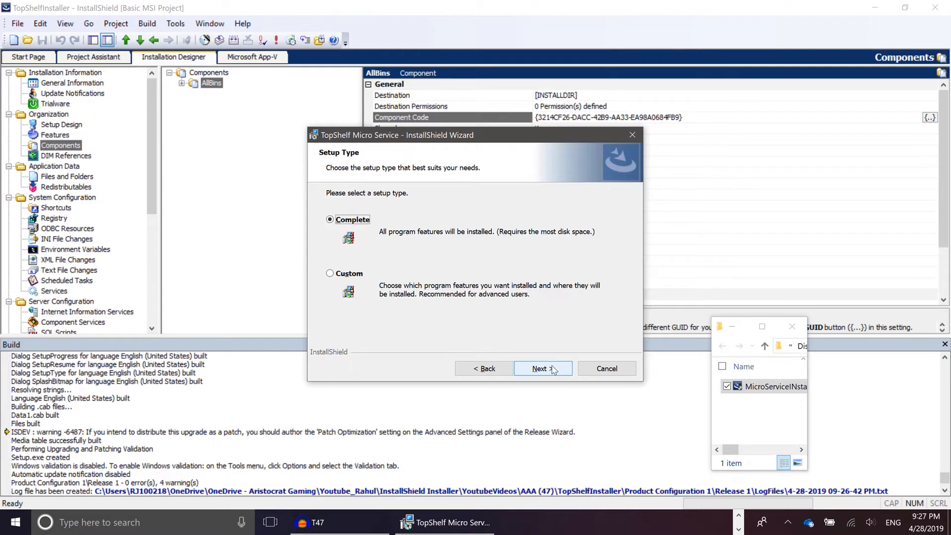
pyautogui.click(553, 369)
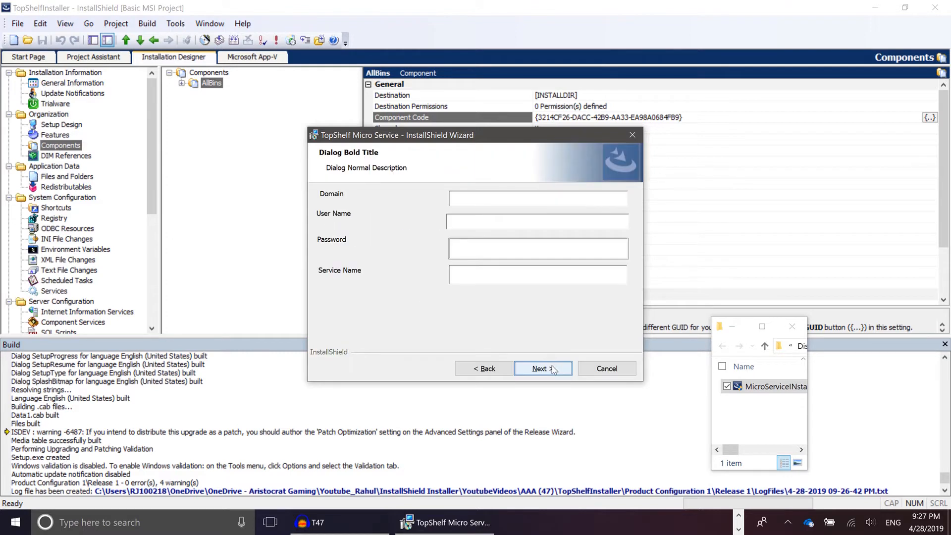
# Enter the domain ALI, the account user name, the account password and the service name Cheetah in the installer dialog
pyautogui.click(535, 203)
pyautogui.write('ALI')
pyautogui.write('RJ100218')
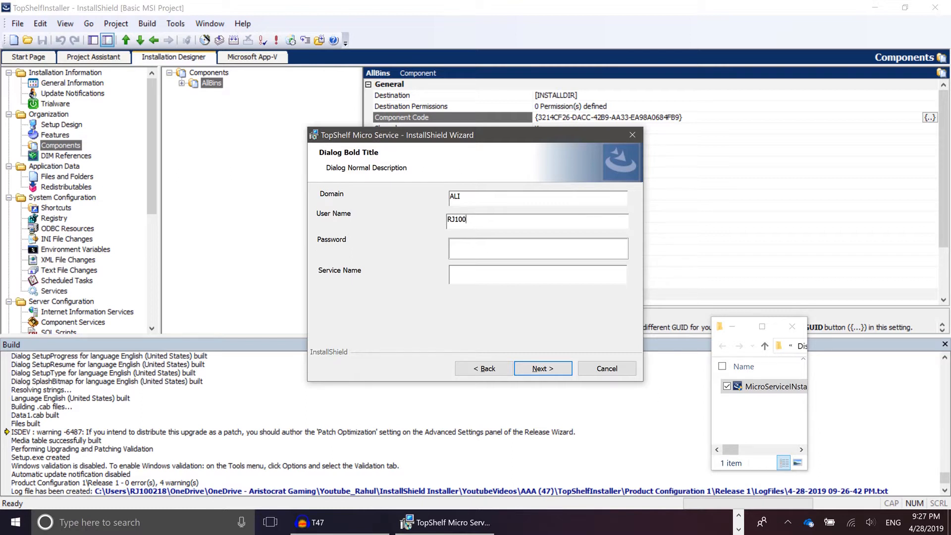
pyautogui.press('Tab')
pyautogui.write('*******')
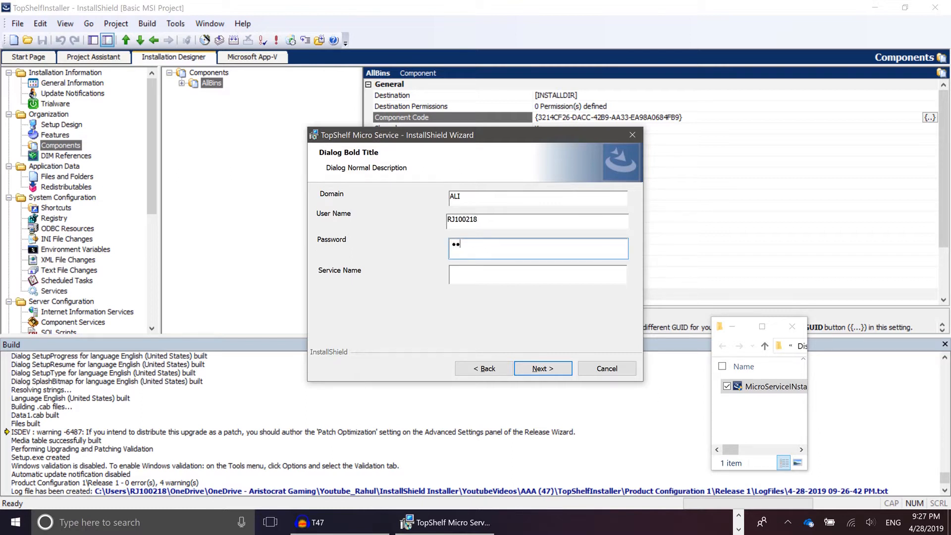
pyautogui.write('****')
pyautogui.press('Tab')
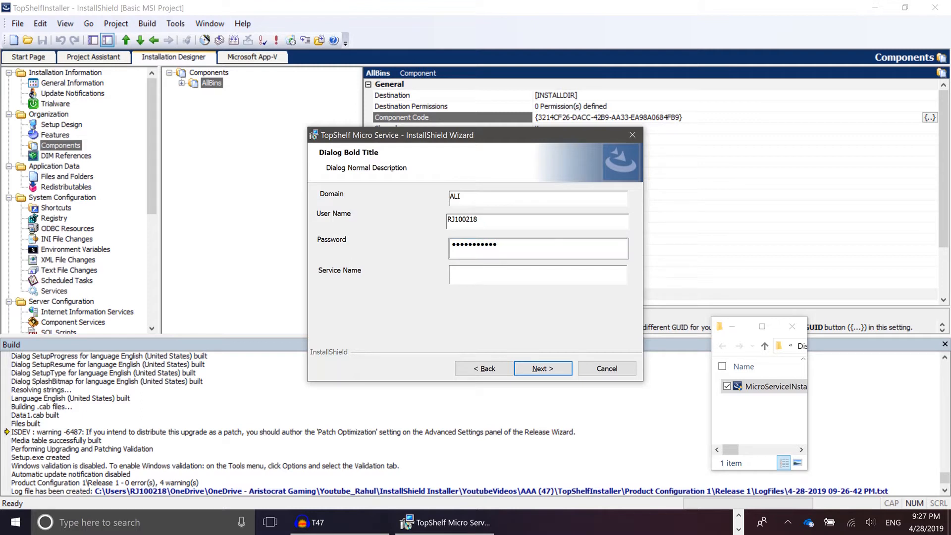
pyautogui.write('Cheetah')
# Run the TopShelf Micro Service installation and finish the wizard
pyautogui.click(554, 370)
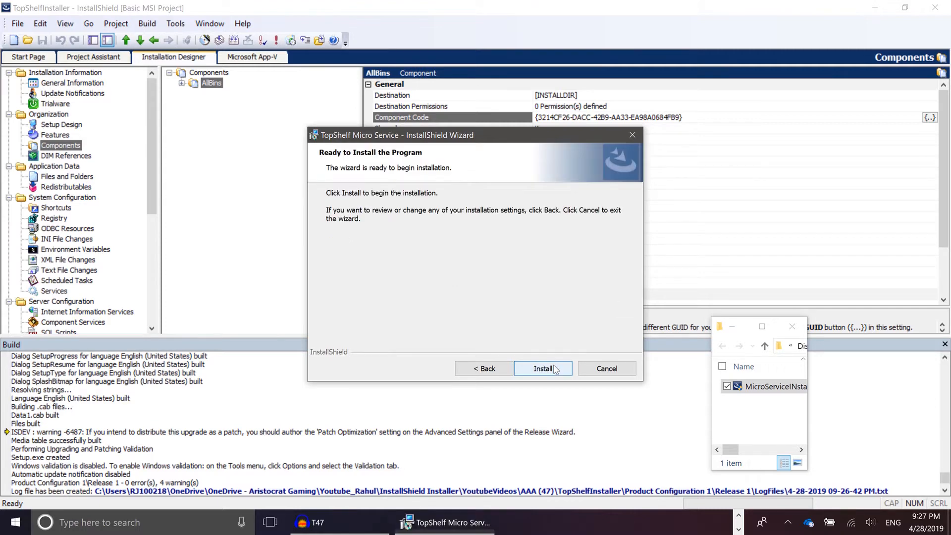
pyautogui.click(555, 369)
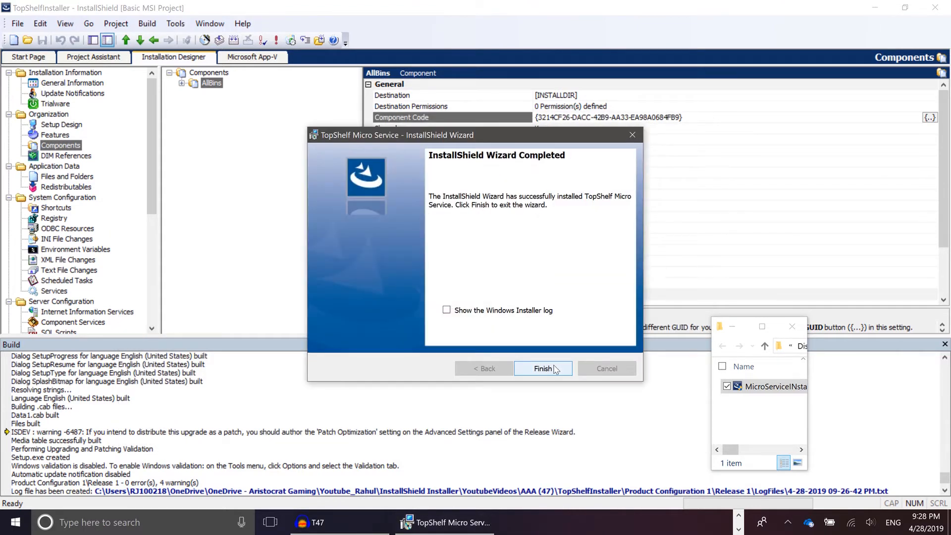
pyautogui.click(544, 369)
# Switch to the Services console, refresh the list and select the Cheetah service to inspect its details
pyautogui.hotkey('alt', 'Tab')
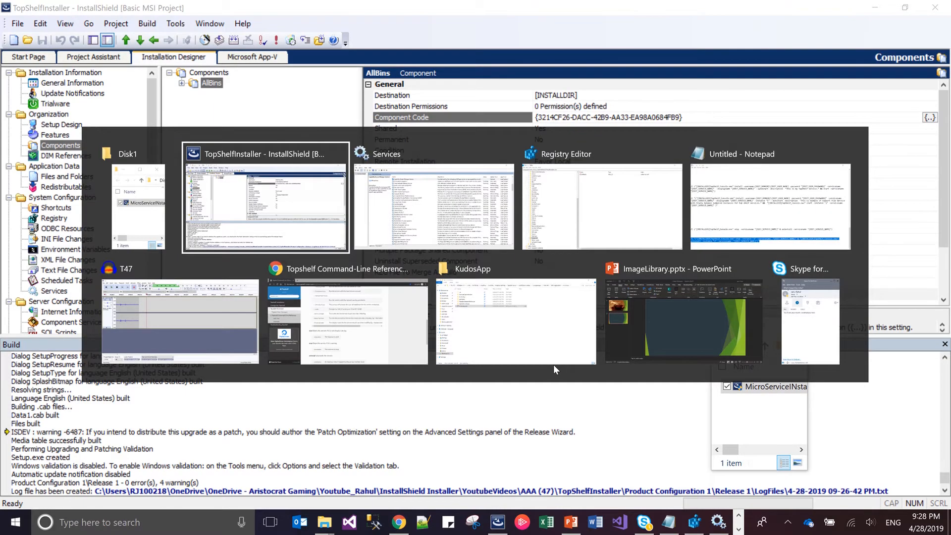
pyautogui.hotkey('alt', 'Tab')
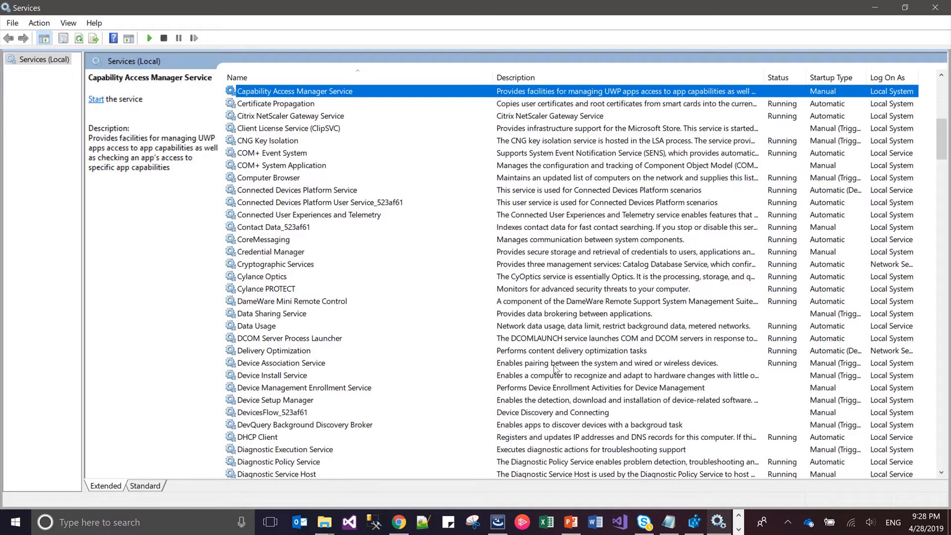
pyautogui.press('F5')
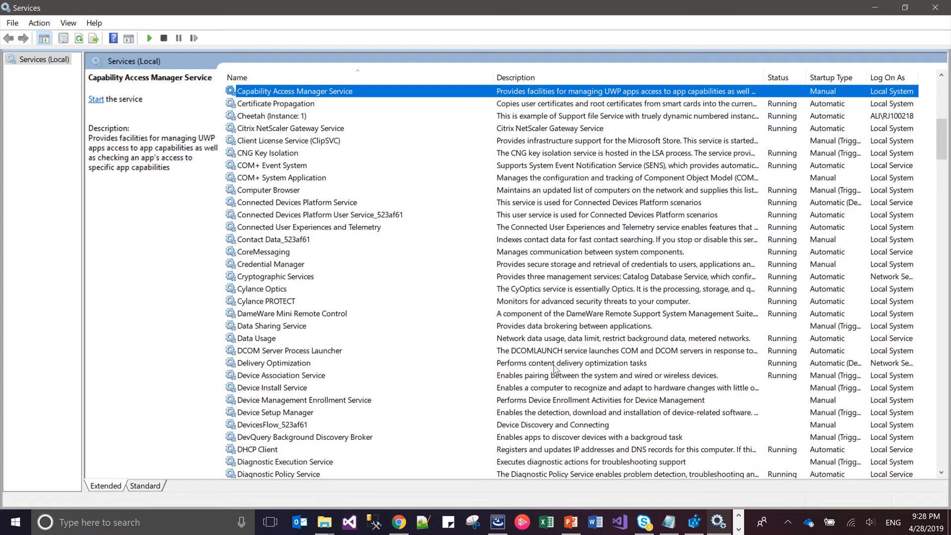
pyautogui.press('Down')
pyautogui.press('Down')
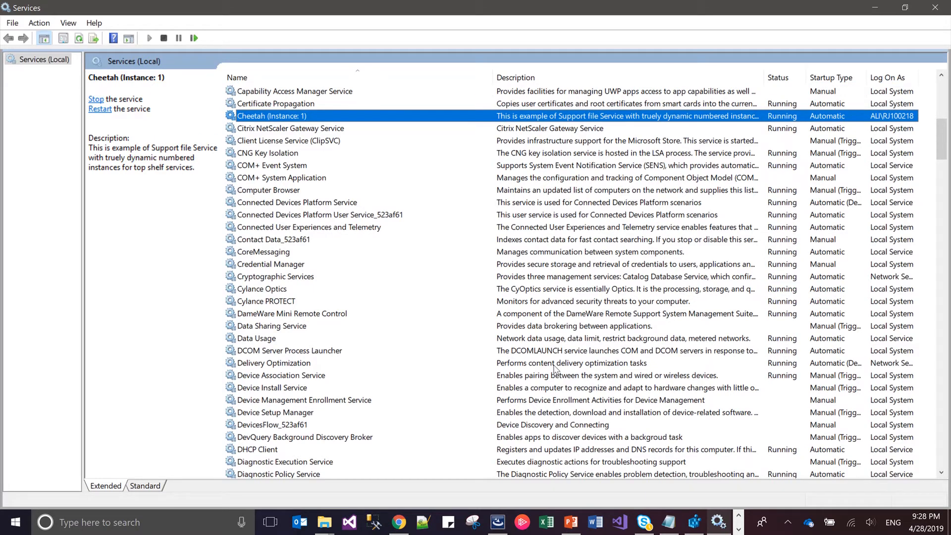
# Switch to Registry Editor and inspect the values of the HKEY_LOCAL_MACHINE\SOFTWARE\TWS key
pyautogui.hotkey('alt', 'Tab')
pyautogui.hotkey('alt', 'Tab')
pyautogui.hotkey('alt', 'Tab')
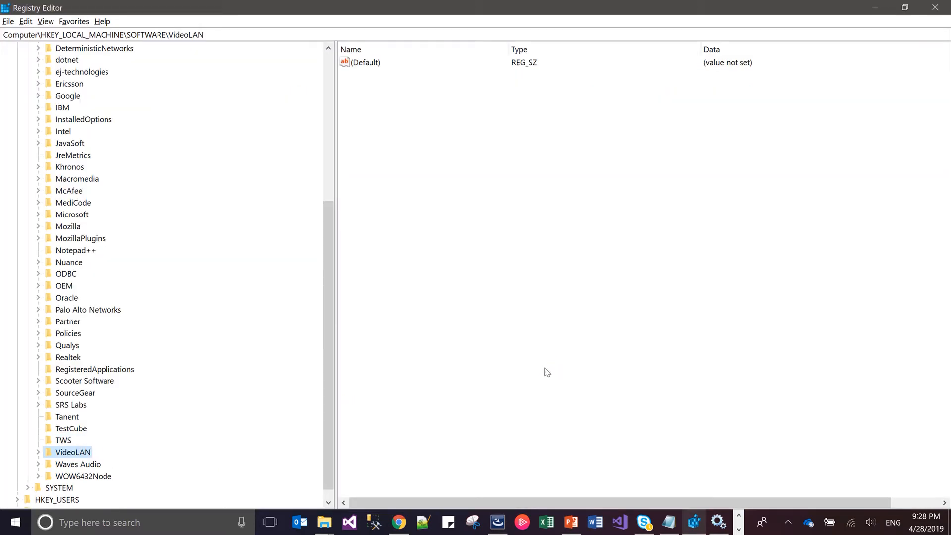
pyautogui.click(68, 440)
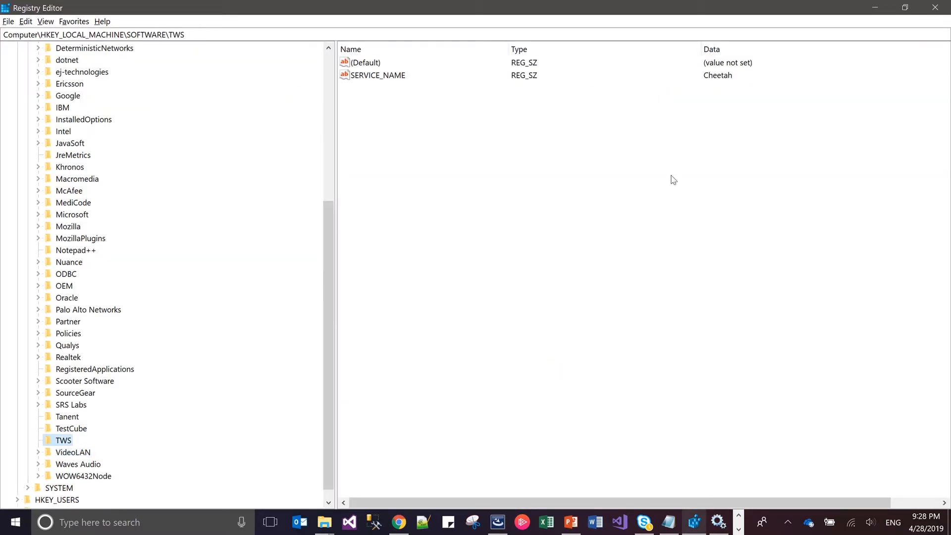
# Relaunch the micro service installer from the Disk1 folder and remove TopShelf Micro Service with the Remove option
pyautogui.hotkey('alt', 'Tab')
pyautogui.hotkey('alt', 'Tab')
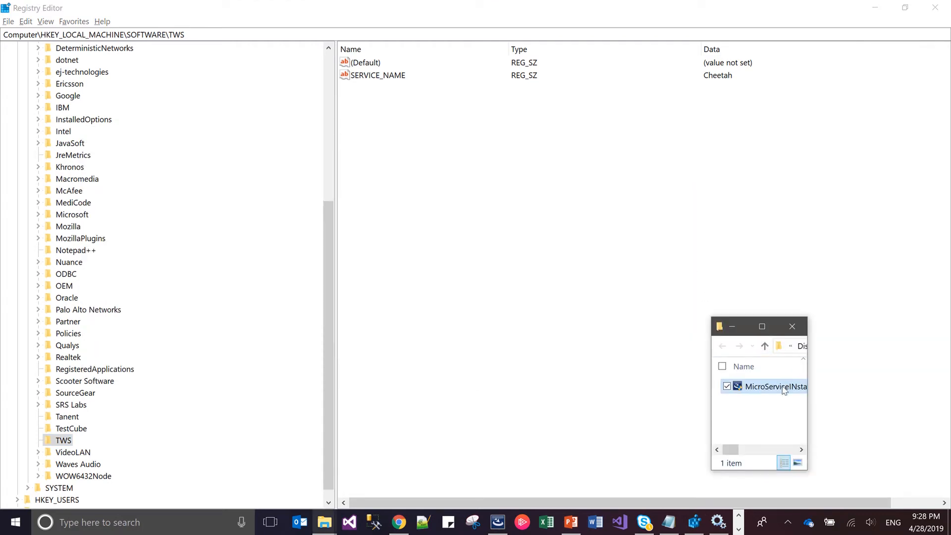
pyautogui.doubleClick(787, 385)
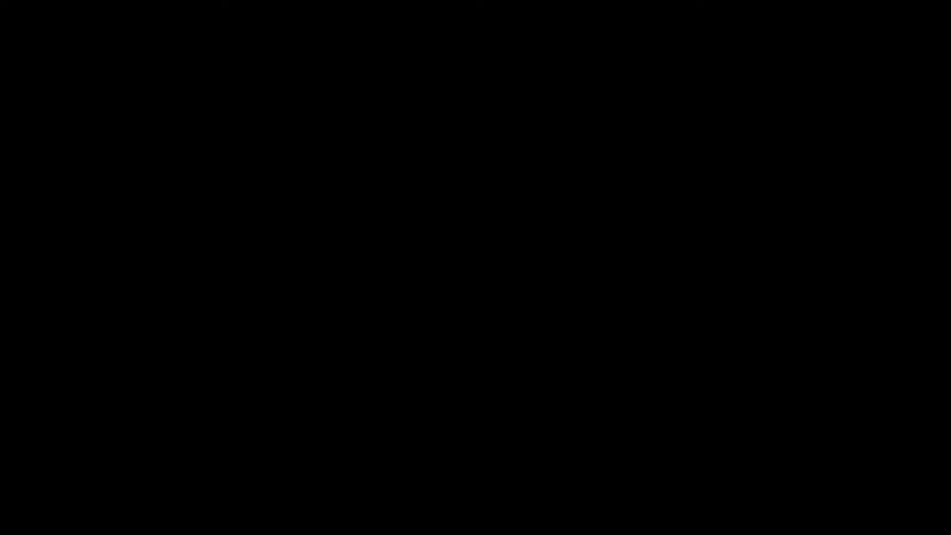
pyautogui.click(437, 356)
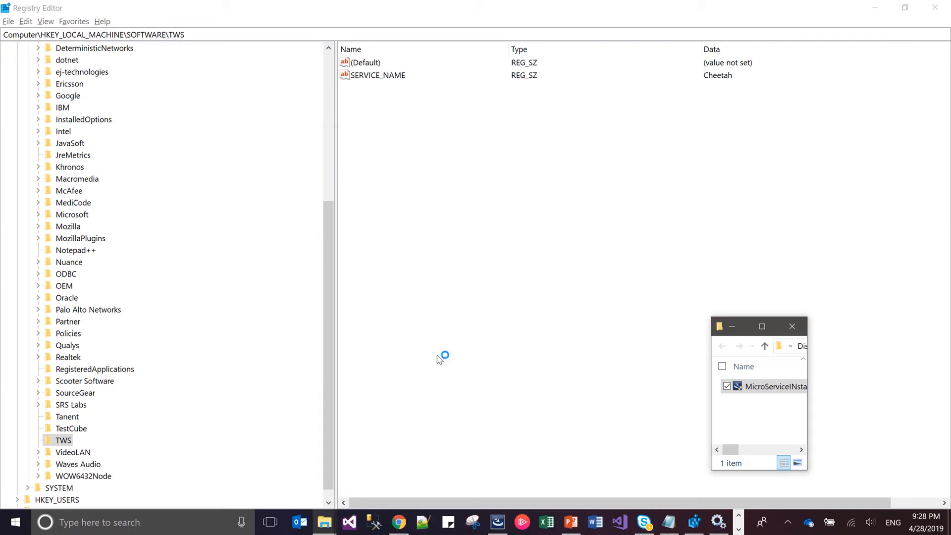
pyautogui.press('Return')
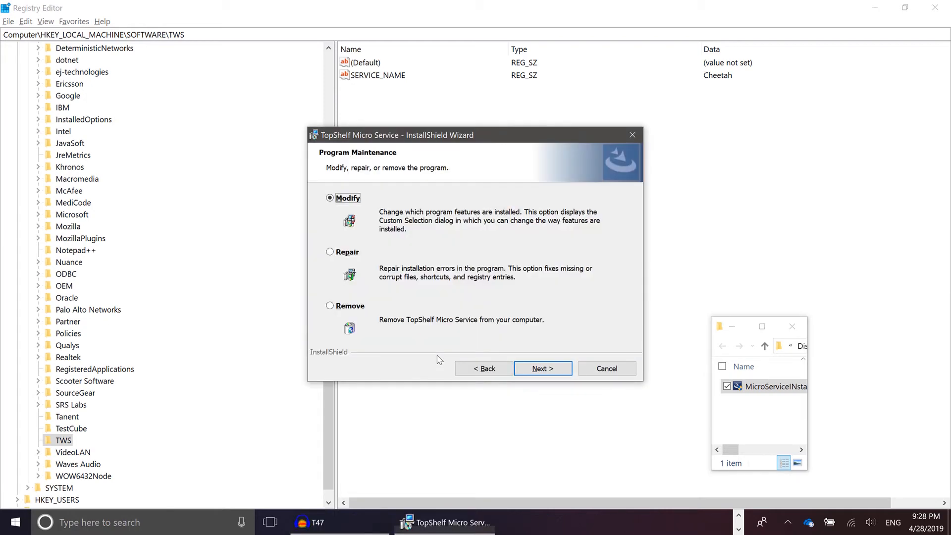
pyautogui.press('Up')
pyautogui.press('Return')
pyautogui.press('Return')
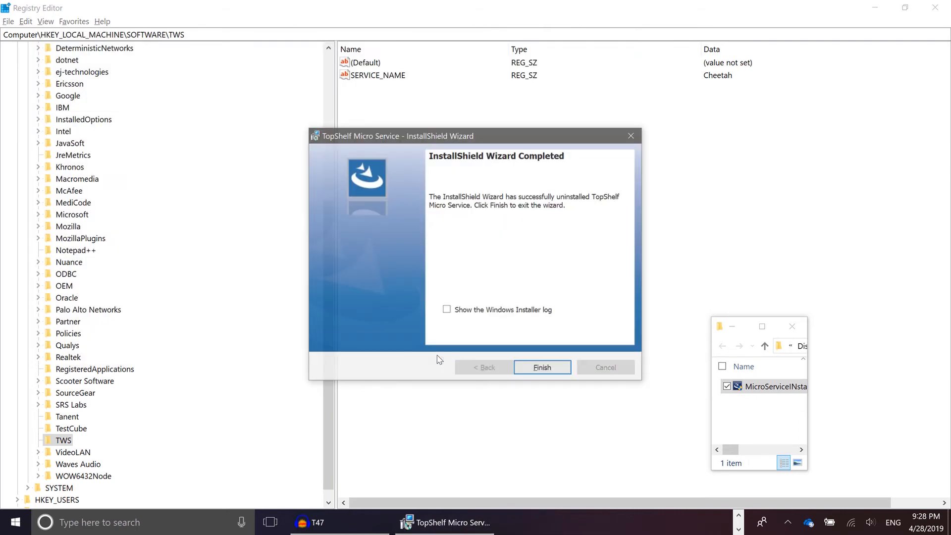
pyautogui.click(542, 368)
# Switch to the Services console and refresh the list to check for the Cheetah service after the uninstall
pyautogui.hotkey('alt', 'Tab')
pyautogui.hotkey('alt', 'Tab')
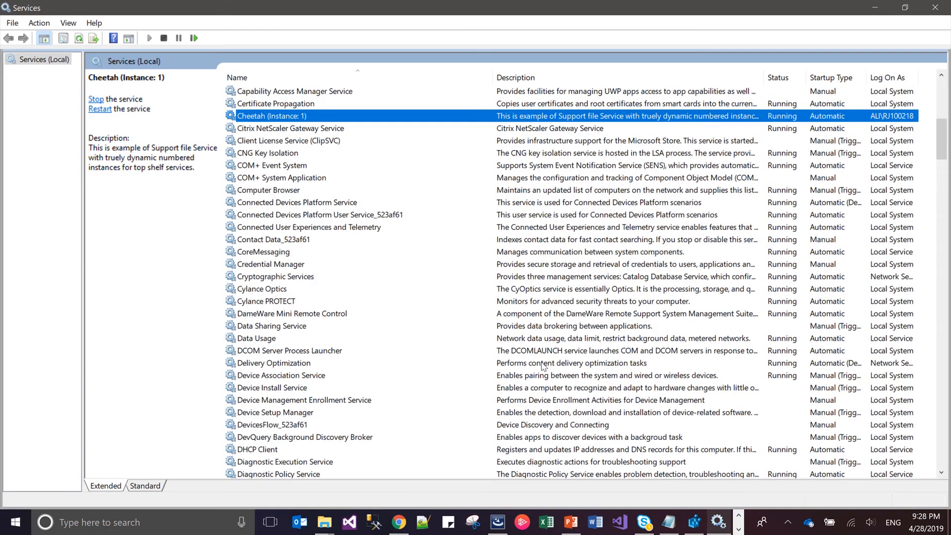
pyautogui.press('F5')
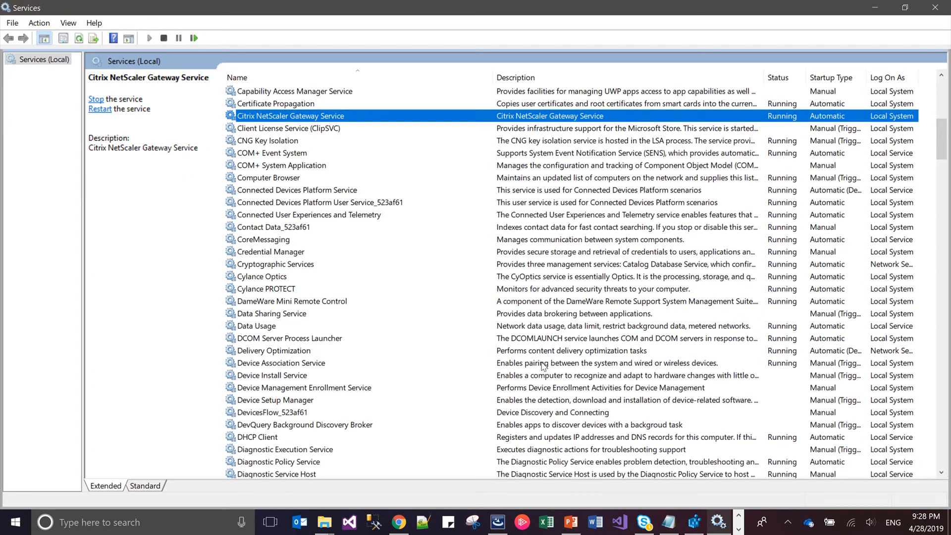
pyautogui.press('Down')
# Switch to Registry Editor and refresh the SOFTWARE keys to check whether the TWS key was removed
pyautogui.hotkey('alt', 'Tab')
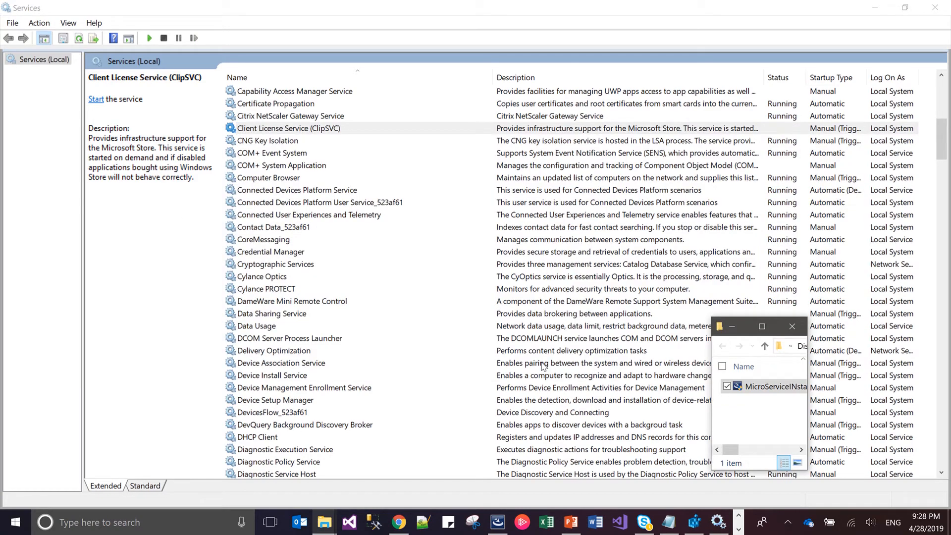
pyautogui.hotkey('alt', 'Tab')
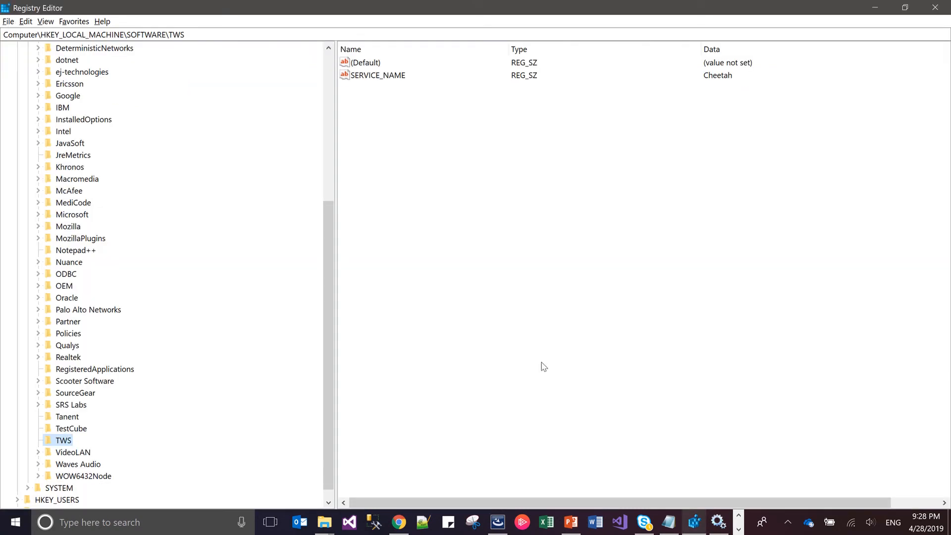
pyautogui.press('F5')
# Switch back to InstallShield and close the build output pane
pyautogui.hotkey('alt', 'Tab')
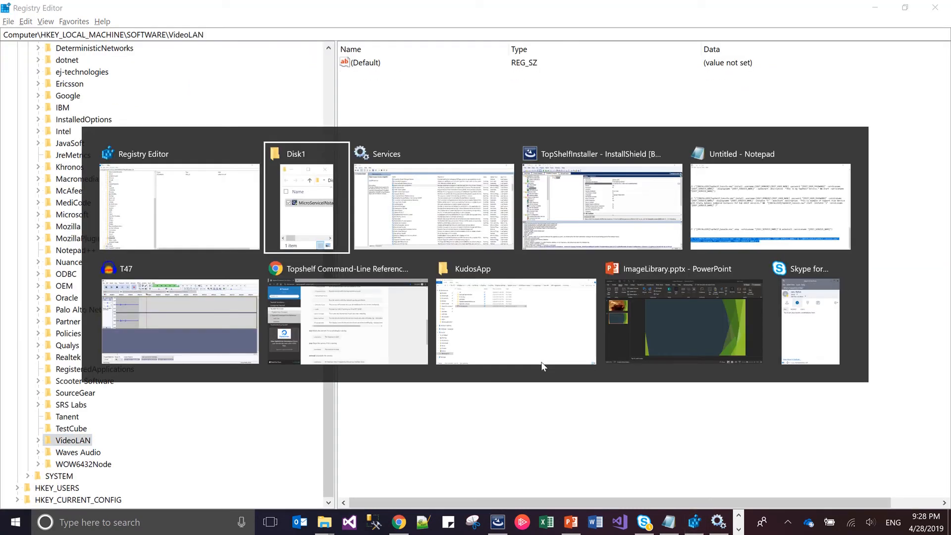
pyautogui.hotkey('alt', 'Tab')
pyautogui.hotkey('alt', 'Tab')
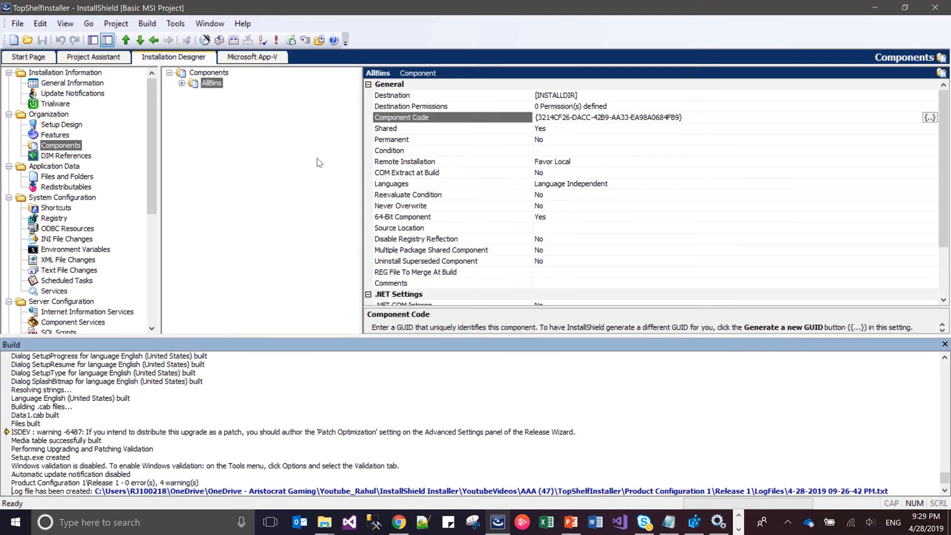
pyautogui.click(945, 343)
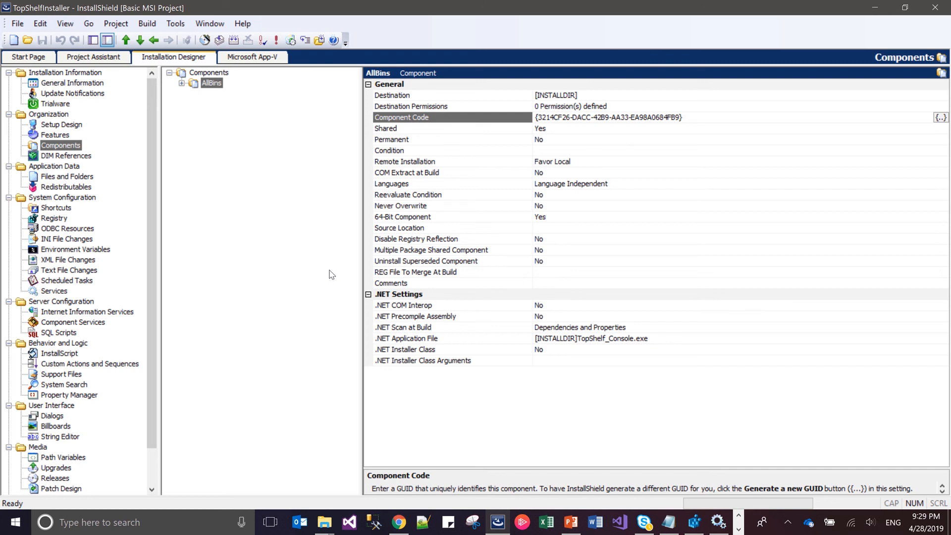
pyautogui.moveTo(541, 10)
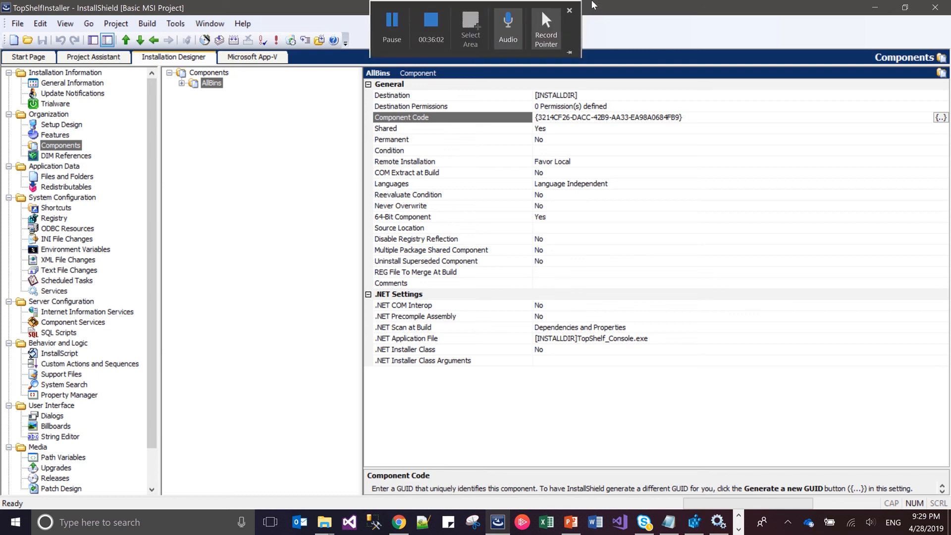
pyautogui.click(429, 44)
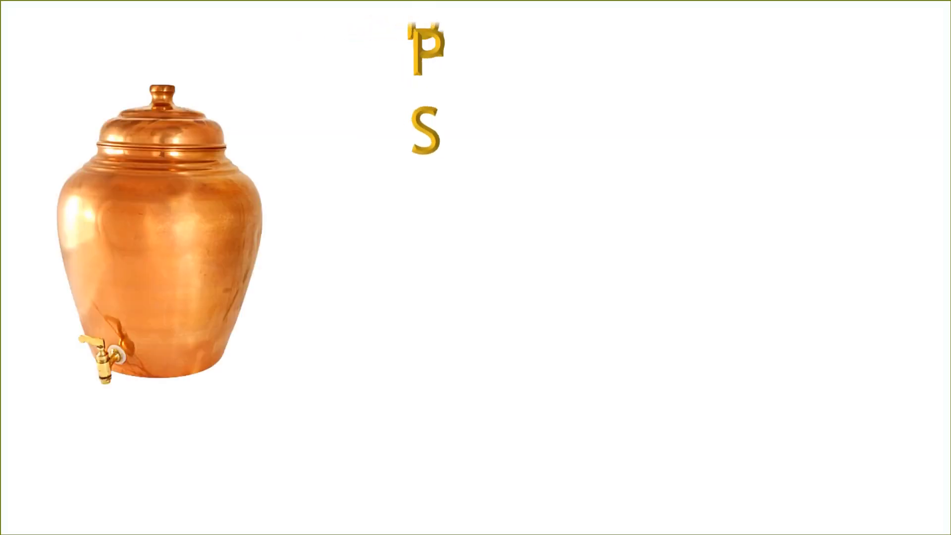